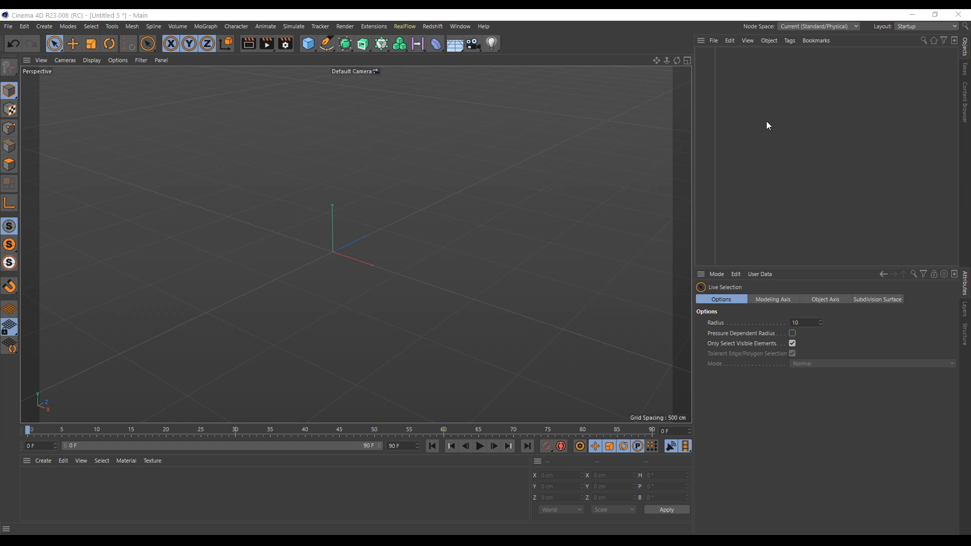
Create a rectangle spline and set its width to 1200 cm.
{"action": "left_click", "coordinate": [327, 44]}
{"action": "left_click", "coordinate": [430, 132]}
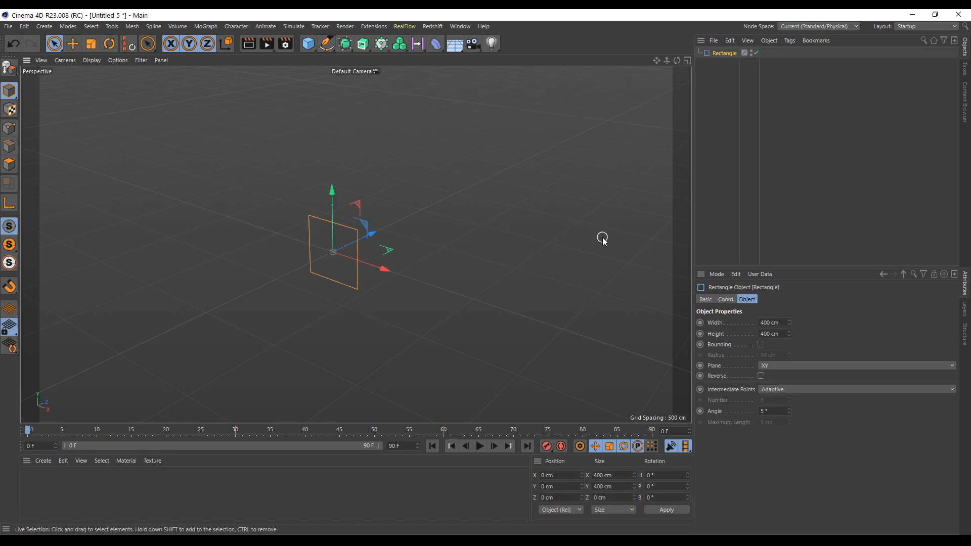
{"action": "left_click", "coordinate": [782, 322]}
{"action": "type", "text": "1200"}
{"action": "key", "text": "Return"}
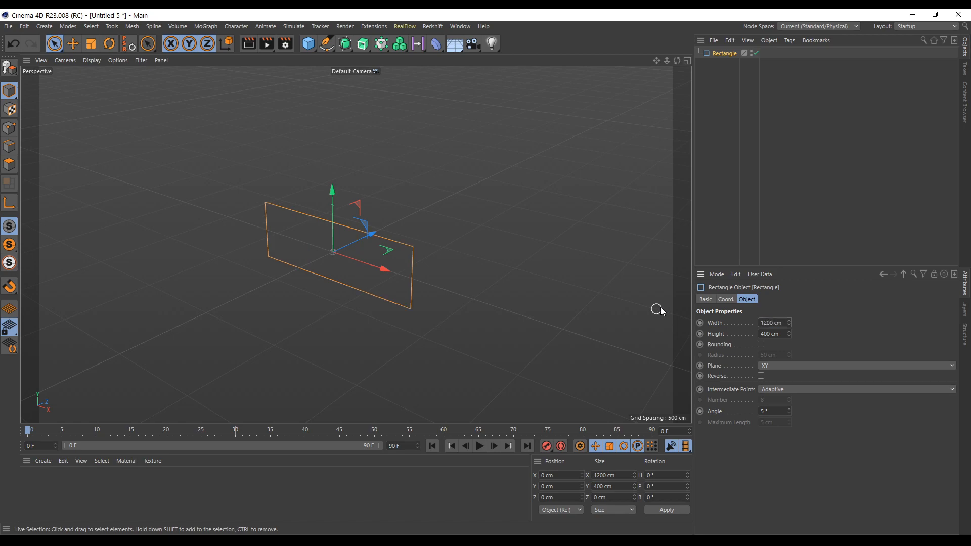
Set the rectangle's height to 600 cm.
{"action": "left_click_drag", "start_coordinate": [781, 334], "coordinate": [704, 335]}
{"action": "type", "text": "800"}
{"action": "key", "text": "Return"}
{"action": "left_click_drag", "start_coordinate": [779, 334], "coordinate": [711, 331]}
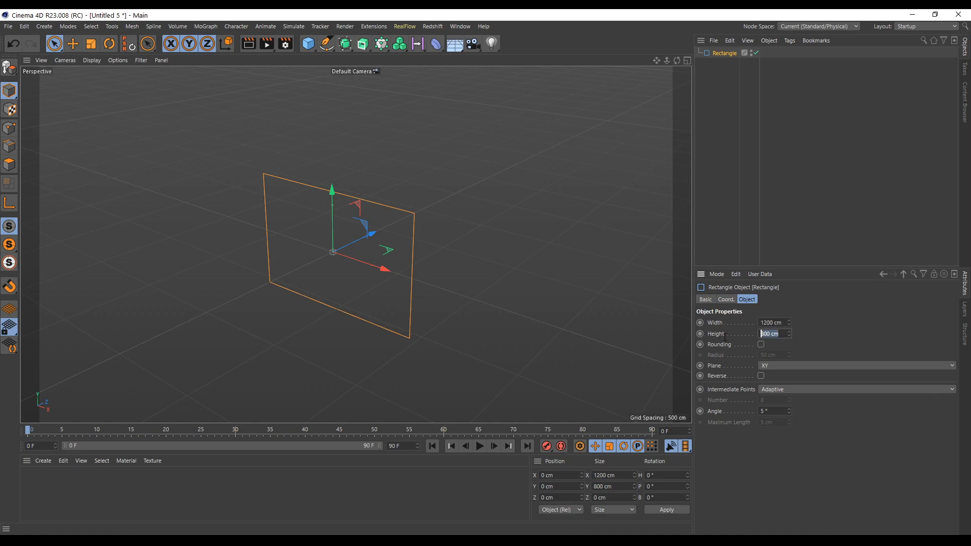
{"action": "type", "text": "600"}
{"action": "key", "text": "Return"}
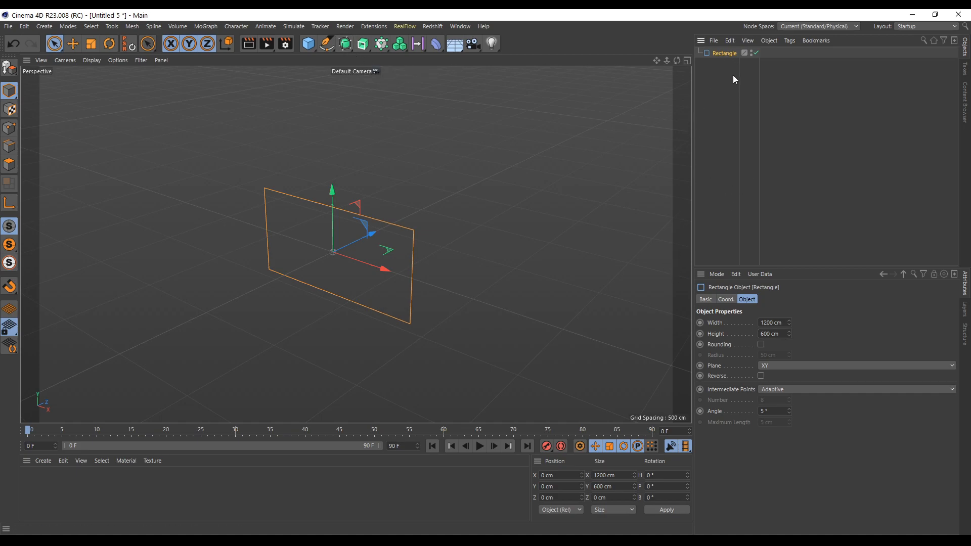
Nest the rectangle in a Symmetry object and move the rectangle along Z to about -450 cm.
{"action": "left_click", "coordinate": [346, 44]}
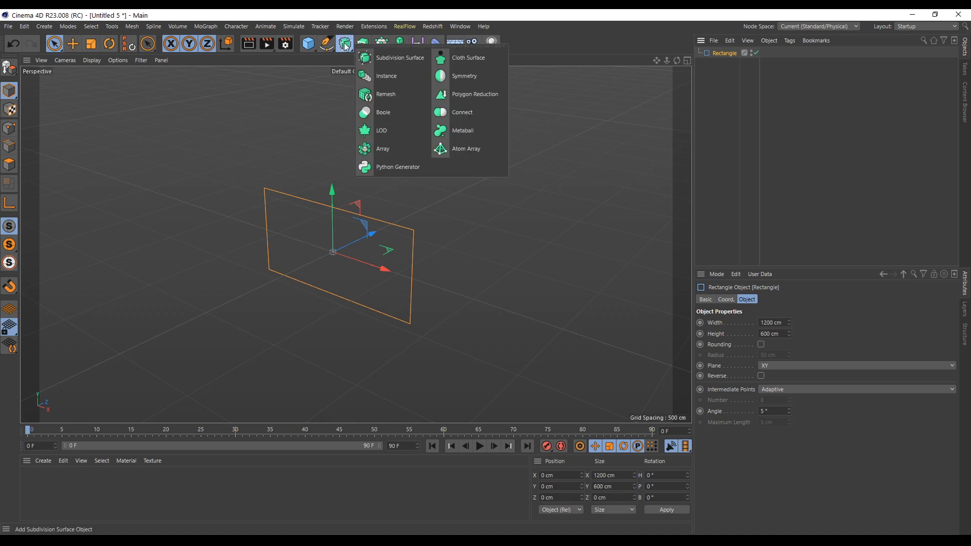
{"action": "left_click", "coordinate": [457, 76], "text": "alt"}
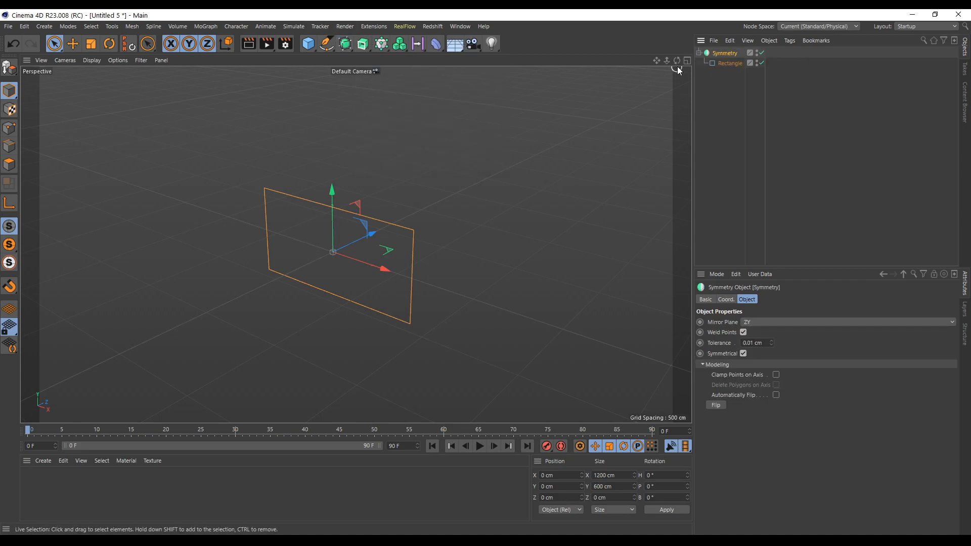
{"action": "left_click", "coordinate": [730, 63]}
{"action": "left_click_drag", "start_coordinate": [363, 238], "coordinate": [320, 281]}
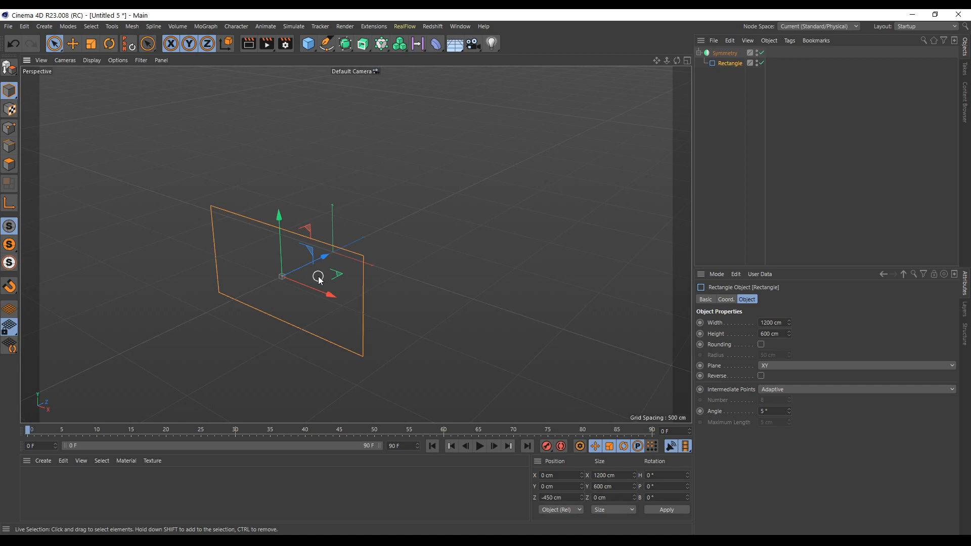
Set the Symmetry object's mirror plane to XY and deselect it.
{"action": "left_click", "coordinate": [725, 53]}
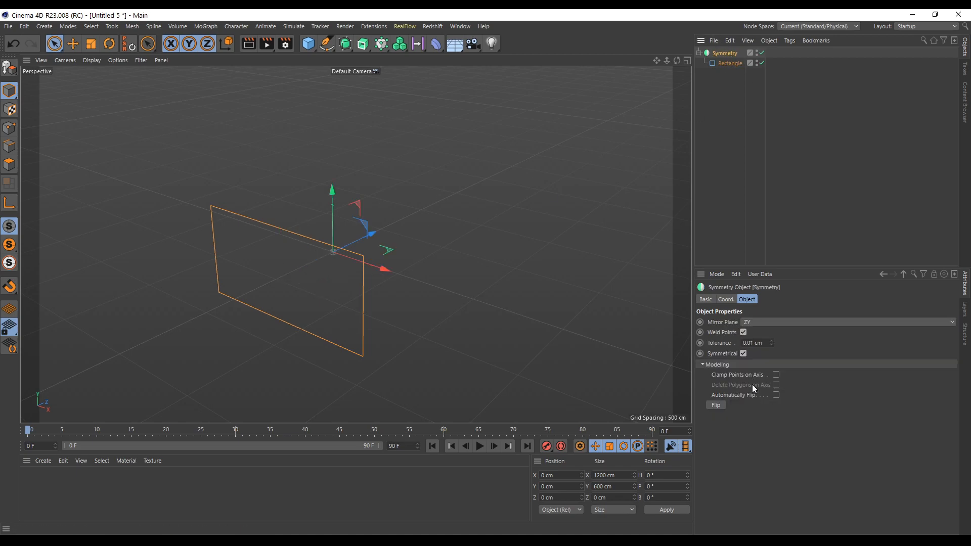
{"action": "left_click", "coordinate": [767, 324]}
{"action": "left_click", "coordinate": [759, 334]}
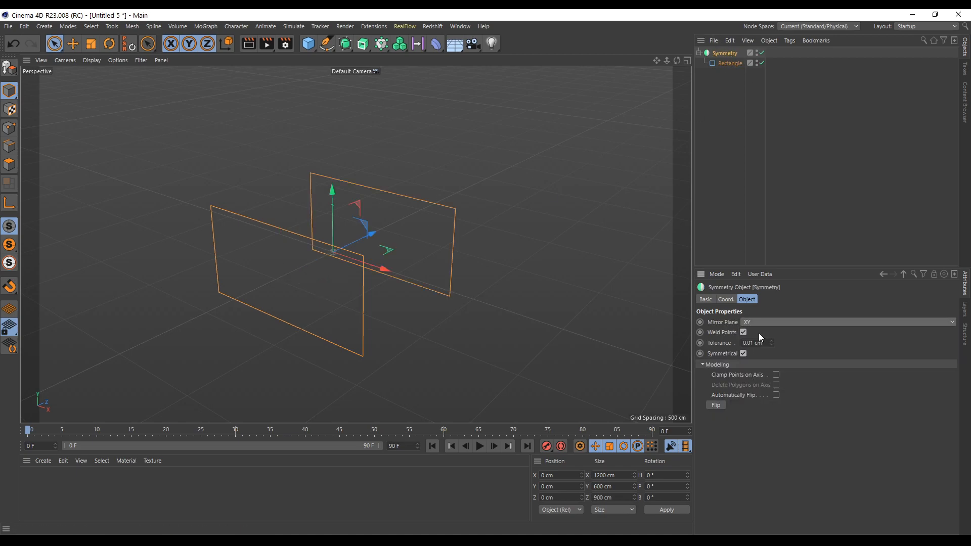
{"action": "left_click", "coordinate": [784, 209]}
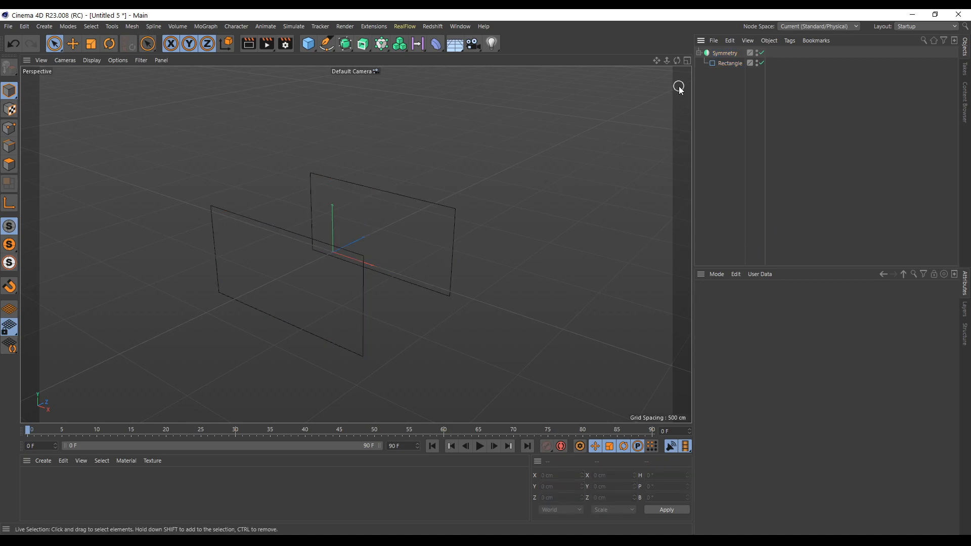
{"action": "mouse_move", "coordinate": [677, 61]}
{"action": "left_mouse_down"}
{"action": "mouse_move", "coordinate": [633, 63]}
{"action": "mouse_move", "coordinate": [678, 61]}
{"action": "left_mouse_up"}
Set the mirrored rectangle's Z position to -500 cm.
{"action": "left_click", "coordinate": [724, 53]}
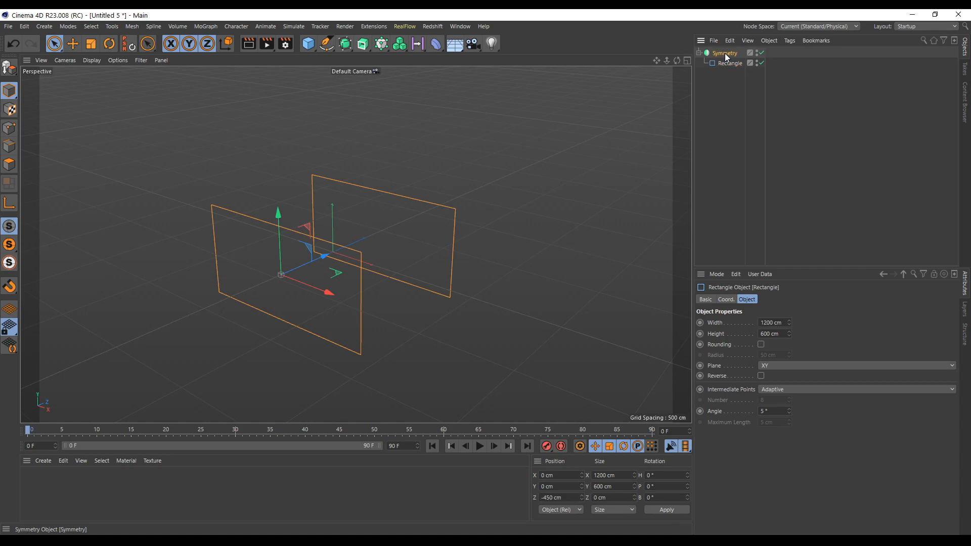
{"action": "left_click", "coordinate": [730, 63]}
{"action": "double_click", "coordinate": [548, 497]}
{"action": "type", "text": "-500"}
{"action": "key", "text": "Return"}
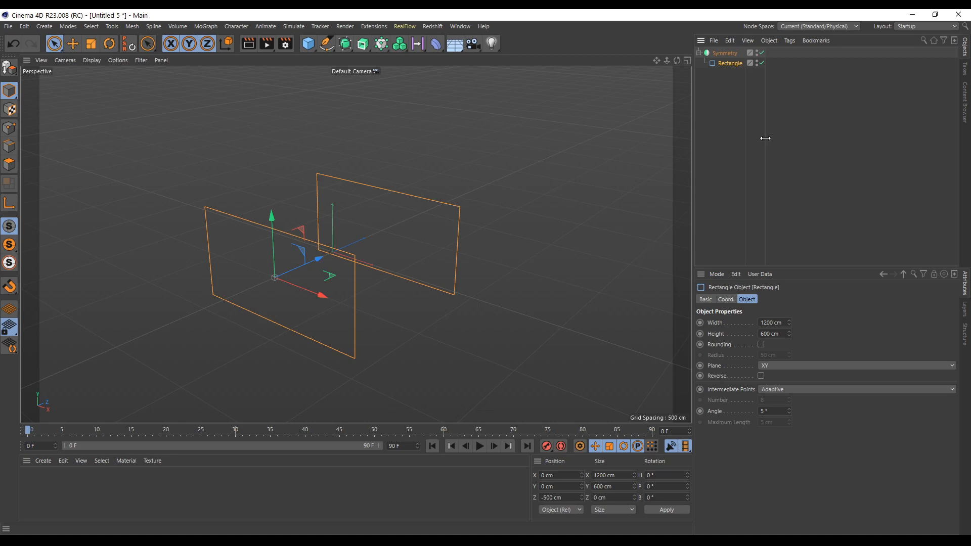
{"action": "left_click", "coordinate": [716, 99]}
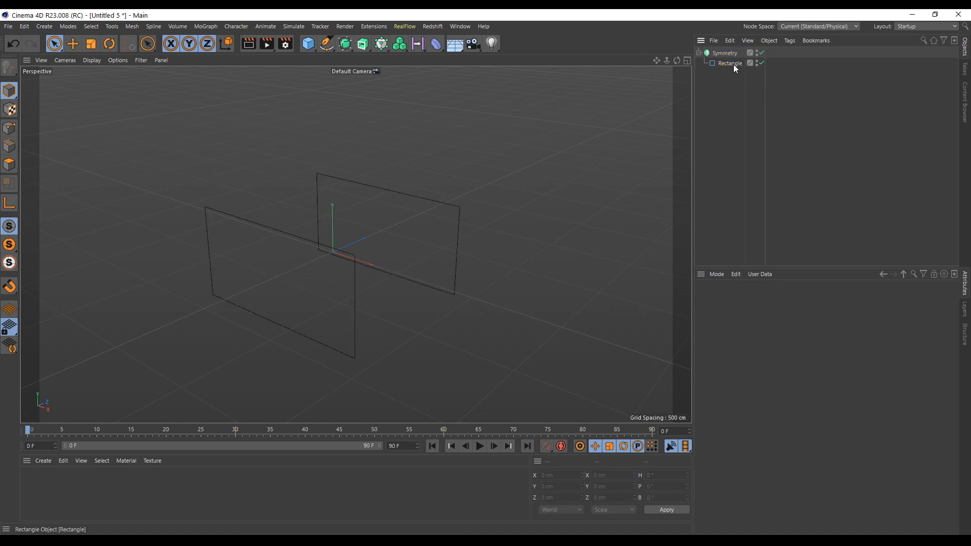
Create a second rectangle spline with a height of 600 cm, oriented on the ZY plane.
{"action": "left_click", "coordinate": [729, 63]}
{"action": "left_click", "coordinate": [326, 44]}
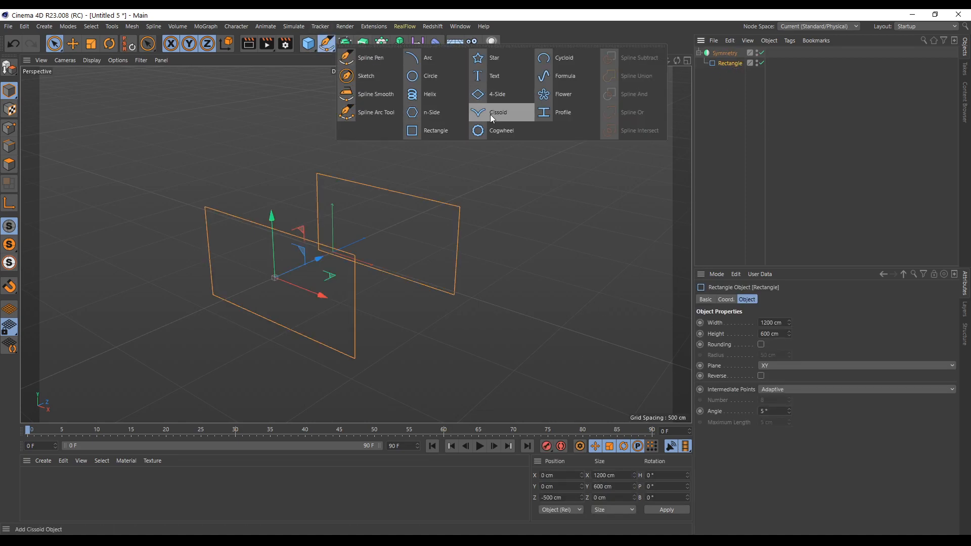
{"action": "left_click", "coordinate": [436, 130]}
{"action": "left_click", "coordinate": [780, 332]}
{"action": "type", "text": "600"}
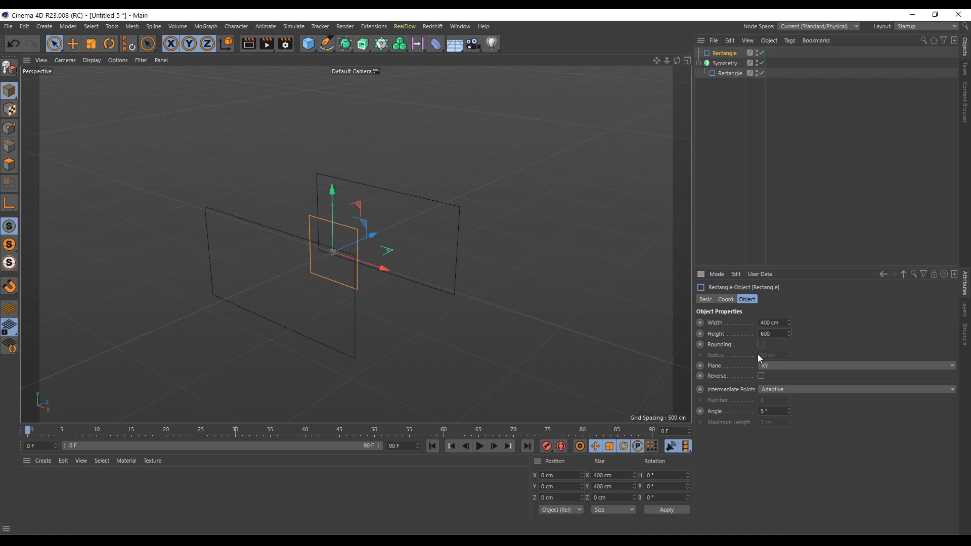
{"action": "left_click_drag", "start_coordinate": [782, 323], "coordinate": [750, 324]}
{"action": "left_click", "coordinate": [775, 365]}
{"action": "left_click", "coordinate": [777, 388]}
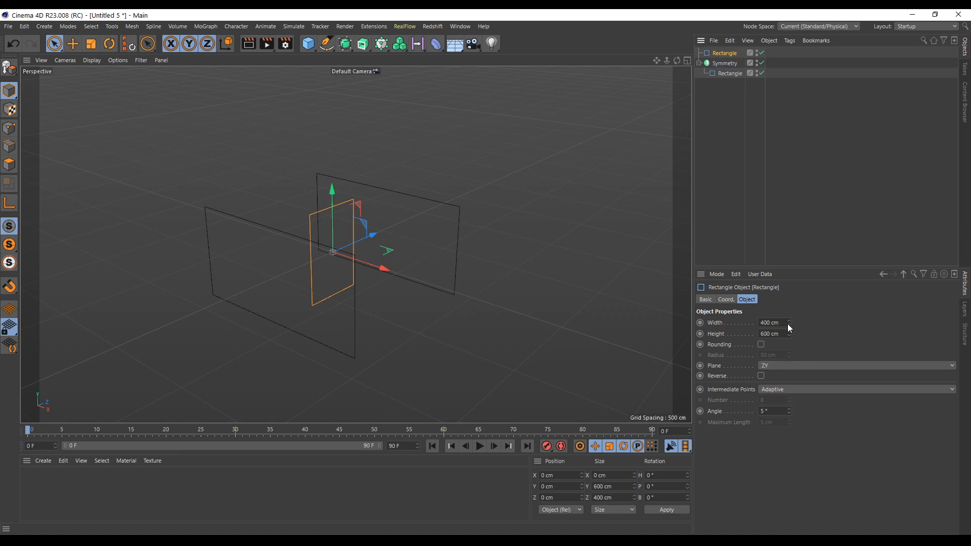
Set the ZY rectangle's width to 1000 cm so it spans the gap between the two mirrored rectangles.
{"action": "left_click_drag", "start_coordinate": [788, 325], "coordinate": [790, 286]}
{"action": "left_click_drag", "start_coordinate": [584, 305], "coordinate": [527, 326], "text": "alt"}
{"action": "double_click", "coordinate": [770, 323]}
{"action": "type", "text": "1000"}
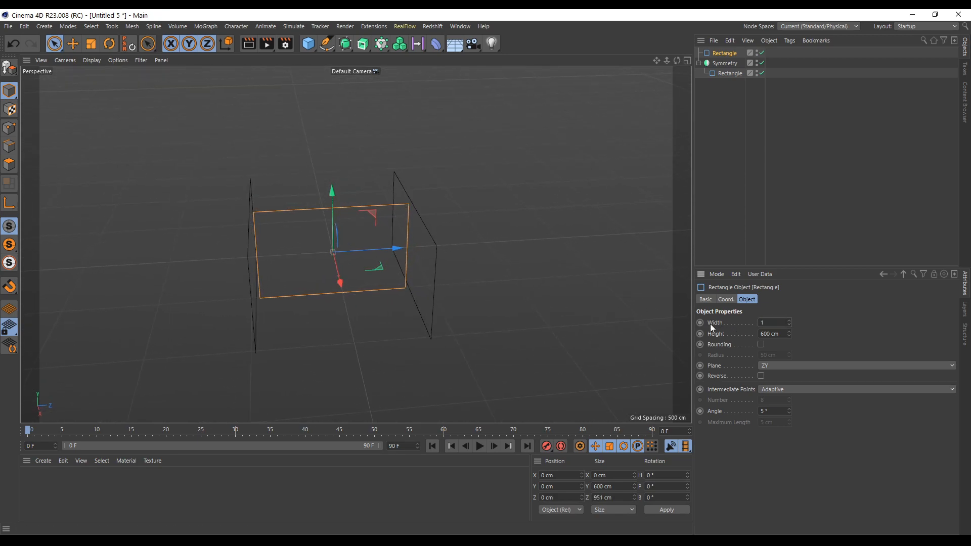
{"action": "key", "text": "Return"}
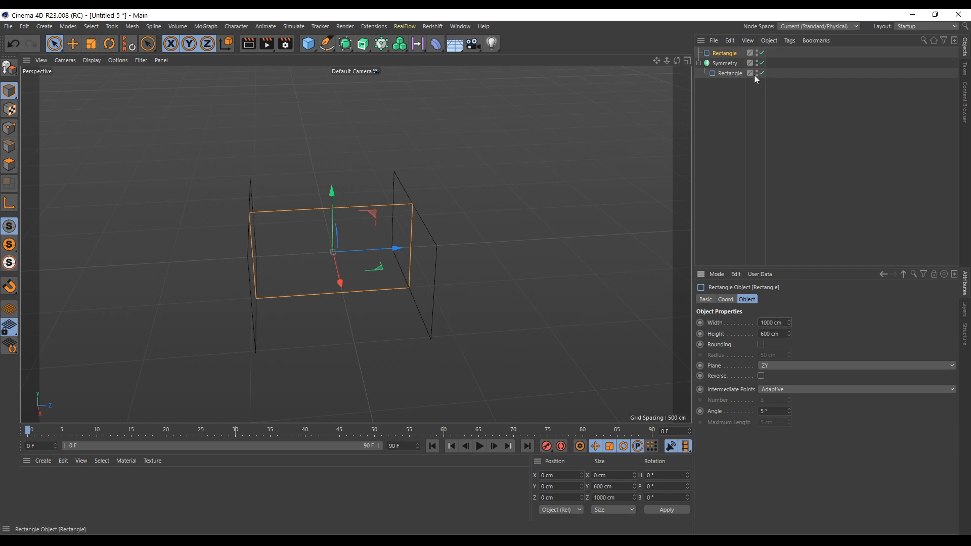
{"action": "left_click", "coordinate": [730, 73]}
{"action": "left_click", "coordinate": [725, 53]}
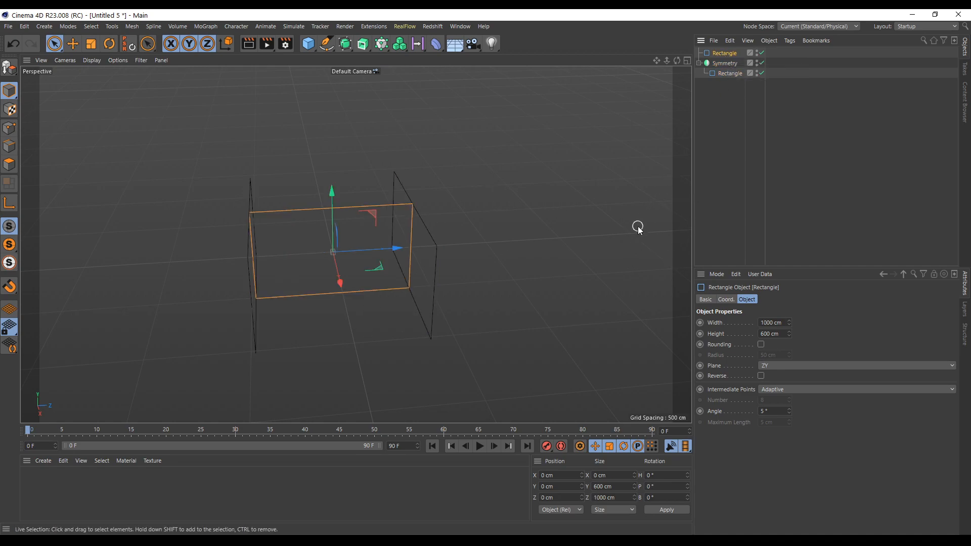
Nest the ZY rectangle in its own Symmetry object and move the rectangle along X to 600 cm.
{"action": "left_click", "coordinate": [344, 44]}
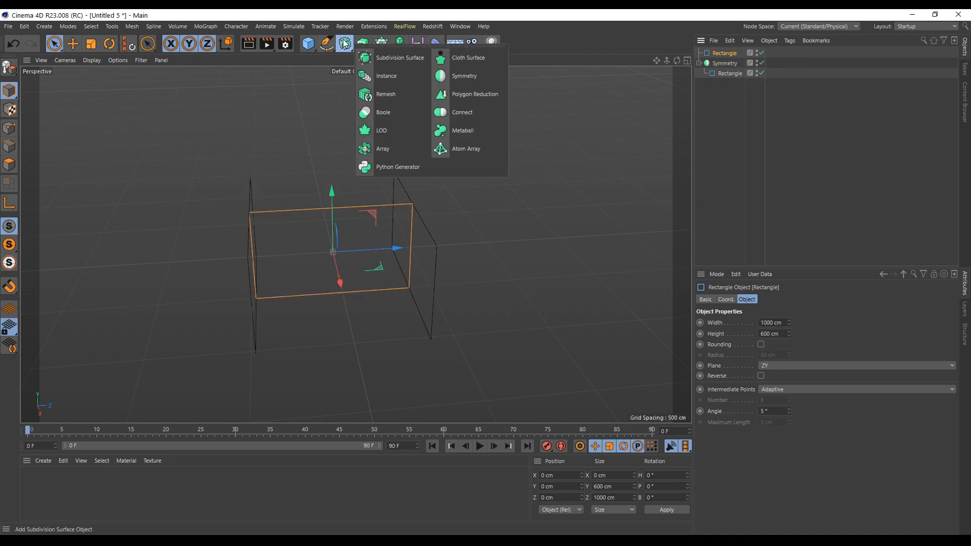
{"action": "left_click", "coordinate": [474, 78], "text": "alt"}
{"action": "left_click", "coordinate": [736, 62]}
{"action": "left_click_drag", "start_coordinate": [340, 280], "coordinate": [360, 330]}
{"action": "left_click_drag", "start_coordinate": [677, 61], "coordinate": [705, 75]}
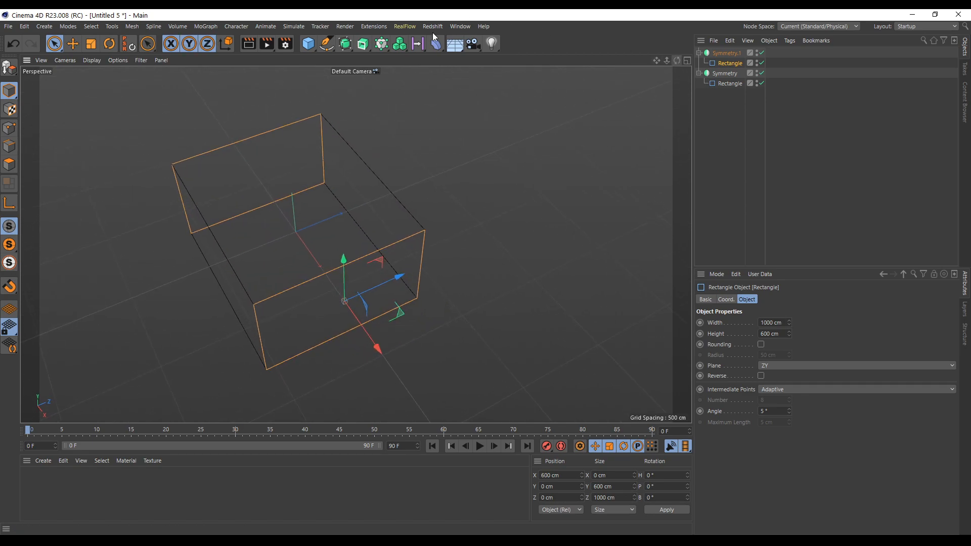
Create a third rectangle spline oriented on the XZ plane.
{"action": "left_click", "coordinate": [327, 44]}
{"action": "left_click", "coordinate": [450, 133]}
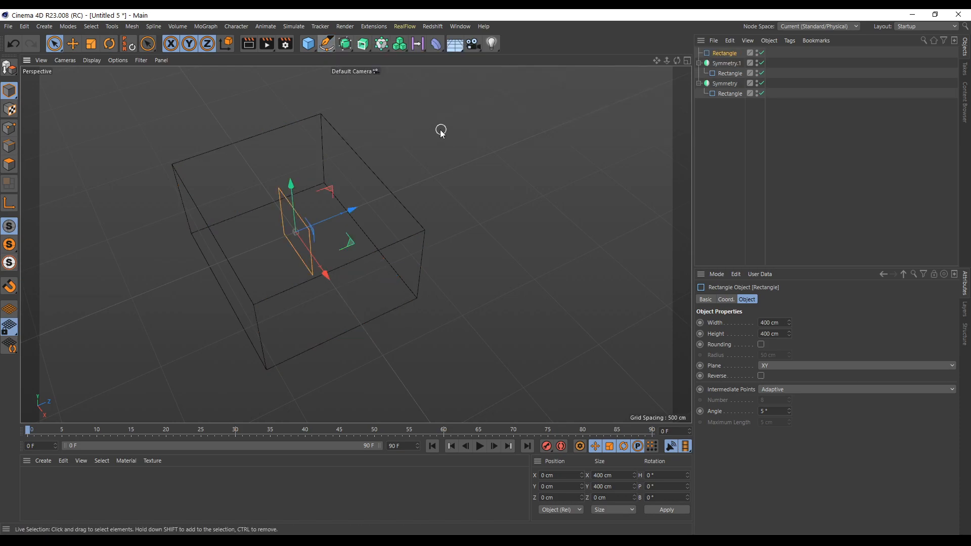
{"action": "left_click", "coordinate": [817, 366]}
{"action": "left_click", "coordinate": [778, 399]}
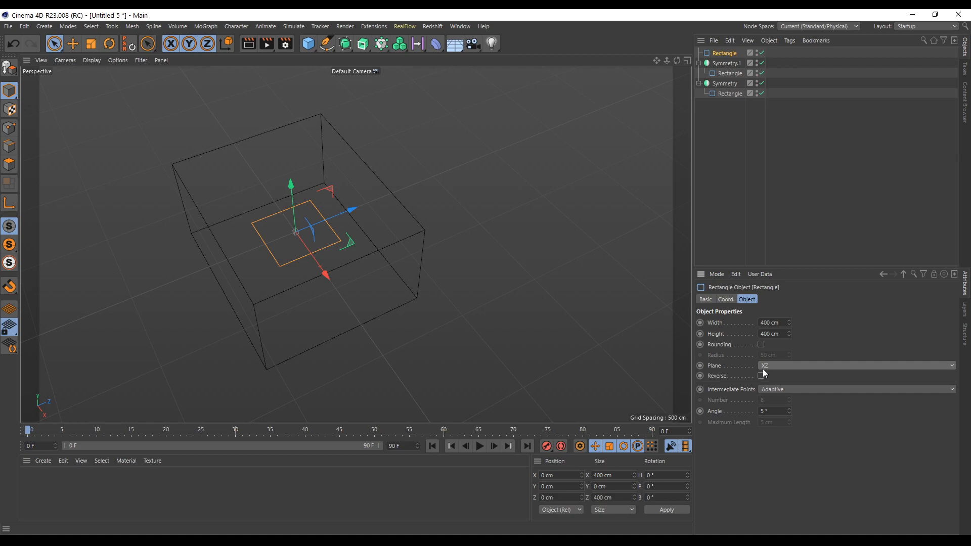
Set the XZ rectangle's width to 1200 cm and its height to 1000 cm.
{"action": "left_click", "coordinate": [781, 322]}
{"action": "type", "text": "1200"}
{"action": "key", "text": "Return"}
{"action": "left_click", "coordinate": [780, 333]}
{"action": "type", "text": "1200"}
{"action": "key", "text": "Return"}
{"action": "left_click", "coordinate": [783, 334]}
{"action": "type", "text": "1000"}
{"action": "key", "text": "Return"}
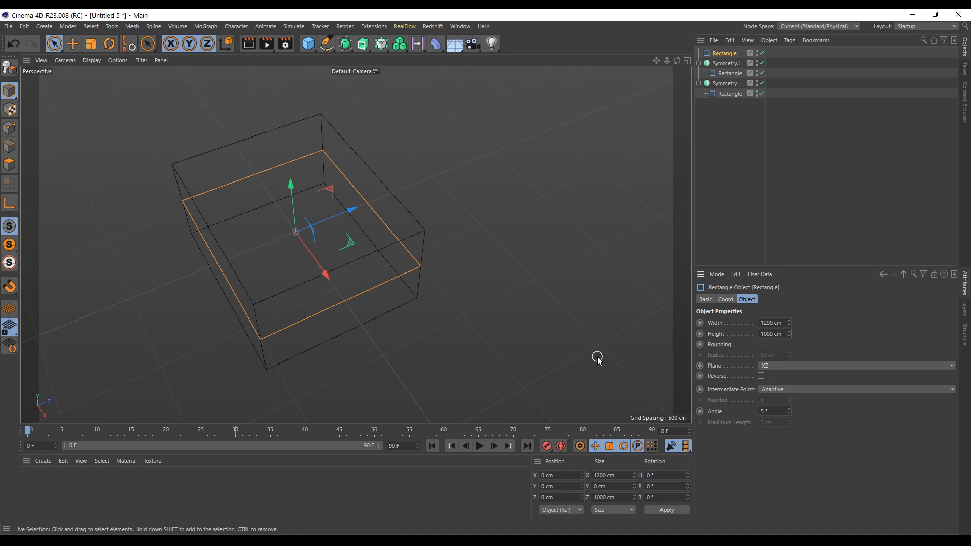
Nest the XZ rectangle in a Symmetry object and move the rectangle up to 300 cm on Y.
{"action": "left_click", "coordinate": [359, 48]}
{"action": "left_click", "coordinate": [479, 79], "text": "alt"}
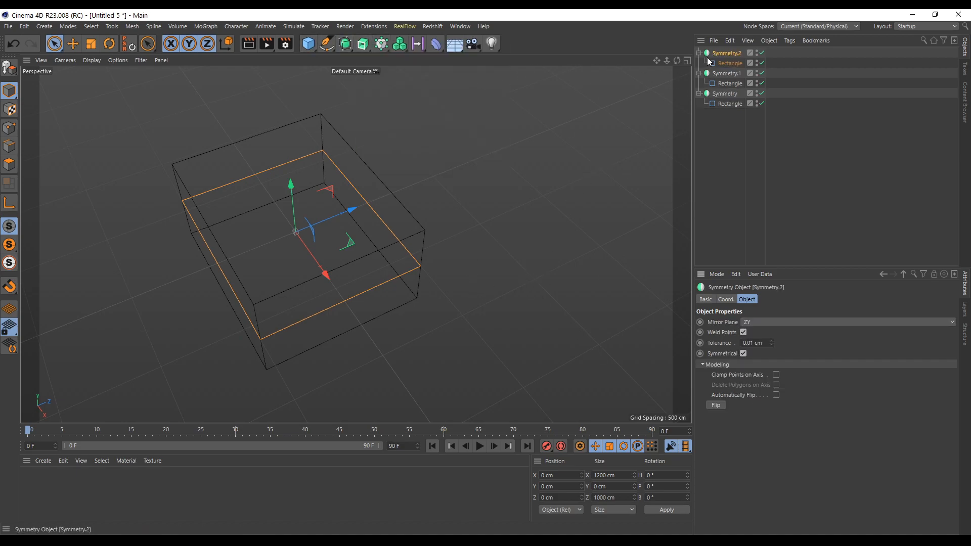
{"action": "left_click", "coordinate": [736, 64]}
{"action": "left_click_drag", "start_coordinate": [424, 389], "coordinate": [370, 298], "text": "alt"}
{"action": "left_click_drag", "start_coordinate": [297, 198], "coordinate": [299, 149]}
Set the mirror plane of the horizontal rectangle's Symmetry object to XZ.
{"action": "left_click", "coordinate": [726, 53]}
{"action": "left_click", "coordinate": [782, 323]}
{"action": "left_click", "coordinate": [761, 354]}
{"action": "left_click_drag", "start_coordinate": [677, 60], "coordinate": [555, 202]}
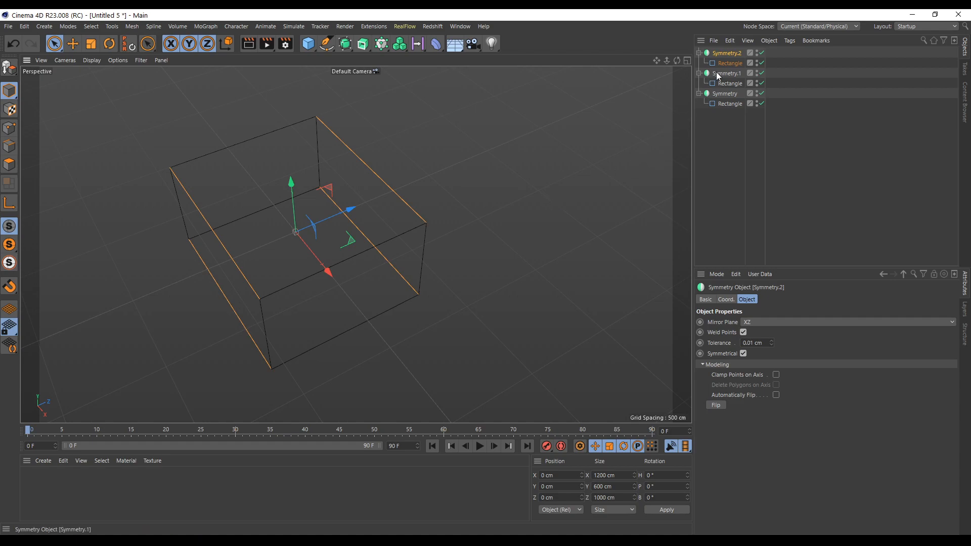
Offset the horizontal rectangle to 350 cm on Y and the ZY rectangle to 650 cm on X.
{"action": "left_click", "coordinate": [735, 60]}
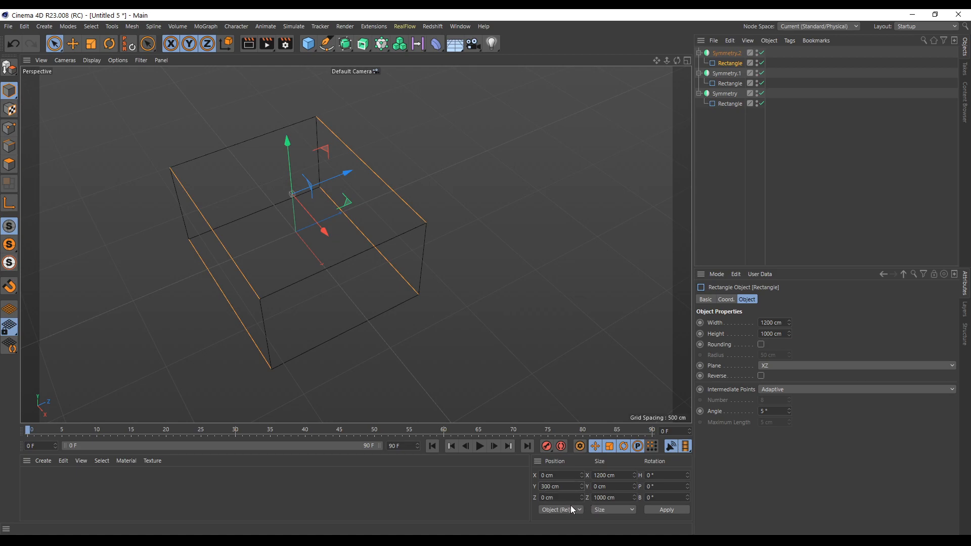
{"action": "key", "text": "Return"}
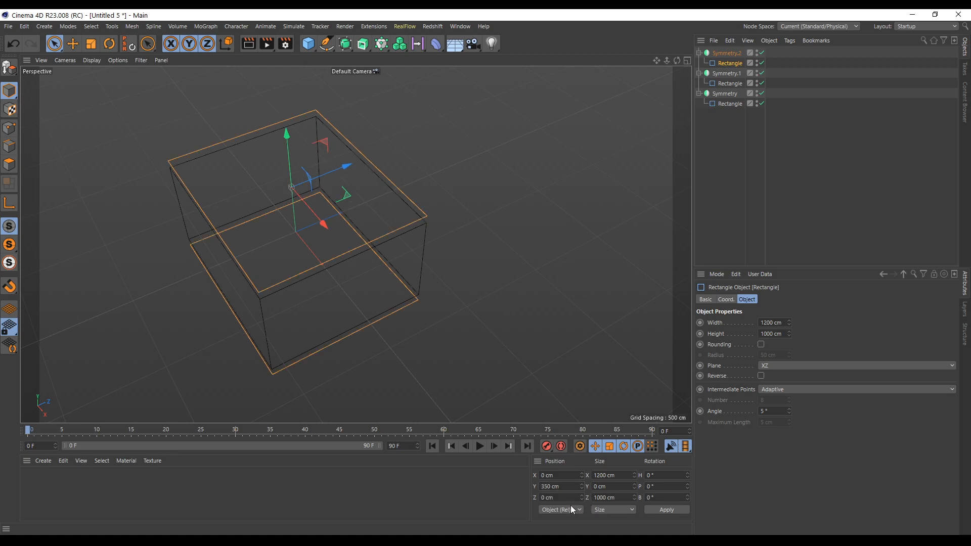
{"action": "left_click", "coordinate": [730, 83]}
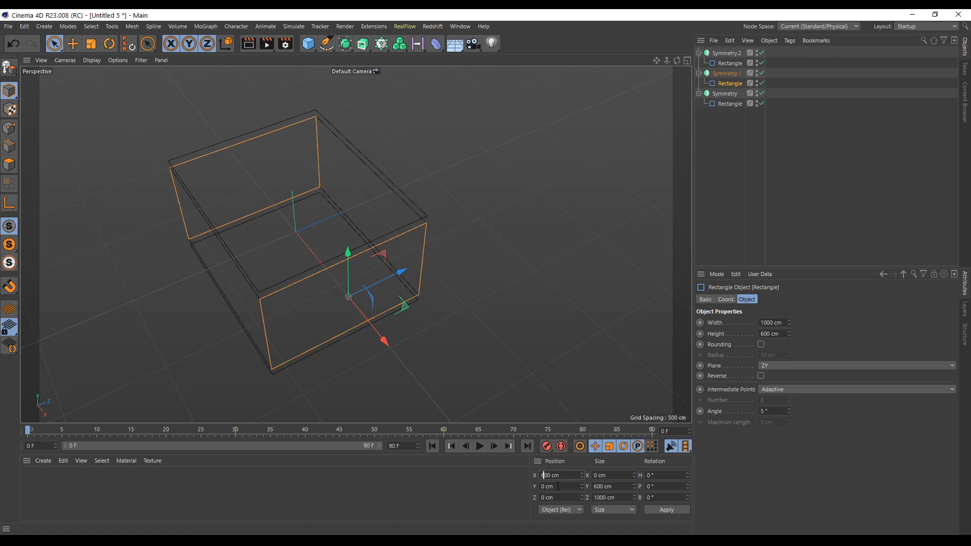
{"action": "key", "text": "Delete"}
{"action": "type", "text": "5"}
{"action": "key", "text": "Return"}
Set the XY rectangle's Z position to -550 cm and deselect it.
{"action": "left_click", "coordinate": [728, 103]}
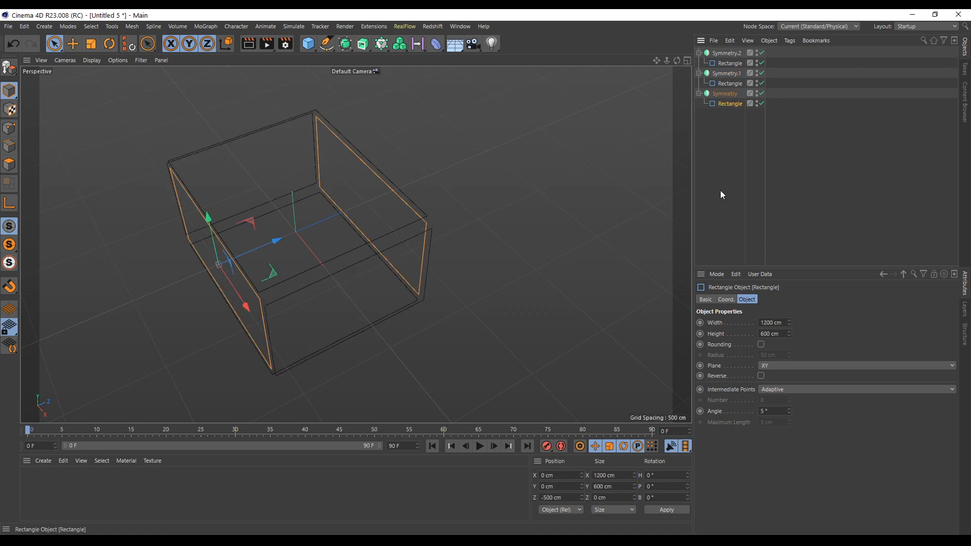
{"action": "key", "text": "Return"}
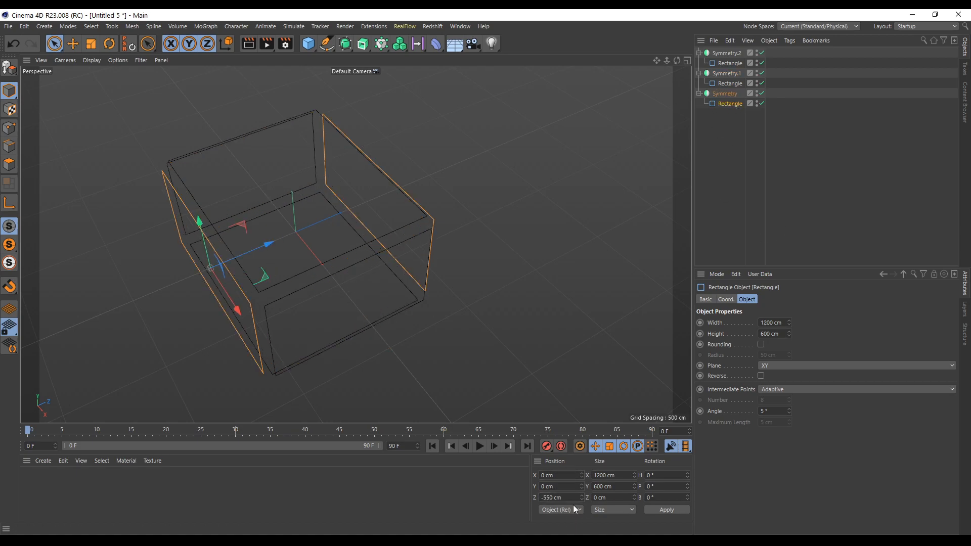
{"action": "left_click", "coordinate": [604, 162]}
{"action": "left_click_drag", "start_coordinate": [676, 60], "coordinate": [668, 43]}
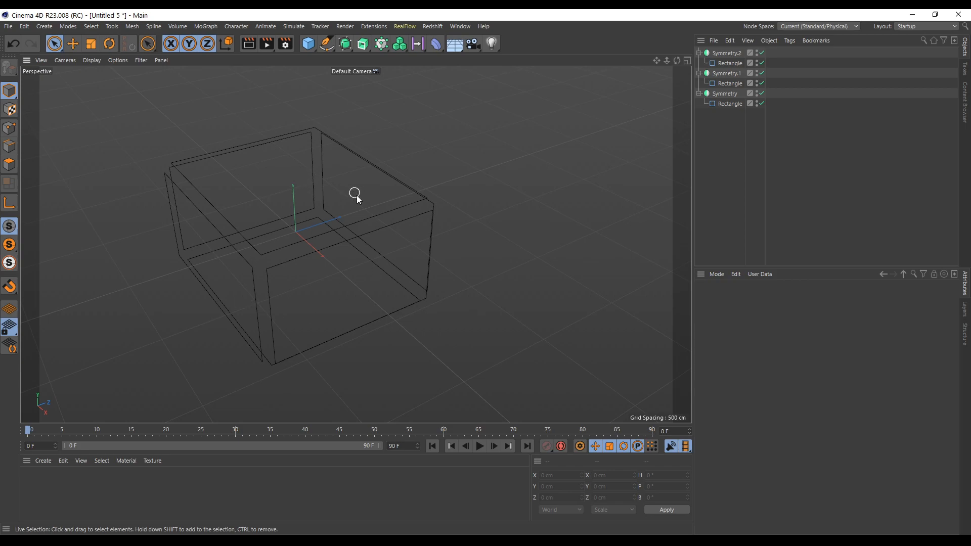
Select all three rectangles and make them editable splines.
{"action": "left_click", "coordinate": [734, 103]}
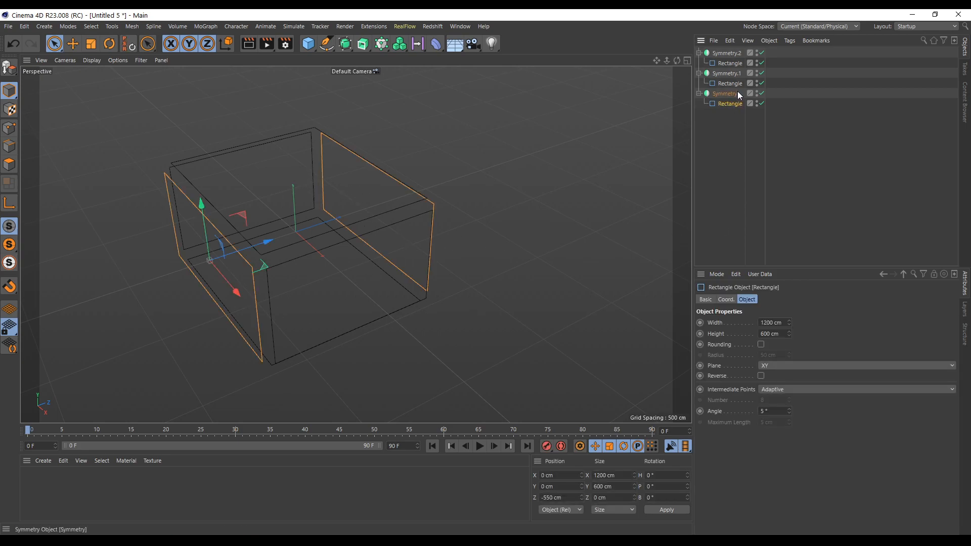
{"action": "left_click", "coordinate": [736, 83], "text": "ctrl"}
{"action": "left_click", "coordinate": [734, 64], "text": "ctrl"}
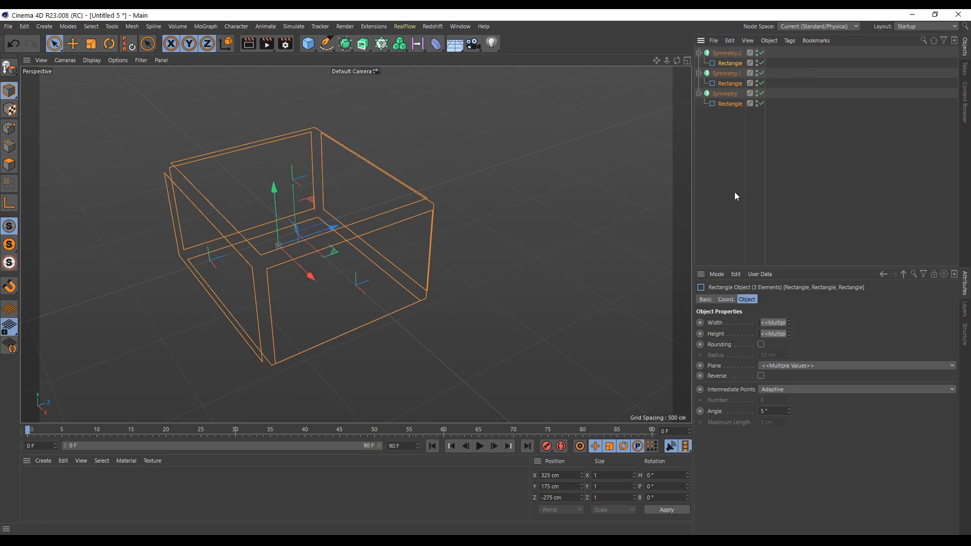
{"action": "key", "text": "c"}
Disable all three Symmetry objects and select only the XY rectangle spline.
{"action": "left_click", "coordinate": [746, 119]}
{"action": "left_click_drag", "start_coordinate": [761, 93], "coordinate": [761, 52]}
{"action": "left_click", "coordinate": [731, 103]}
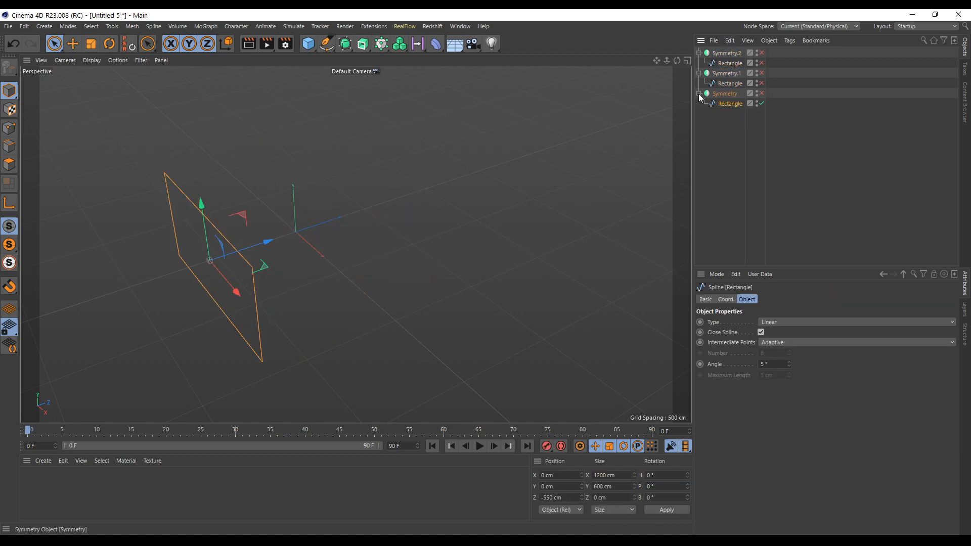
Start a Line Cut on the XY rectangle in point mode in the Front view, with snapping and Grid/Workplane Snap enabled.
{"action": "left_click", "coordinate": [687, 61]}
{"action": "left_click", "coordinate": [687, 245]}
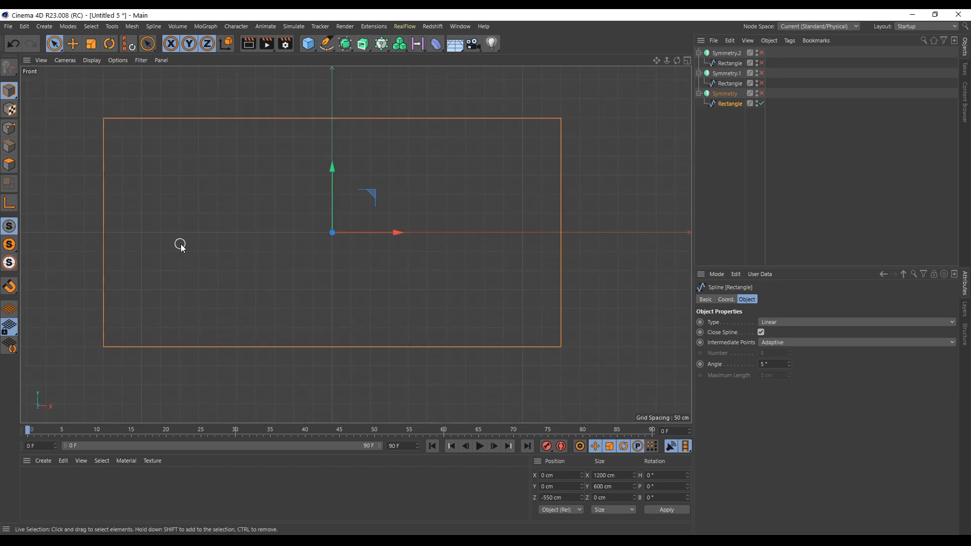
{"action": "key", "text": "k"}
{"action": "key", "text": "k"}
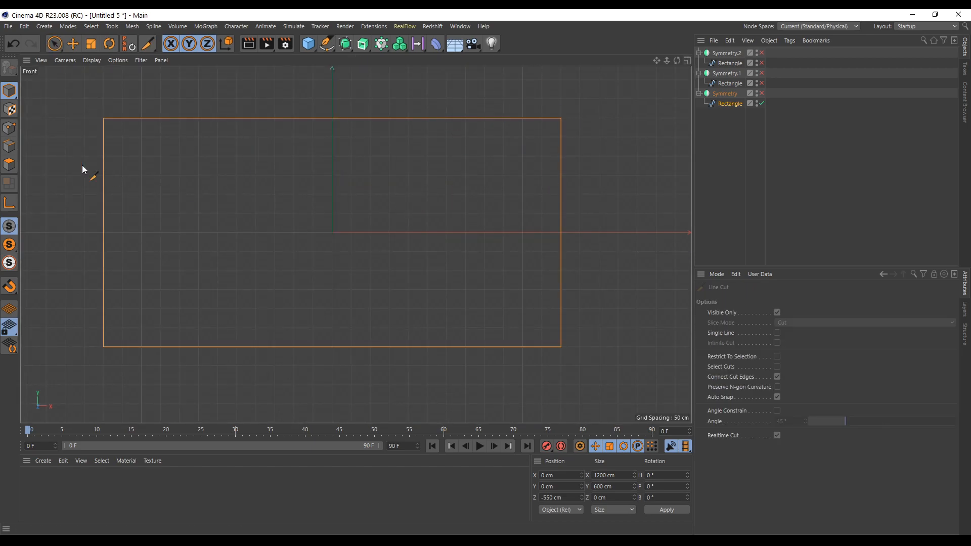
{"action": "left_click", "coordinate": [12, 130]}
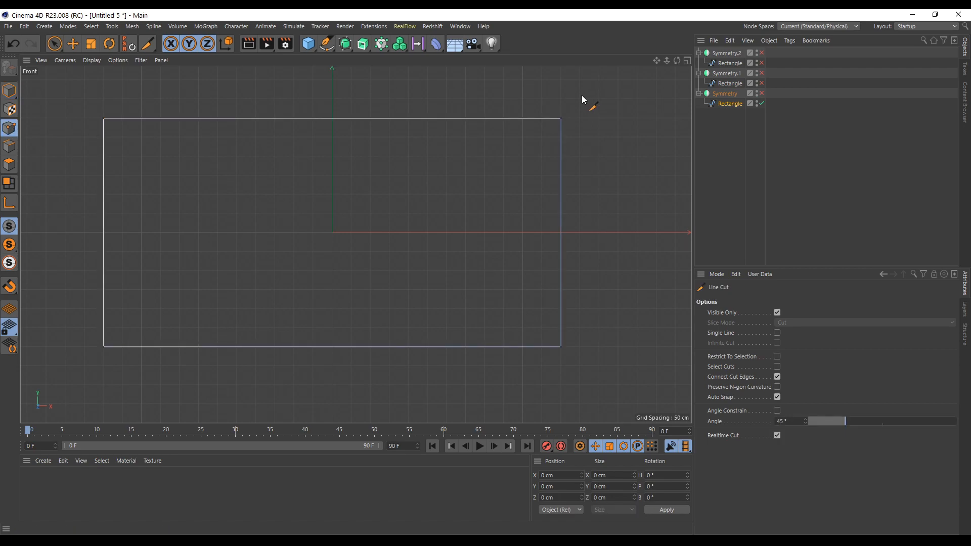
{"action": "left_click", "coordinate": [8, 289]}
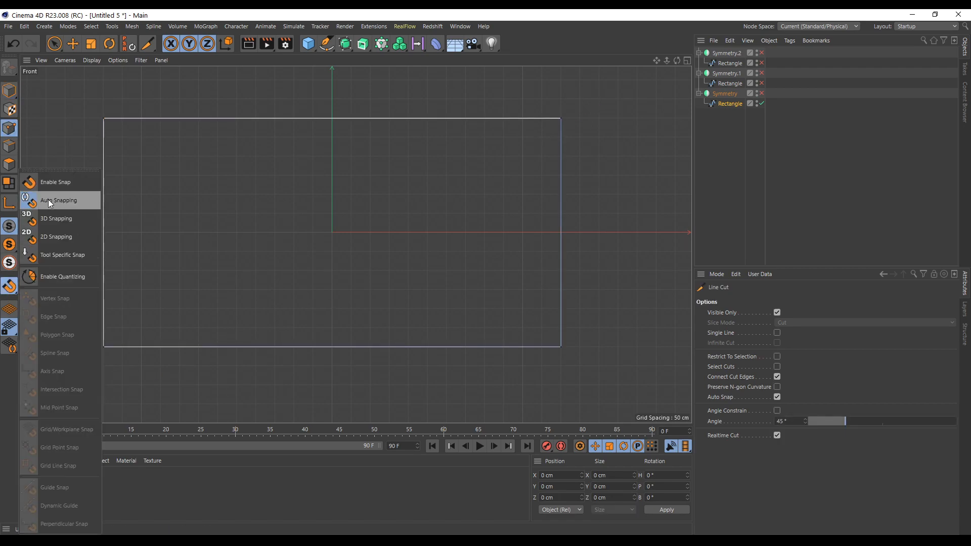
{"action": "left_click", "coordinate": [51, 182]}
{"action": "left_click", "coordinate": [10, 287]}
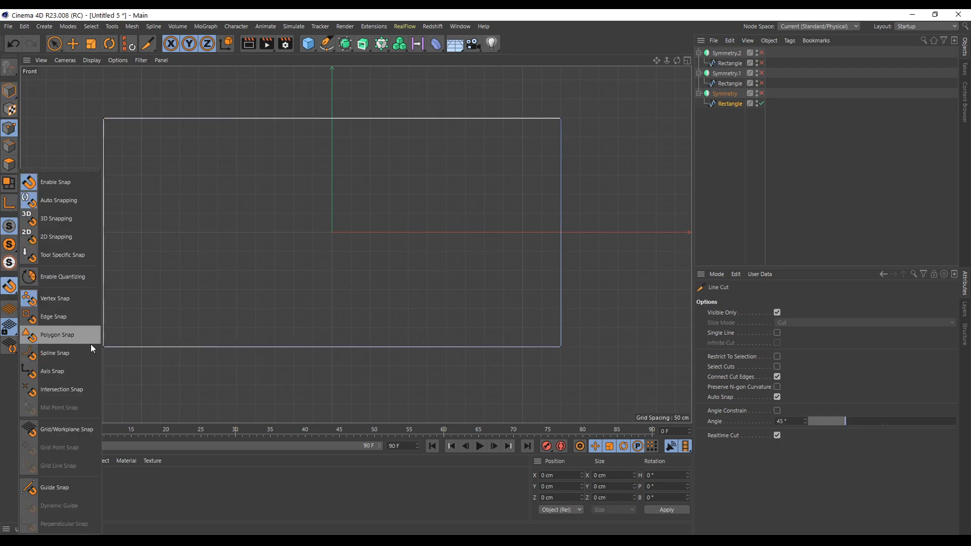
{"action": "left_click", "coordinate": [71, 432]}
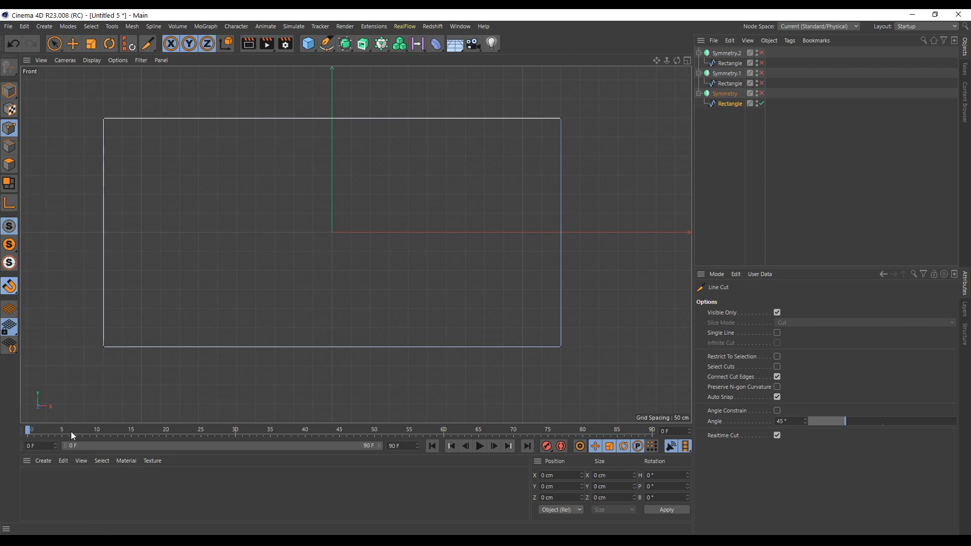
Line-cut the XY rectangle along a stepped, grid-snapped path, adding points about 100 cm from each corner on all four sides.
{"action": "left_click", "coordinate": [522, 80]}
{"action": "left_click", "coordinate": [523, 156]}
{"action": "left_click", "coordinate": [599, 156]}
{"action": "left_click", "coordinate": [600, 309]}
{"action": "left_click", "coordinate": [523, 309]}
{"action": "left_click", "coordinate": [523, 385]}
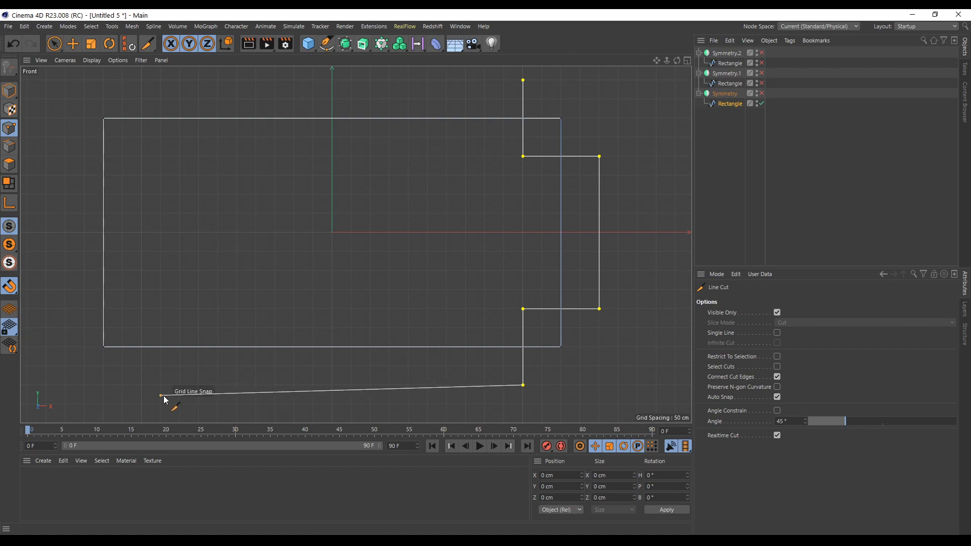
{"action": "left_click", "coordinate": [141, 385]}
{"action": "left_click", "coordinate": [141, 308]}
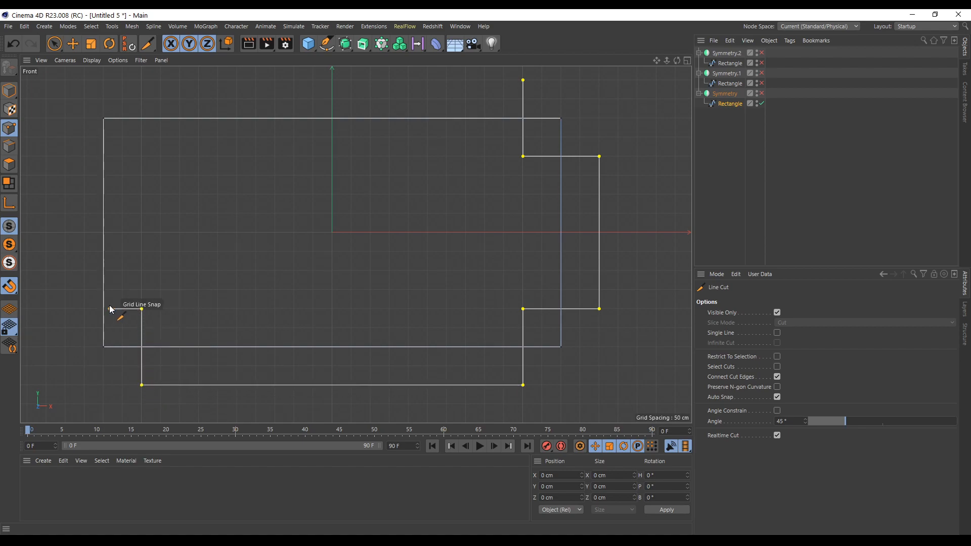
{"action": "left_click", "coordinate": [65, 308]}
{"action": "left_click", "coordinate": [66, 156]}
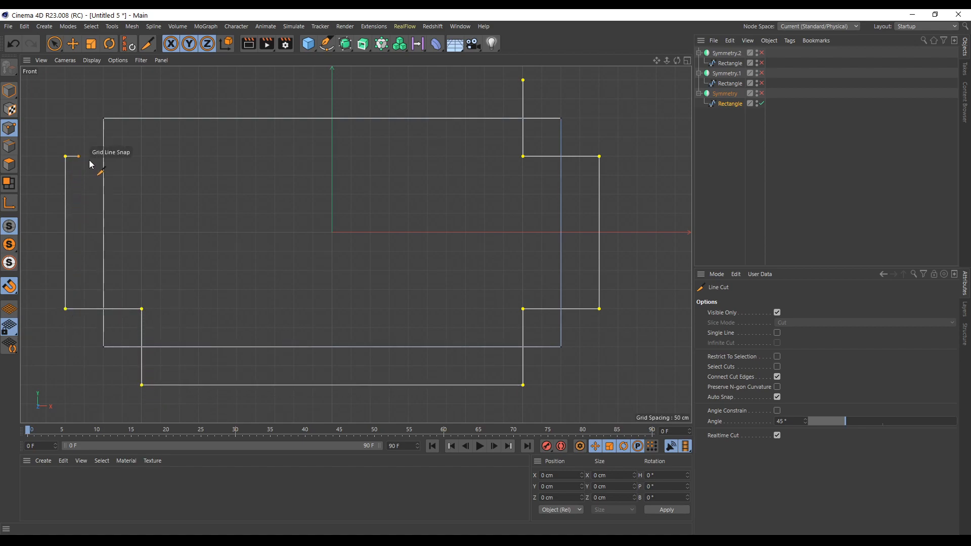
{"action": "left_click", "coordinate": [141, 156]}
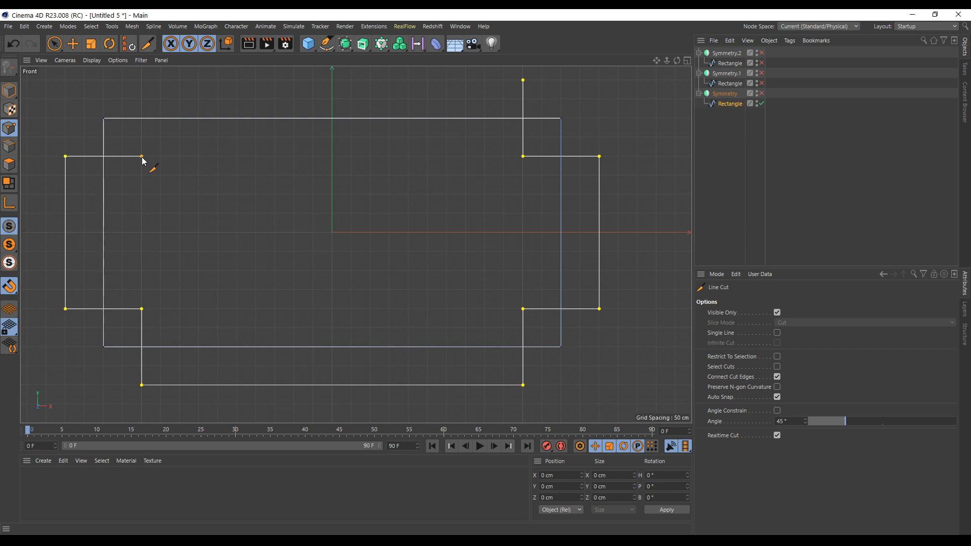
{"action": "left_click", "coordinate": [142, 81]}
{"action": "key", "text": "Escape"}
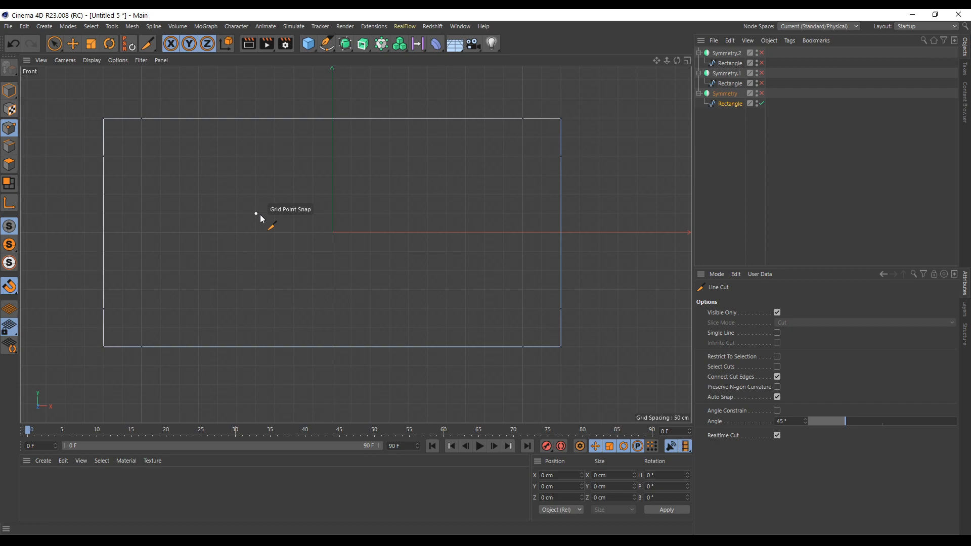
Disable the XY rectangle, then enable and select the ZY rectangle under Symmetry.1 in the Right view.
{"action": "left_click", "coordinate": [762, 104]}
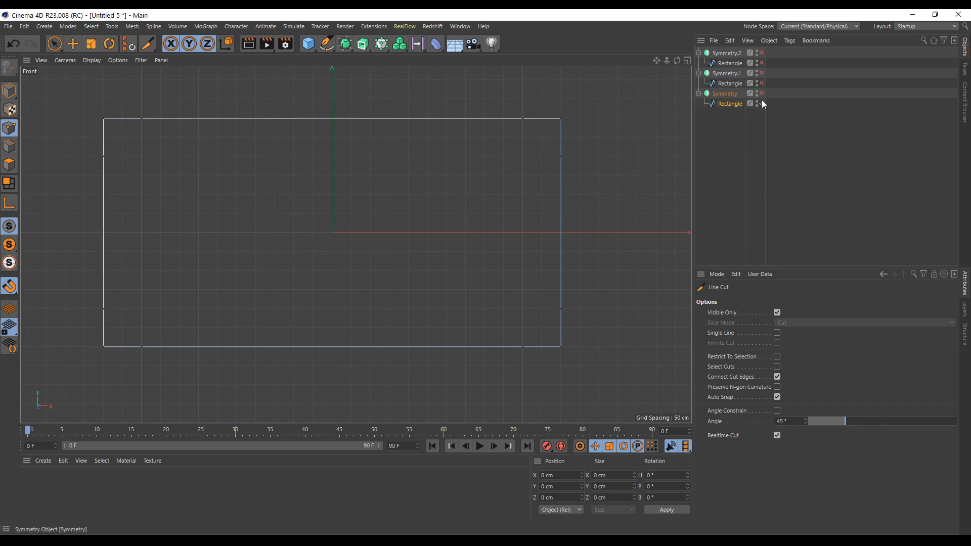
{"action": "left_click", "coordinate": [762, 83]}
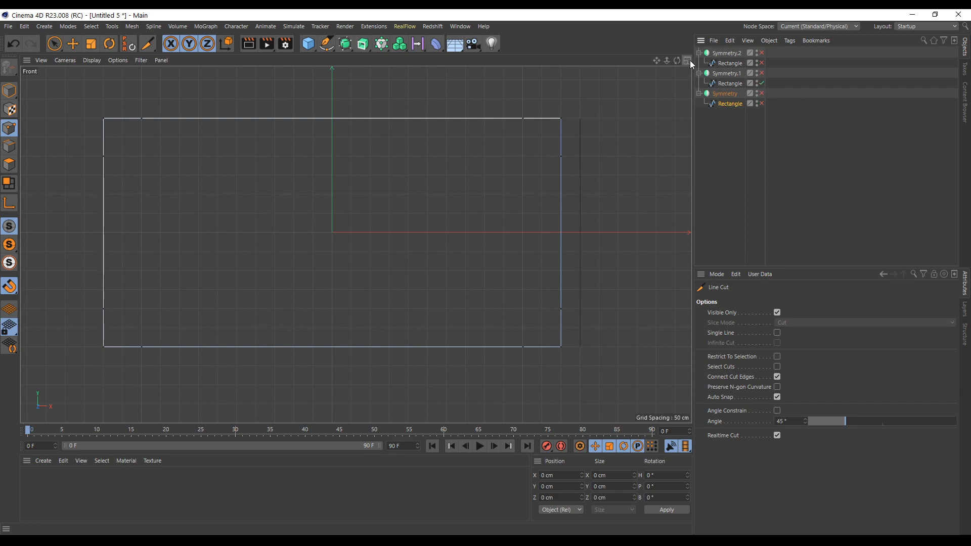
{"action": "left_click", "coordinate": [689, 60]}
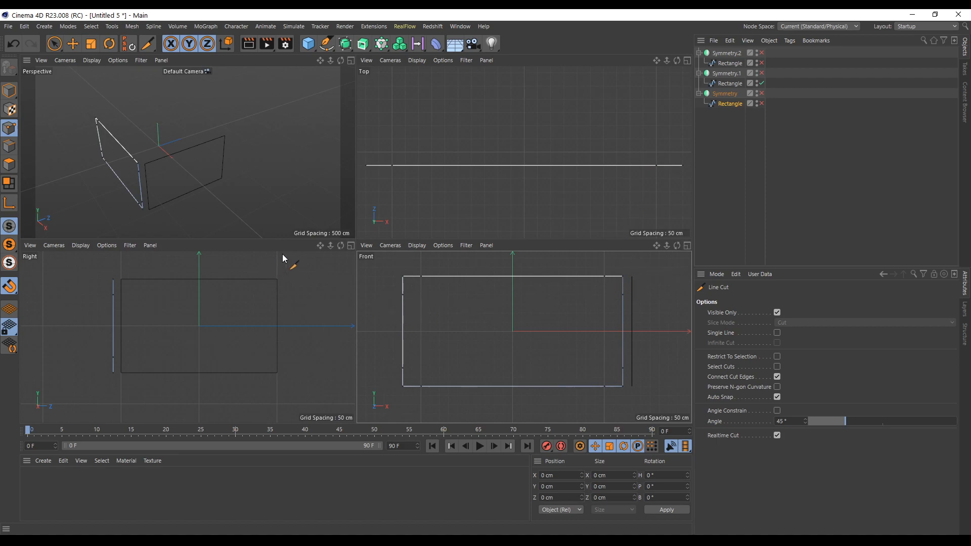
{"action": "left_click", "coordinate": [352, 246]}
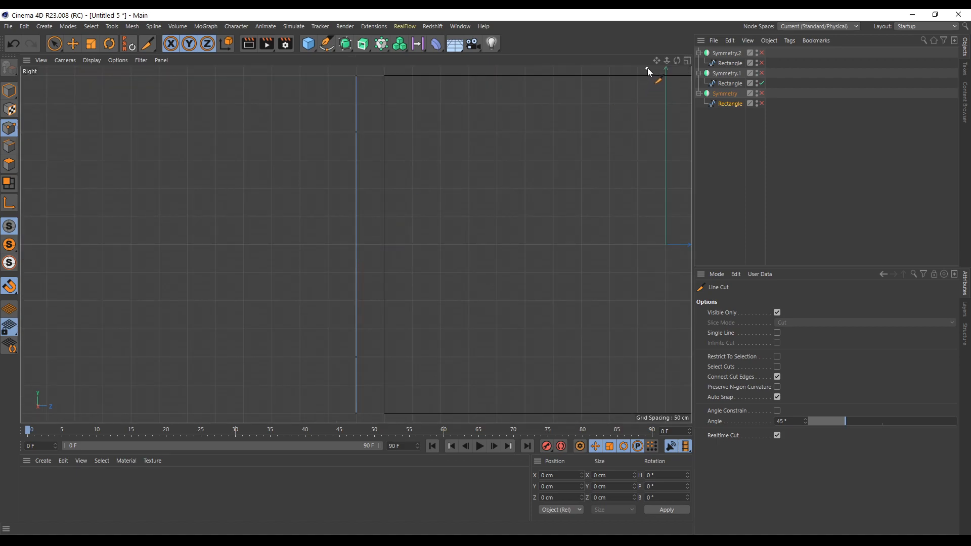
{"action": "left_click", "coordinate": [730, 83]}
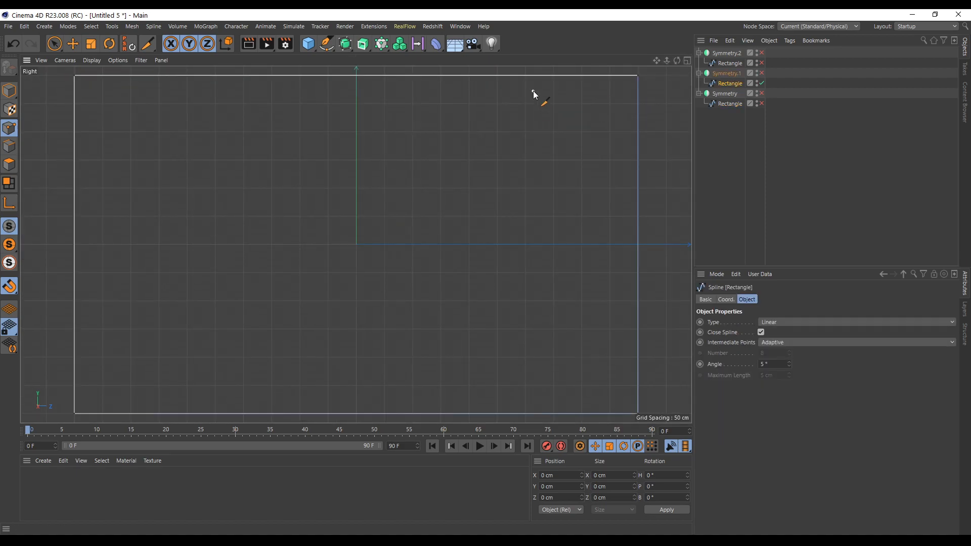
{"action": "left_click_drag", "start_coordinate": [668, 60], "coordinate": [643, 60]}
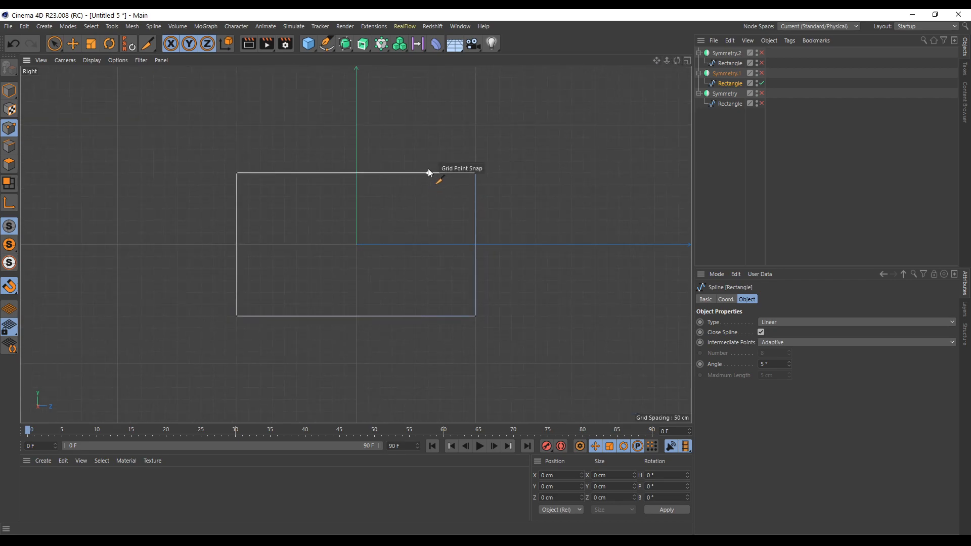
Line-cut the ZY rectangle along a grid-snapped path, adding points about 100 cm from each corner on all four sides.
{"action": "left_click", "coordinate": [451, 149]}
{"action": "left_click", "coordinate": [452, 197]}
{"action": "left_click", "coordinate": [500, 197]}
{"action": "left_click", "coordinate": [499, 298]}
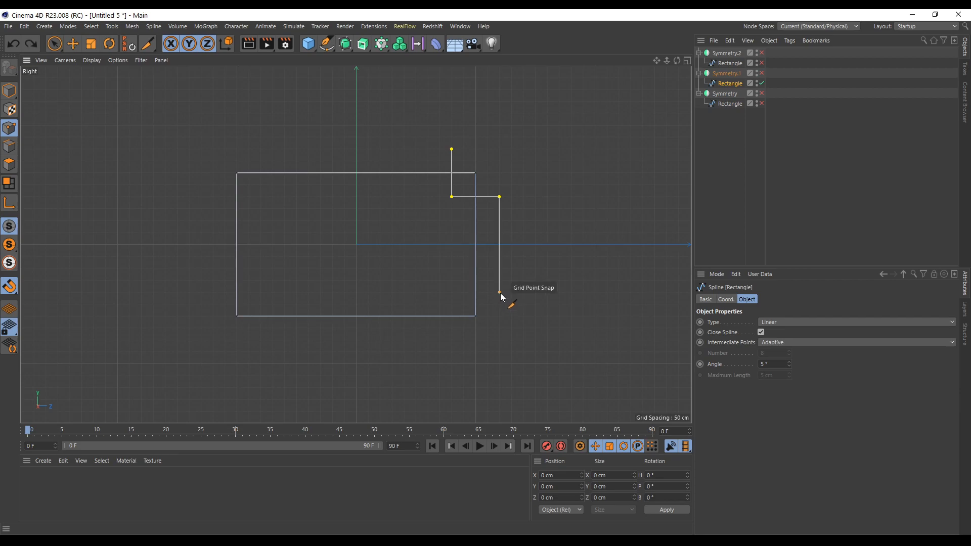
{"action": "left_click", "coordinate": [451, 293]}
{"action": "left_click", "coordinate": [452, 341]}
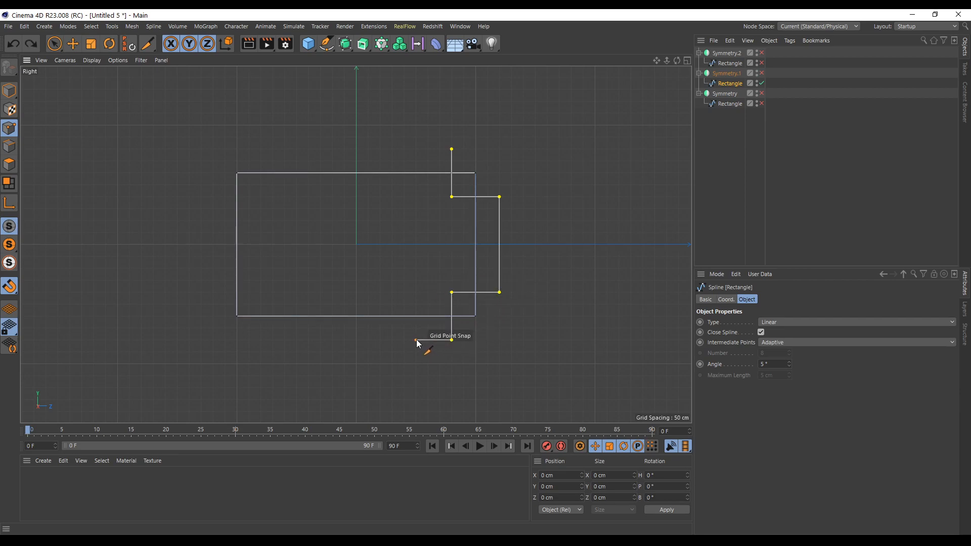
{"action": "left_click", "coordinate": [261, 341]}
{"action": "left_click", "coordinate": [260, 292]}
{"action": "left_click", "coordinate": [213, 292]}
{"action": "left_click", "coordinate": [213, 197]}
{"action": "left_click", "coordinate": [260, 197]}
{"action": "left_click", "coordinate": [260, 150]}
{"action": "key", "text": "Escape"}
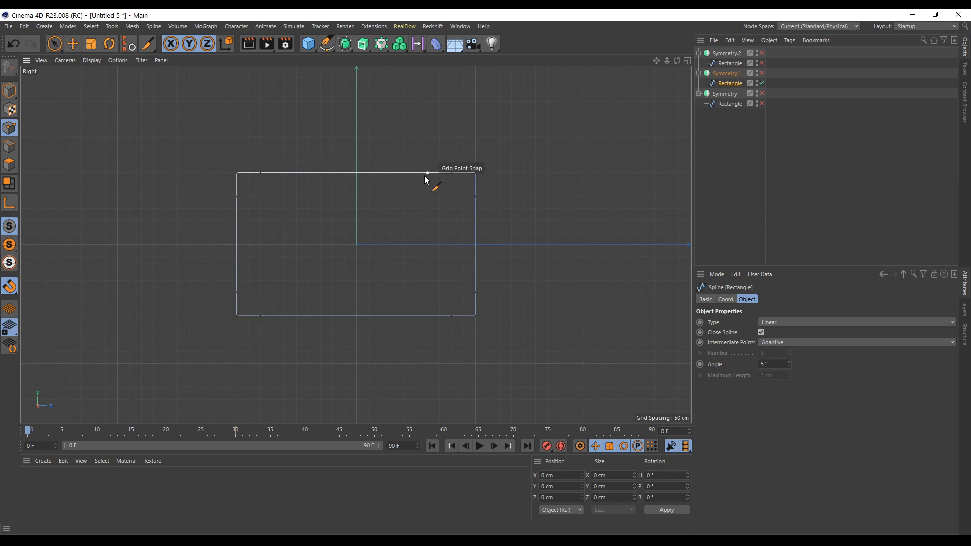
Disable the ZY rectangle, then enable and select the horizontal rectangle under Symmetry.2 in the Top view.
{"action": "left_click", "coordinate": [841, 128]}
{"action": "left_click", "coordinate": [761, 83]}
{"action": "left_click", "coordinate": [762, 63]}
{"action": "left_click", "coordinate": [687, 60]}
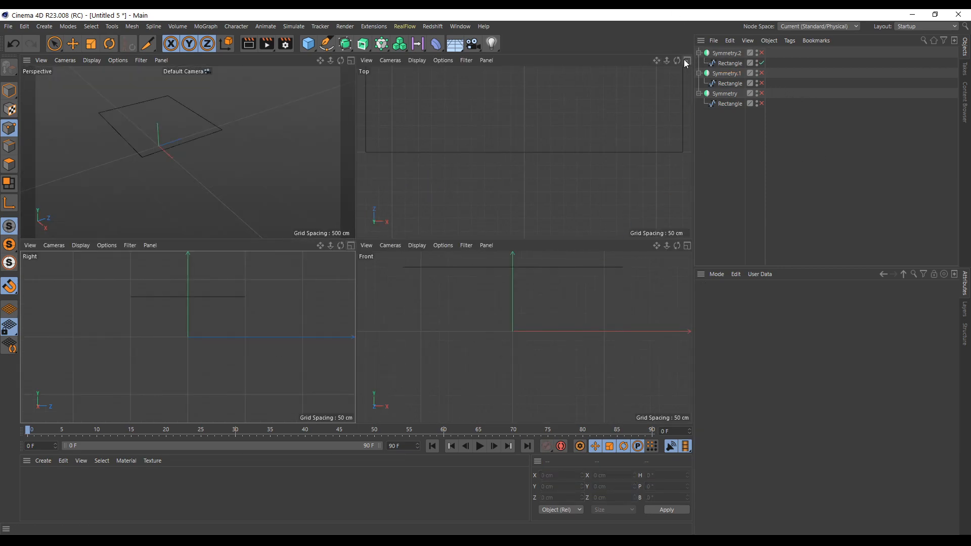
{"action": "left_click", "coordinate": [638, 61]}
{"action": "left_click", "coordinate": [732, 63]}
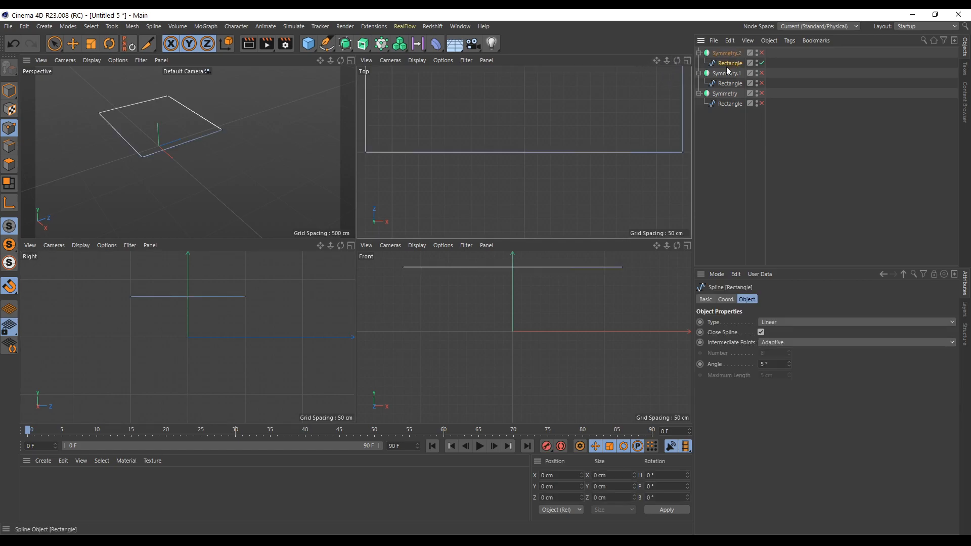
{"action": "key", "text": "s"}
{"action": "left_click_drag", "start_coordinate": [667, 60], "coordinate": [627, 61]}
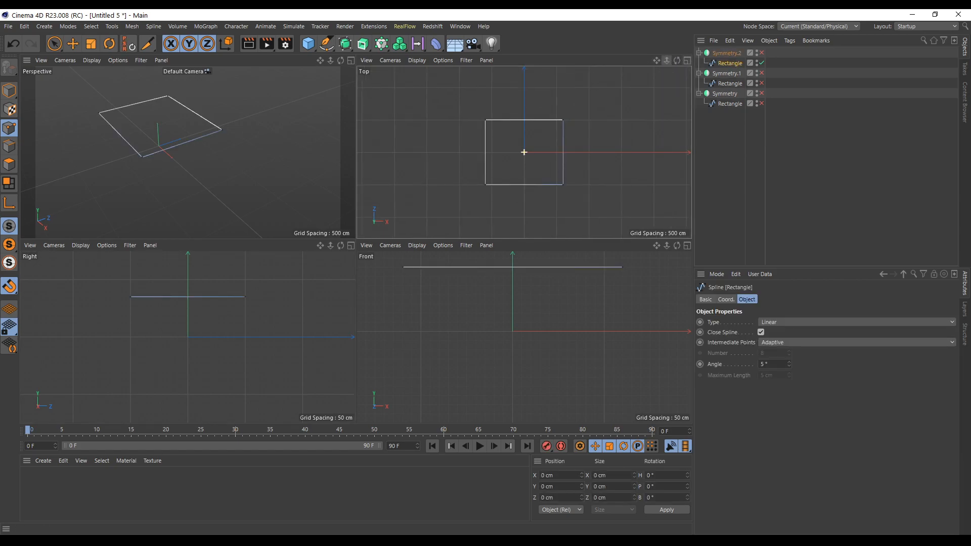
{"action": "left_click", "coordinate": [687, 60]}
{"action": "scroll", "coordinate": [266, 154], "scroll_direction": "up", "scroll_amount": 3}
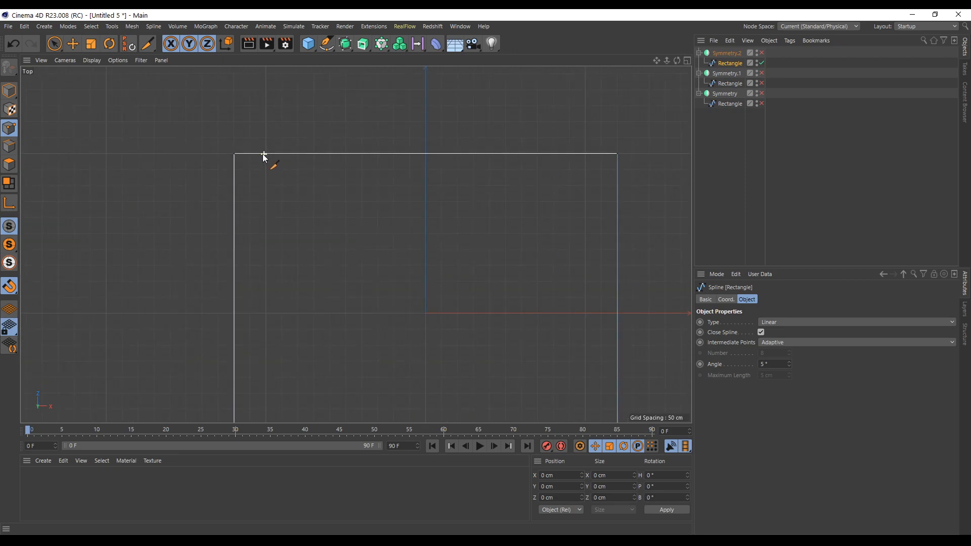
Line-cut the horizontal rectangle along a grid-snapped path, adding points about 100 cm from each corner on all four sides.
{"action": "left_click", "coordinate": [266, 122]}
{"action": "left_click", "coordinate": [266, 185]}
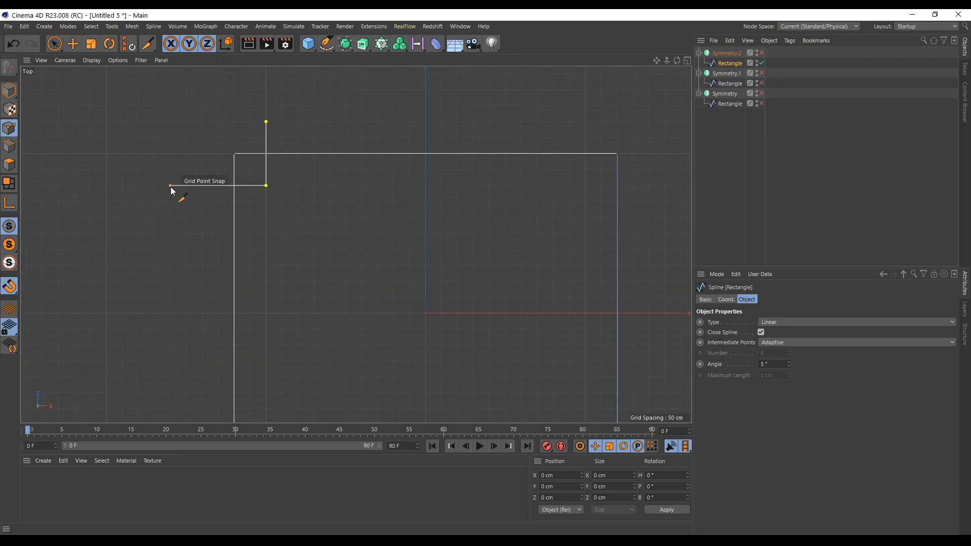
{"action": "left_click", "coordinate": [203, 185]}
{"action": "scroll", "coordinate": [203, 334], "scroll_direction": "down", "scroll_amount": 3}
{"action": "left_click", "coordinate": [202, 386]}
{"action": "left_click", "coordinate": [232, 386]}
{"action": "left_click", "coordinate": [231, 415]}
{"action": "left_click", "coordinate": [381, 416]}
{"action": "left_click", "coordinate": [381, 386]}
{"action": "left_click", "coordinate": [412, 386]}
{"action": "left_click", "coordinate": [412, 266]}
{"action": "left_click", "coordinate": [381, 267]}
{"action": "left_click", "coordinate": [381, 236]}
{"action": "key", "text": "Escape"}
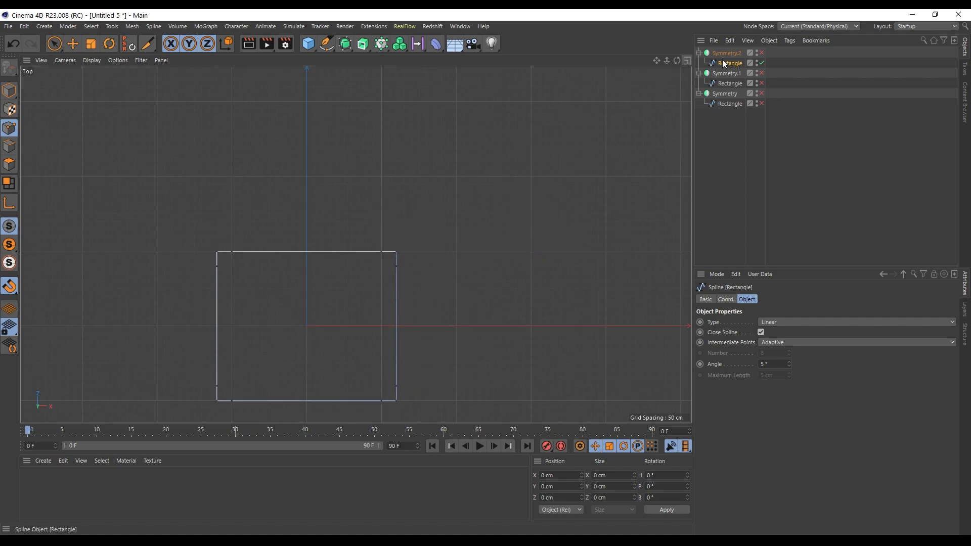
Enable all three Symmetry objects and their rectangles, switch to Live Selection and deselect everything.
{"action": "left_click_drag", "start_coordinate": [762, 53], "coordinate": [762, 104]}
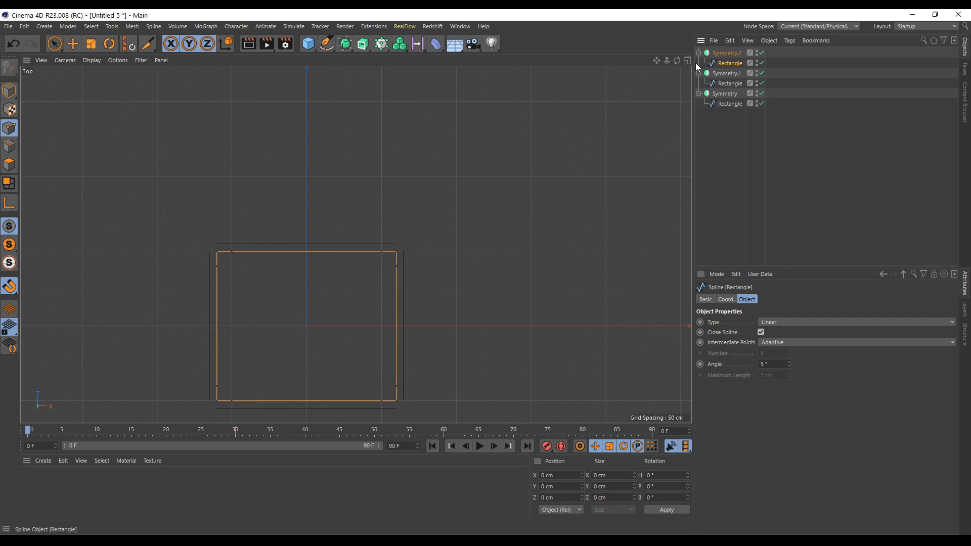
{"action": "middle_click", "coordinate": [253, 172]}
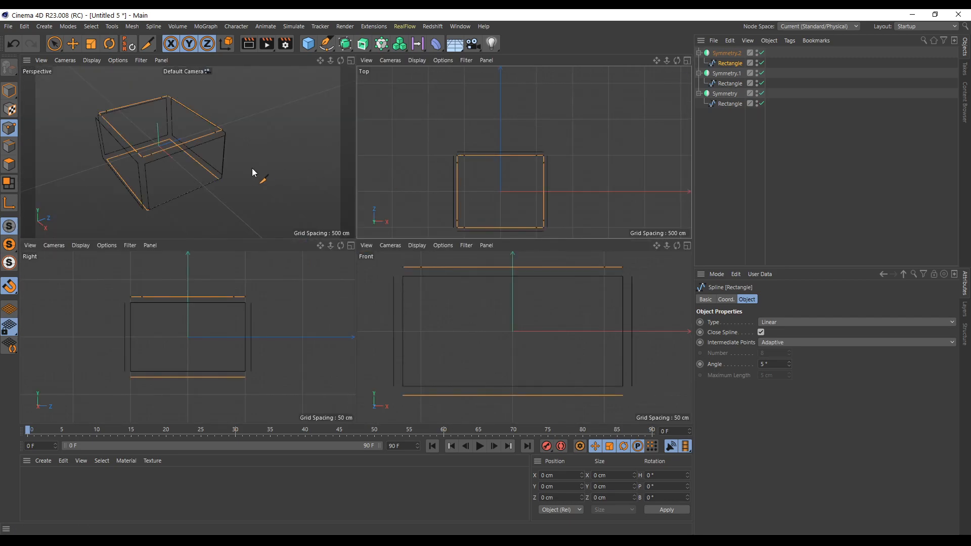
{"action": "left_click", "coordinate": [54, 44]}
{"action": "left_click", "coordinate": [305, 161]}
{"action": "scroll", "coordinate": [156, 153], "scroll_direction": "up", "scroll_amount": 3}
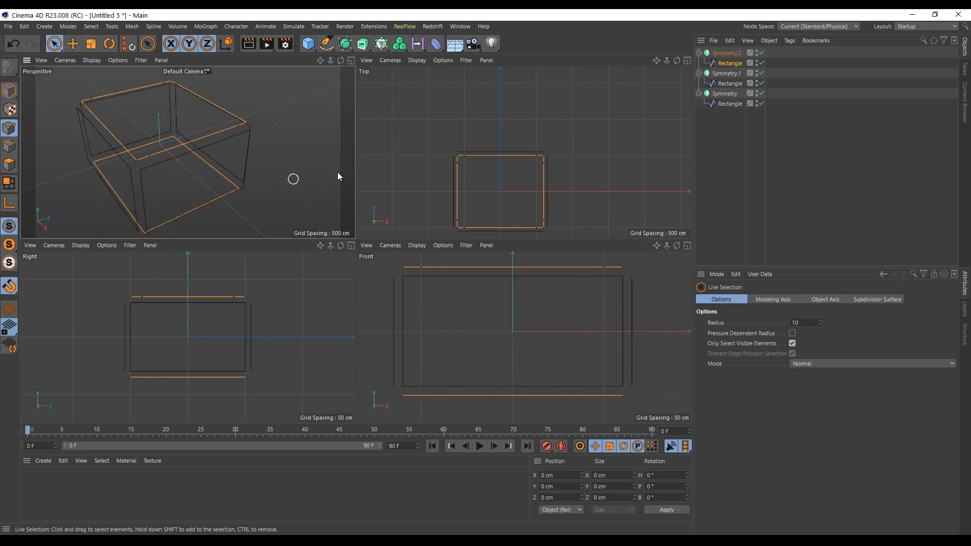
{"action": "left_click", "coordinate": [787, 156]}
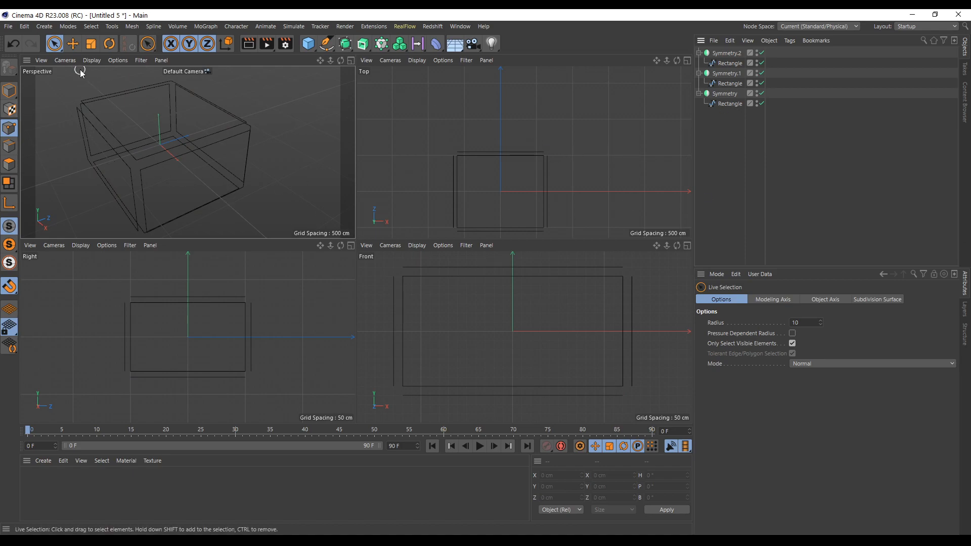
Merge all Symmetry objects and their rectangles into a single spline with Connect Objects + Delete and select it.
{"action": "left_click_drag", "start_coordinate": [729, 126], "coordinate": [729, 21]}
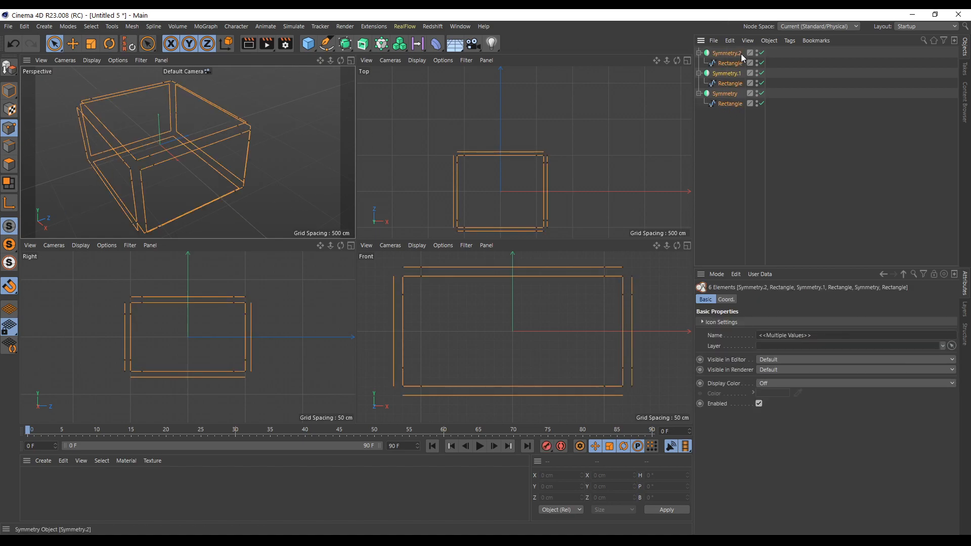
{"action": "right_click", "coordinate": [726, 79]}
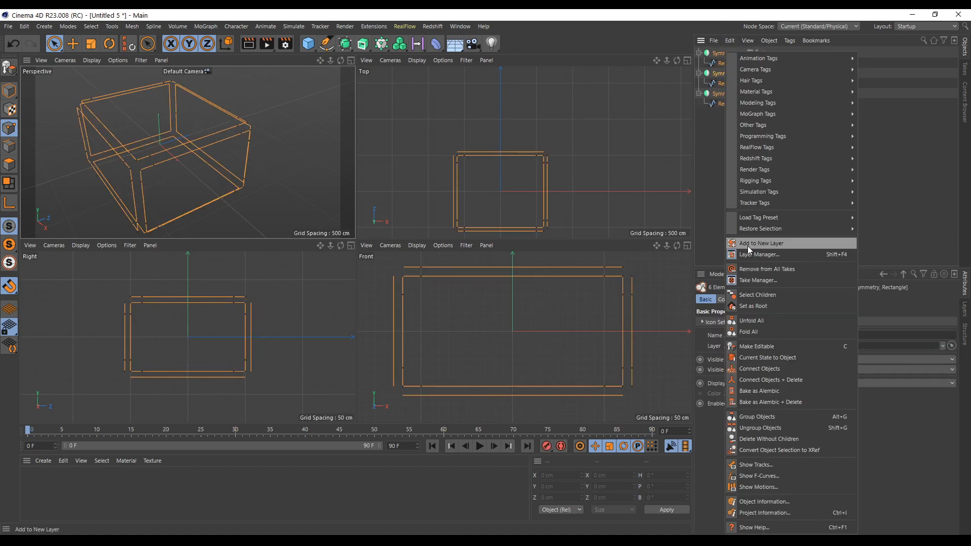
{"action": "left_click", "coordinate": [786, 380]}
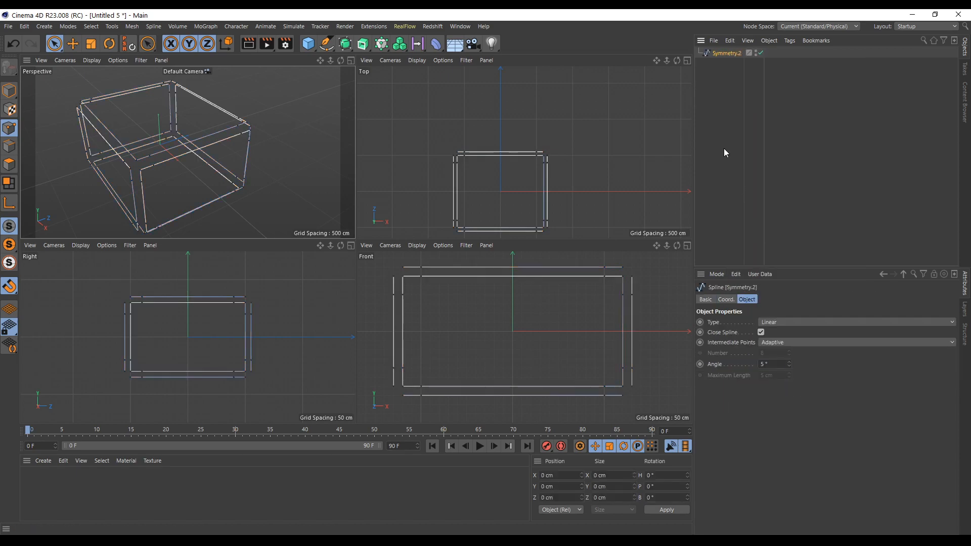
{"action": "left_click", "coordinate": [721, 53]}
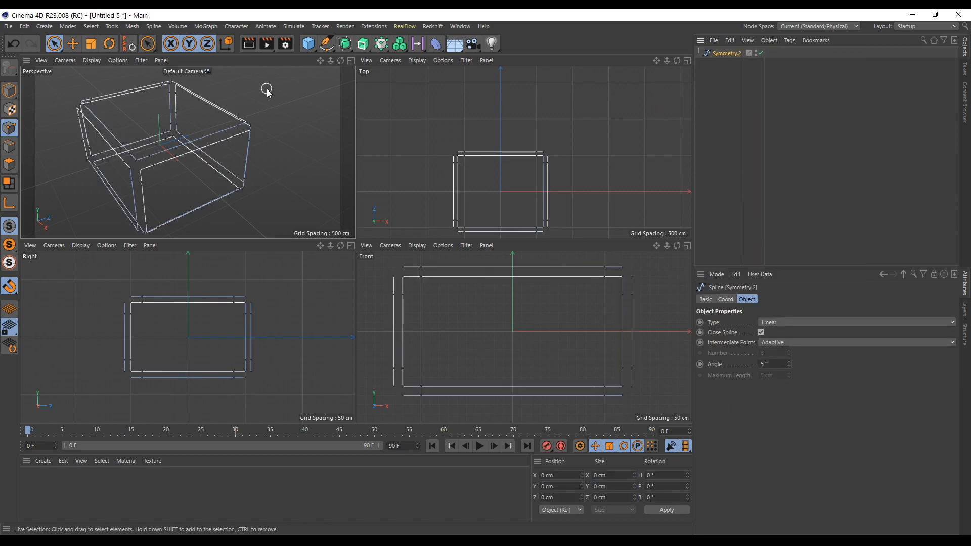
{"action": "left_click_drag", "start_coordinate": [341, 60], "coordinate": [358, 39]}
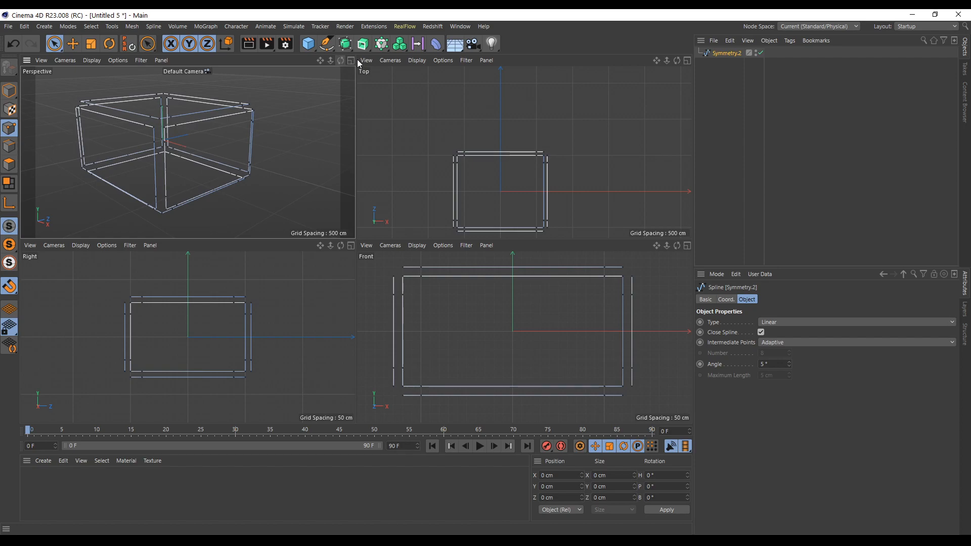
Maximize the Perspective view, orbit to see the box from above and turn off Close Spline for the merged Symmetry.2 spline.
{"action": "left_click", "coordinate": [352, 60]}
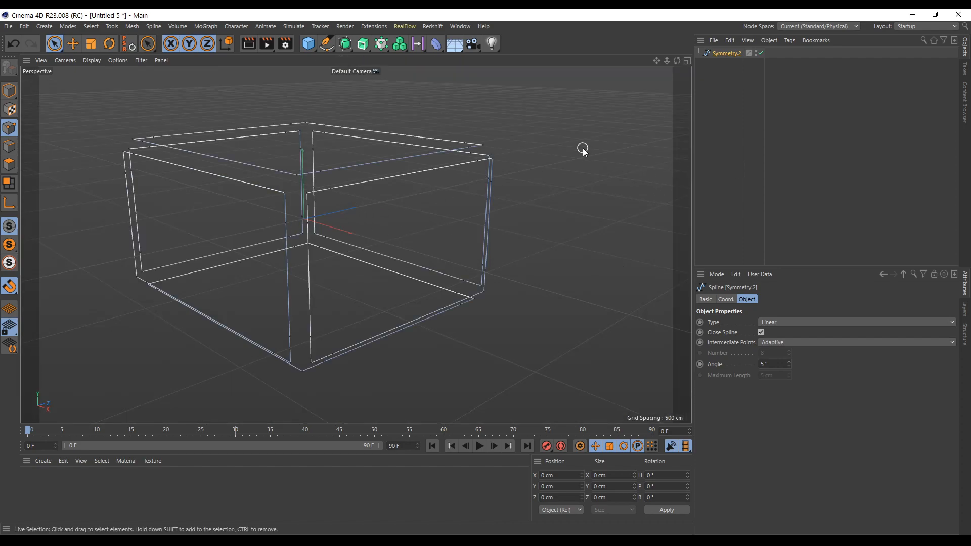
{"action": "left_click_drag", "start_coordinate": [678, 60], "coordinate": [661, 89]}
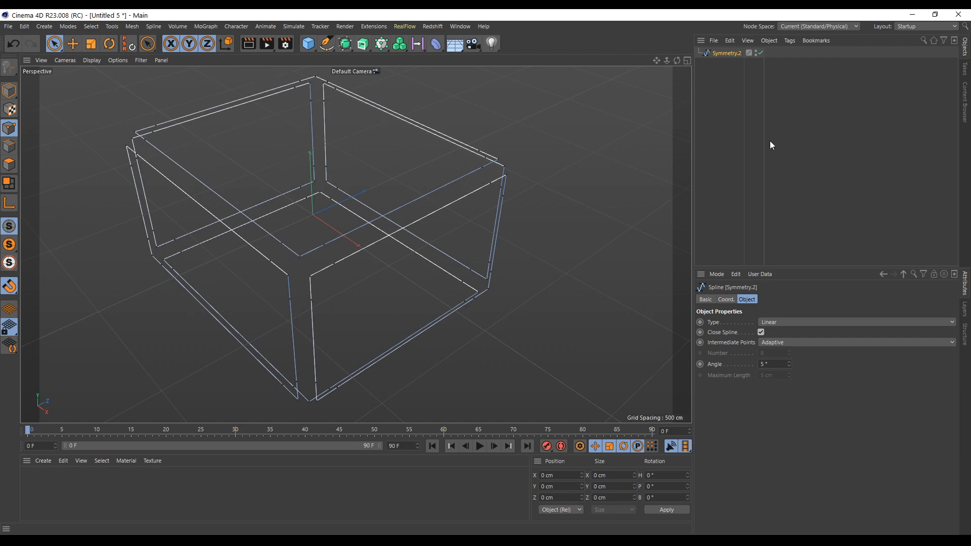
{"action": "left_click", "coordinate": [752, 110]}
{"action": "left_click", "coordinate": [733, 53]}
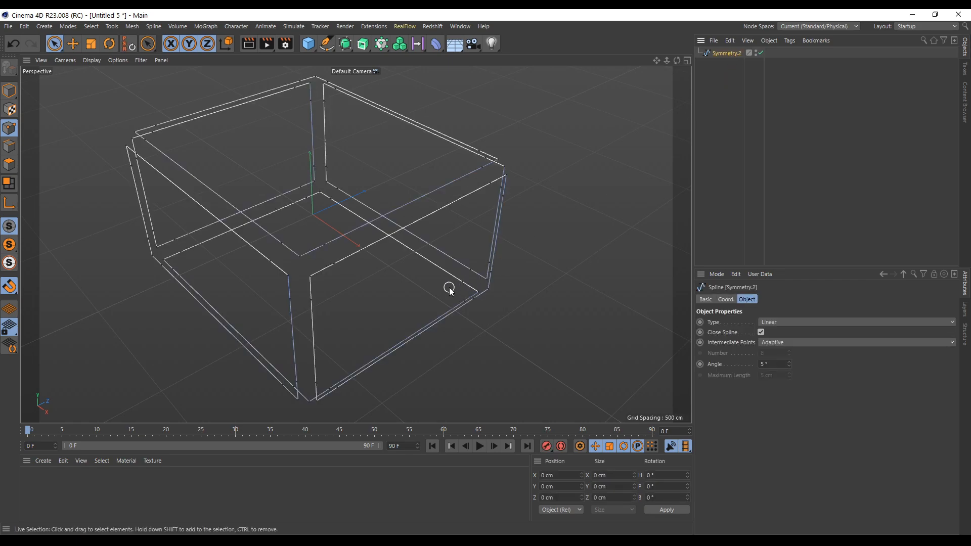
{"action": "scroll", "coordinate": [506, 152], "scroll_direction": "up", "scroll_amount": 2}
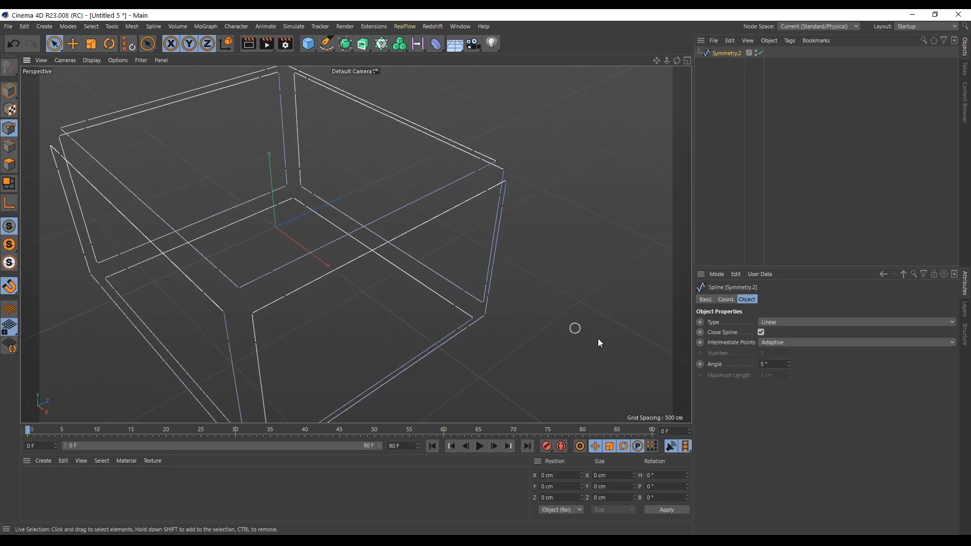
{"action": "left_click", "coordinate": [760, 333]}
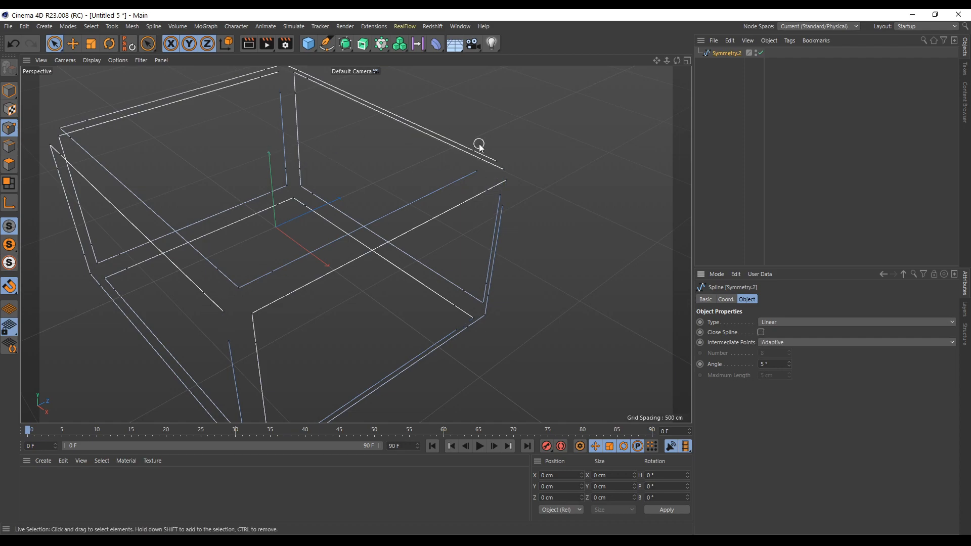
Examine the open corner gaps of the box-shaped spline from several angles, checking the end point at X 275, Y 175, Z 775 cm.
{"action": "scroll", "coordinate": [524, 171], "scroll_direction": "up", "scroll_amount": 6}
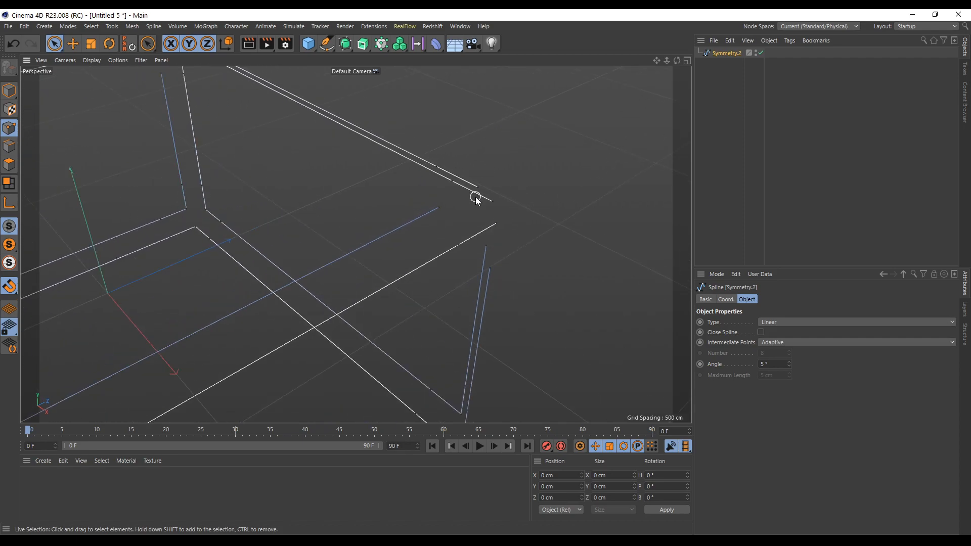
{"action": "left_click", "coordinate": [470, 188]}
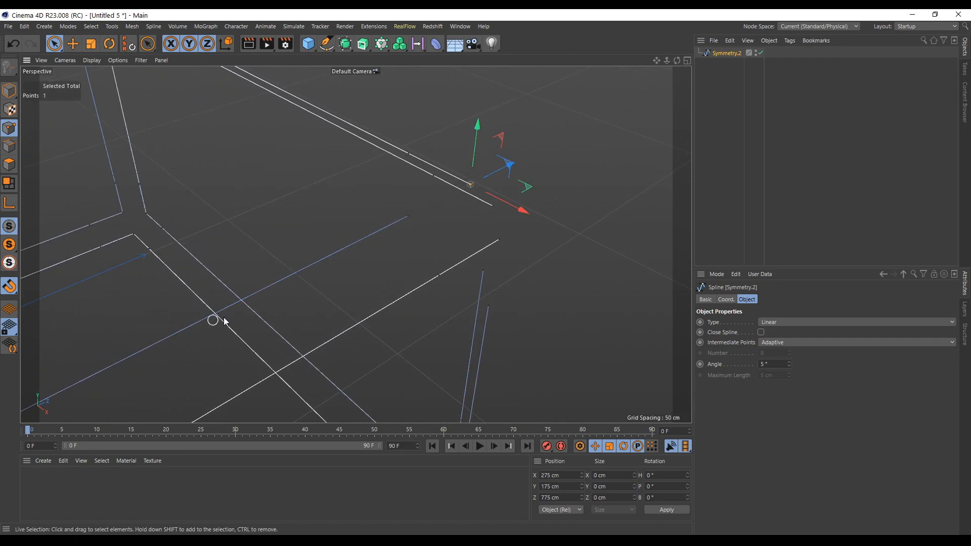
{"action": "scroll", "coordinate": [491, 238], "scroll_direction": "down", "scroll_amount": 3}
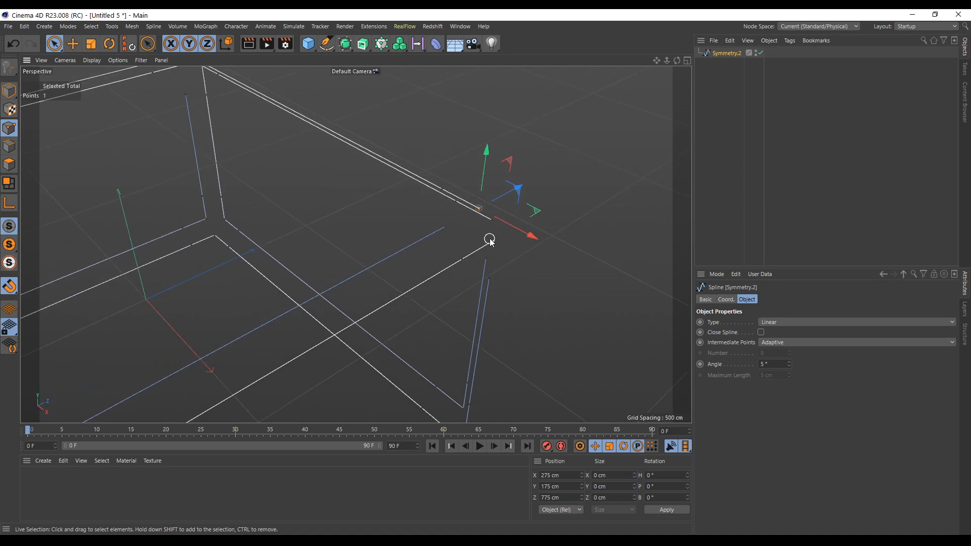
{"action": "scroll", "coordinate": [507, 284], "scroll_direction": "down", "scroll_amount": 3}
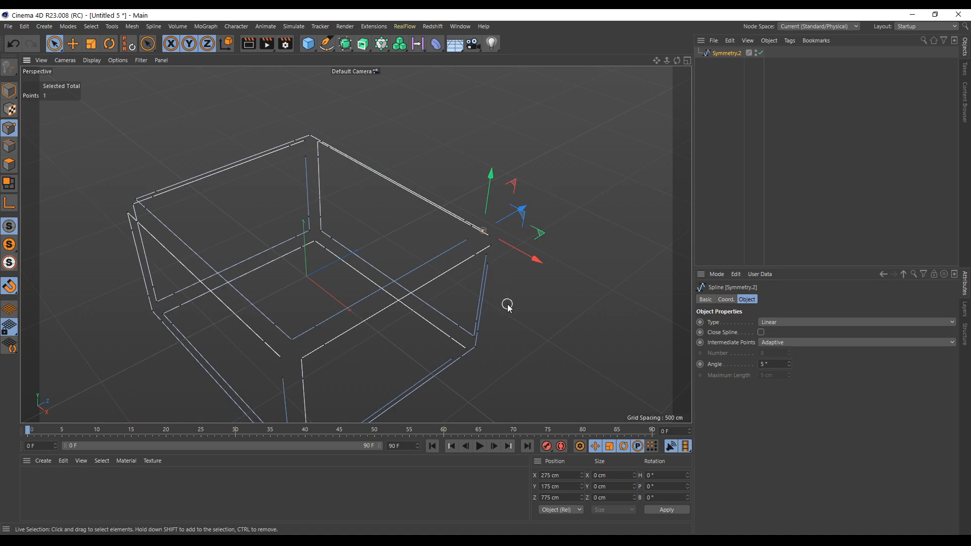
{"action": "left_click_drag", "start_coordinate": [521, 273], "coordinate": [478, 275], "text": "alt"}
{"action": "scroll", "coordinate": [572, 183], "scroll_direction": "up", "scroll_amount": 2}
{"action": "left_click", "coordinate": [542, 206]}
{"action": "left_click_drag", "start_coordinate": [439, 268], "coordinate": [478, 223], "text": "alt"}
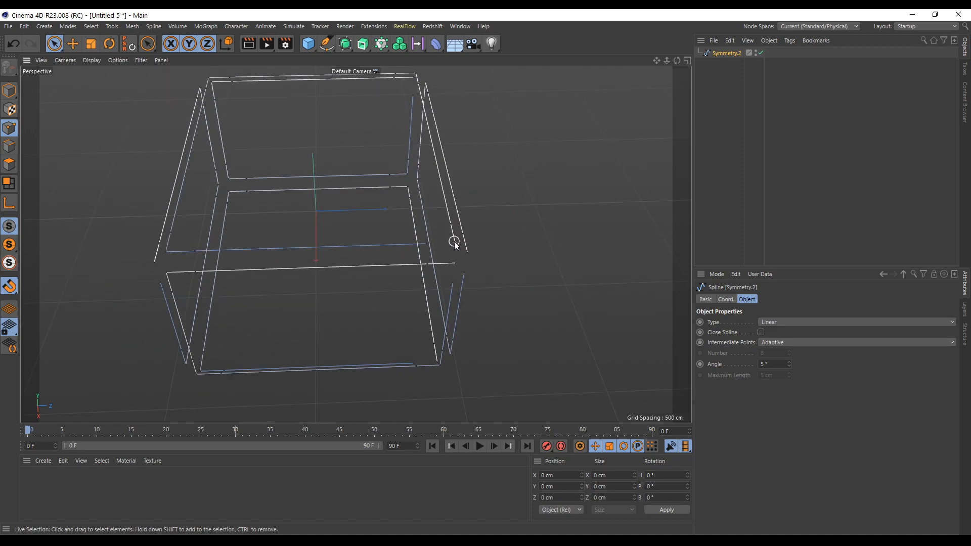
{"action": "left_click_drag", "start_coordinate": [441, 96], "coordinate": [501, 191], "text": "alt"}
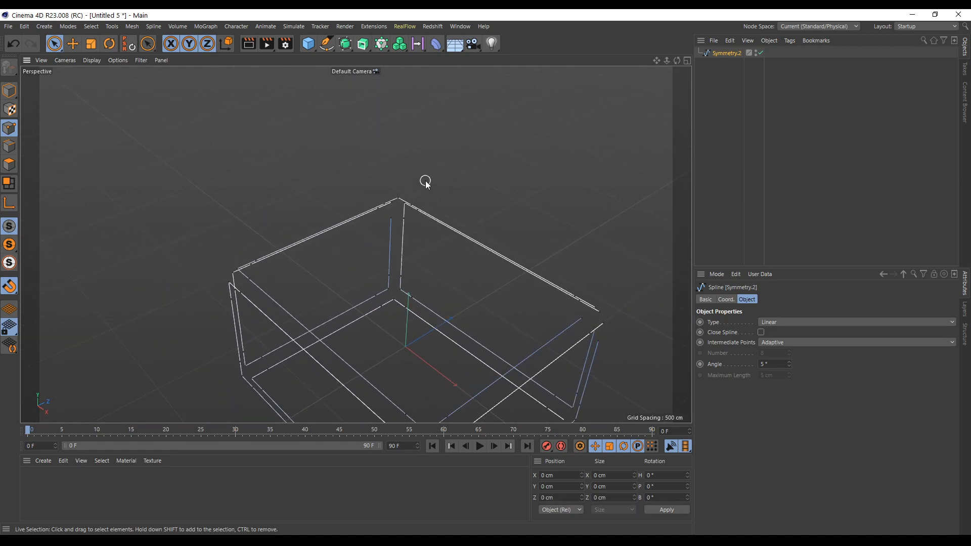
{"action": "left_click_drag", "start_coordinate": [425, 182], "coordinate": [473, 202], "text": "alt"}
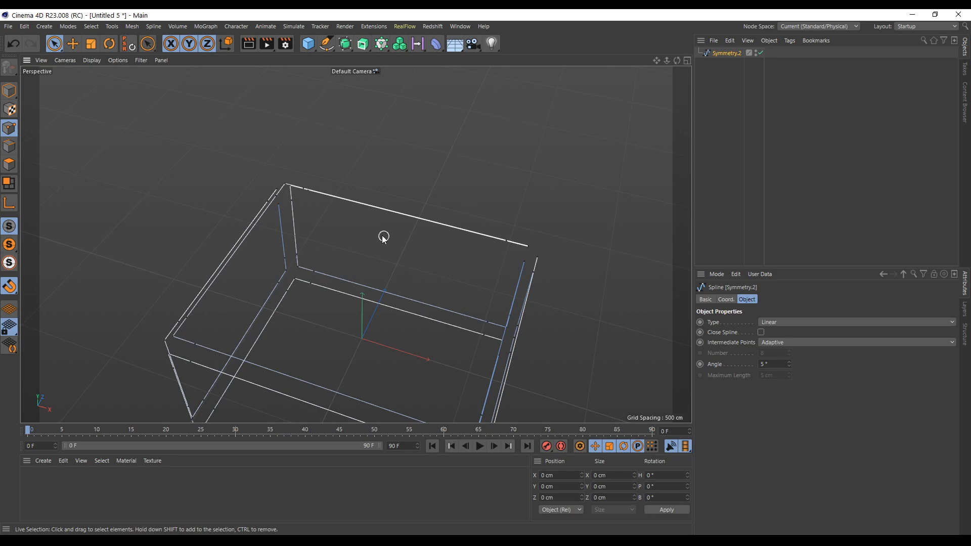
{"action": "scroll", "coordinate": [299, 161], "scroll_direction": "up", "scroll_amount": 10}
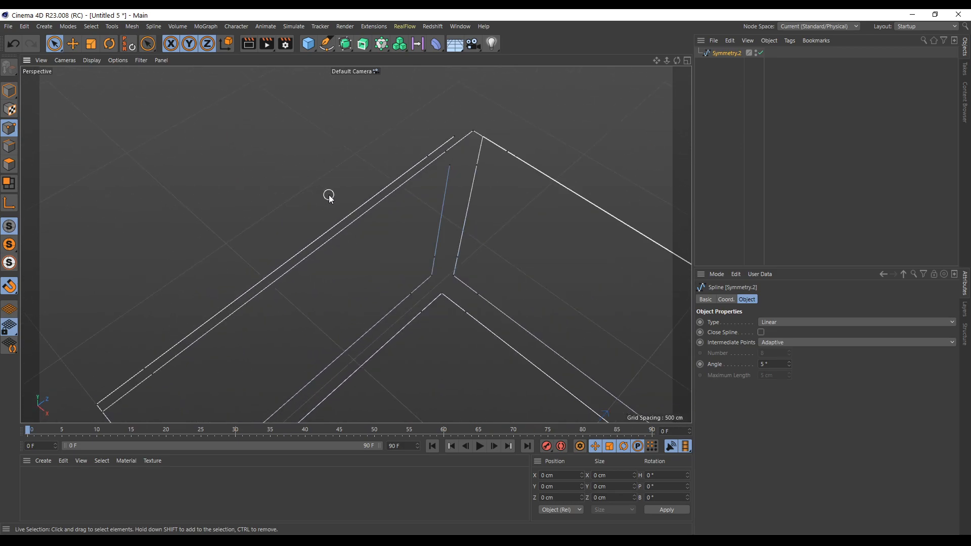
{"action": "left_click_drag", "start_coordinate": [261, 226], "coordinate": [349, 182], "text": "alt"}
{"action": "scroll", "coordinate": [366, 179], "scroll_direction": "down", "scroll_amount": 10}
{"action": "left_click_drag", "start_coordinate": [560, 290], "coordinate": [511, 192], "text": "alt"}
{"action": "left_click", "coordinate": [487, 149]}
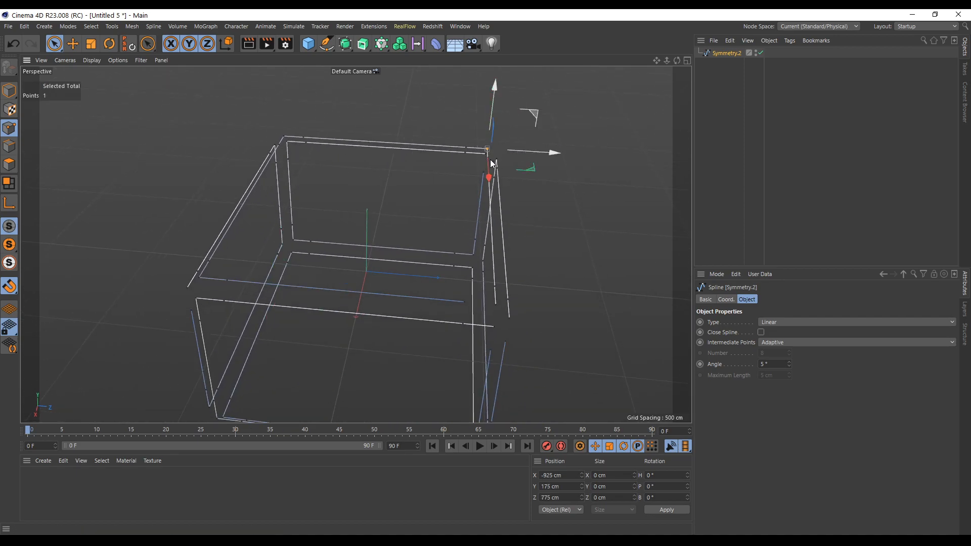
{"action": "left_click_drag", "start_coordinate": [490, 157], "coordinate": [497, 160], "text": "shift"}
{"action": "scroll", "coordinate": [517, 185], "scroll_direction": "up", "scroll_amount": 4}
{"action": "left_click_drag", "start_coordinate": [417, 221], "coordinate": [475, 202], "text": "alt"}
{"action": "key", "text": "s"}
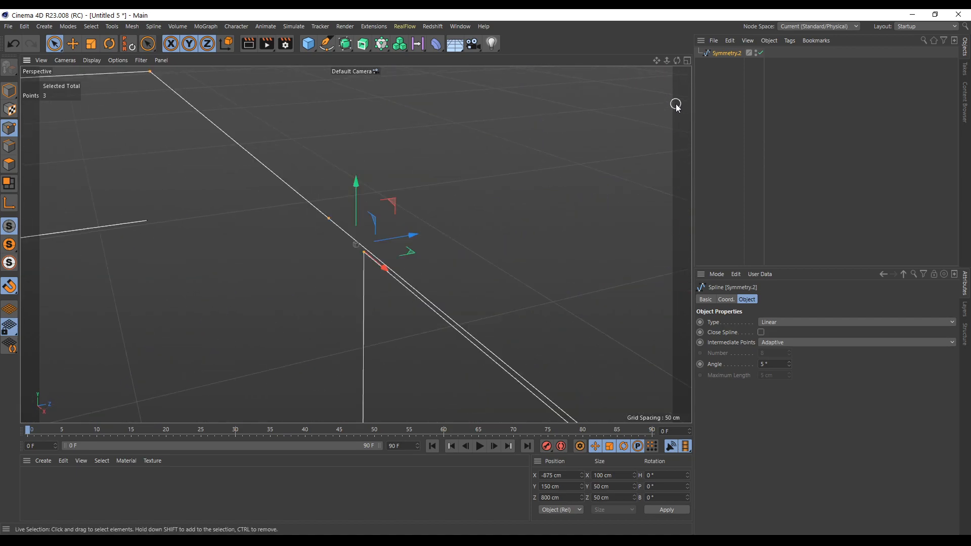
{"action": "scroll", "coordinate": [481, 268], "scroll_direction": "down", "scroll_amount": 6}
{"action": "left_click", "coordinate": [506, 349]}
Select the points along the top horizontal rectangle's positive-Z edge and move them outward to Z 825 cm.
{"action": "left_click", "coordinate": [445, 250]}
{"action": "left_click", "coordinate": [403, 213], "text": "shift"}
{"action": "scroll", "coordinate": [533, 291], "scroll_direction": "down", "scroll_amount": 4}
{"action": "middle_click_drag", "start_coordinate": [550, 347], "coordinate": [304, 198], "text": "alt"}
{"action": "scroll", "coordinate": [430, 266], "scroll_direction": "down", "scroll_amount": 4}
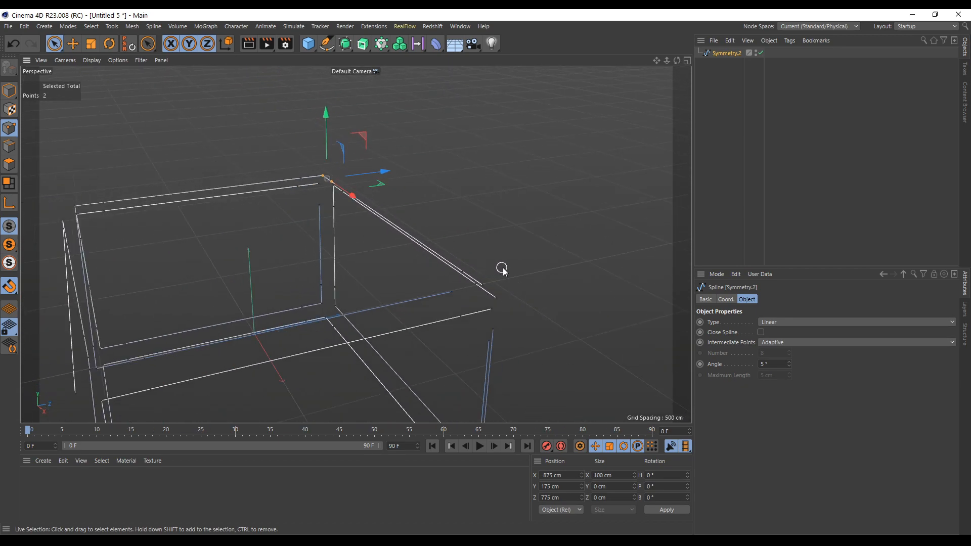
{"action": "scroll", "coordinate": [501, 271], "scroll_direction": "up", "scroll_amount": 4}
{"action": "left_click_drag", "start_coordinate": [486, 264], "coordinate": [271, 325], "text": "alt"}
{"action": "left_click", "coordinate": [247, 278]}
{"action": "left_click_drag", "start_coordinate": [314, 160], "coordinate": [334, 158]}
{"action": "left_click_drag", "start_coordinate": [347, 313], "coordinate": [372, 312], "text": "alt"}
{"action": "left_click", "coordinate": [281, 318]}
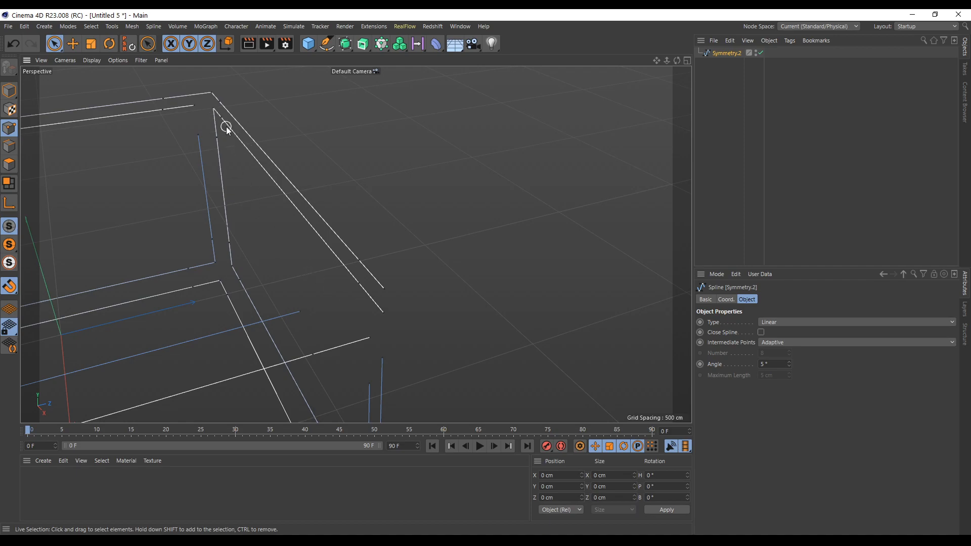
Set the top rectangle's corner point at X -925, Y 175, Z -225 cm as the first point with Set First Point.
{"action": "left_click_drag", "start_coordinate": [133, 213], "coordinate": [22, 155], "text": "alt"}
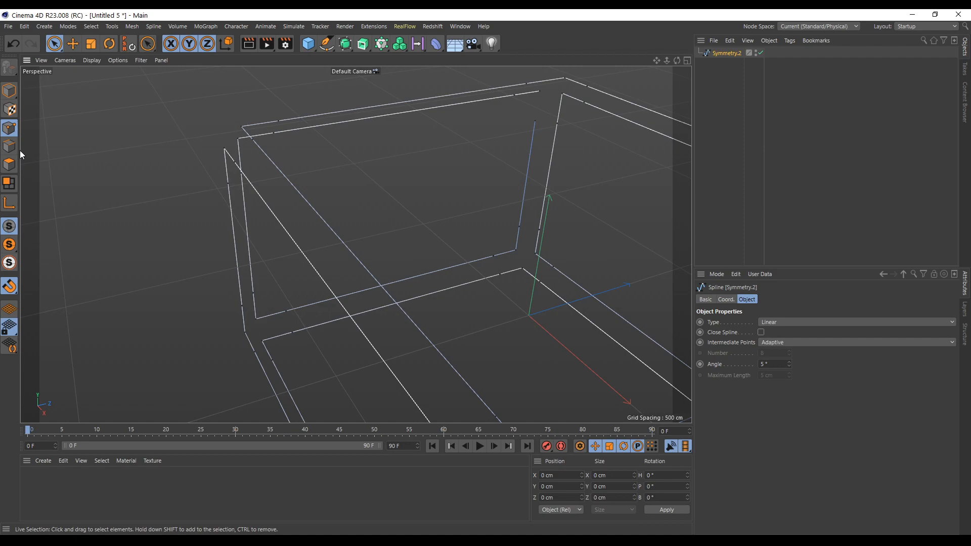
{"action": "left_click", "coordinate": [240, 127]}
{"action": "right_click", "coordinate": [240, 127]}
{"action": "mouse_move", "coordinate": [290, 226]}
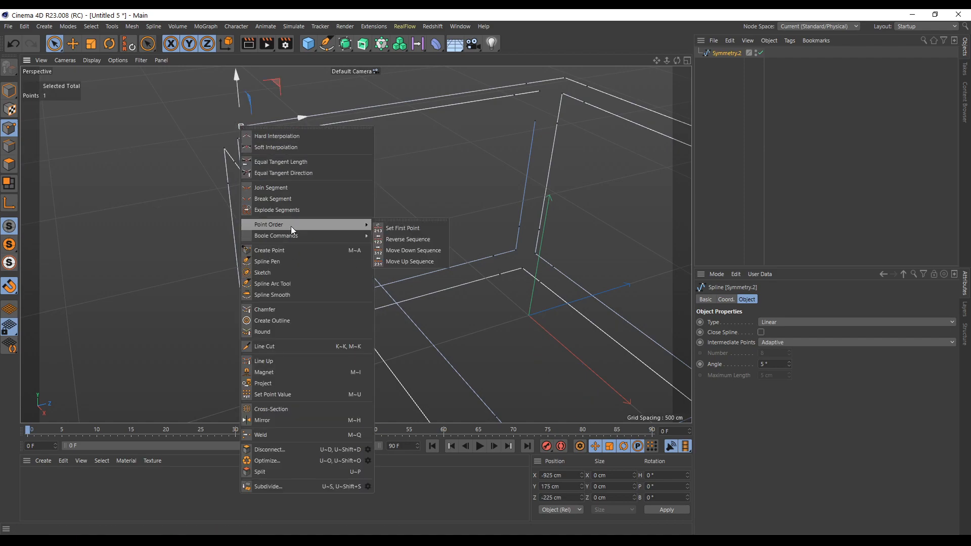
{"action": "left_click", "coordinate": [403, 228]}
Break the segments at the corner point X -925, Y 125, Z 825 cm and at the top rectangle's point X -925, Y 175, Z 675 cm.
{"action": "left_click_drag", "start_coordinate": [464, 195], "coordinate": [243, 177], "text": "alt"}
{"action": "left_click_drag", "start_coordinate": [232, 304], "coordinate": [258, 278], "text": "alt"}
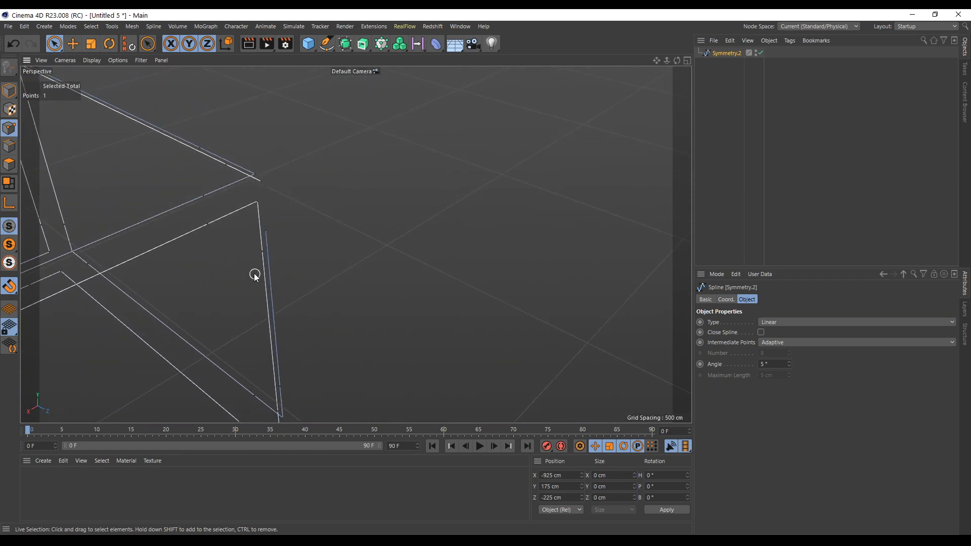
{"action": "left_click", "coordinate": [258, 201]}
{"action": "right_click", "coordinate": [256, 202]}
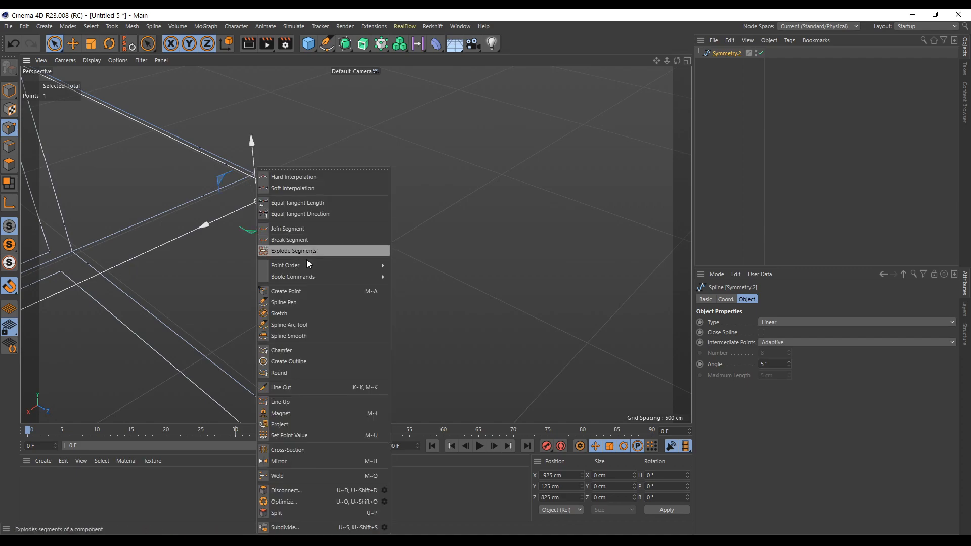
{"action": "left_click", "coordinate": [307, 241]}
{"action": "left_click", "coordinate": [308, 241]}
{"action": "scroll", "coordinate": [255, 181], "scroll_direction": "up", "scroll_amount": 3}
{"action": "left_click", "coordinate": [247, 165]}
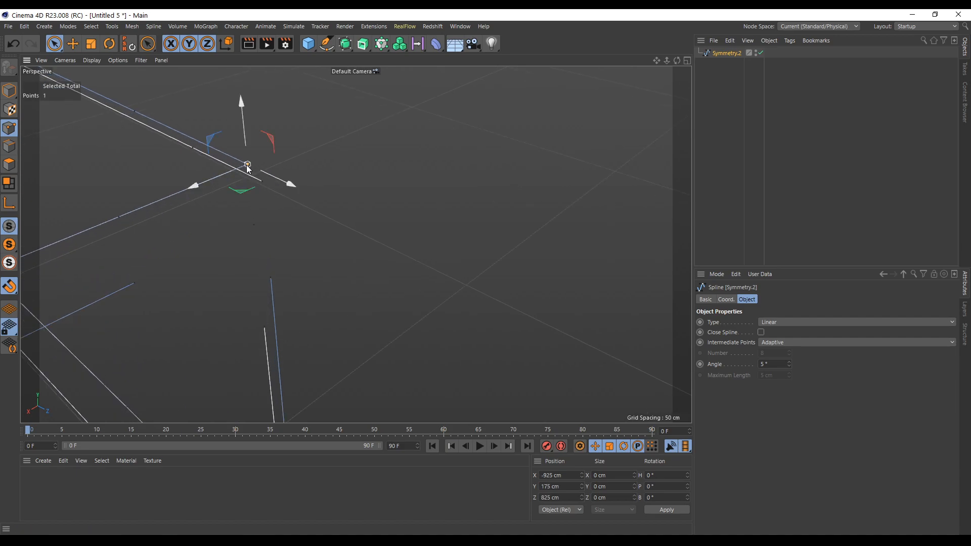
{"action": "left_click", "coordinate": [137, 109]}
{"action": "right_click", "coordinate": [135, 110]}
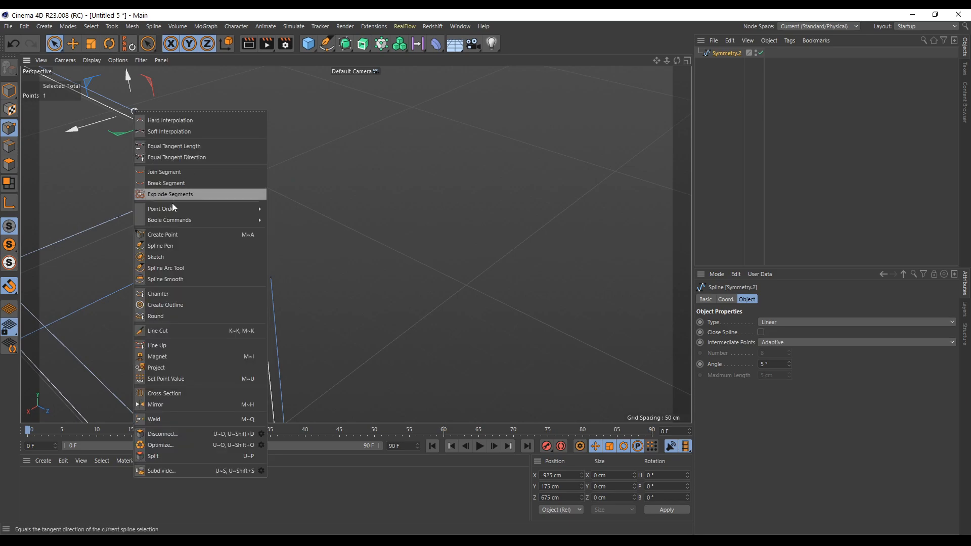
{"action": "left_click", "coordinate": [188, 183]}
Join the top rectangle's corner point at X -925, Y 175, Z 825 cm with the loose point at Y 125 cm directly below.
{"action": "left_click", "coordinate": [247, 165]}
{"action": "left_click_drag", "start_coordinate": [310, 252], "coordinate": [368, 218], "text": "alt"}
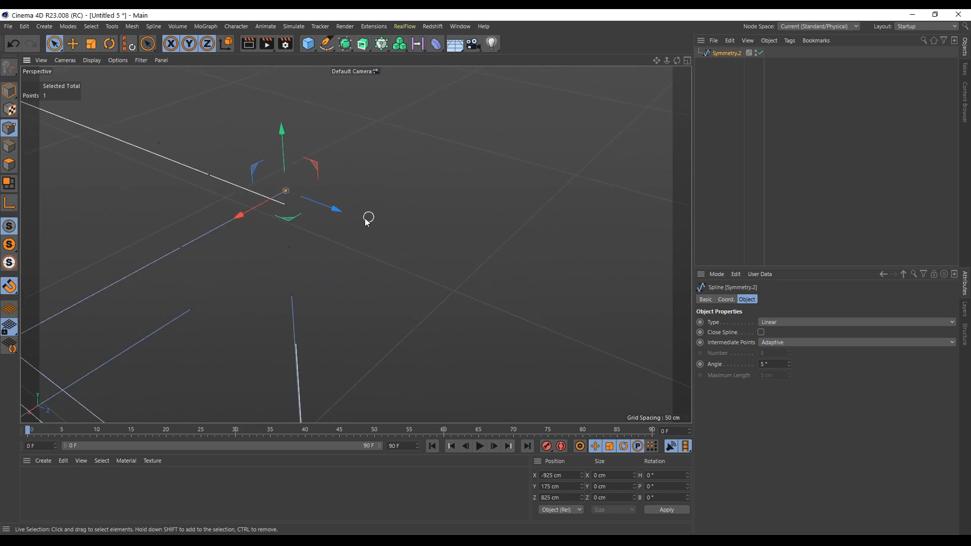
{"action": "left_click", "coordinate": [291, 248], "text": "shift"}
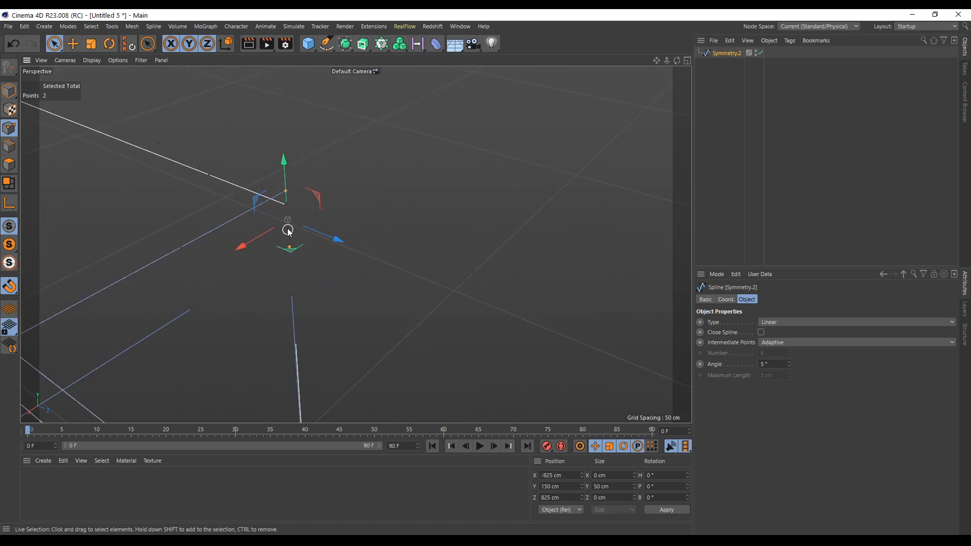
{"action": "right_click", "coordinate": [290, 235]}
{"action": "left_click", "coordinate": [359, 223]}
Join the Y 125 cm point with the Y 25 cm point of the vertical edge at X -925, Z 825 cm.
{"action": "right_click", "coordinate": [293, 252]}
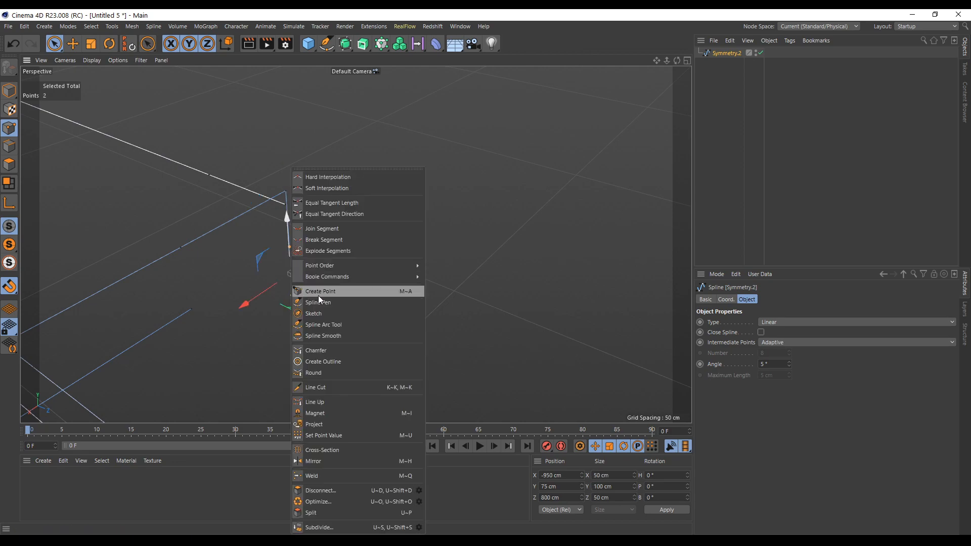
{"action": "left_click", "coordinate": [344, 250]}
{"action": "mouse_move", "coordinate": [312, 368]}
{"action": "left_mouse_down", "text": "alt"}
{"action": "mouse_move", "coordinate": [353, 357]}
{"action": "mouse_move", "coordinate": [328, 224]}
{"action": "mouse_move", "coordinate": [403, 288]}
{"action": "mouse_move", "coordinate": [477, 318]}
{"action": "mouse_move", "coordinate": [444, 334]}
{"action": "mouse_move", "coordinate": [423, 243]}
{"action": "mouse_move", "coordinate": [425, 275]}
{"action": "mouse_move", "coordinate": [328, 263]}
{"action": "mouse_move", "coordinate": [328, 319]}
{"action": "mouse_move", "coordinate": [206, 241]}
{"action": "mouse_move", "coordinate": [271, 276]}
{"action": "mouse_move", "coordinate": [381, 264]}
{"action": "mouse_move", "coordinate": [347, 174]}
{"action": "left_mouse_up", "text": "alt"}
{"action": "left_click", "coordinate": [354, 351]}
{"action": "right_click", "coordinate": [328, 225]}
{"action": "left_click", "coordinate": [368, 227]}
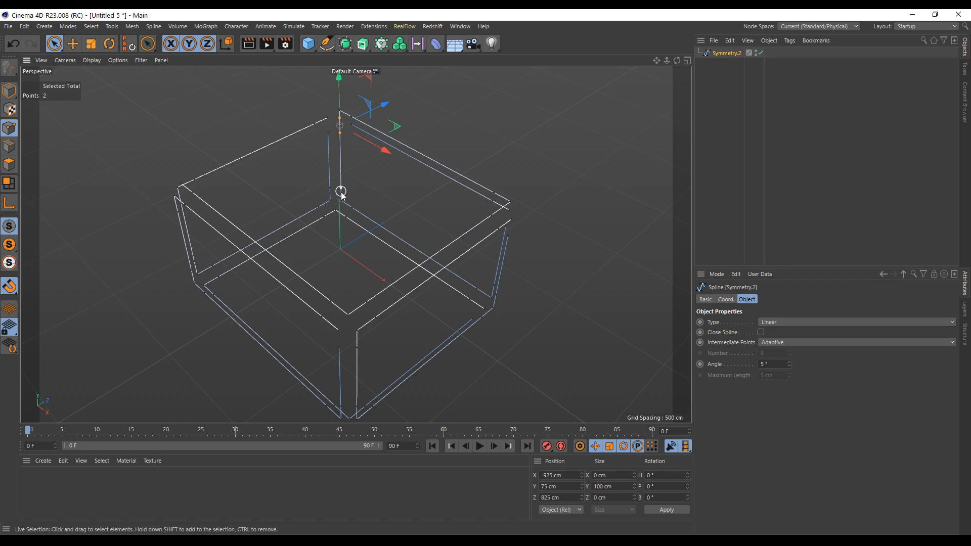
Move the positive-X vertical edge of the rectangle at Z 825 cm outward to X 325 cm.
{"action": "scroll", "coordinate": [341, 164], "scroll_direction": "up", "scroll_amount": 3}
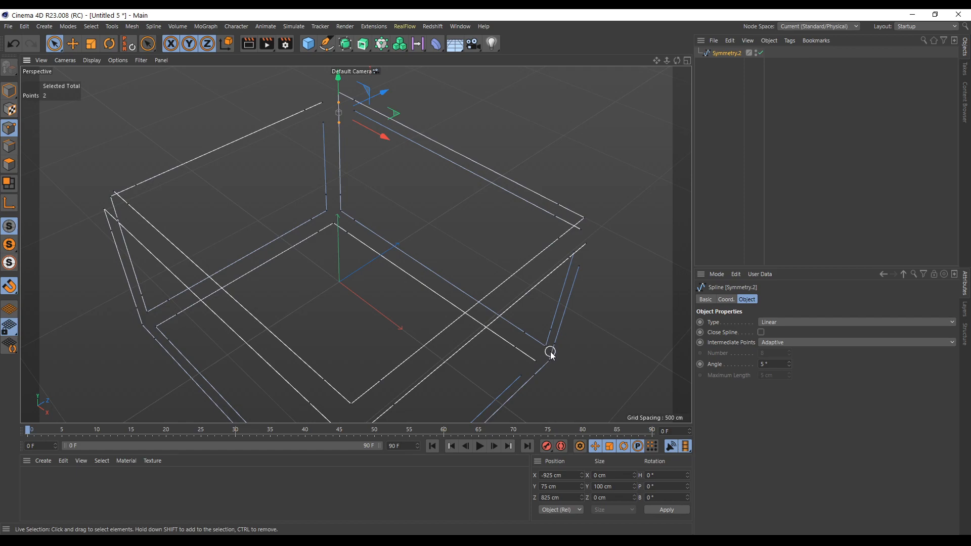
{"action": "left_click_drag", "start_coordinate": [558, 347], "coordinate": [384, 331], "text": "alt"}
{"action": "left_click", "coordinate": [372, 275]}
{"action": "left_click_drag", "start_coordinate": [506, 353], "coordinate": [460, 397], "text": "alt"}
{"action": "left_click_drag", "start_coordinate": [327, 240], "coordinate": [310, 237]}
{"action": "left_click_drag", "start_coordinate": [361, 349], "coordinate": [413, 306], "text": "alt"}
{"action": "left_click", "coordinate": [418, 170]}
Move the upper end point of the vertical edge at X 325, Z 825 cm up to Y 125 cm.
{"action": "scroll", "coordinate": [365, 120], "scroll_direction": "up", "scroll_amount": 6}
{"action": "left_click_drag", "start_coordinate": [379, 161], "coordinate": [267, 131], "text": "alt"}
{"action": "scroll", "coordinate": [311, 203], "scroll_direction": "down", "scroll_amount": 6}
{"action": "left_click_drag", "start_coordinate": [359, 209], "coordinate": [390, 171], "text": "alt"}
{"action": "left_click", "coordinate": [384, 163]}
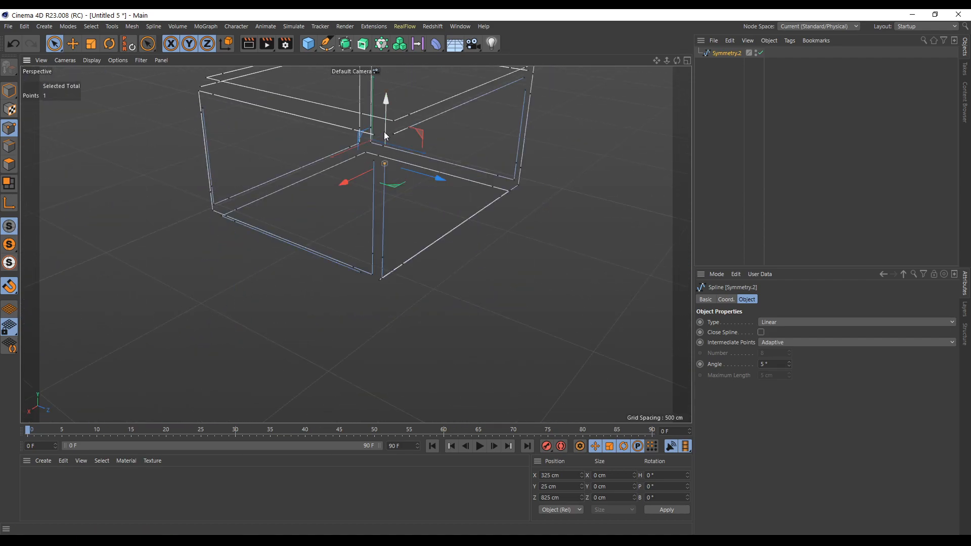
{"action": "left_click_drag", "start_coordinate": [384, 125], "coordinate": [388, 106]}
{"action": "scroll", "coordinate": [420, 133], "scroll_direction": "up", "scroll_amount": 6}
{"action": "key", "text": "ctrl+z"}
{"action": "left_click_drag", "start_coordinate": [352, 163], "coordinate": [357, 99]}
{"action": "left_click", "coordinate": [335, 143]}
Join the raised end point at X 325, Y 125, Z 825 cm with the side rectangle's neighbouring point at Z 775 cm and deselect.
{"action": "left_click_drag", "start_coordinate": [400, 212], "coordinate": [397, 232], "text": "alt"}
{"action": "left_click", "coordinate": [348, 235]}
{"action": "left_click", "coordinate": [324, 220], "text": "shift"}
{"action": "right_click", "coordinate": [324, 222]}
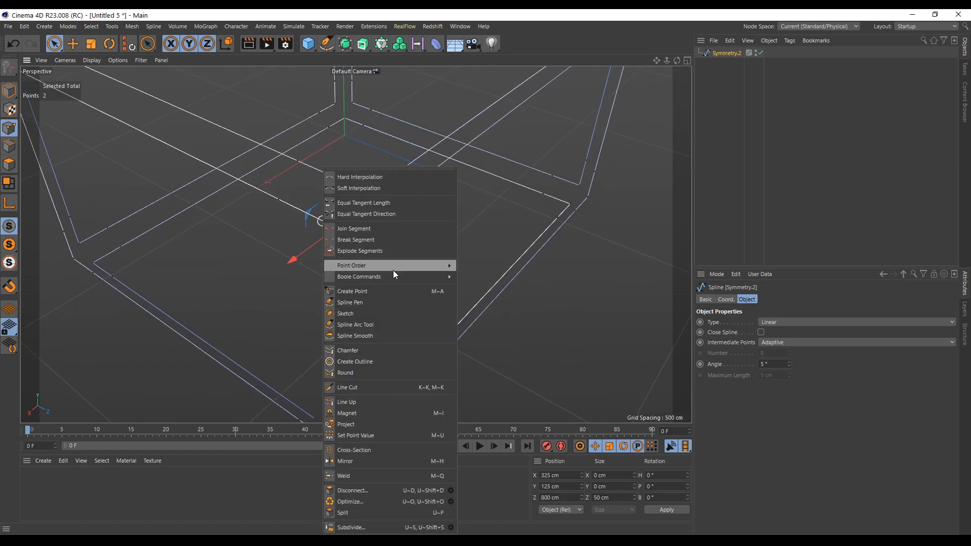
{"action": "left_click", "coordinate": [358, 228]}
{"action": "left_click", "coordinate": [269, 304]}
{"action": "scroll", "coordinate": [357, 306], "scroll_direction": "down", "scroll_amount": 5}
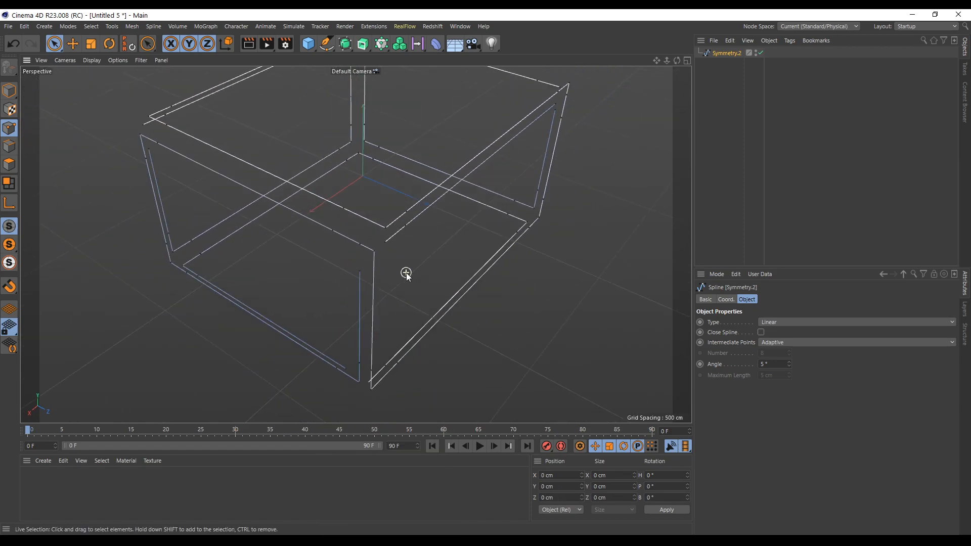
Select the four points along the bottom edge of the side rectangle at X 325 cm and move them down to Y -525 cm.
{"action": "left_click_drag", "start_coordinate": [405, 273], "coordinate": [353, 325], "text": "alt"}
{"action": "left_click_drag", "start_coordinate": [254, 247], "coordinate": [366, 131], "text": "alt"}
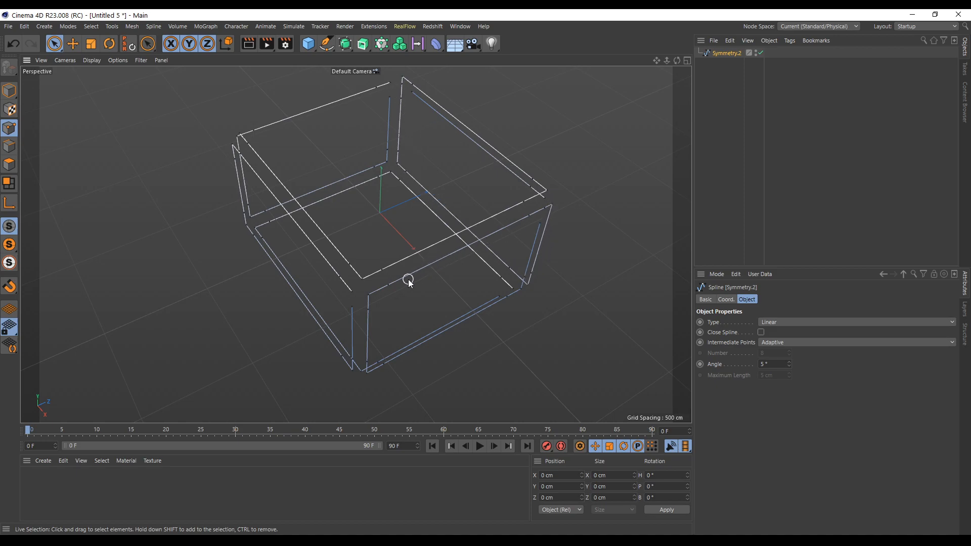
{"action": "left_click_drag", "start_coordinate": [371, 397], "coordinate": [380, 365], "text": "alt"}
{"action": "left_click", "coordinate": [378, 364]}
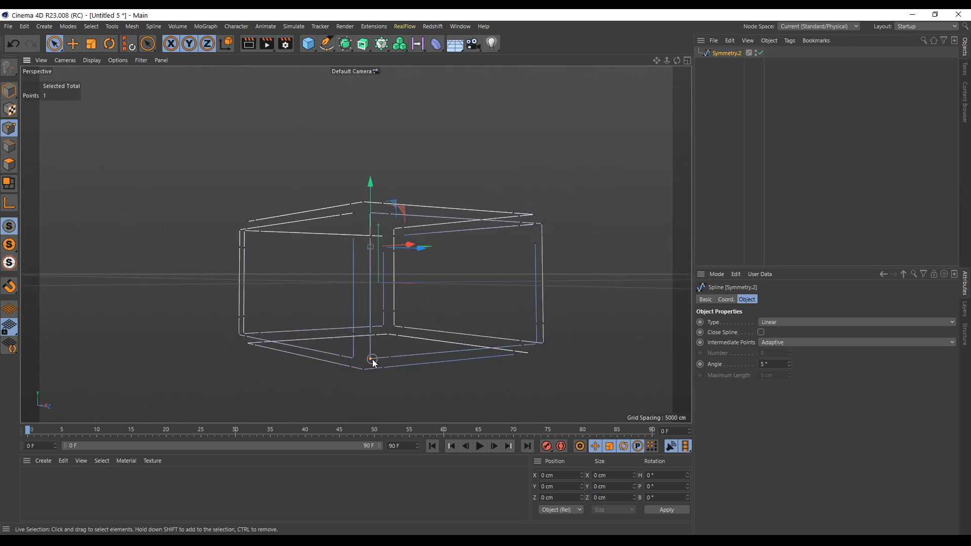
{"action": "left_click_drag", "start_coordinate": [582, 373], "coordinate": [492, 297], "text": "alt"}
{"action": "left_click", "coordinate": [492, 296], "text": "shift"}
{"action": "left_click", "coordinate": [512, 299], "text": "shift"}
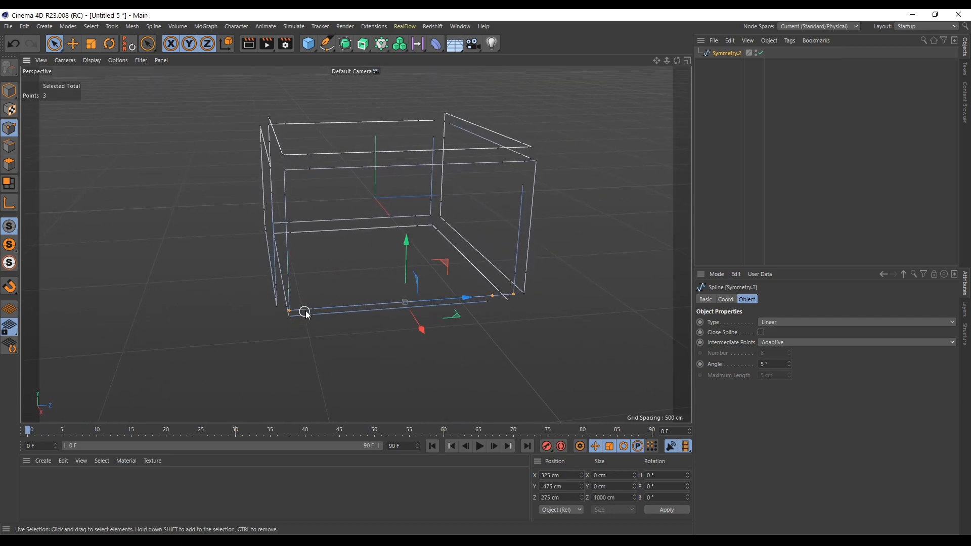
{"action": "left_click_drag", "start_coordinate": [405, 243], "coordinate": [411, 253]}
{"action": "left_click_drag", "start_coordinate": [293, 382], "coordinate": [434, 342], "text": "alt"}
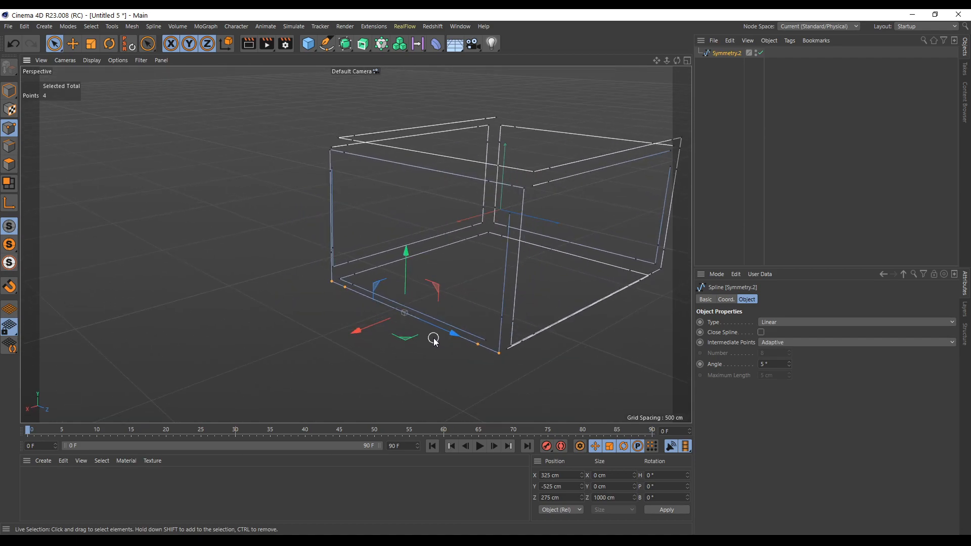
Break the segment at the side rectangle's vertical-edge point at X 325, Y -375, Z 775 cm.
{"action": "mouse_move", "coordinate": [512, 215]}
{"action": "left_mouse_down", "text": "alt"}
{"action": "mouse_move", "coordinate": [499, 396]}
{"action": "mouse_move", "coordinate": [529, 414]}
{"action": "mouse_move", "coordinate": [510, 225]}
{"action": "left_mouse_up", "text": "alt"}
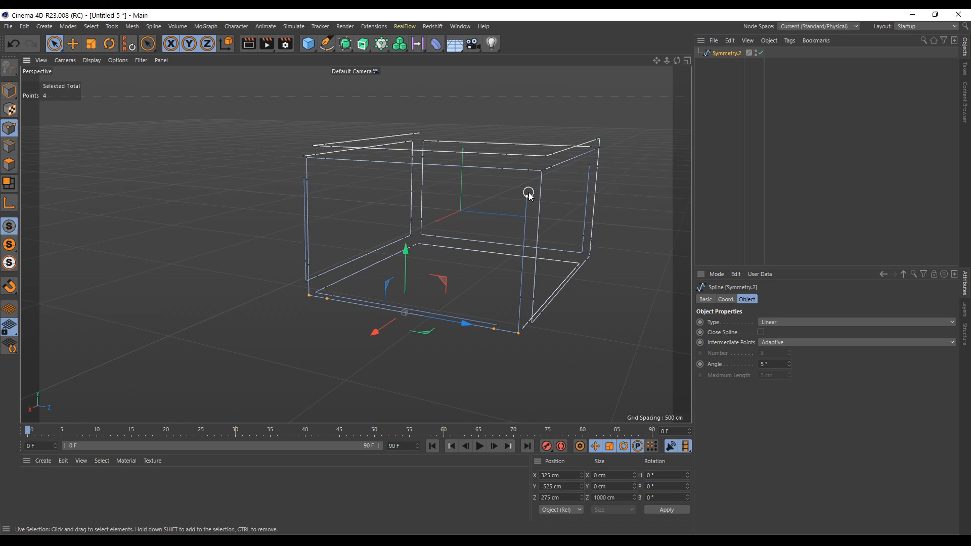
{"action": "left_click", "coordinate": [521, 323]}
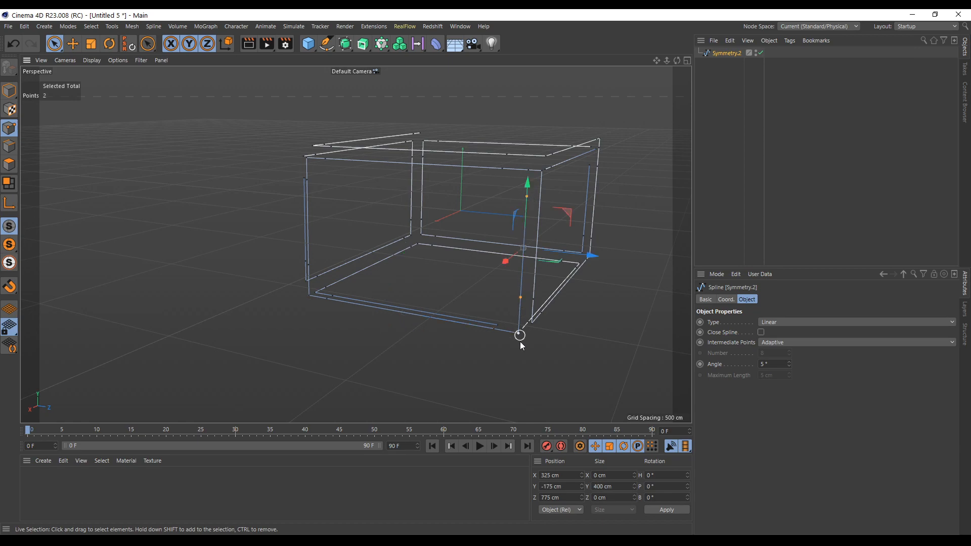
{"action": "left_click", "coordinate": [521, 297]}
{"action": "right_click", "coordinate": [521, 298]}
{"action": "left_click", "coordinate": [560, 235]}
Join the corner points at X 325 and X 275 cm, both at Y -525, Z 775 cm, into one segment.
{"action": "scroll", "coordinate": [555, 359], "scroll_direction": "up", "scroll_amount": 5}
{"action": "left_click", "coordinate": [489, 301], "text": "shift"}
{"action": "scroll", "coordinate": [524, 365], "scroll_direction": "up", "scroll_amount": 5}
{"action": "right_click", "coordinate": [473, 311]}
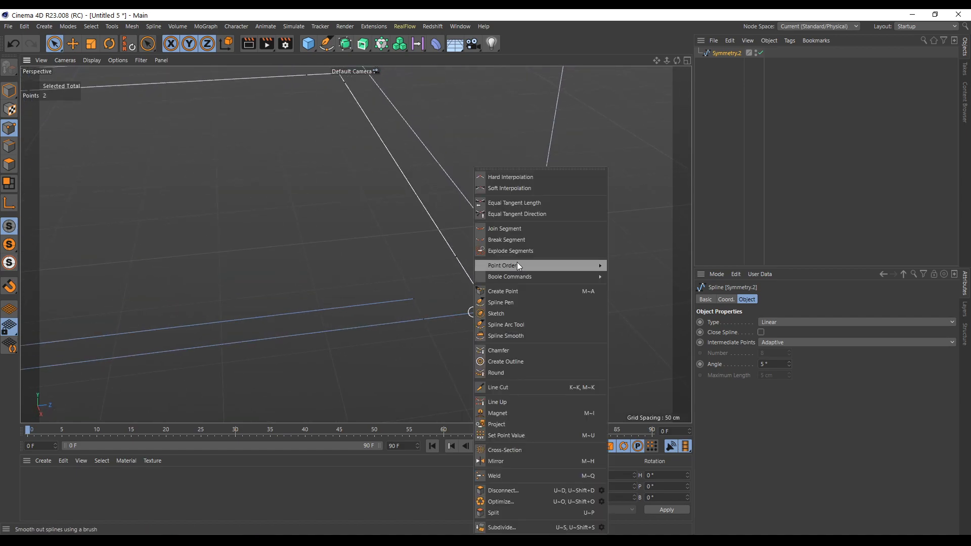
{"action": "left_click", "coordinate": [505, 229]}
Select the four points along the bottom rectangle's negative-Z edge at Y -525 cm and move them outward to Z -275 cm.
{"action": "scroll", "coordinate": [384, 318], "scroll_direction": "down", "scroll_amount": 8}
{"action": "left_click_drag", "start_coordinate": [347, 355], "coordinate": [257, 331], "text": "alt"}
{"action": "middle_click_drag", "start_coordinate": [257, 330], "coordinate": [209, 256], "text": "alt"}
{"action": "left_click_drag", "start_coordinate": [209, 256], "coordinate": [228, 238], "text": "alt"}
{"action": "middle_click_drag", "start_coordinate": [238, 131], "coordinate": [359, 233], "text": "alt"}
{"action": "left_click_drag", "start_coordinate": [360, 237], "coordinate": [326, 154], "text": "alt"}
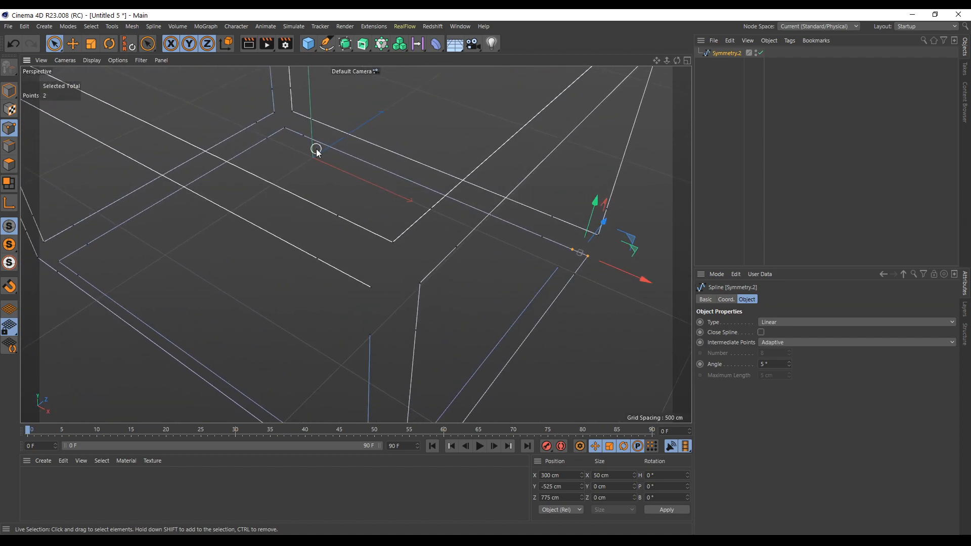
{"action": "middle_click_drag", "start_coordinate": [111, 254], "coordinate": [213, 237], "text": "alt"}
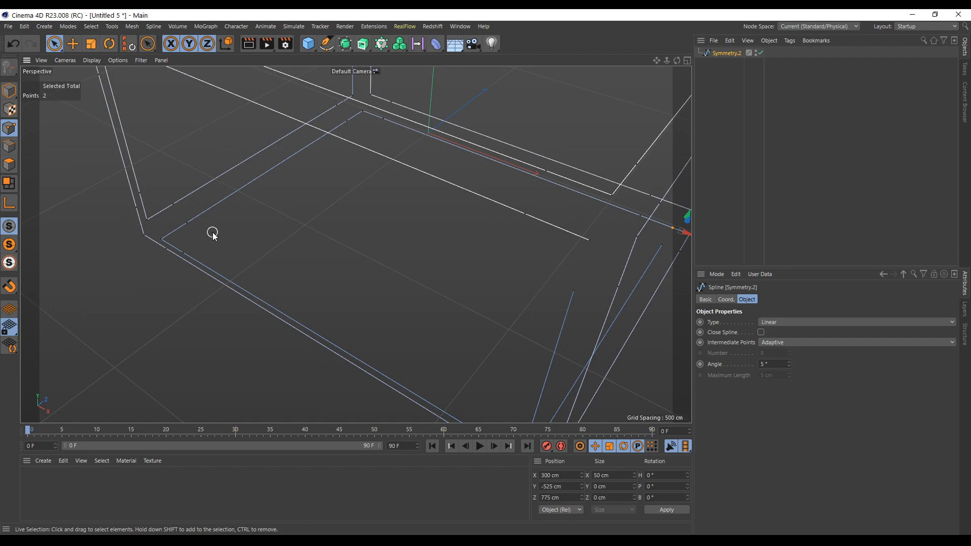
{"action": "left_click", "coordinate": [162, 238]}
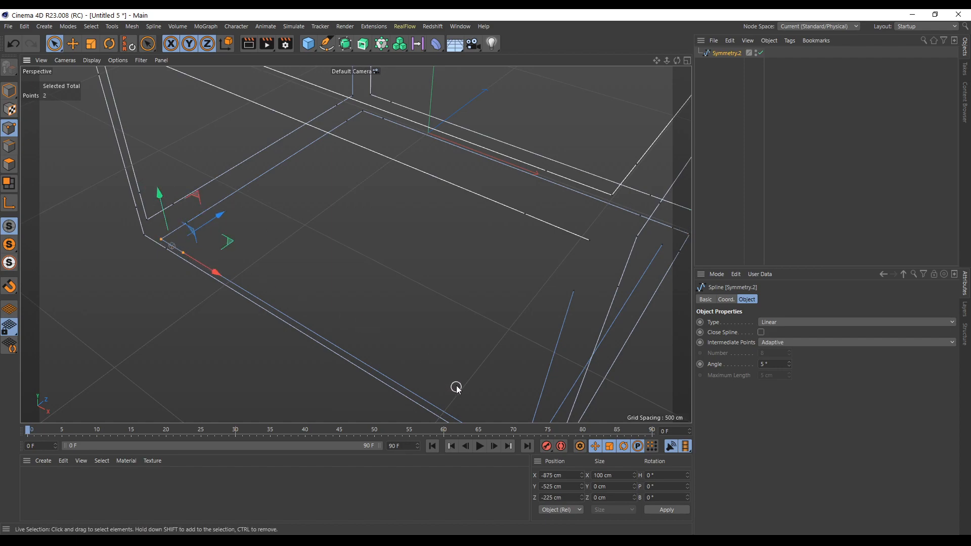
{"action": "scroll", "coordinate": [458, 378], "scroll_direction": "up", "scroll_amount": 5}
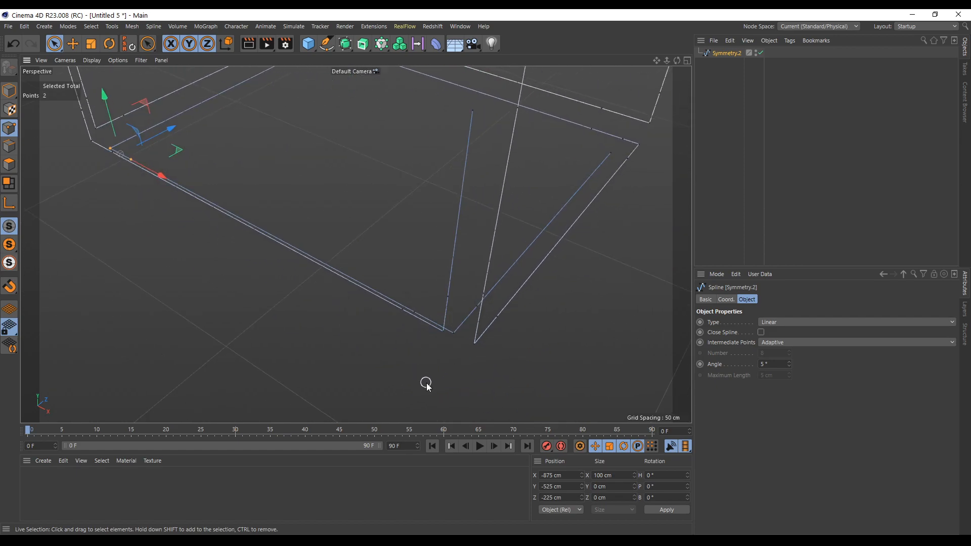
{"action": "left_click_drag", "start_coordinate": [425, 390], "coordinate": [387, 304], "text": "alt"}
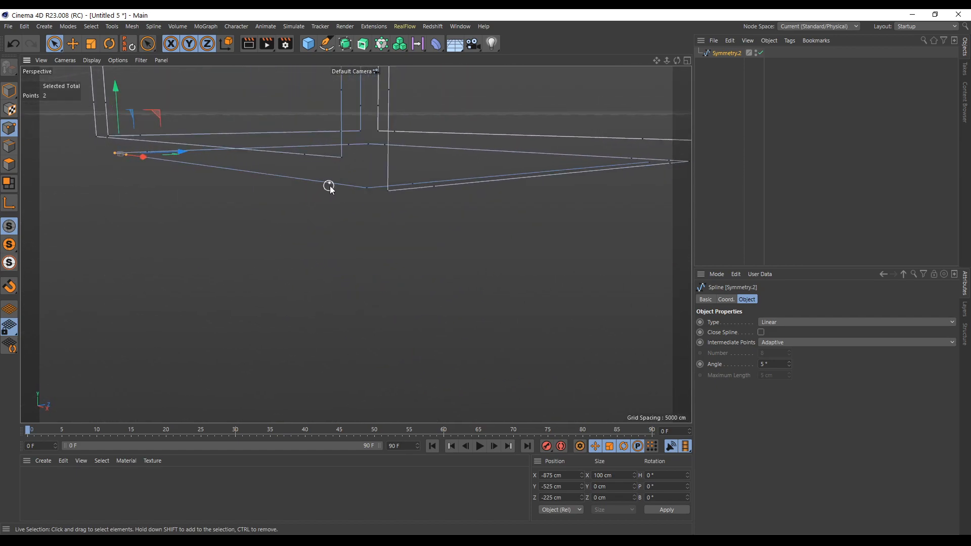
{"action": "left_click", "coordinate": [365, 195], "text": "shift"}
{"action": "left_click_drag", "start_coordinate": [250, 162], "coordinate": [227, 165]}
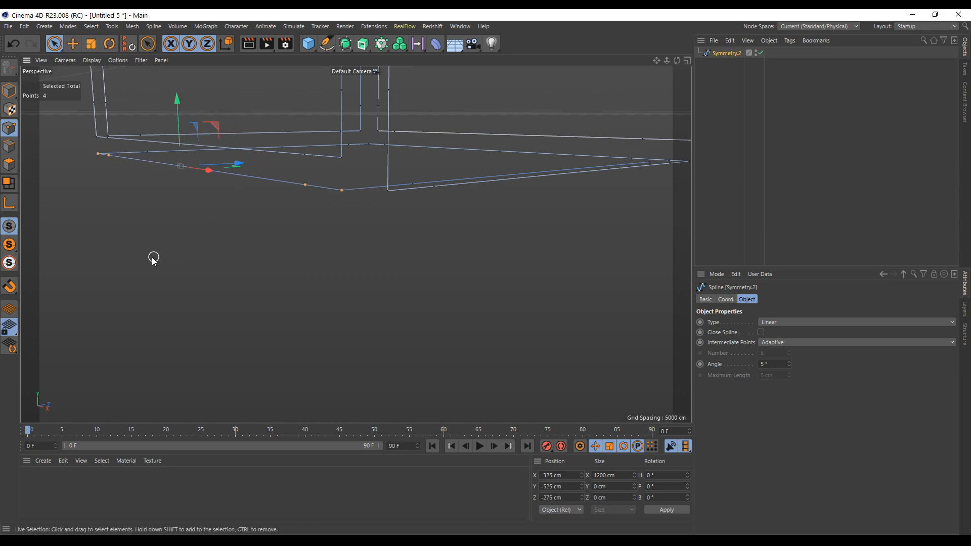
{"action": "left_click_drag", "start_coordinate": [143, 256], "coordinate": [166, 278], "text": "alt"}
{"action": "middle_click_drag", "start_coordinate": [130, 236], "coordinate": [306, 300], "text": "alt"}
{"action": "middle_click_drag", "start_coordinate": [398, 345], "coordinate": [353, 330], "text": "alt"}
{"action": "middle_click_drag", "start_coordinate": [434, 350], "coordinate": [146, 293], "text": "alt"}
{"action": "left_click", "coordinate": [422, 281]}
{"action": "left_click", "coordinate": [389, 243]}
{"action": "left_click", "coordinate": [425, 240]}
{"action": "right_click", "coordinate": [426, 244]}
{"action": "left_click", "coordinate": [470, 240]}
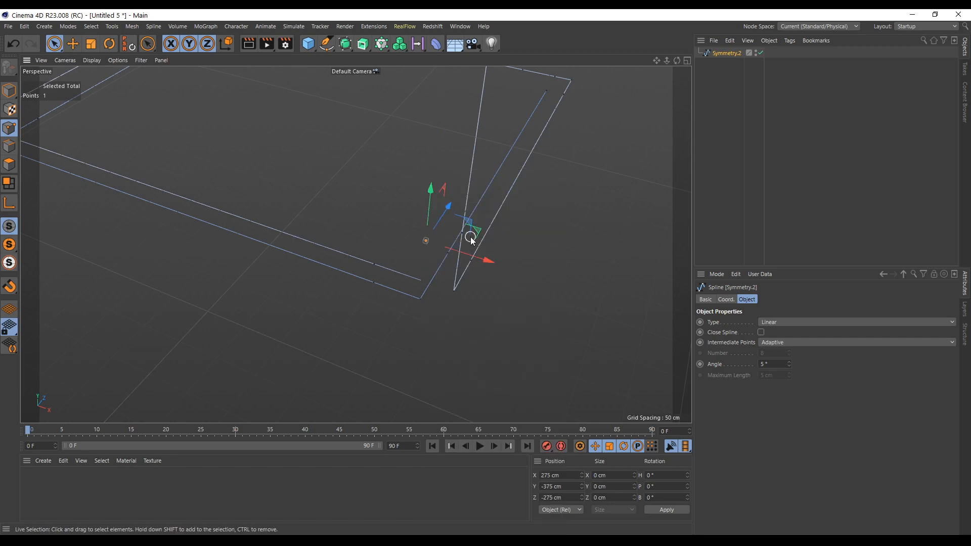
{"action": "key", "text": "ctrl+z"}
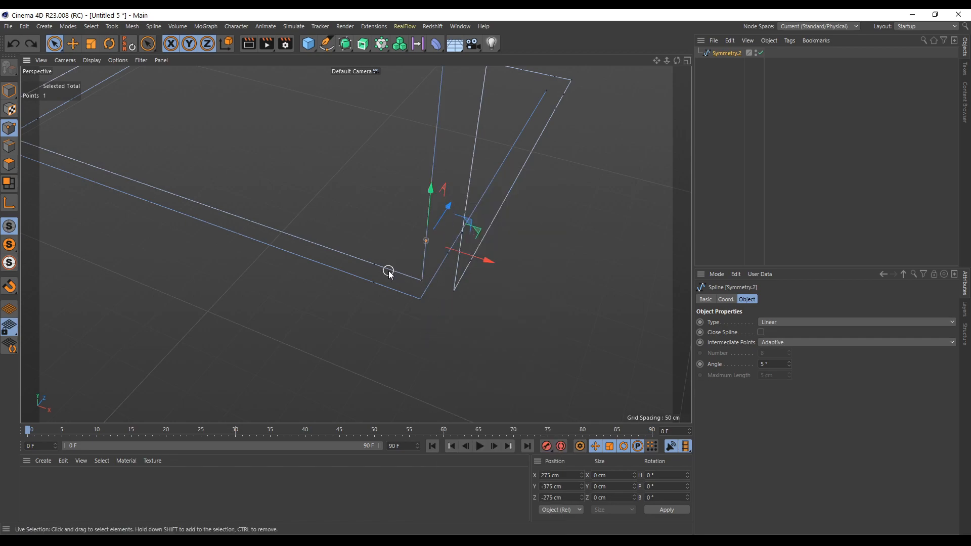
Break the segments at the points X 175, Y -475, Z -275 cm and X 275, Y -525, Z -125 cm.
{"action": "right_click", "coordinate": [377, 267]}
{"action": "left_click", "coordinate": [414, 239]}
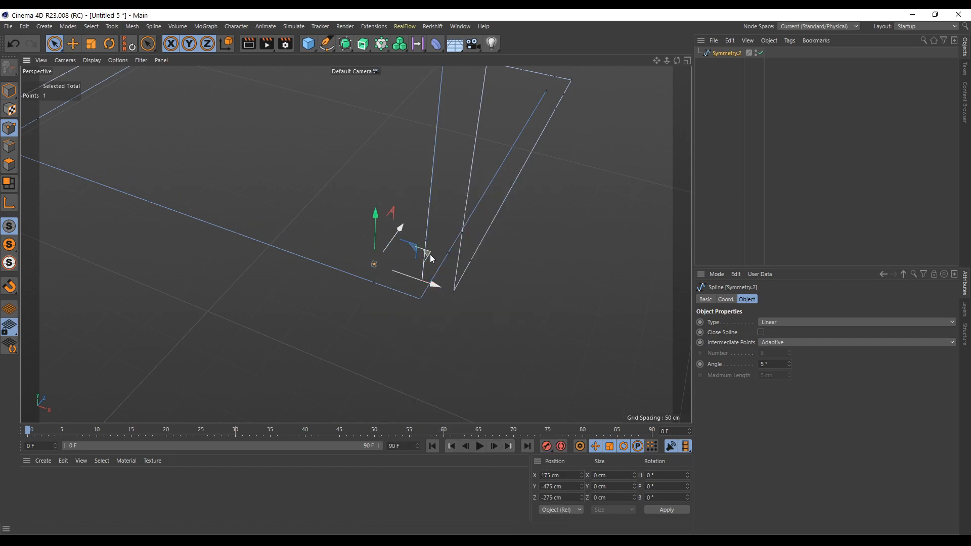
{"action": "left_click", "coordinate": [432, 341]}
{"action": "left_click", "coordinate": [457, 262]}
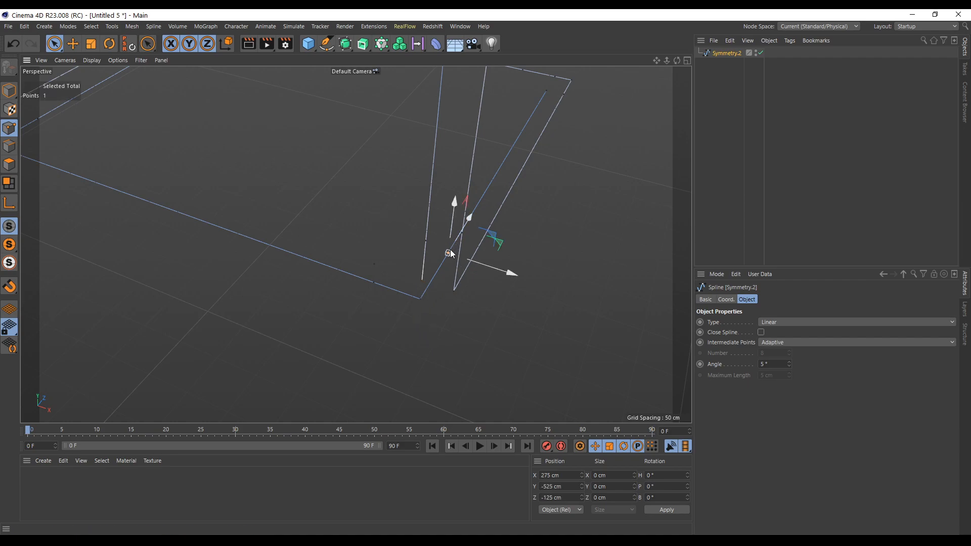
{"action": "right_click", "coordinate": [455, 259]}
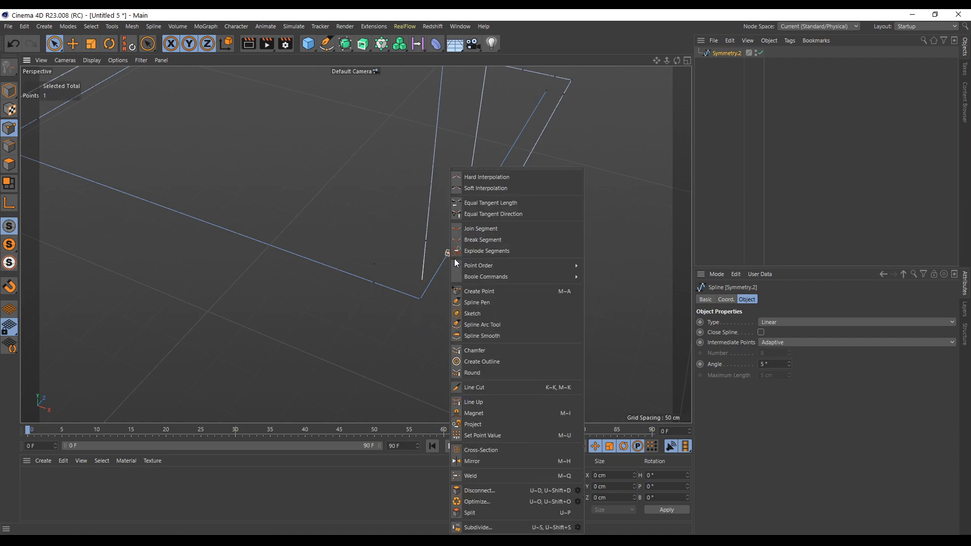
{"action": "left_click", "coordinate": [486, 240]}
Join the two corner points at X 275, Z -275 cm, at Y -475 and Y -525 cm, and deselect.
{"action": "left_click", "coordinate": [422, 287], "text": "shift"}
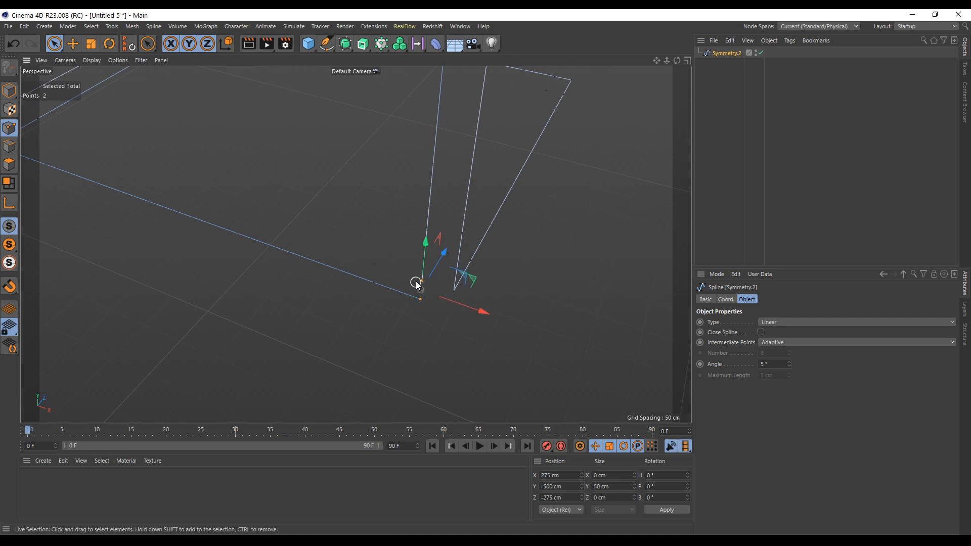
{"action": "right_click", "coordinate": [418, 285]}
{"action": "left_click", "coordinate": [468, 226]}
{"action": "left_click", "coordinate": [520, 342]}
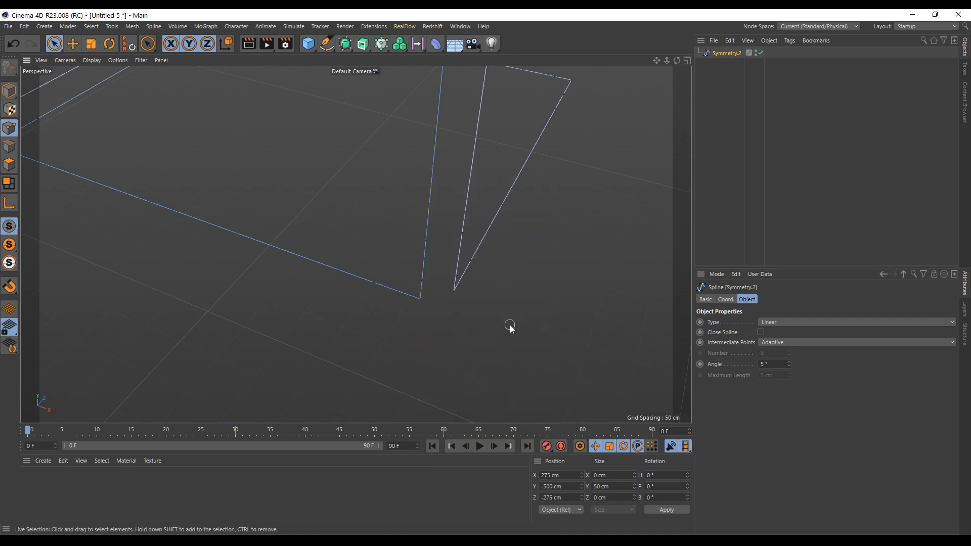
Join the open vertical edge's upper end at X 275, Y 25, Z -275 cm with the top point at Y 125 cm.
{"action": "scroll", "coordinate": [509, 255], "scroll_direction": "down", "scroll_amount": 3}
{"action": "middle_click_drag", "start_coordinate": [555, 172], "coordinate": [522, 266], "text": "alt"}
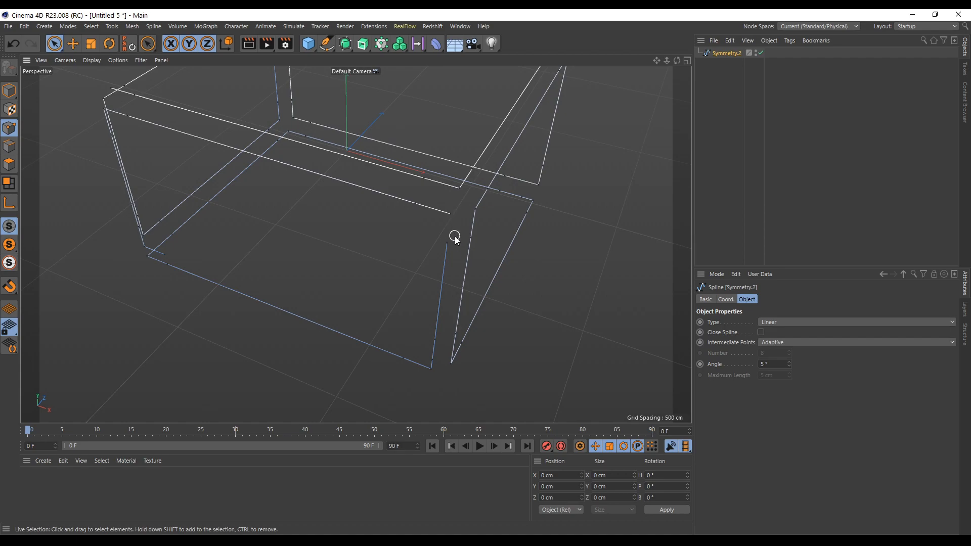
{"action": "left_click_drag", "start_coordinate": [450, 242], "coordinate": [517, 236], "text": "alt"}
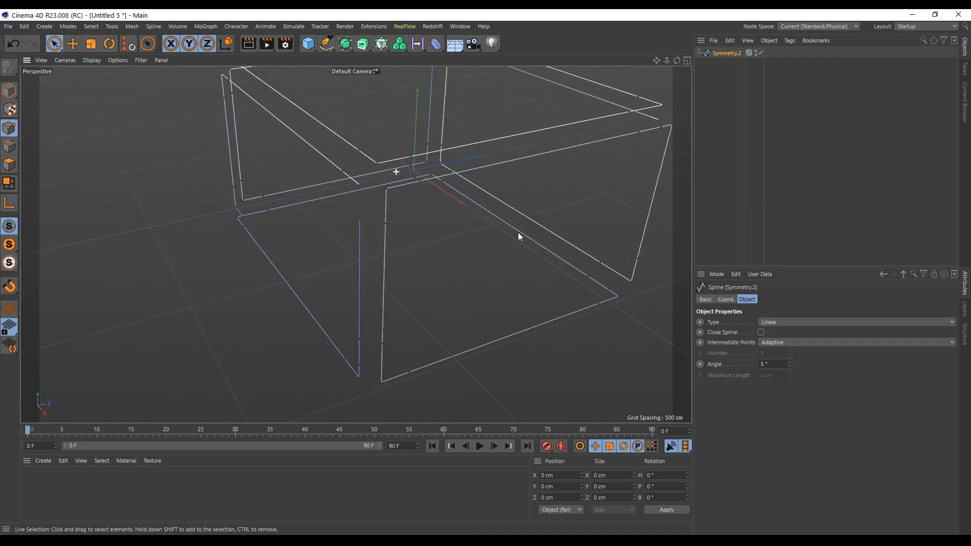
{"action": "left_click_drag", "start_coordinate": [361, 225], "coordinate": [360, 188]}
{"action": "right_click", "coordinate": [360, 188]}
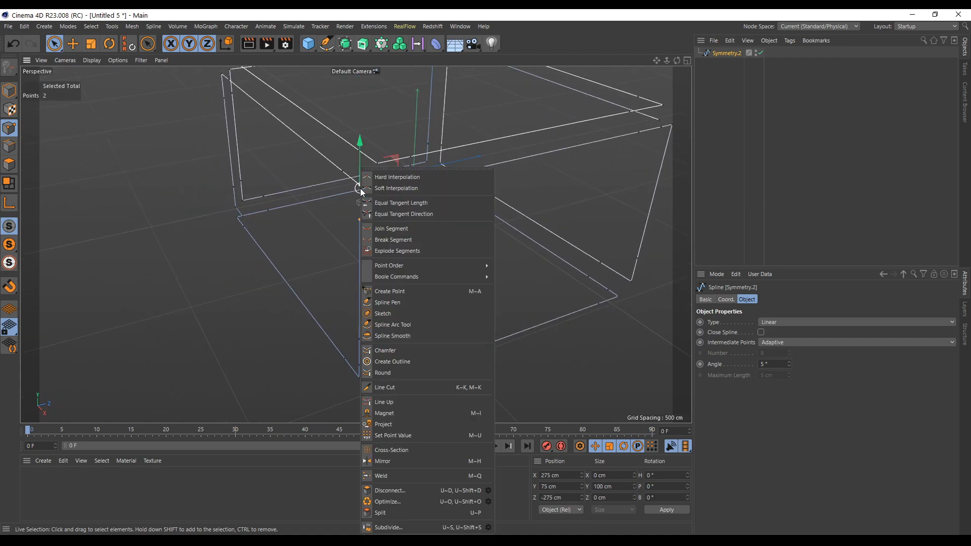
{"action": "left_click", "coordinate": [400, 228]}
Select the four points of the negative-X vertical edge at Z -275 cm, move them outward to X -975 cm and deselect.
{"action": "left_click_drag", "start_coordinate": [303, 201], "coordinate": [418, 223], "text": "alt"}
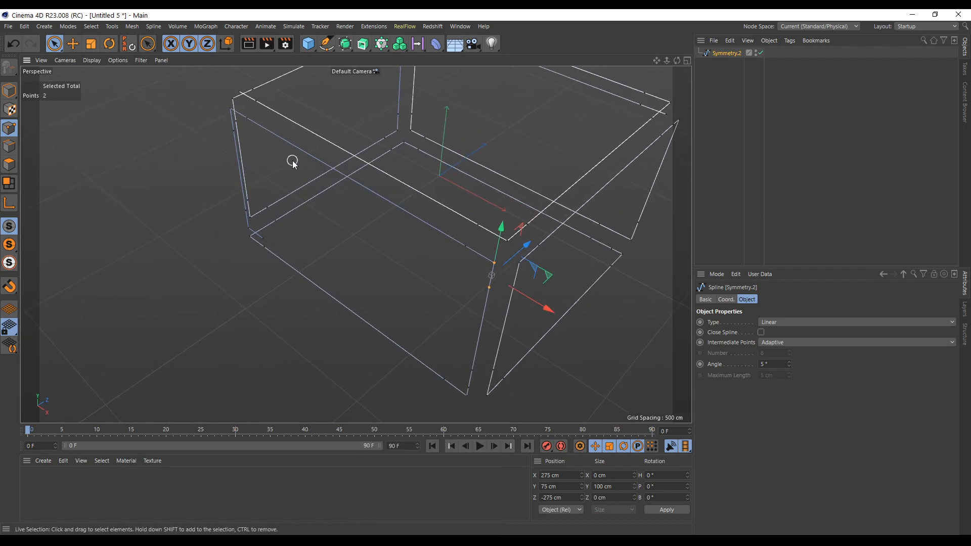
{"action": "left_click_drag", "start_coordinate": [292, 162], "coordinate": [551, 251], "text": "alt"}
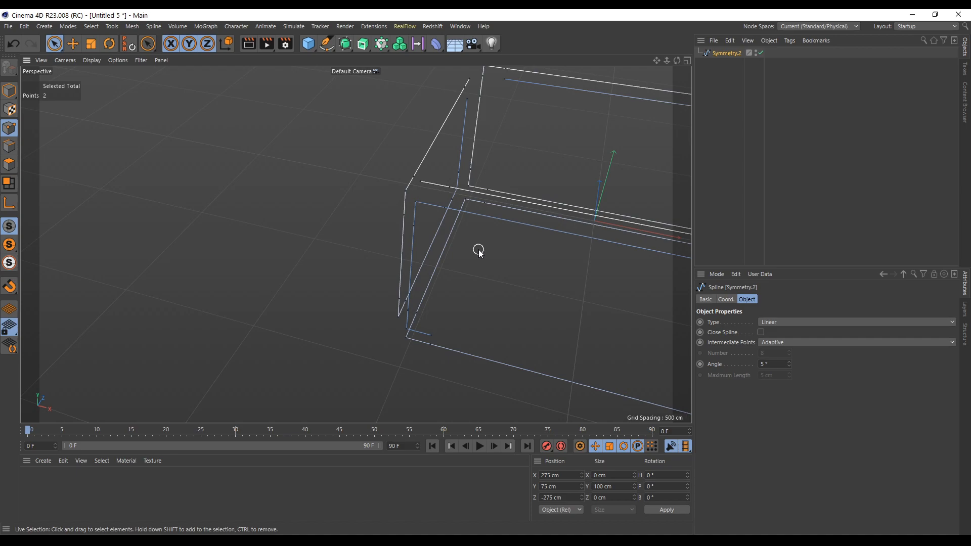
{"action": "left_click_drag", "start_coordinate": [450, 244], "coordinate": [474, 226], "text": "alt"}
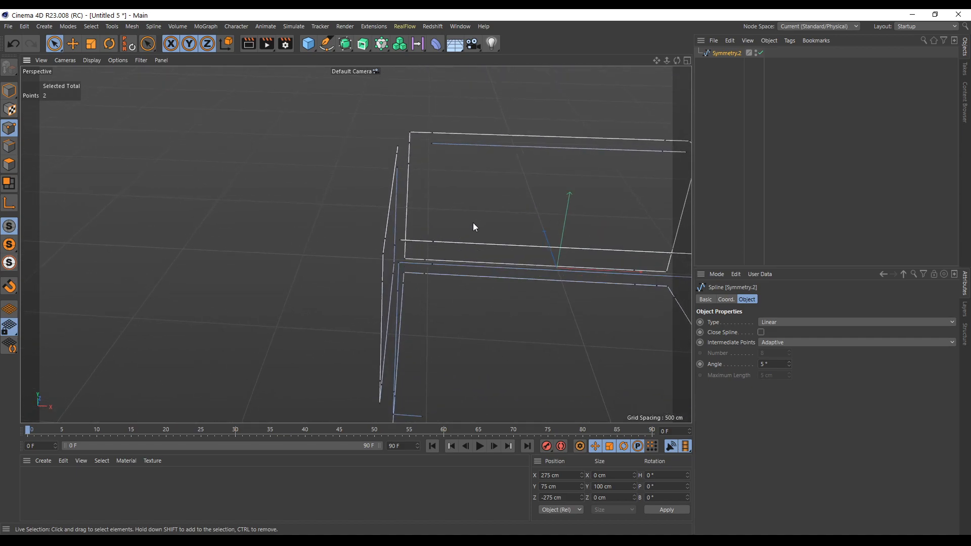
{"action": "left_click_drag", "start_coordinate": [465, 310], "coordinate": [482, 196], "text": "alt"}
{"action": "left_click", "coordinate": [479, 190]}
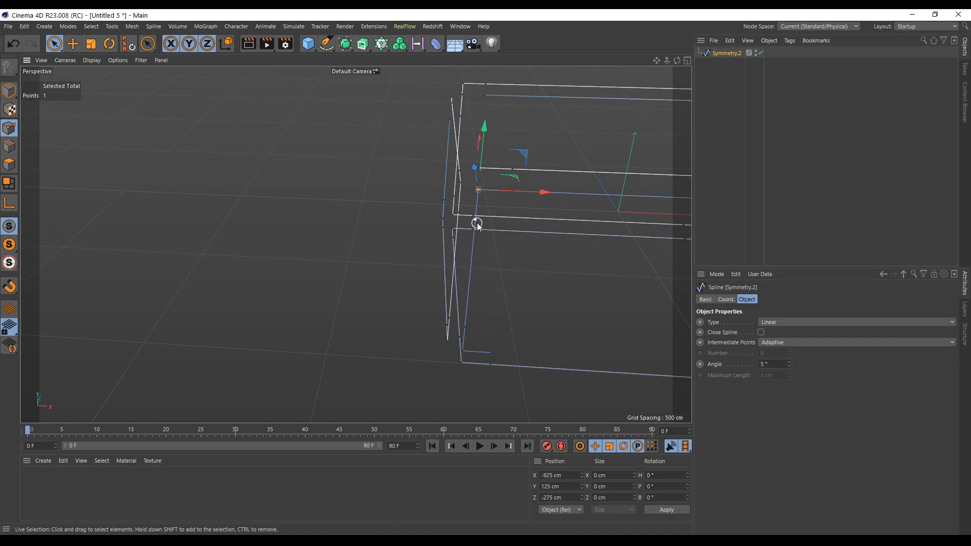
{"action": "left_click", "coordinate": [478, 222], "text": "shift"}
{"action": "left_click", "coordinate": [462, 350], "text": "shift"}
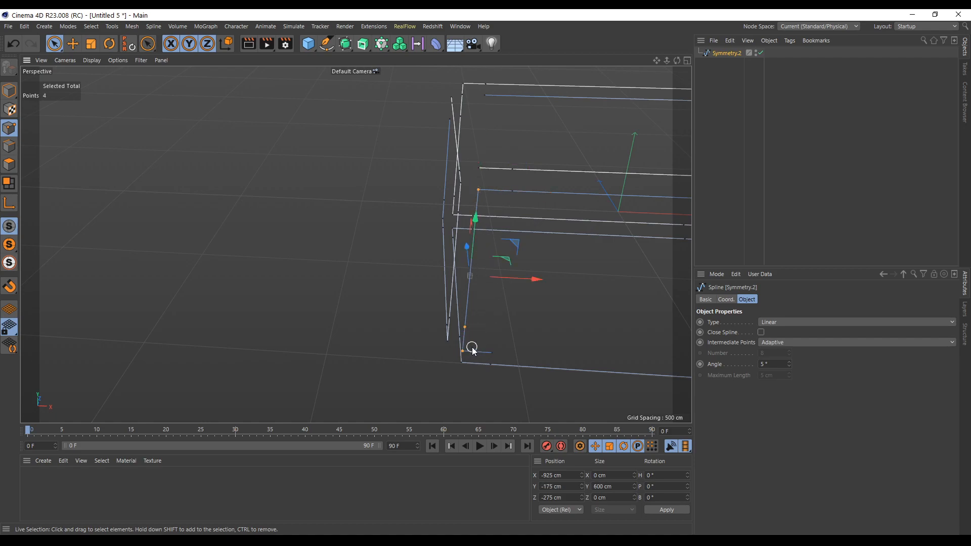
{"action": "mouse_move", "coordinate": [524, 282]}
{"action": "left_mouse_down"}
{"action": "mouse_move", "coordinate": [510, 278]}
{"action": "mouse_move", "coordinate": [587, 273]}
{"action": "mouse_move", "coordinate": [520, 251]}
{"action": "mouse_move", "coordinate": [539, 275]}
{"action": "left_mouse_up"}
{"action": "left_click", "coordinate": [527, 294]}
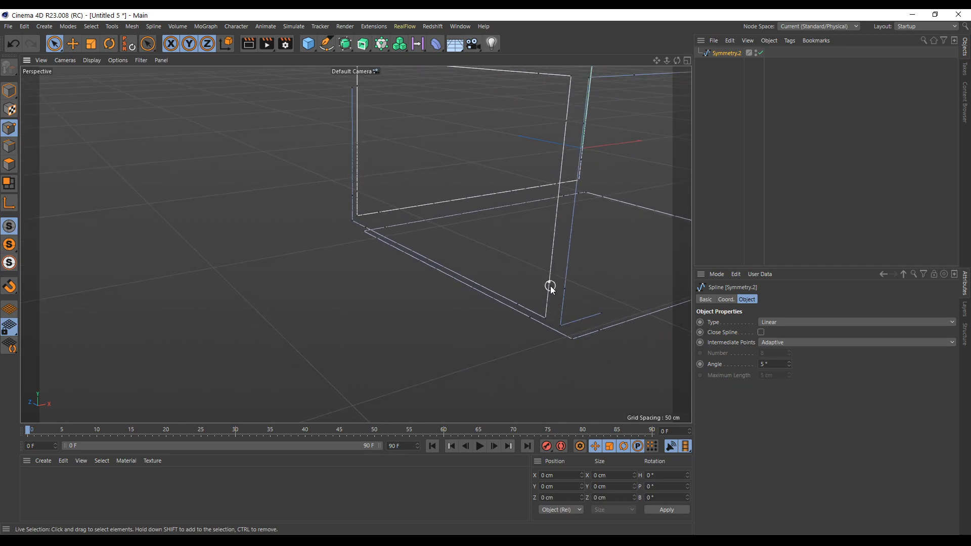
Break the segment at the side rectangle's vertical-edge point at X -975, Y -375, Z -225 cm.
{"action": "left_click", "coordinate": [551, 287]}
{"action": "right_click", "coordinate": [550, 286]}
{"action": "left_click", "coordinate": [587, 241]}
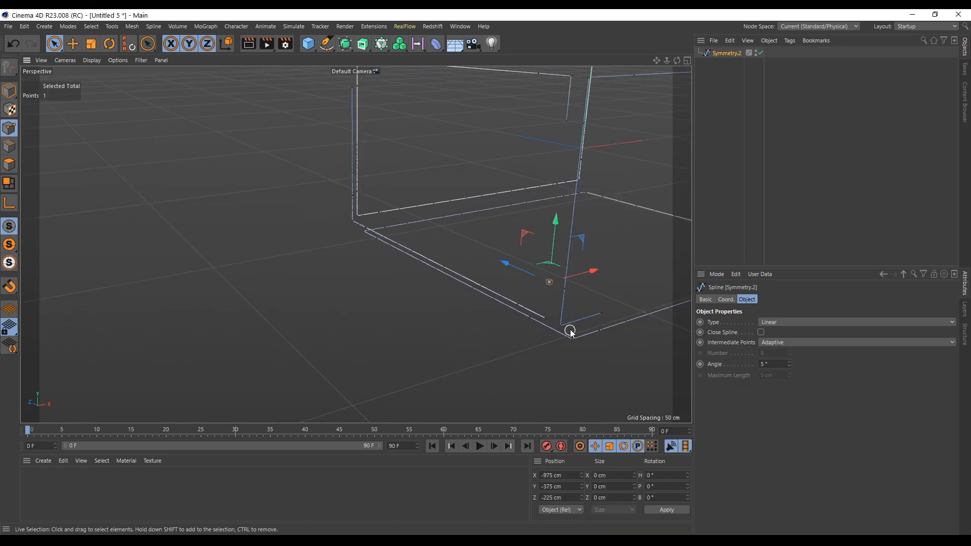
{"action": "left_click", "coordinate": [564, 287]}
{"action": "right_click", "coordinate": [564, 287]}
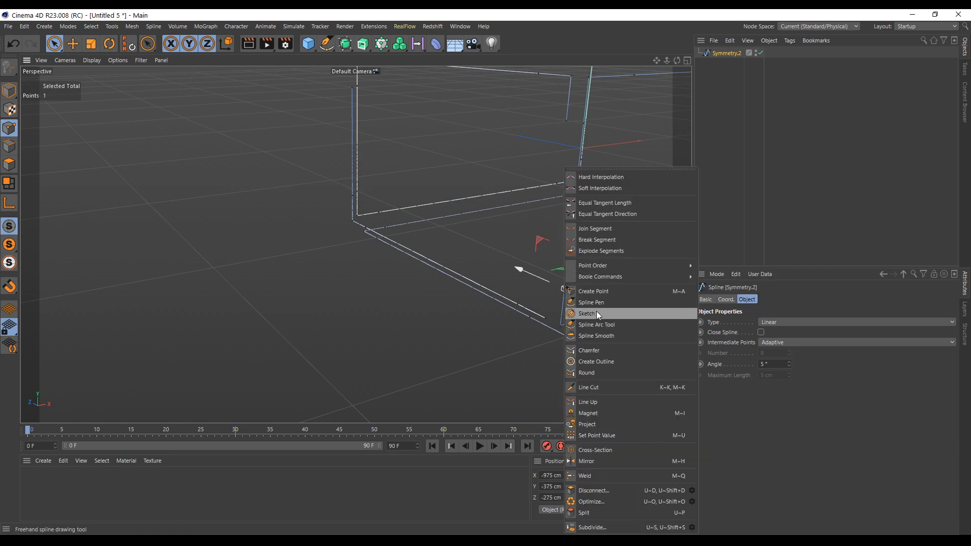
{"action": "left_click", "coordinate": [597, 241]}
{"action": "key", "text": "ctrl+z"}
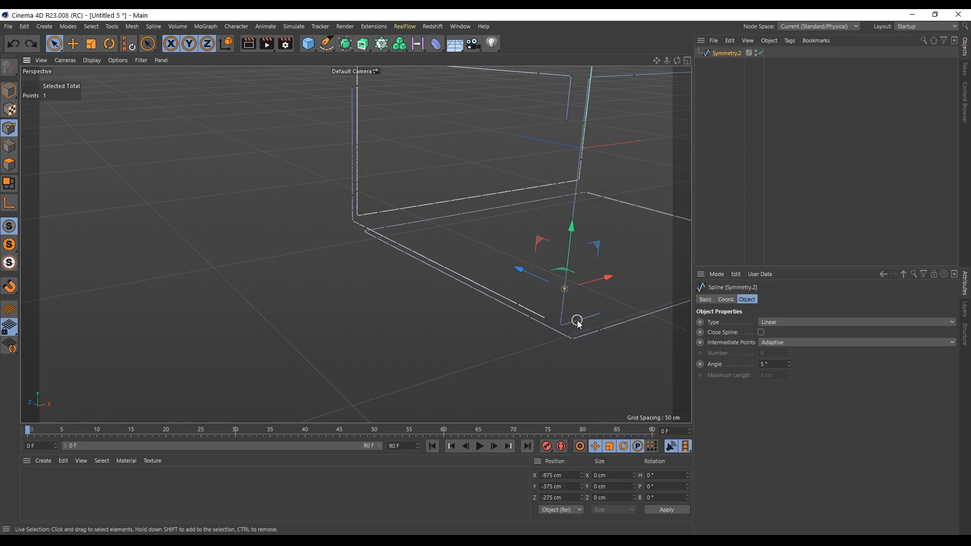
Break off the stub between X -975 and X -825 at Y -475, Z -275 cm and join its corner with the neighbouring point at Z -225 cm.
{"action": "right_click", "coordinate": [565, 326]}
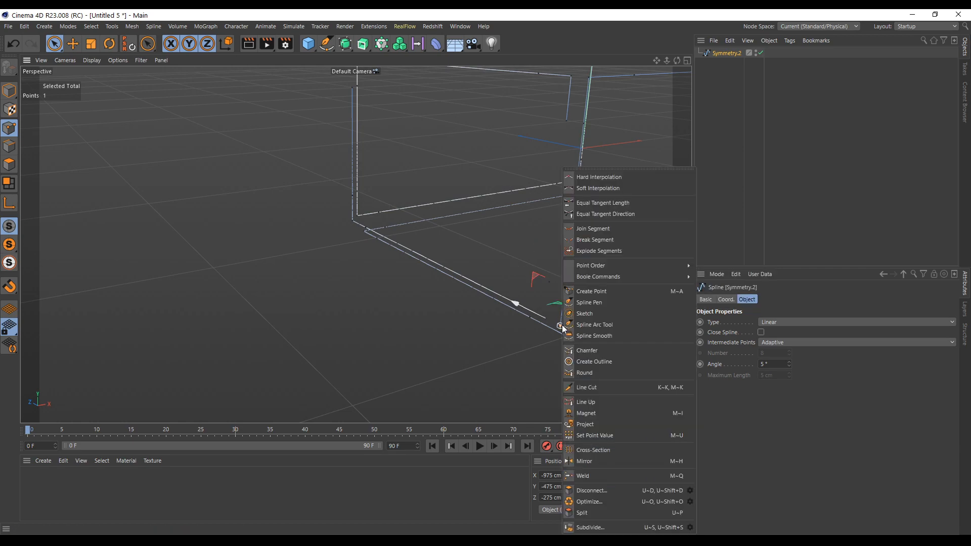
{"action": "left_click", "coordinate": [600, 238]}
{"action": "left_click", "coordinate": [628, 288]}
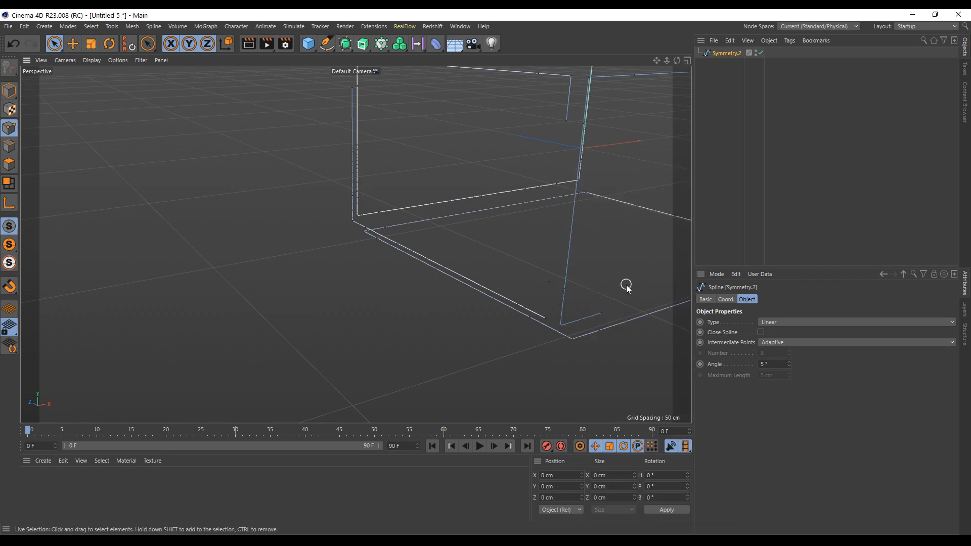
{"action": "left_click", "coordinate": [609, 315]}
{"action": "right_click", "coordinate": [601, 311]}
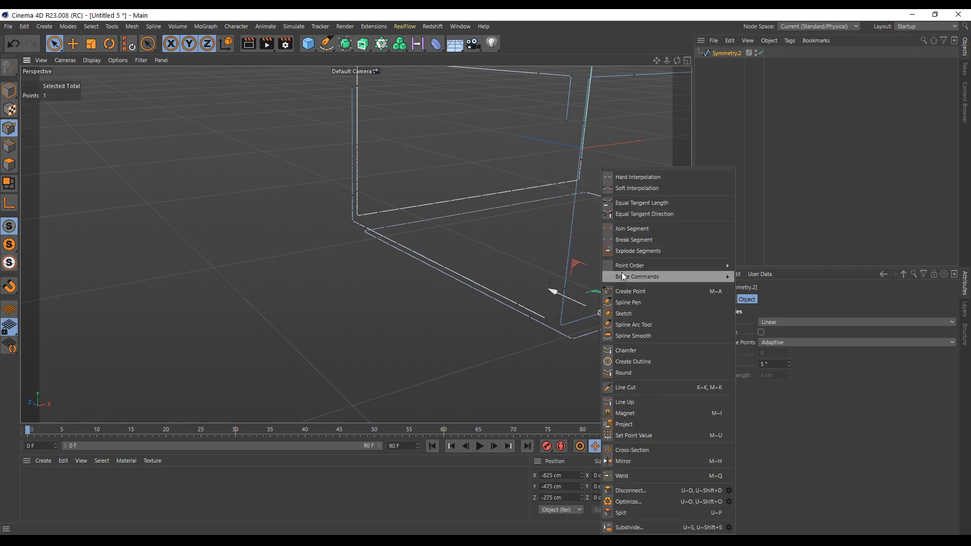
{"action": "left_click", "coordinate": [635, 242]}
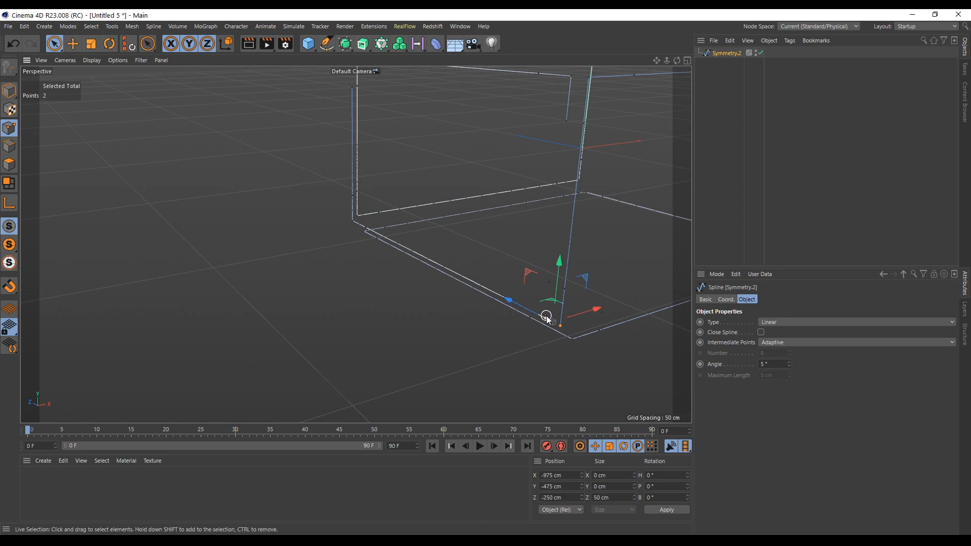
{"action": "right_click", "coordinate": [547, 319]}
{"action": "left_click", "coordinate": [579, 231]}
Move the loose vertical-edge point at X -975, Z 775 cm up to Y 175 cm.
{"action": "middle_click_drag", "start_coordinate": [427, 194], "coordinate": [467, 251], "text": "alt"}
{"action": "left_click_drag", "start_coordinate": [467, 251], "coordinate": [407, 319], "text": "alt"}
{"action": "left_click", "coordinate": [397, 322]}
{"action": "left_click_drag", "start_coordinate": [399, 275], "coordinate": [400, 211]}
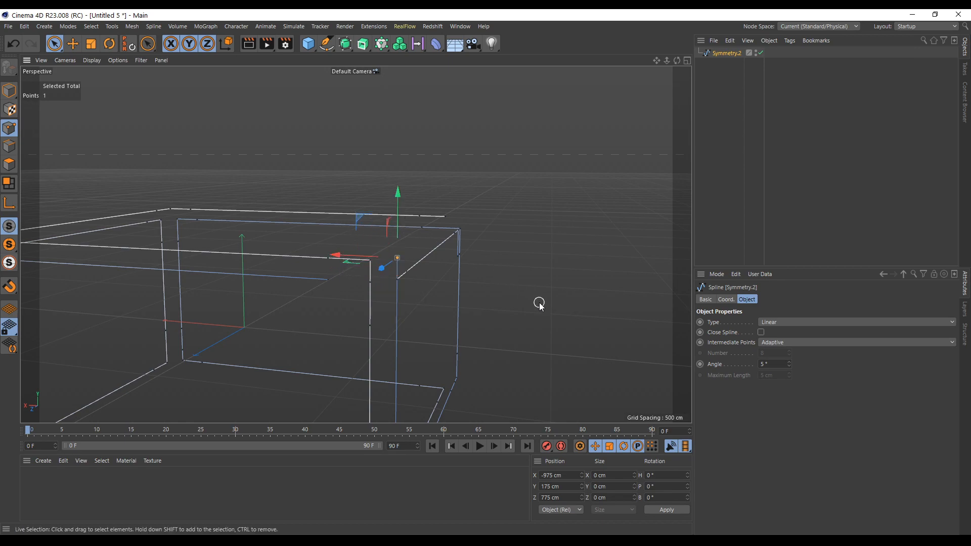
Move the free end point of the top edge at Y 175, Z -225 cm outward to X -975 cm.
{"action": "left_click_drag", "start_coordinate": [548, 289], "coordinate": [412, 307], "text": "alt"}
{"action": "left_click", "coordinate": [498, 288]}
{"action": "left_click_drag", "start_coordinate": [554, 328], "coordinate": [436, 283], "text": "alt"}
{"action": "left_click_drag", "start_coordinate": [557, 293], "coordinate": [546, 289]}
Try closing the spline across the gap between the two points at X -975, Y 175 cm.
{"action": "left_click_drag", "start_coordinate": [401, 318], "coordinate": [433, 293], "text": "alt"}
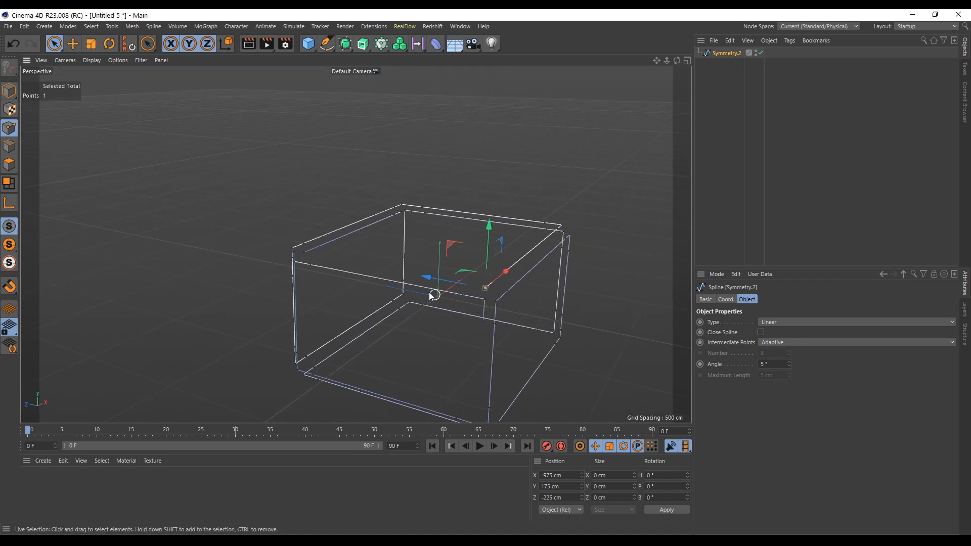
{"action": "right_click", "coordinate": [295, 255]}
{"action": "left_click", "coordinate": [341, 240]}
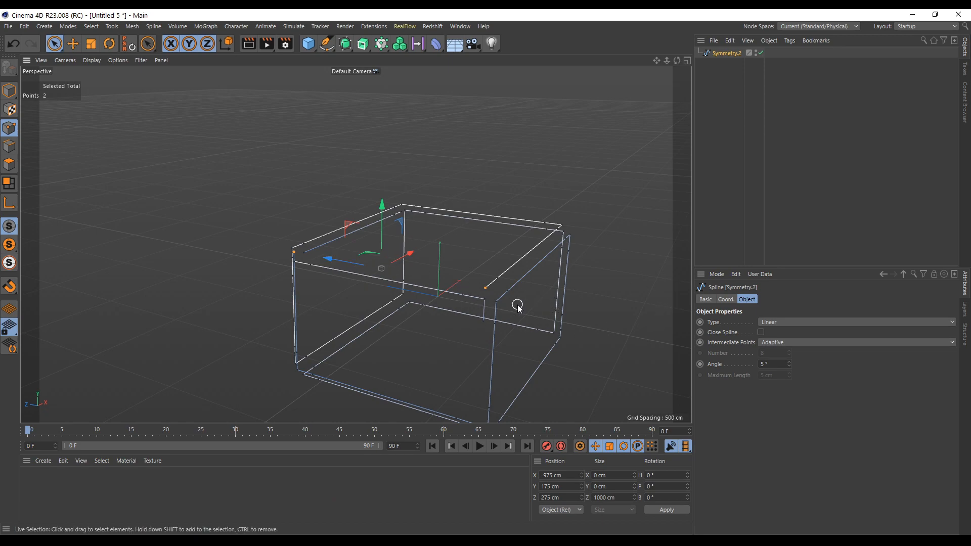
{"action": "left_click", "coordinate": [761, 332]}
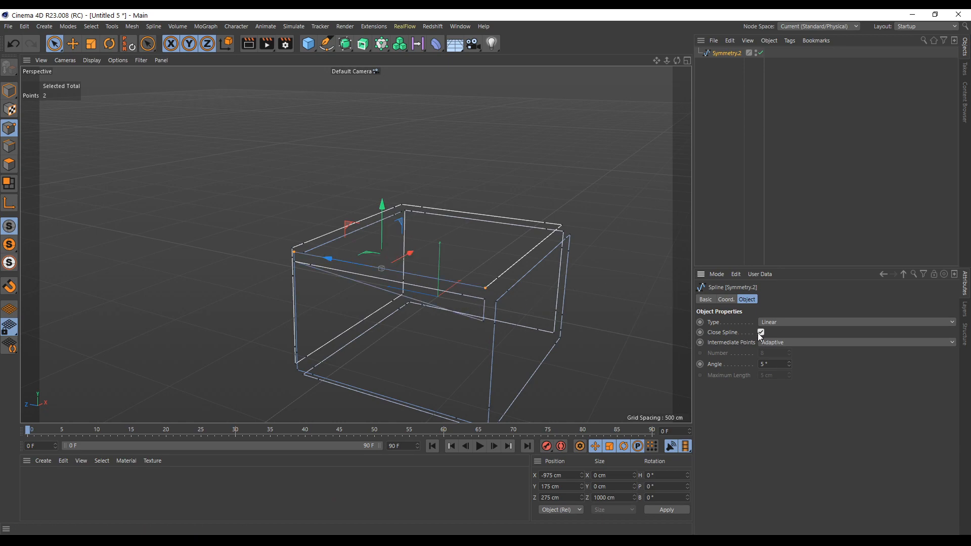
{"action": "left_click", "coordinate": [761, 332]}
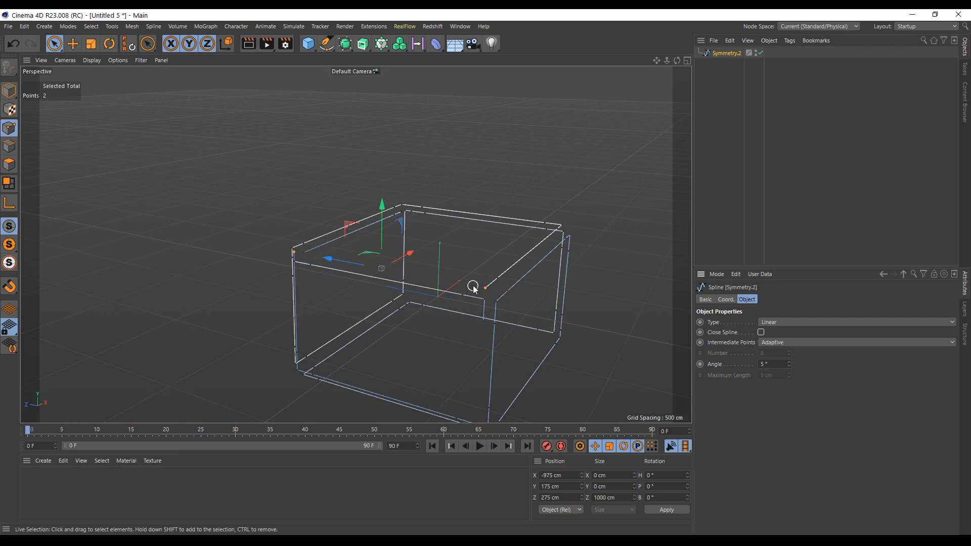
Delete the surplus points near both corners of the top edge where the spline is still open.
{"action": "left_click_drag", "start_coordinate": [427, 243], "coordinate": [179, 245], "text": "alt"}
{"action": "scroll", "coordinate": [455, 273], "scroll_direction": "up", "scroll_amount": 4}
{"action": "middle_click_drag", "start_coordinate": [517, 281], "coordinate": [403, 347], "text": "alt"}
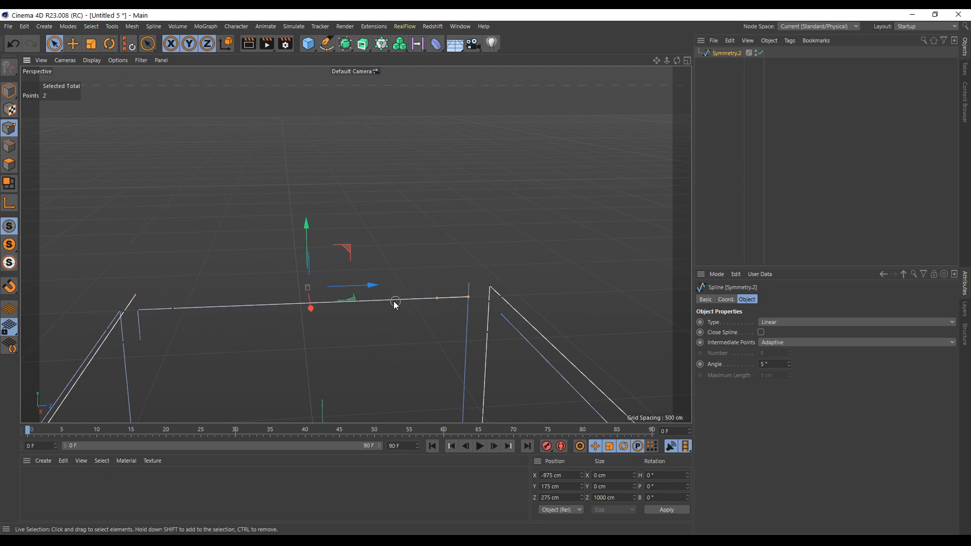
{"action": "key", "text": "Delete"}
{"action": "scroll", "coordinate": [318, 332], "scroll_direction": "down", "scroll_amount": 2}
{"action": "left_click_drag", "start_coordinate": [285, 349], "coordinate": [274, 366], "text": "alt"}
{"action": "left_click", "coordinate": [410, 323]}
{"action": "key", "text": "ctrl+z"}
{"action": "key", "text": "ctrl+z"}
{"action": "left_click_drag", "start_coordinate": [408, 330], "coordinate": [365, 332]}
{"action": "left_click_drag", "start_coordinate": [144, 345], "coordinate": [127, 342]}
{"action": "key", "text": "Delete"}
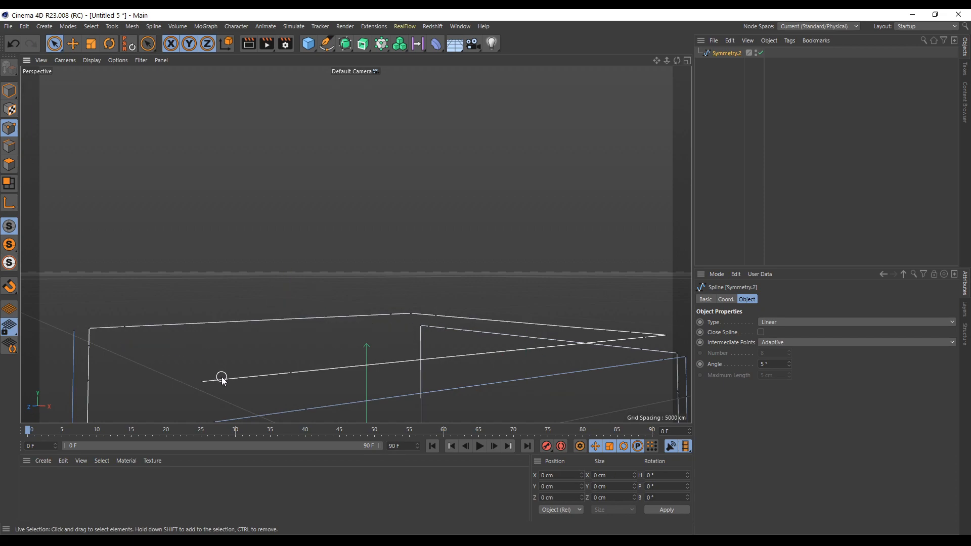
Enable Close Spline to join the path's remaining open ends.
{"action": "left_click_drag", "start_coordinate": [235, 352], "coordinate": [229, 204], "text": "alt"}
{"action": "scroll", "coordinate": [228, 205], "scroll_direction": "down", "scroll_amount": 5}
{"action": "left_click_drag", "start_coordinate": [143, 287], "coordinate": [327, 310], "text": "alt"}
{"action": "left_click", "coordinate": [762, 332]}
{"action": "left_click_drag", "start_coordinate": [453, 217], "coordinate": [226, 240], "text": "alt"}
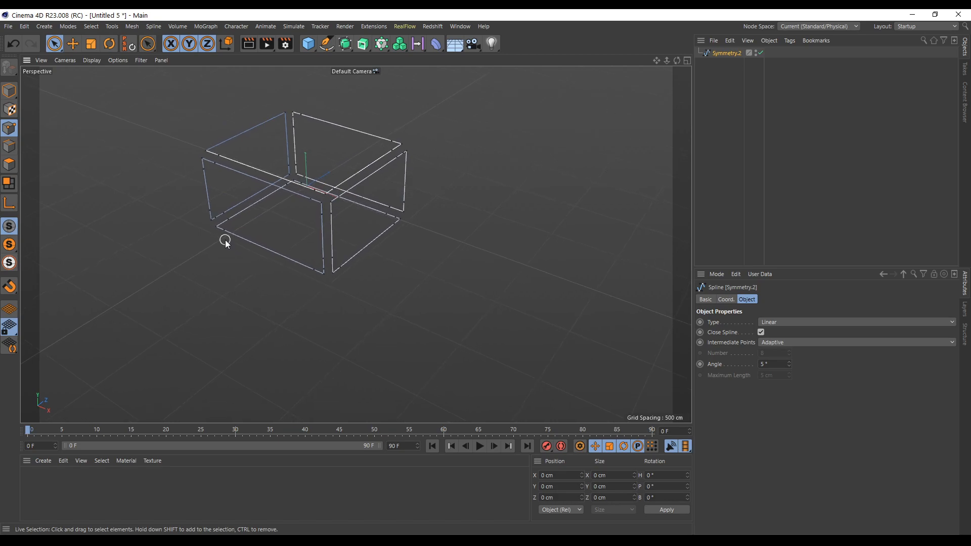
Delete the redundant intermediate points on the edges around the box's nearest vertical corner.
{"action": "left_click_drag", "start_coordinate": [430, 206], "coordinate": [427, 269], "text": "alt"}
{"action": "scroll", "coordinate": [326, 287], "scroll_direction": "up", "scroll_amount": 7}
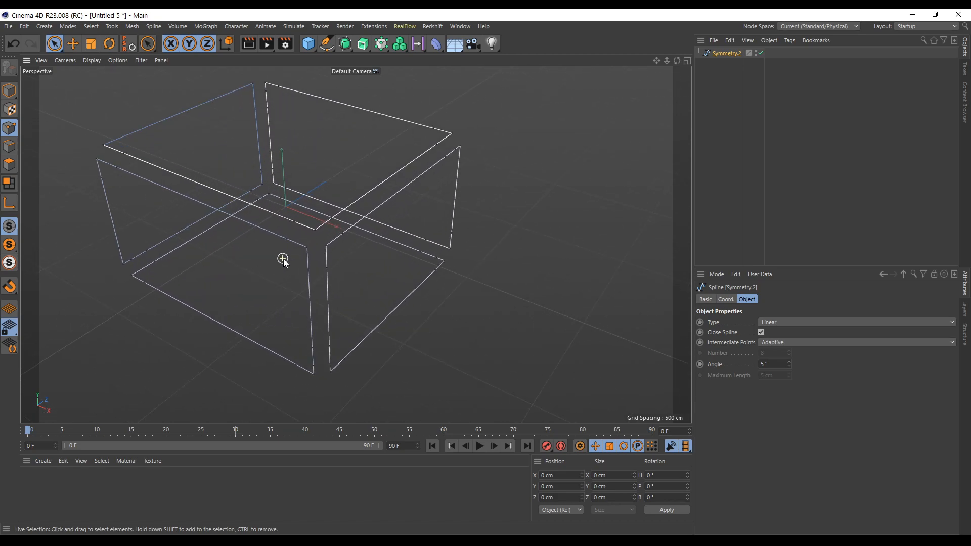
{"action": "middle_click_drag", "start_coordinate": [481, 259], "coordinate": [541, 263], "text": "alt"}
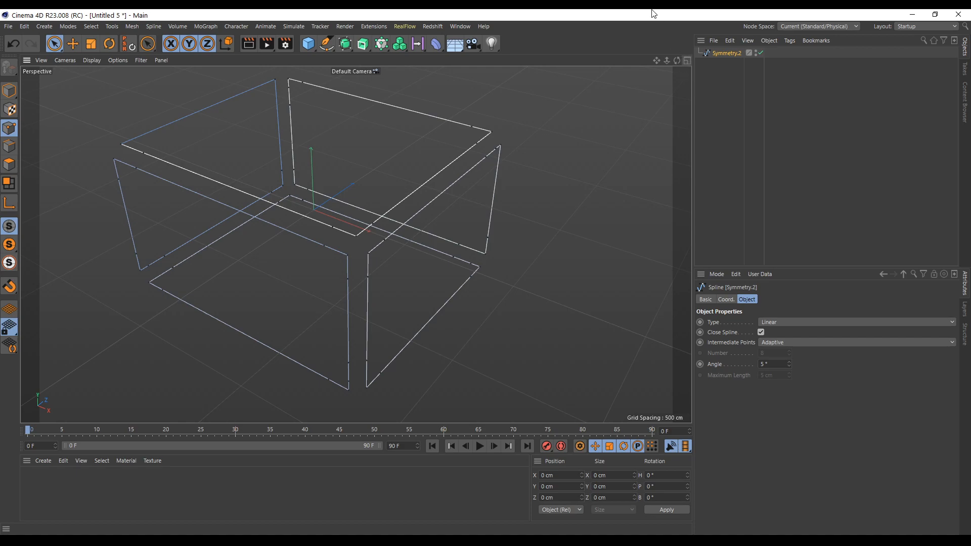
{"action": "left_click_drag", "start_coordinate": [657, 60], "coordinate": [679, 93]}
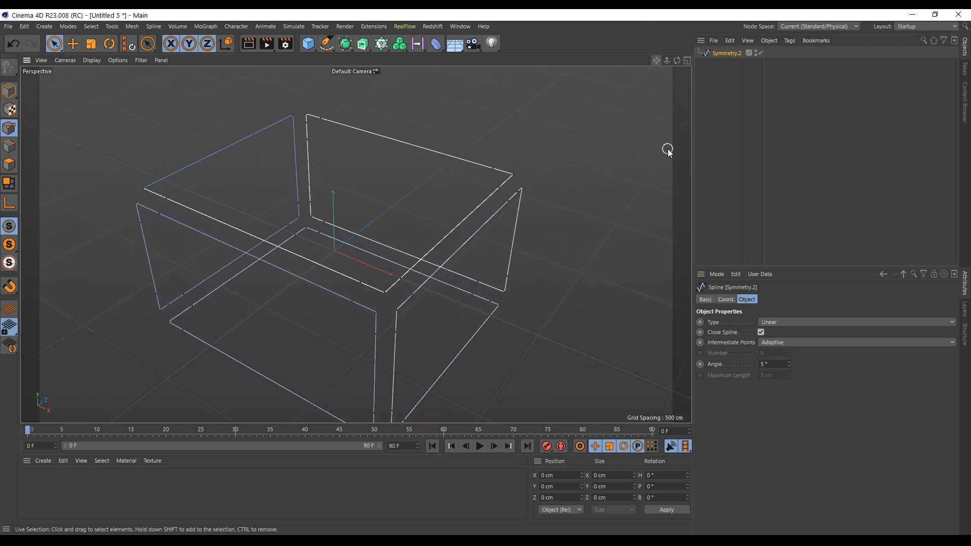
{"action": "left_click_drag", "start_coordinate": [656, 60], "coordinate": [650, 32]}
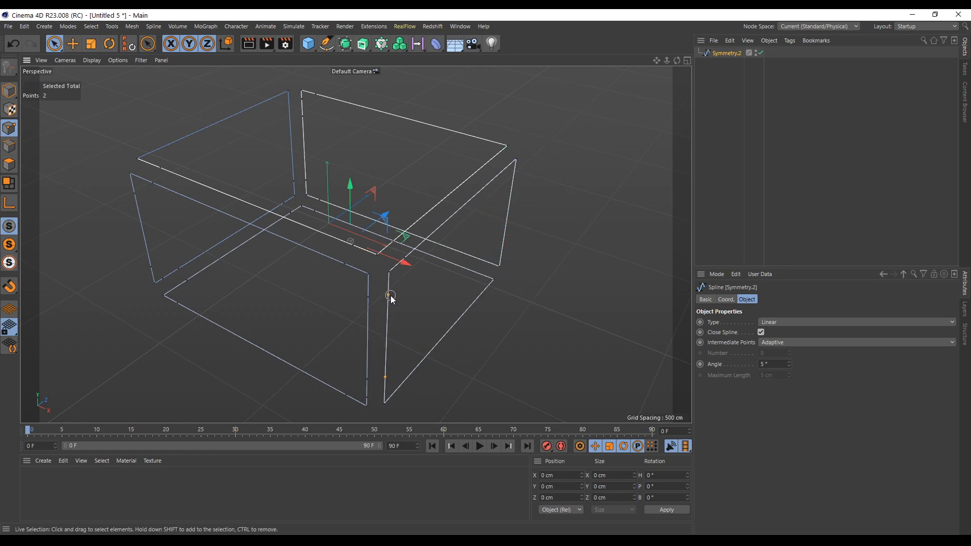
{"action": "left_click", "coordinate": [366, 297]}
{"action": "left_click_drag", "start_coordinate": [366, 400], "coordinate": [367, 400]}
{"action": "key", "text": "Delete"}
{"action": "left_click", "coordinate": [345, 395]}
{"action": "key", "text": "Delete"}
{"action": "left_click", "coordinate": [345, 265]}
{"action": "key", "text": "Delete"}
{"action": "left_click", "coordinate": [402, 246]}
{"action": "key", "text": "Delete"}
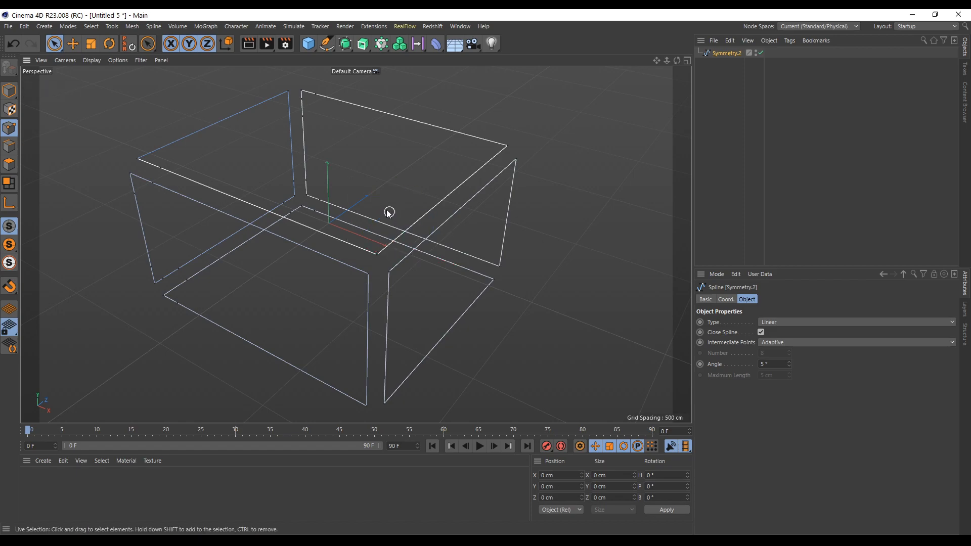
Delete the redundant intermediate points on the edges around the box's rear and side corners.
{"action": "mouse_move", "coordinate": [320, 213]}
{"action": "left_mouse_down"}
{"action": "mouse_move", "coordinate": [321, 203]}
{"action": "mouse_move", "coordinate": [280, 204]}
{"action": "mouse_move", "coordinate": [292, 181]}
{"action": "mouse_move", "coordinate": [305, 180]}
{"action": "left_mouse_up"}
{"action": "key", "text": "Delete"}
{"action": "key", "text": "Delete"}
{"action": "key", "text": "Delete"}
{"action": "mouse_move", "coordinate": [306, 116]}
{"action": "left_mouse_down"}
{"action": "mouse_move", "coordinate": [298, 99]}
{"action": "mouse_move", "coordinate": [316, 89]}
{"action": "left_mouse_up"}
{"action": "key", "text": "Delete"}
{"action": "key", "text": "Delete"}
{"action": "left_click", "coordinate": [135, 193]}
{"action": "key", "text": "Delete"}
{"action": "left_click", "coordinate": [177, 274]}
{"action": "key", "text": "Delete"}
{"action": "left_click_drag", "start_coordinate": [185, 281], "coordinate": [209, 263]}
{"action": "key", "text": "Delete"}
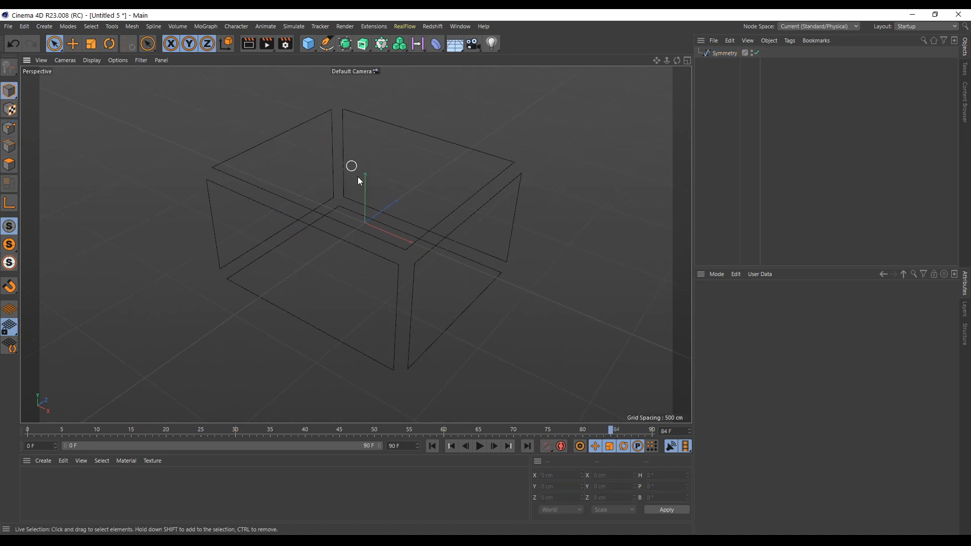
Try sweeping a rectangle profile along the Symmetry spline, scaling the rectangle to about 34.8 cm square.
{"action": "left_click", "coordinate": [723, 53]}
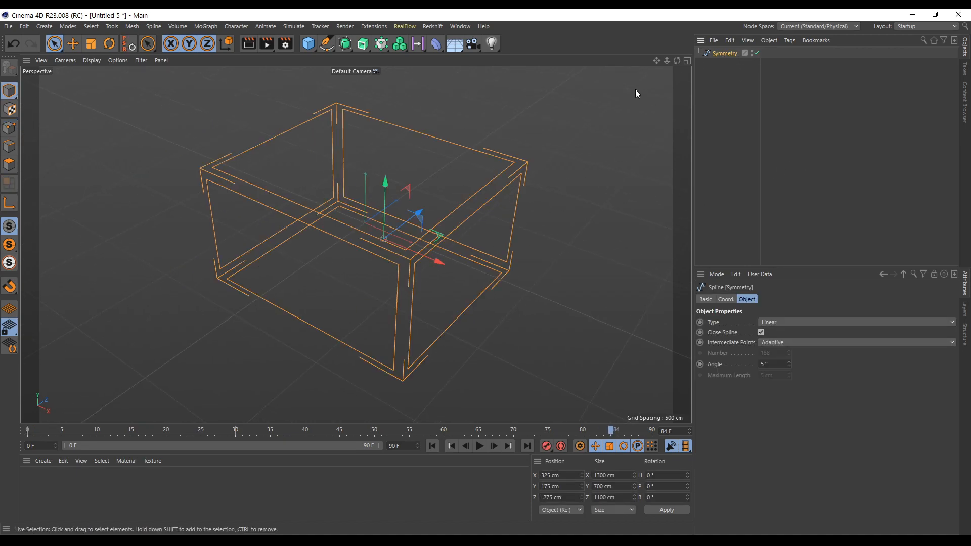
{"action": "left_click", "coordinate": [363, 44]}
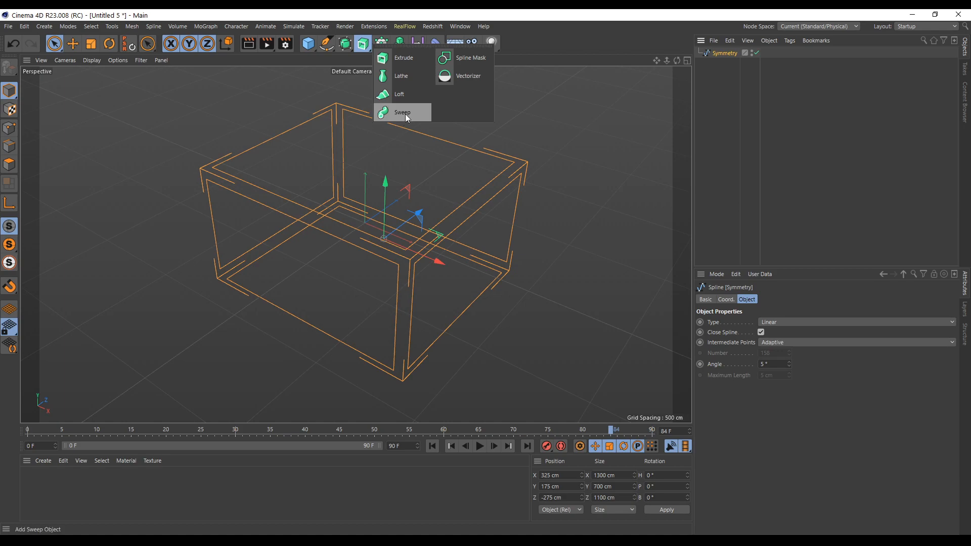
{"action": "left_click", "coordinate": [390, 109], "text": "alt"}
{"action": "left_click", "coordinate": [327, 44]}
{"action": "left_click", "coordinate": [439, 129], "text": "shift"}
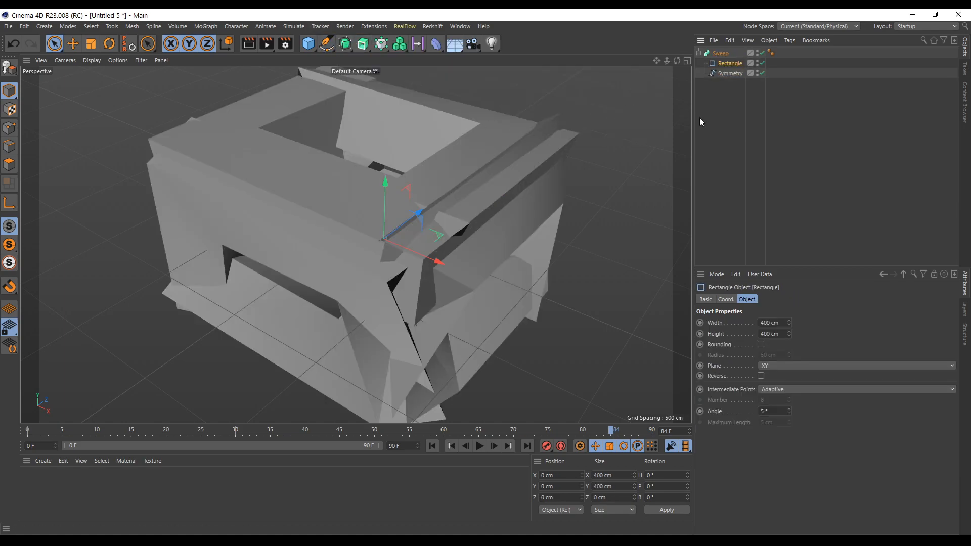
{"action": "key", "text": "t"}
{"action": "left_click_drag", "start_coordinate": [612, 138], "coordinate": [349, 320]}
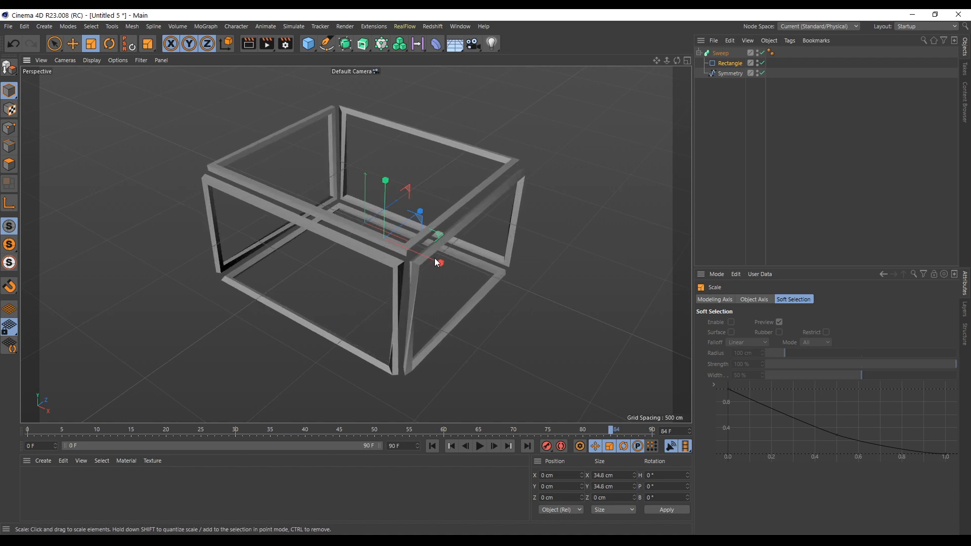
Examine the swept frame's corners from several angles and remove the Sweep and rectangle, keeping the Symmetry spline.
{"action": "left_click", "coordinate": [724, 73]}
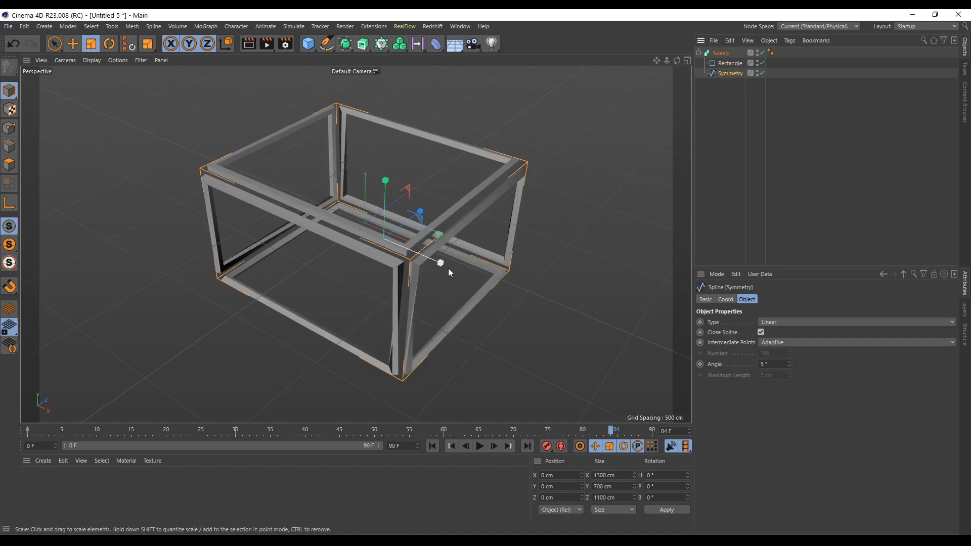
{"action": "left_click", "coordinate": [731, 63]}
{"action": "scroll", "coordinate": [380, 194], "scroll_direction": "up", "scroll_amount": 3}
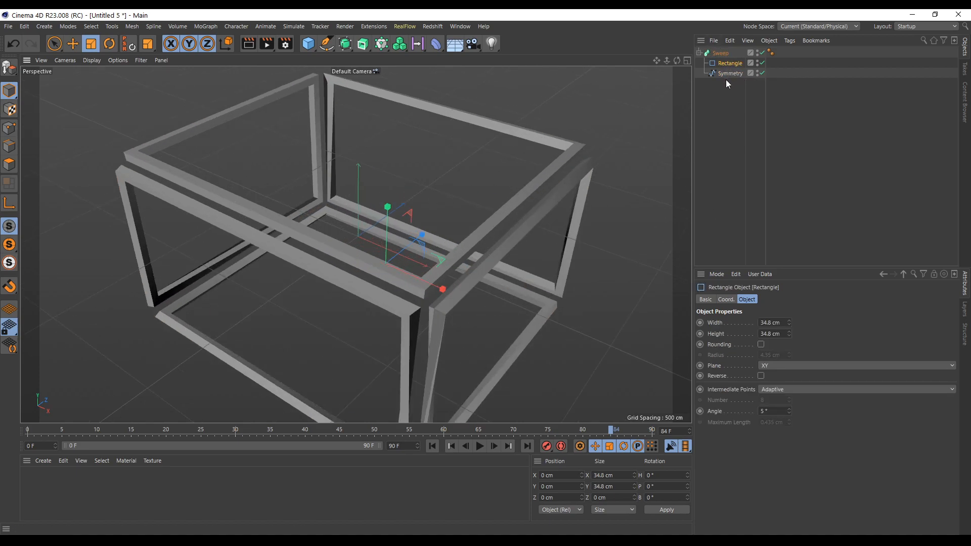
{"action": "left_click_drag", "start_coordinate": [557, 290], "coordinate": [301, 141], "text": "alt"}
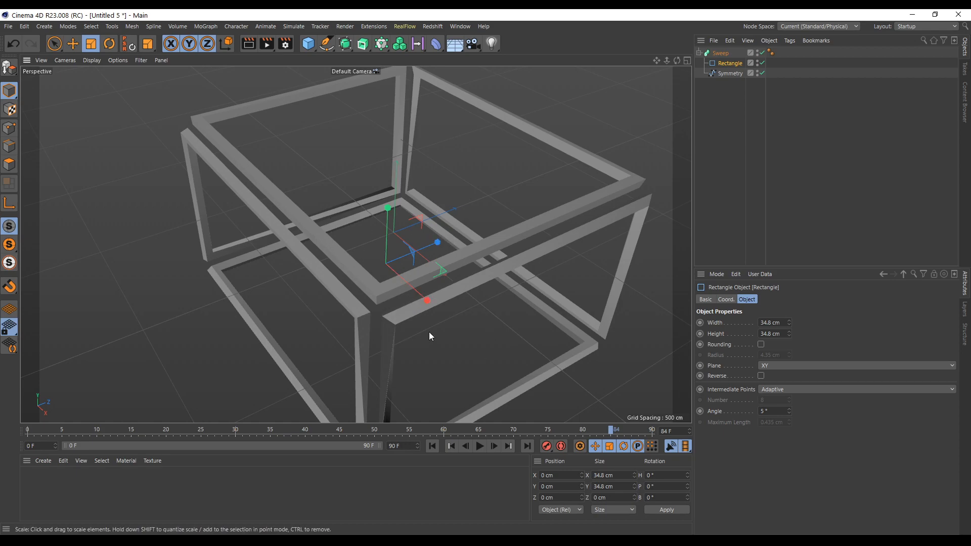
{"action": "left_click_drag", "start_coordinate": [296, 328], "coordinate": [393, 190], "text": "alt"}
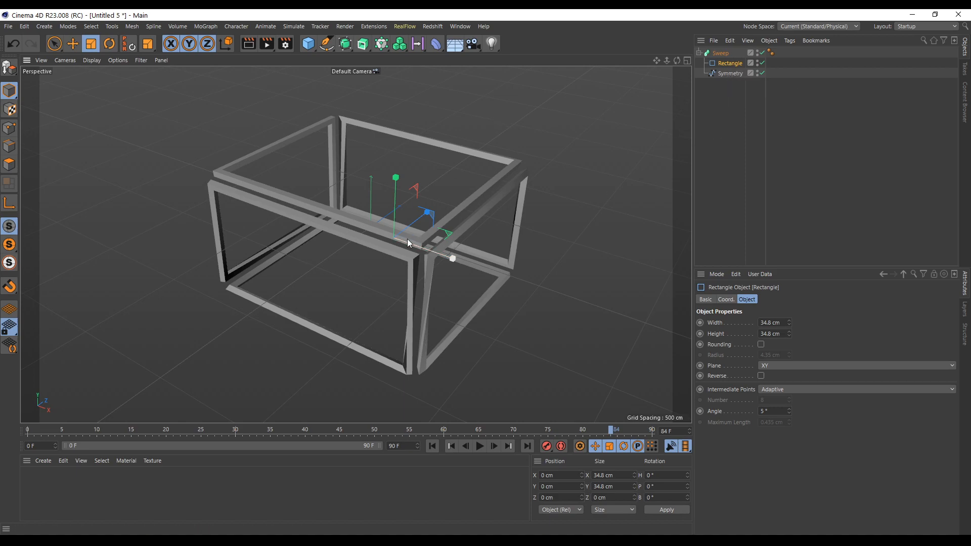
{"action": "scroll", "coordinate": [408, 239], "scroll_direction": "up", "scroll_amount": 1}
{"action": "key", "text": "Delete"}
{"action": "left_click", "coordinate": [725, 62]}
{"action": "left_click", "coordinate": [717, 53]}
{"action": "key", "text": "Delete"}
{"action": "left_click", "coordinate": [879, 141]}
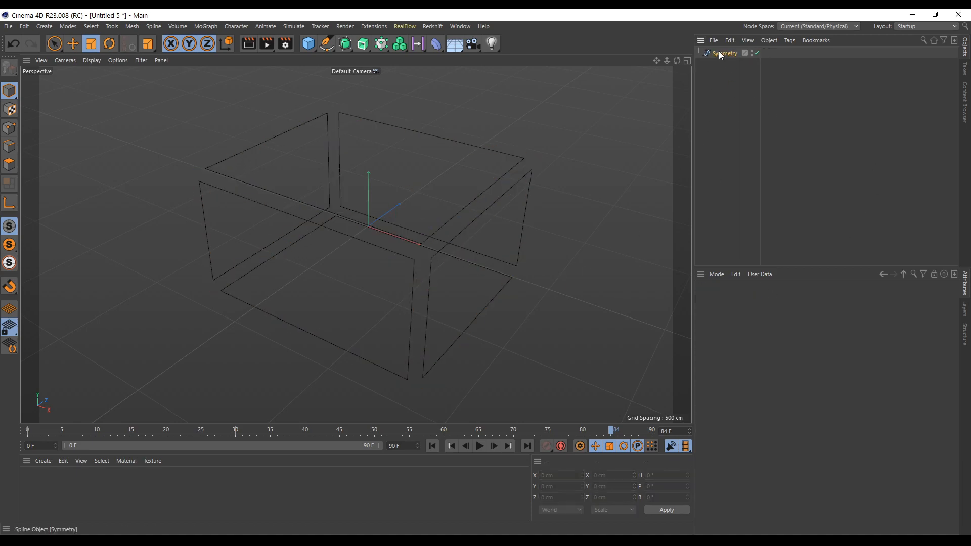
{"action": "left_click", "coordinate": [721, 53]}
{"action": "left_click", "coordinate": [540, 332]}
{"action": "left_click", "coordinate": [308, 44]}
{"action": "key", "text": "ctrl+z"}
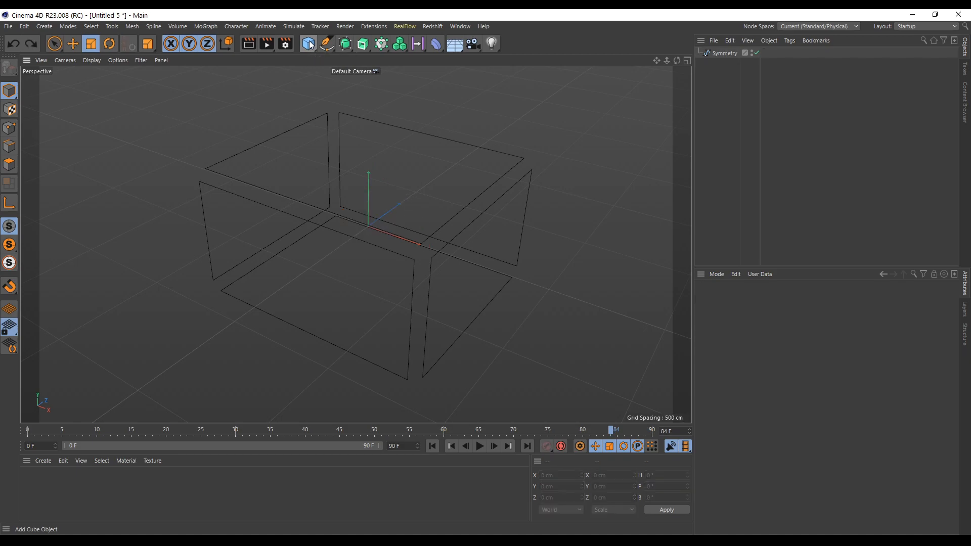
Add a plane 40 cm wide and 40 cm high with one width segment and one height segment.
{"action": "left_click", "coordinate": [310, 45]}
{"action": "left_click", "coordinate": [403, 76]}
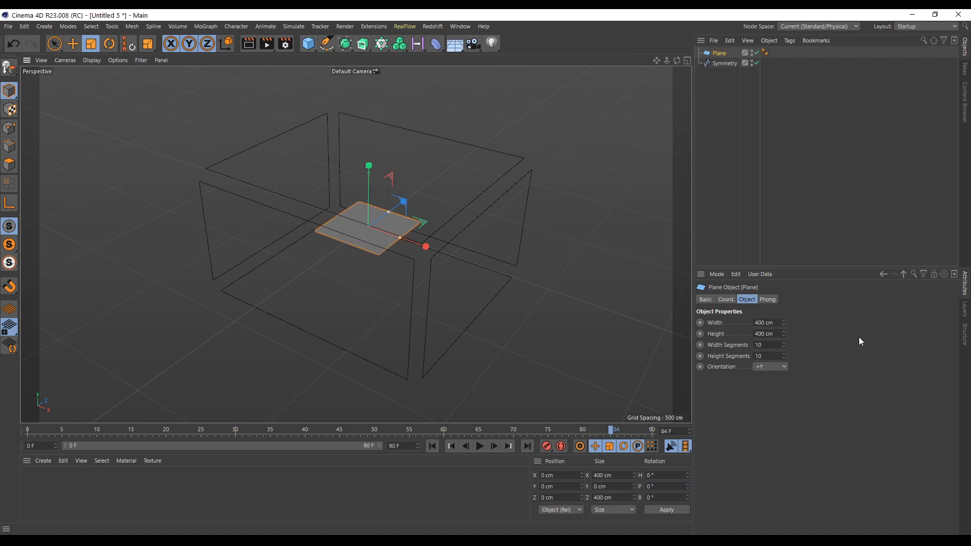
{"action": "left_click", "coordinate": [759, 345]}
{"action": "left_click", "coordinate": [769, 322]}
{"action": "type", "text": "40"}
{"action": "key", "text": "Tab"}
{"action": "type", "text": "40"}
{"action": "key", "text": "Return"}
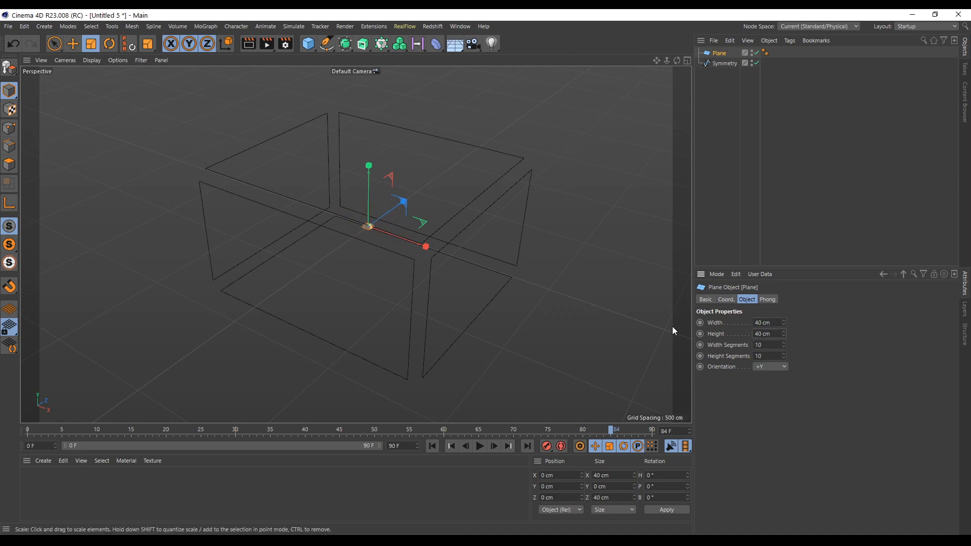
{"action": "type", "text": "1"}
Convert the plane into an editable polygon object and activate the Live Selection tool.
{"action": "left_click", "coordinate": [715, 76]}
{"action": "left_click", "coordinate": [719, 53]}
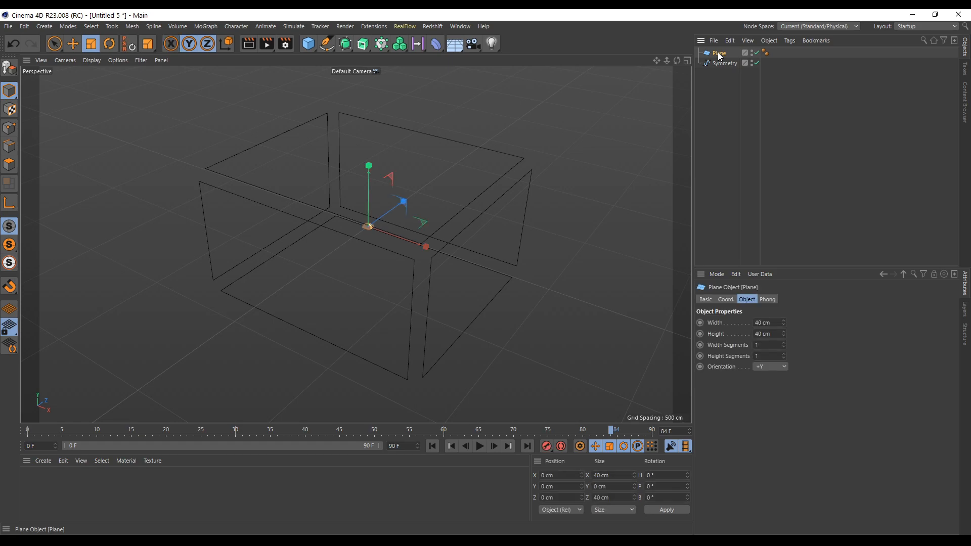
{"action": "left_click", "coordinate": [494, 223]}
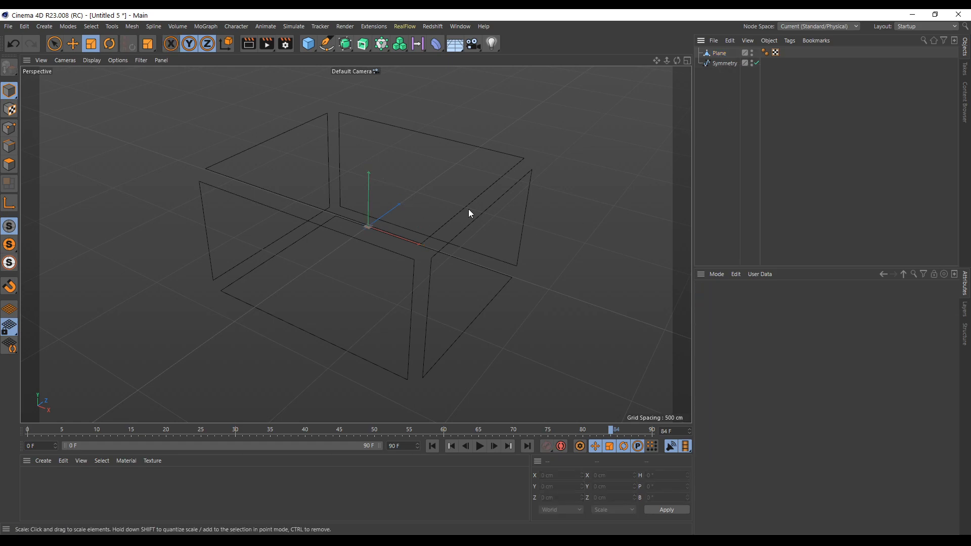
{"action": "left_click", "coordinate": [53, 49]}
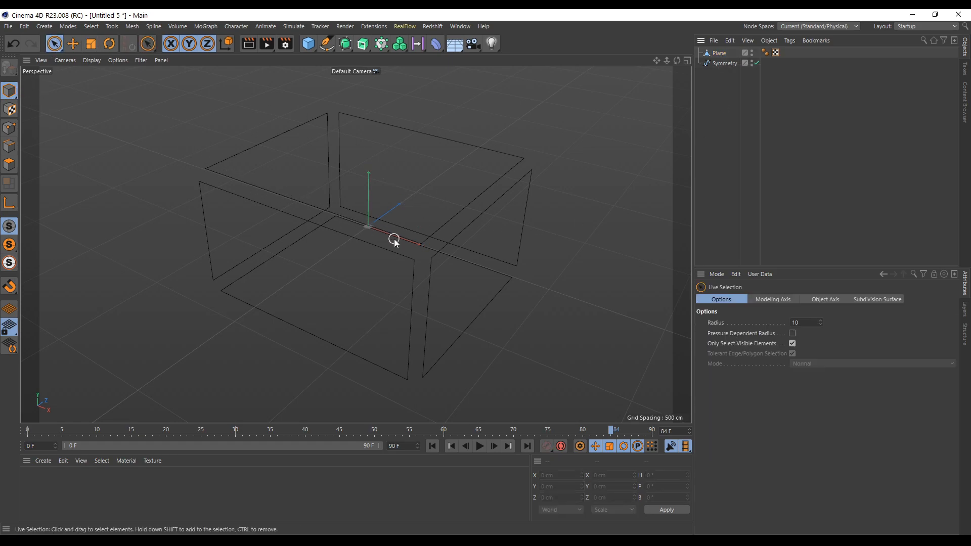
Move the plane to the spline's lower front corner, at about X -649.6, Y -300.6, Z -550.2 cm.
{"action": "left_click", "coordinate": [726, 51]}
{"action": "left_click_drag", "start_coordinate": [423, 223], "coordinate": [264, 290]}
{"action": "key", "text": "o"}
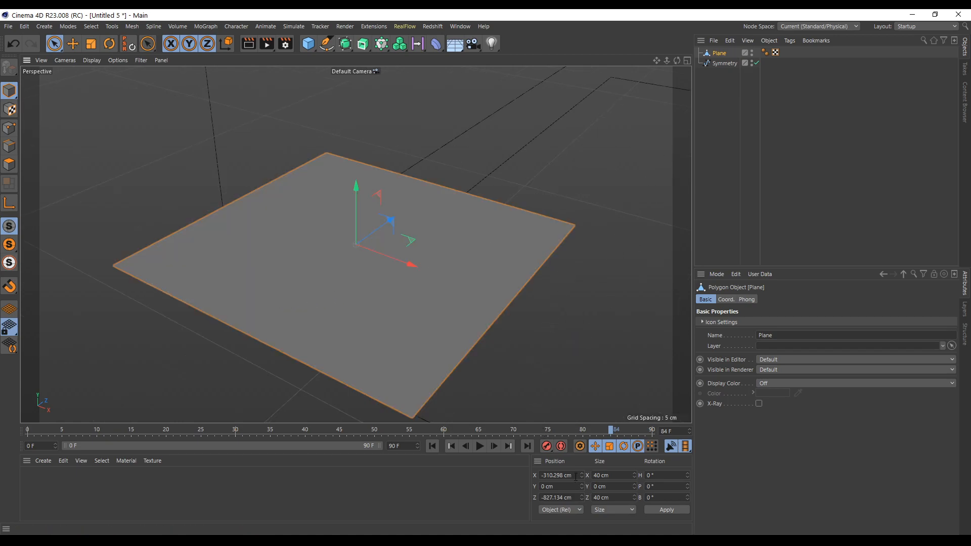
{"action": "key", "text": "F5"}
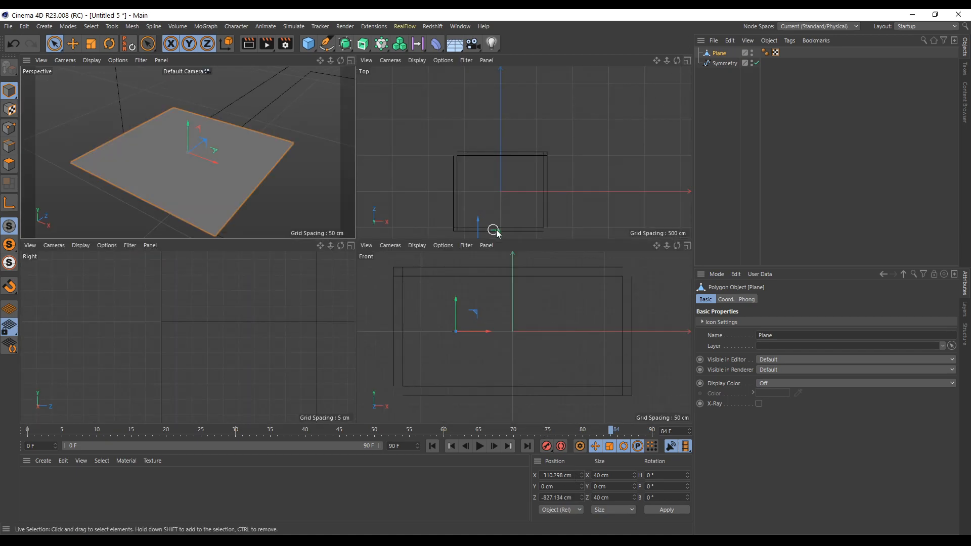
{"action": "left_click_drag", "start_coordinate": [656, 247], "coordinate": [717, 223]}
{"action": "left_click_drag", "start_coordinate": [538, 288], "coordinate": [477, 347]}
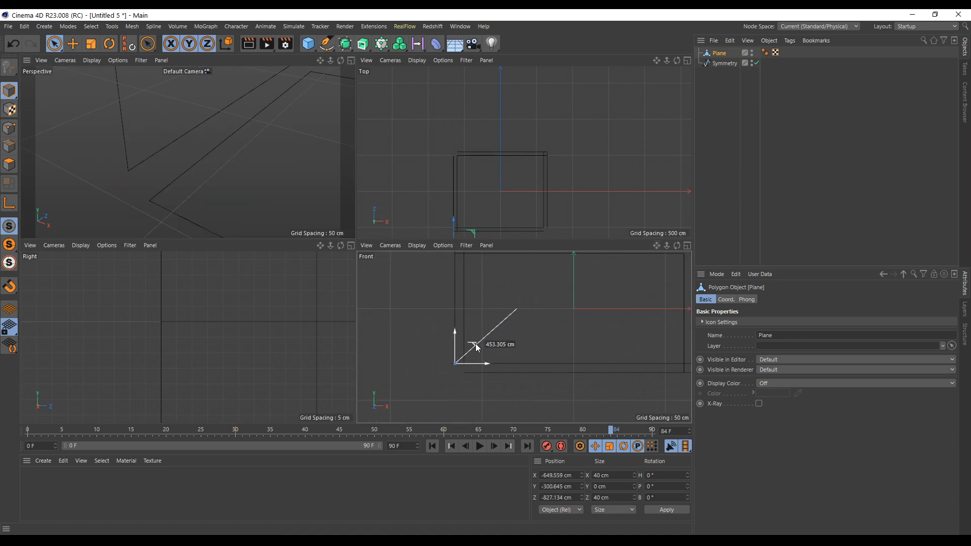
{"action": "scroll", "coordinate": [186, 152], "scroll_direction": "down", "scroll_amount": 5}
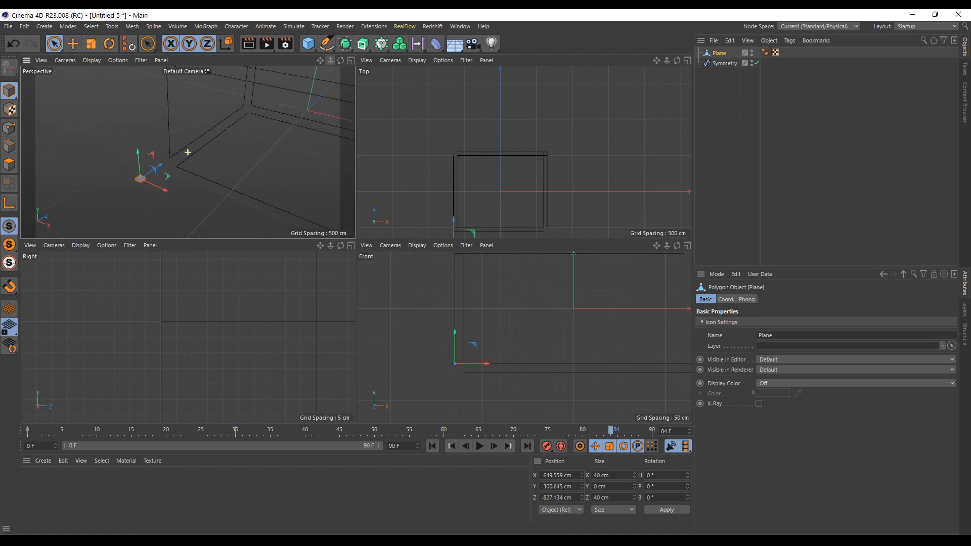
{"action": "scroll", "coordinate": [299, 293], "scroll_direction": "down", "scroll_amount": 5}
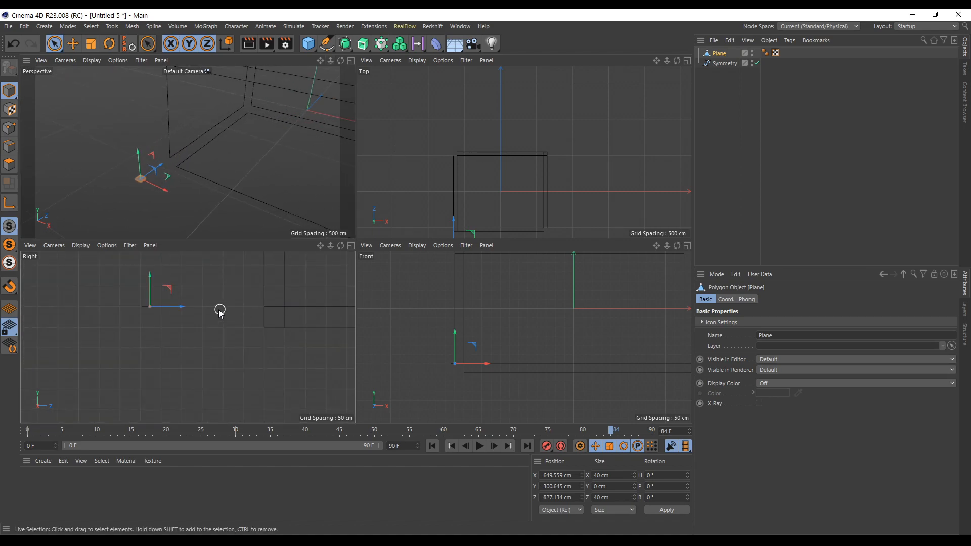
{"action": "left_click_drag", "start_coordinate": [178, 310], "coordinate": [291, 305]}
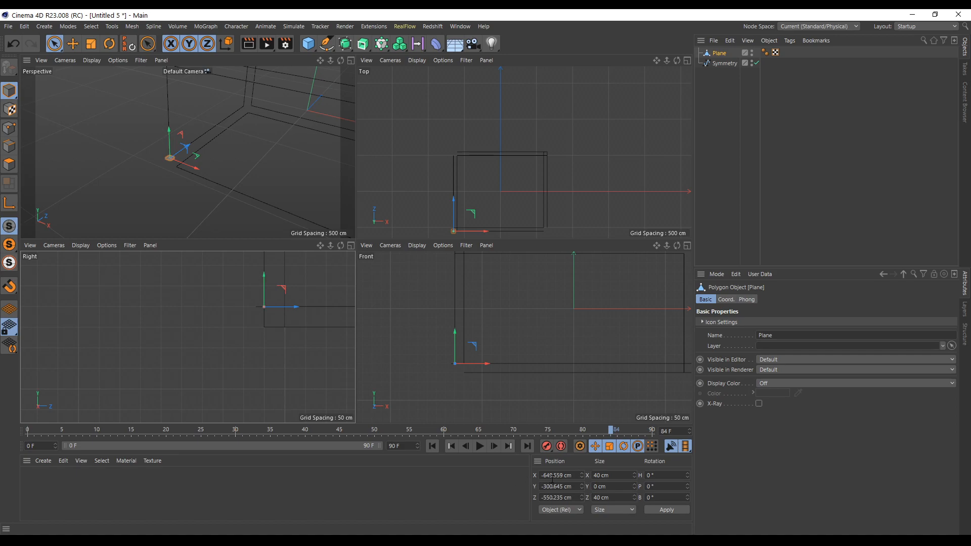
Set the plane's position to X -650, Y -300 and Z -550 cm.
{"action": "double_click", "coordinate": [546, 475]}
{"action": "type", "text": "-65"}
{"action": "double_click", "coordinate": [554, 487]}
{"action": "type", "text": "-300"}
{"action": "double_click", "coordinate": [555, 497]}
{"action": "type", "text": "-550"}
{"action": "key", "text": "Return"}
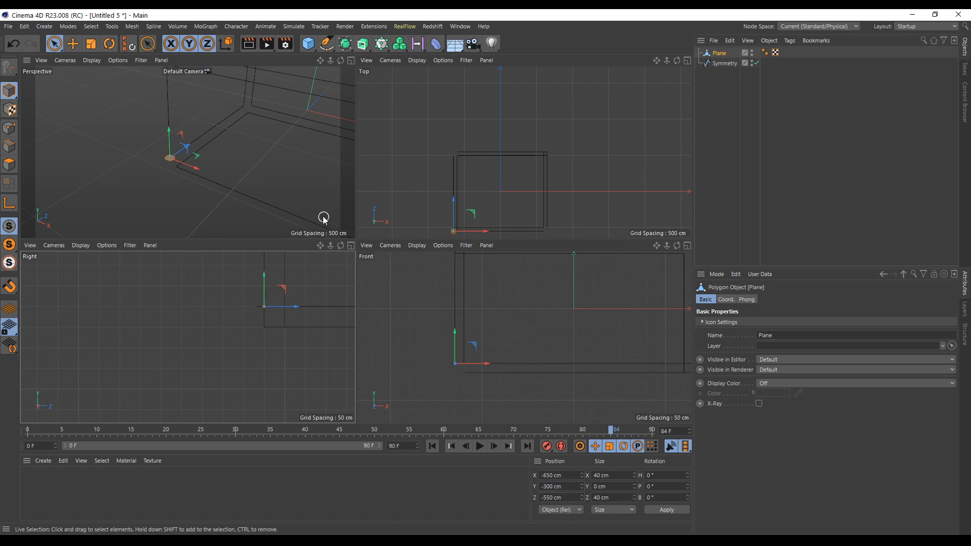
Lower the plane along its vertical axis to Y -320 cm at the spline's lower front corner.
{"action": "scroll", "coordinate": [170, 151], "scroll_direction": "up", "scroll_amount": 4}
{"action": "scroll", "coordinate": [130, 129], "scroll_direction": "up", "scroll_amount": 3}
{"action": "scroll", "coordinate": [156, 156], "scroll_direction": "up", "scroll_amount": 4}
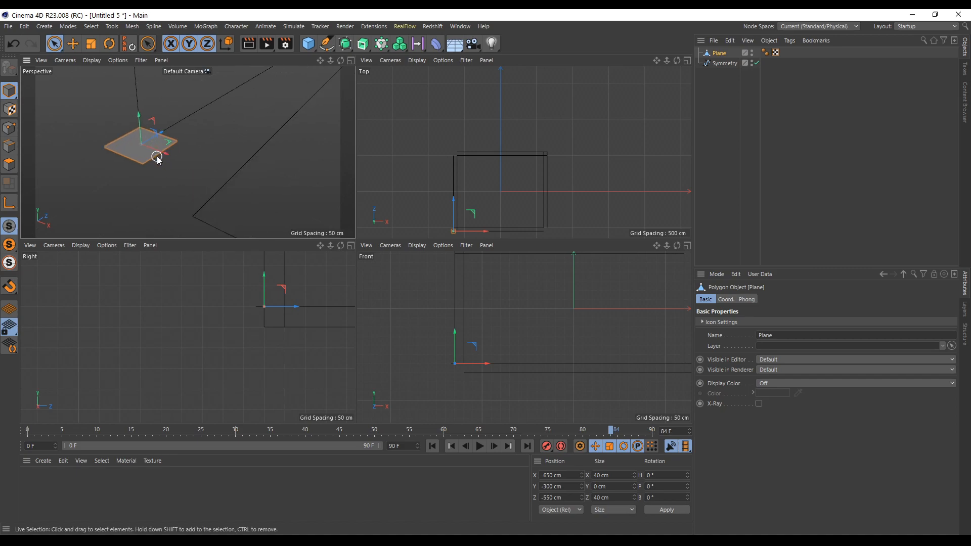
{"action": "scroll", "coordinate": [132, 161], "scroll_direction": "up", "scroll_amount": 2}
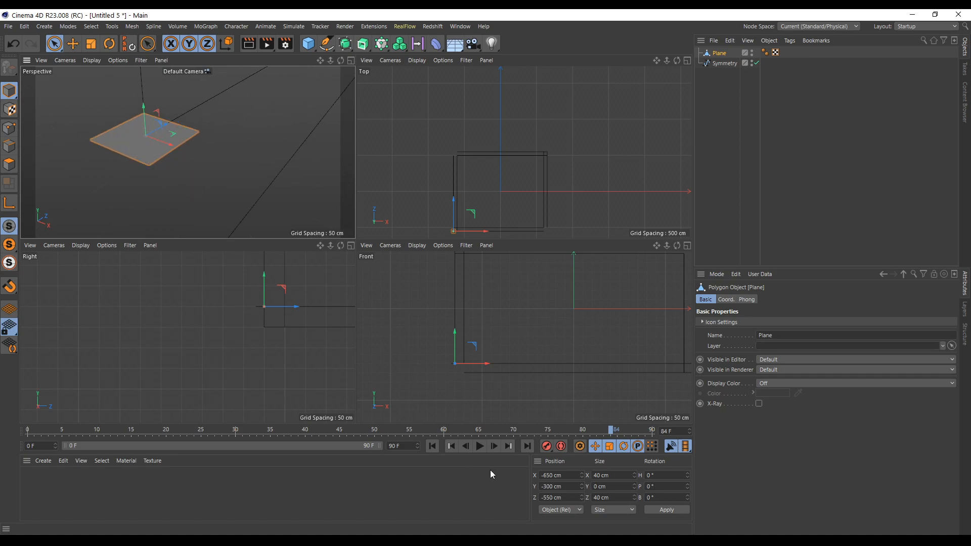
{"action": "left_click_drag", "start_coordinate": [144, 111], "coordinate": [149, 142]}
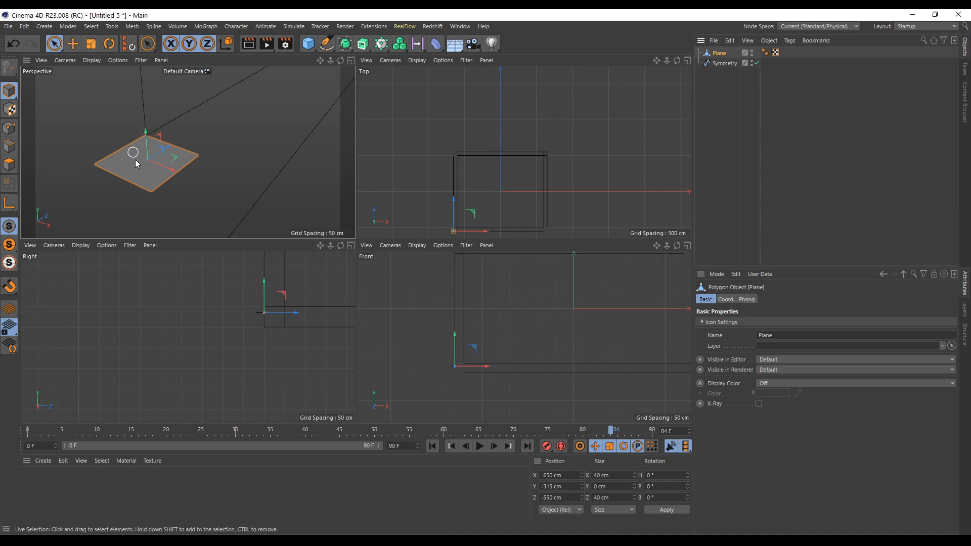
{"action": "left_click_drag", "start_coordinate": [145, 135], "coordinate": [147, 144]}
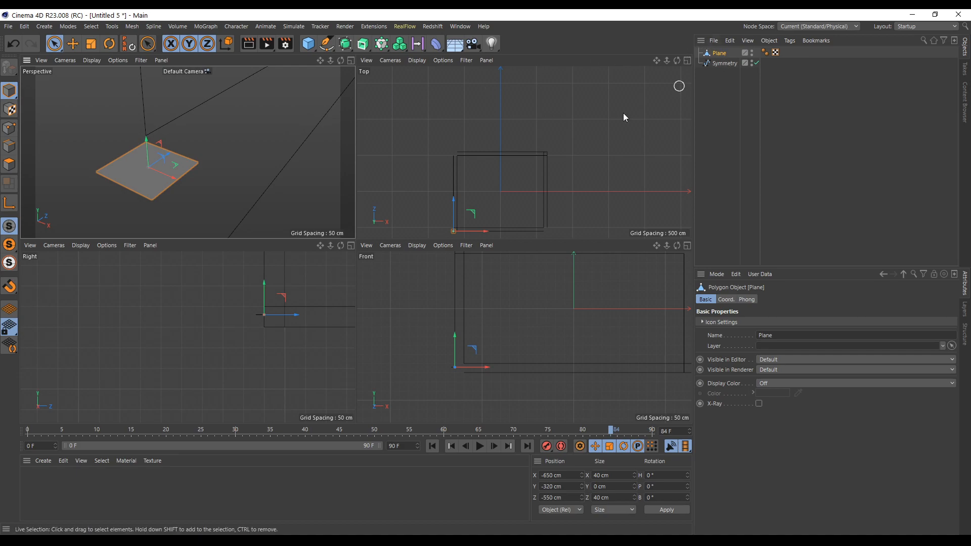
Switch to polygon mode, select the plane's face and extrude it upward by 40 cm.
{"action": "left_click", "coordinate": [10, 165]}
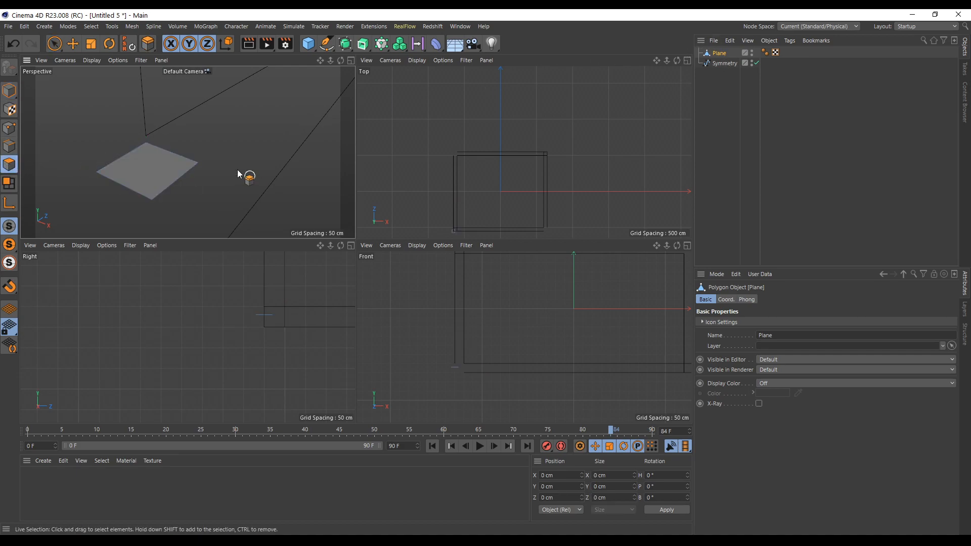
{"action": "key", "text": "d"}
{"action": "left_click", "coordinate": [189, 164]}
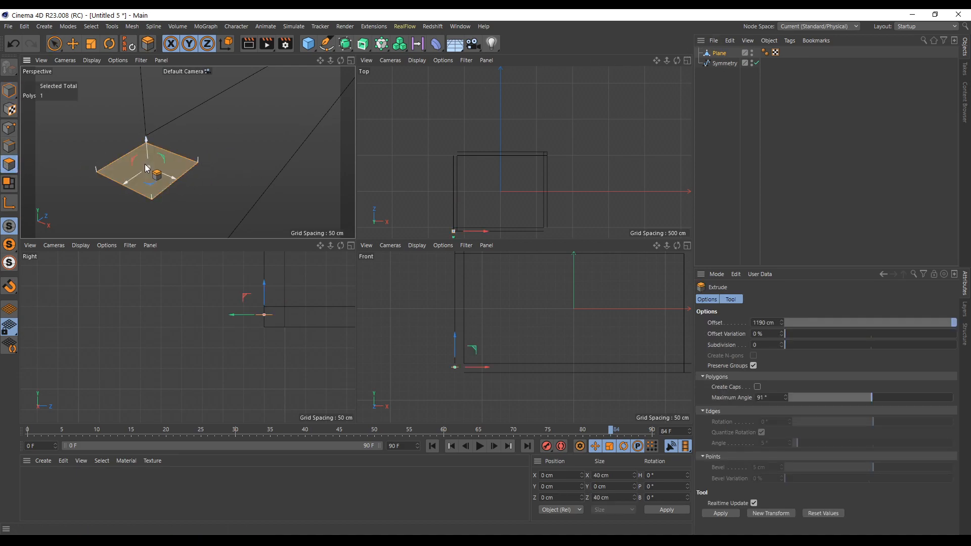
{"action": "left_click_drag", "start_coordinate": [258, 162], "coordinate": [280, 145]}
{"action": "double_click", "coordinate": [764, 323]}
{"action": "type", "text": "40"}
{"action": "key", "text": "Return"}
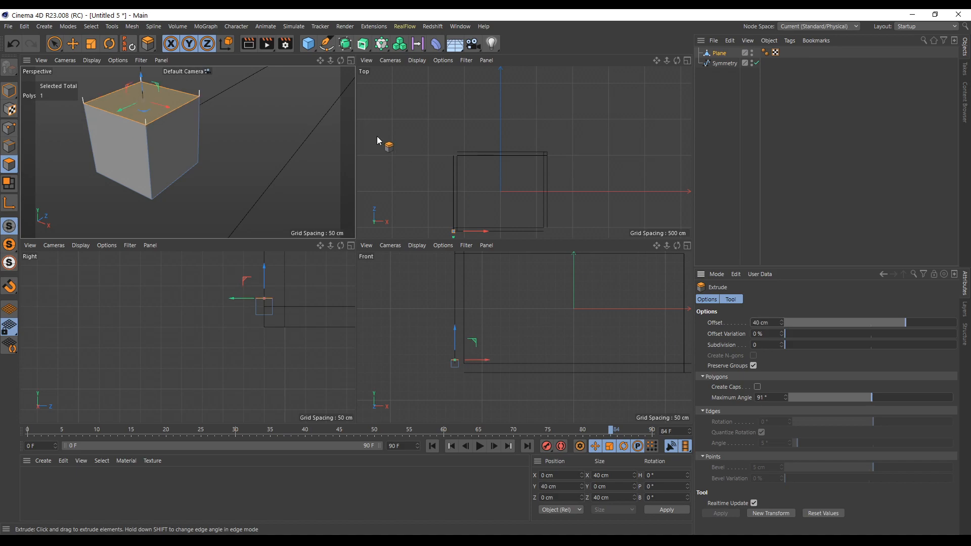
Extrude the block's top polygon upward along the vertical spline edge with an offset of 550 cm.
{"action": "left_click_drag", "start_coordinate": [261, 154], "coordinate": [150, 145], "text": "alt"}
{"action": "scroll", "coordinate": [229, 160], "scroll_direction": "down", "scroll_amount": 5}
{"action": "mouse_move", "coordinate": [229, 159]}
{"action": "left_mouse_down", "text": "alt"}
{"action": "mouse_move", "coordinate": [295, 189]}
{"action": "mouse_move", "coordinate": [236, 165]}
{"action": "left_mouse_up", "text": "alt"}
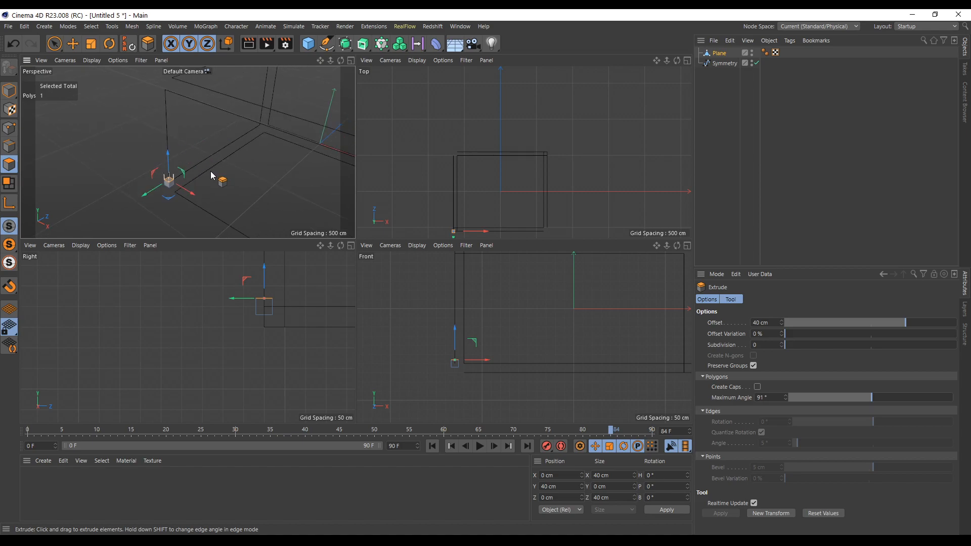
{"action": "left_click_drag", "start_coordinate": [213, 175], "coordinate": [334, 175]}
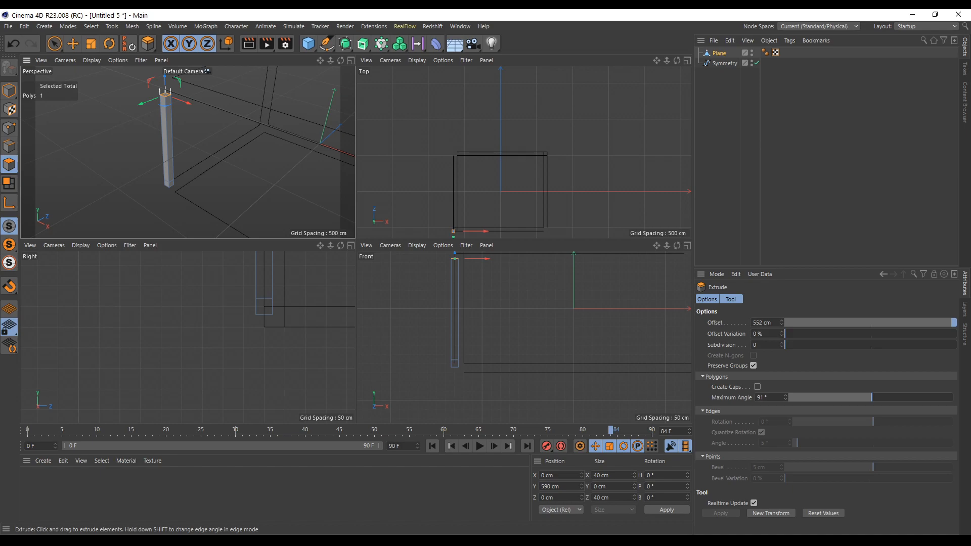
{"action": "left_click_drag", "start_coordinate": [771, 322], "coordinate": [709, 347]}
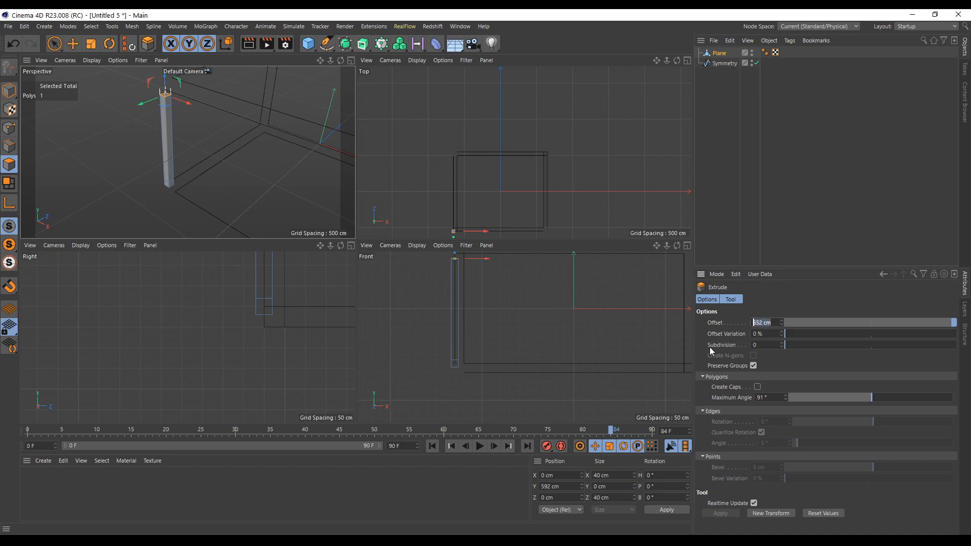
{"action": "scroll", "coordinate": [148, 91], "scroll_direction": "up", "scroll_amount": 8}
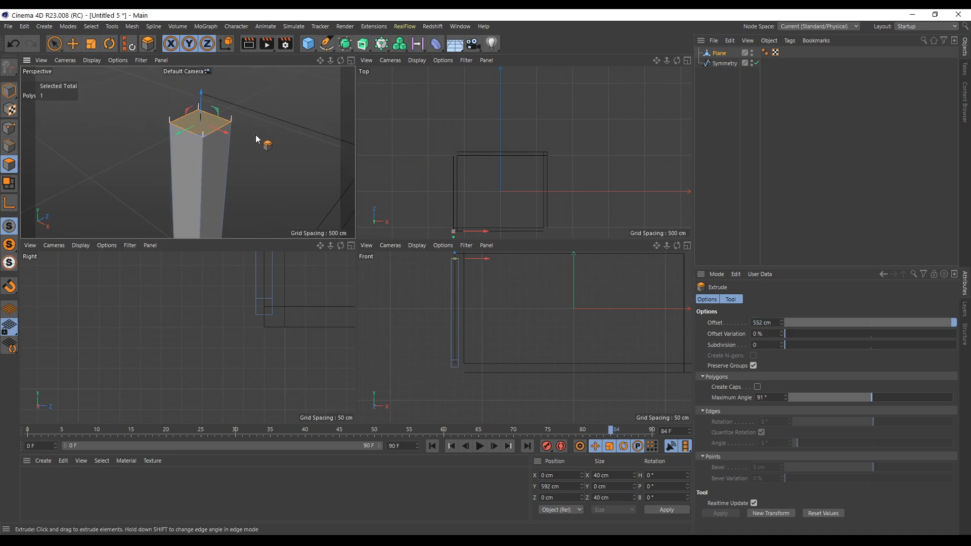
{"action": "mouse_move", "coordinate": [346, 61]}
{"action": "left_mouse_down"}
{"action": "mouse_move", "coordinate": [346, 88]}
{"action": "mouse_move", "coordinate": [346, 61]}
{"action": "left_mouse_up"}
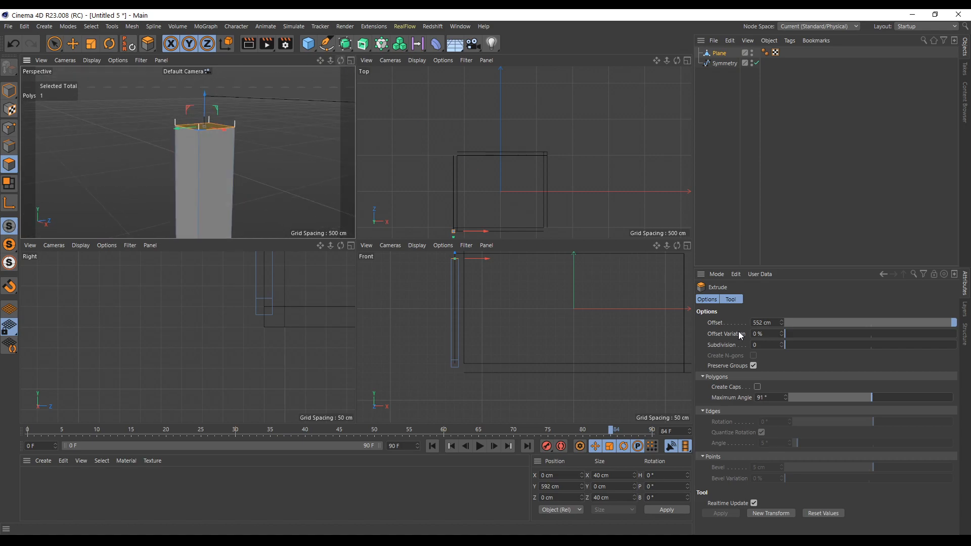
{"action": "left_click", "coordinate": [770, 322]}
{"action": "type", "text": "550"}
{"action": "key", "text": "Return"}
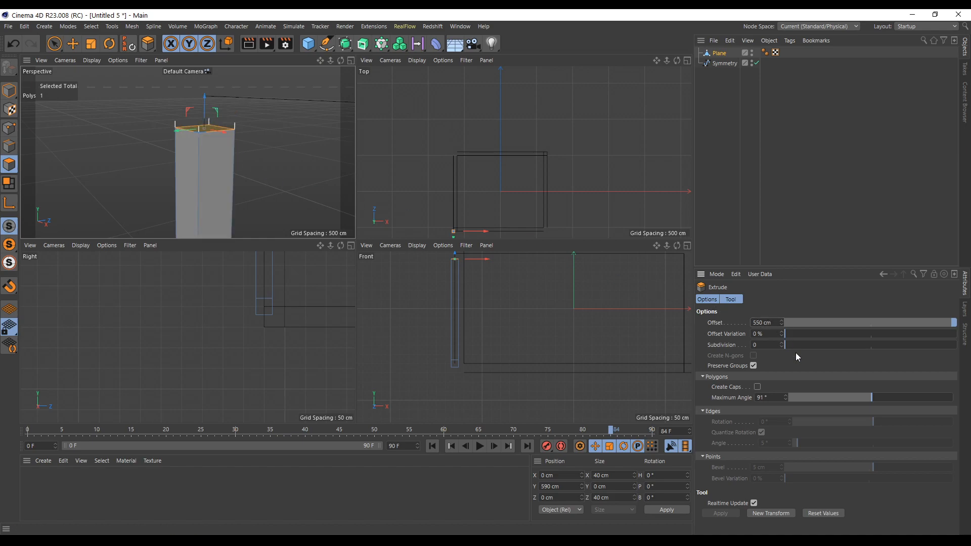
Try an extrusion offset of 570 cm for the post and undo the extrusion.
{"action": "key", "text": "BackSpace"}
{"action": "type", "text": "7"}
{"action": "key", "text": "Return"}
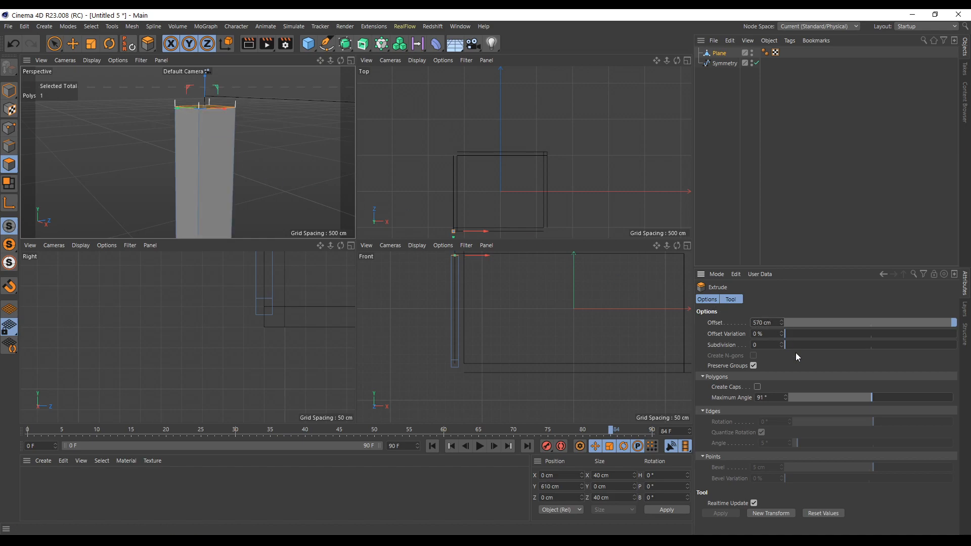
{"action": "key", "text": "ctrl+z"}
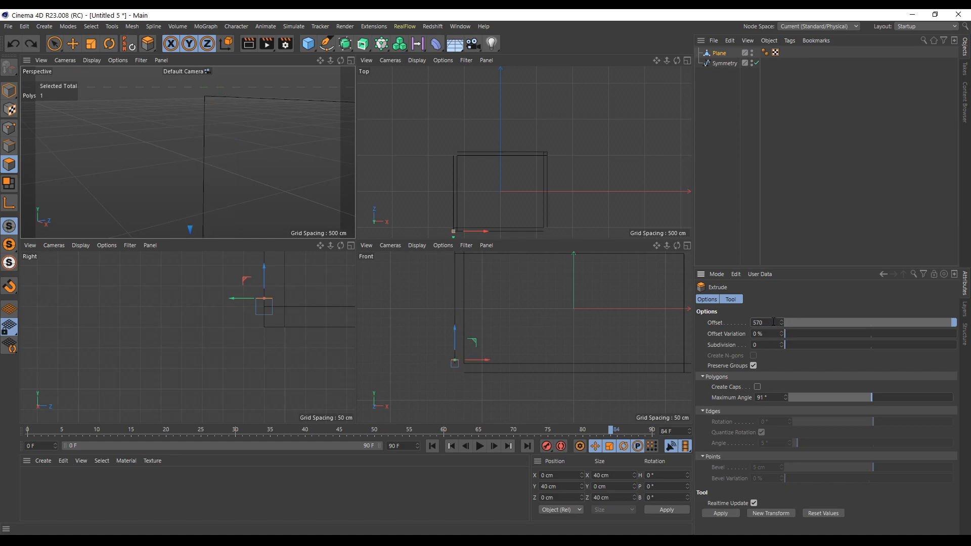
Reapply the extrusion of the block's top polygon and set its offset to 560 cm.
{"action": "type", "text": "0"}
{"action": "key", "text": "Return"}
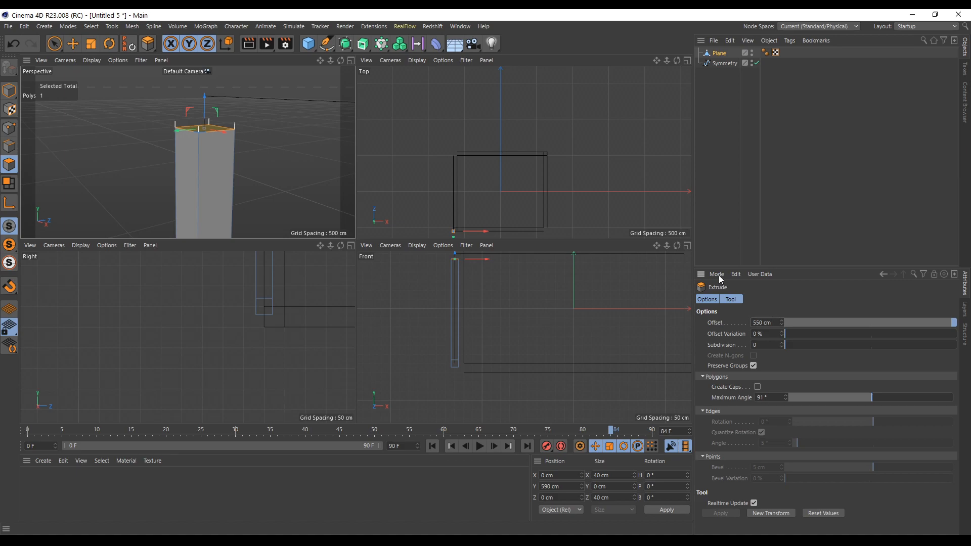
{"action": "key", "text": "BackSpace"}
{"action": "type", "text": "6"}
{"action": "key", "text": "Return"}
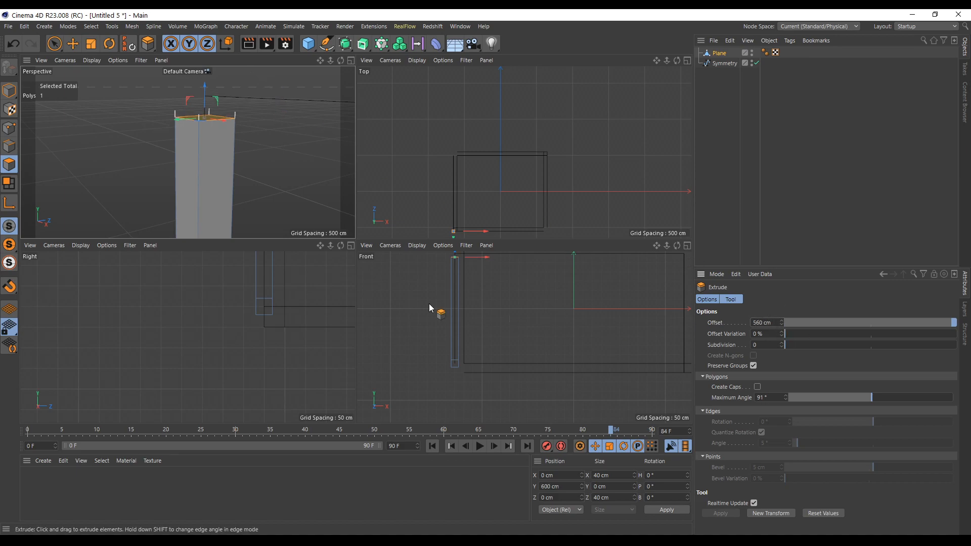
Extrude the post's top polygon by another 40 cm to form the upper corner block.
{"action": "left_click_drag", "start_coordinate": [260, 174], "coordinate": [276, 174]}
{"action": "left_click_drag", "start_coordinate": [776, 323], "coordinate": [697, 323]}
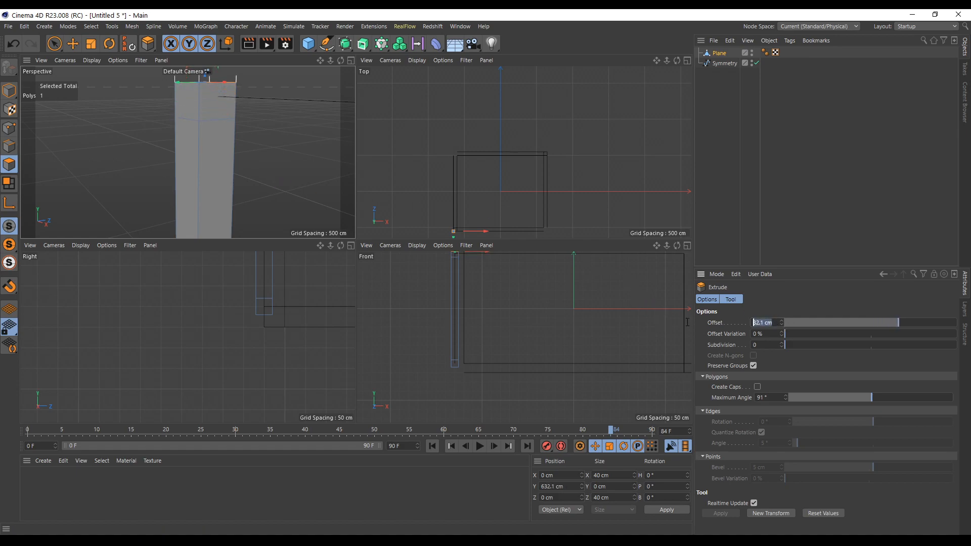
{"action": "type", "text": "40"}
{"action": "key", "text": "Return"}
Select the side polygon of the upper corner block that faces along the top front spline edge.
{"action": "left_click_drag", "start_coordinate": [341, 60], "coordinate": [223, 45]}
{"action": "left_click", "coordinate": [207, 122]}
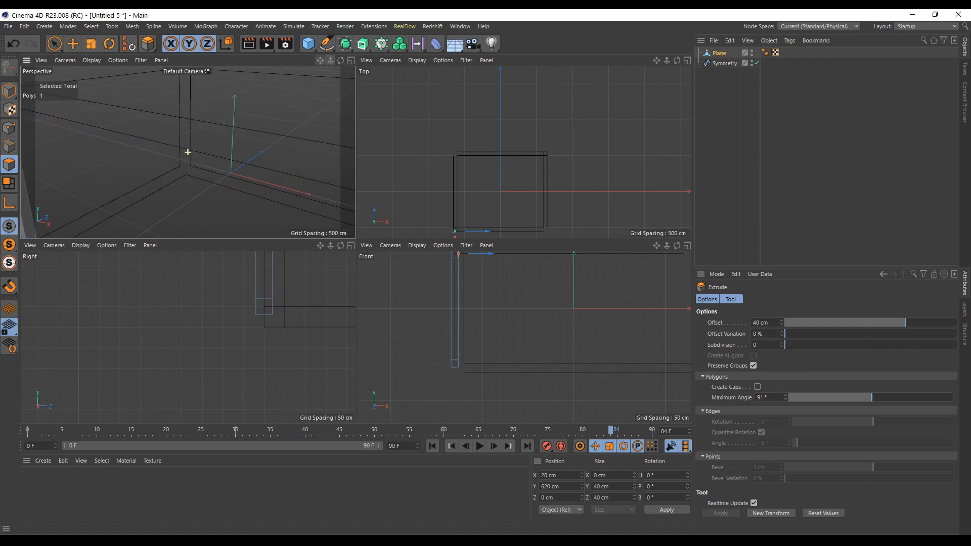
{"action": "left_click_drag", "start_coordinate": [330, 60], "coordinate": [283, 65]}
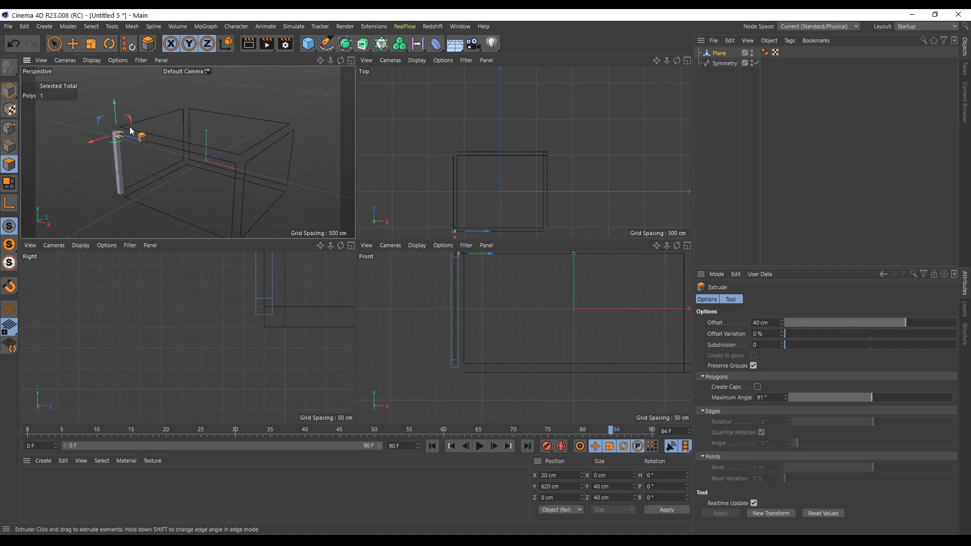
Extrude the selected side polygon 1200 cm along the top front edge, plus a 40 cm end block.
{"action": "left_click_drag", "start_coordinate": [180, 156], "coordinate": [279, 160]}
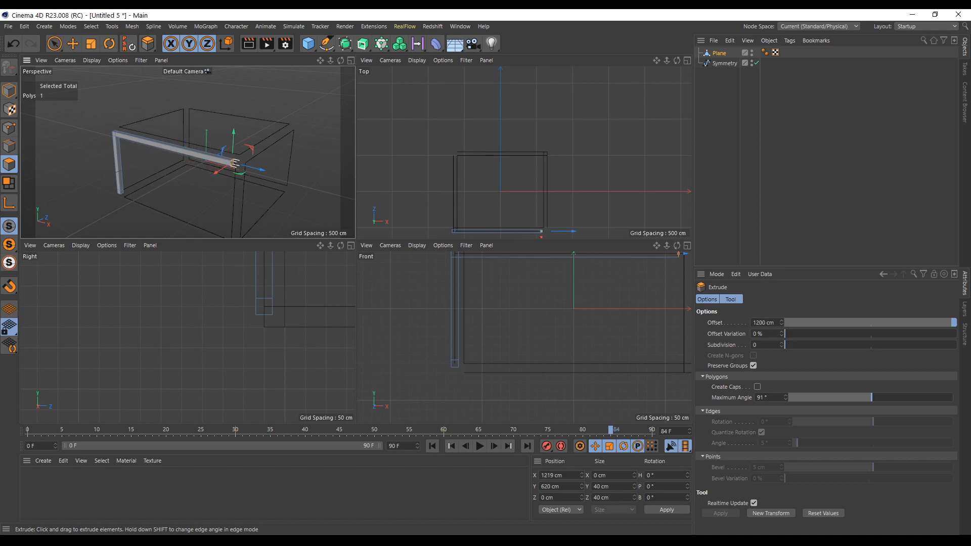
{"action": "scroll", "coordinate": [260, 170], "scroll_direction": "up", "scroll_amount": 6}
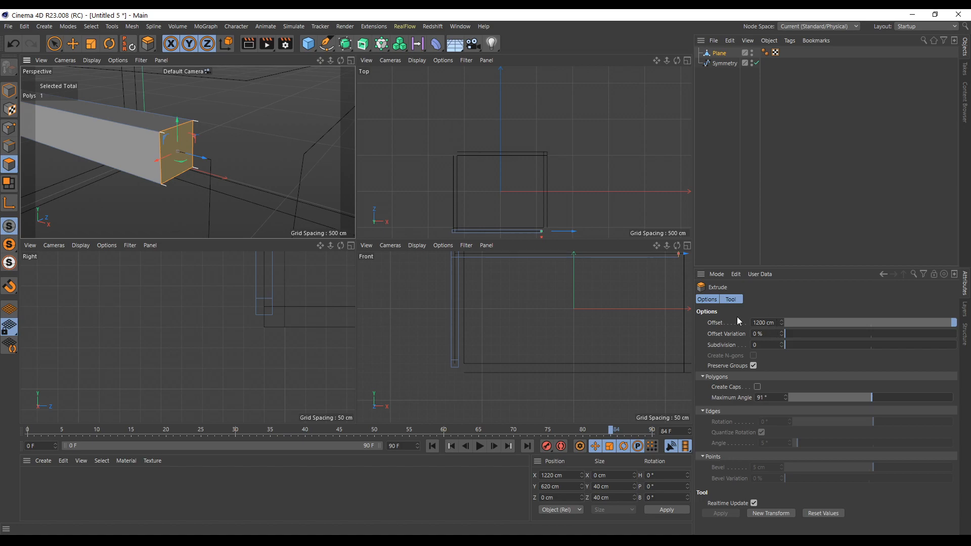
{"action": "left_click_drag", "start_coordinate": [245, 186], "coordinate": [267, 185]}
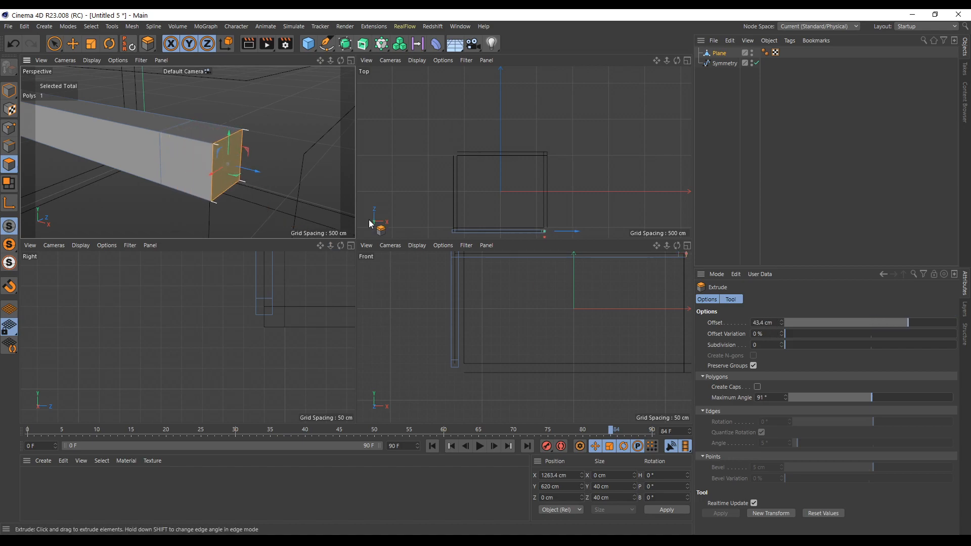
{"action": "double_click", "coordinate": [777, 324]}
{"action": "type", "text": "40"}
{"action": "key", "text": "Return"}
Undo the top beam extrusions back to the upper corner block.
{"action": "left_click_drag", "start_coordinate": [278, 181], "coordinate": [298, 64], "text": "alt"}
{"action": "left_click_drag", "start_coordinate": [215, 200], "coordinate": [309, 177]}
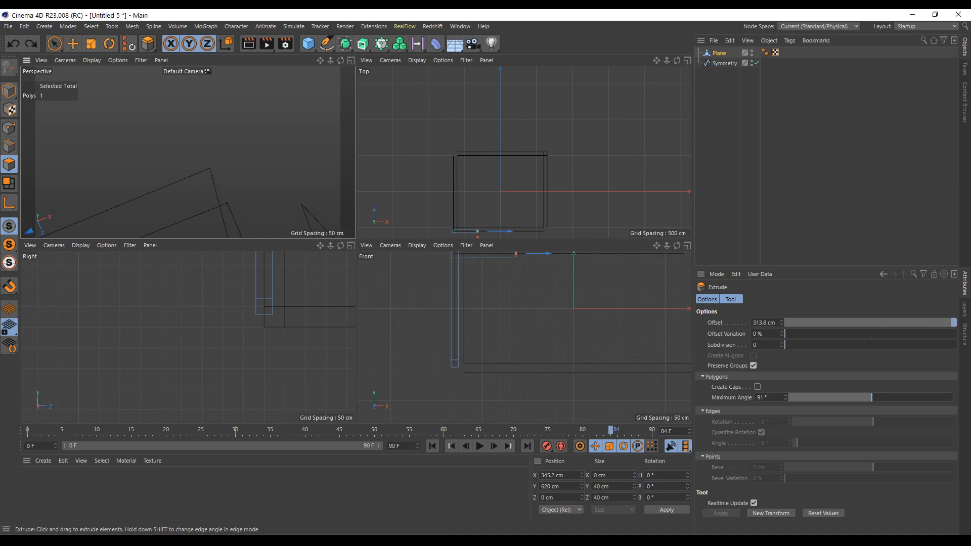
{"action": "left_click_drag", "start_coordinate": [111, 228], "coordinate": [26, 261]}
{"action": "key", "text": "ctrl+z"}
Enlarge the perspective view and extrude the corner block's side polygon 1210 cm along the top front spline edge.
{"action": "left_click_drag", "start_coordinate": [342, 60], "coordinate": [379, 49]}
{"action": "left_click", "coordinate": [350, 60]}
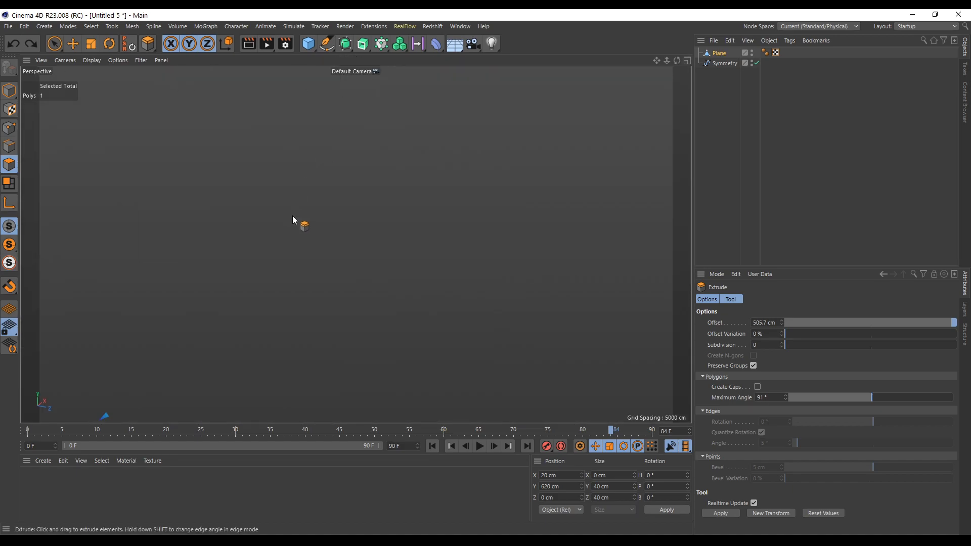
{"action": "key", "text": "s"}
{"action": "scroll", "coordinate": [356, 270], "scroll_direction": "down", "scroll_amount": 8}
{"action": "left_click_drag", "start_coordinate": [433, 260], "coordinate": [451, 314], "text": "alt"}
{"action": "middle_click_drag", "start_coordinate": [451, 314], "coordinate": [238, 253], "text": "alt"}
{"action": "scroll", "coordinate": [203, 232], "scroll_direction": "down", "scroll_amount": 3}
{"action": "left_click_drag", "start_coordinate": [208, 239], "coordinate": [553, 248]}
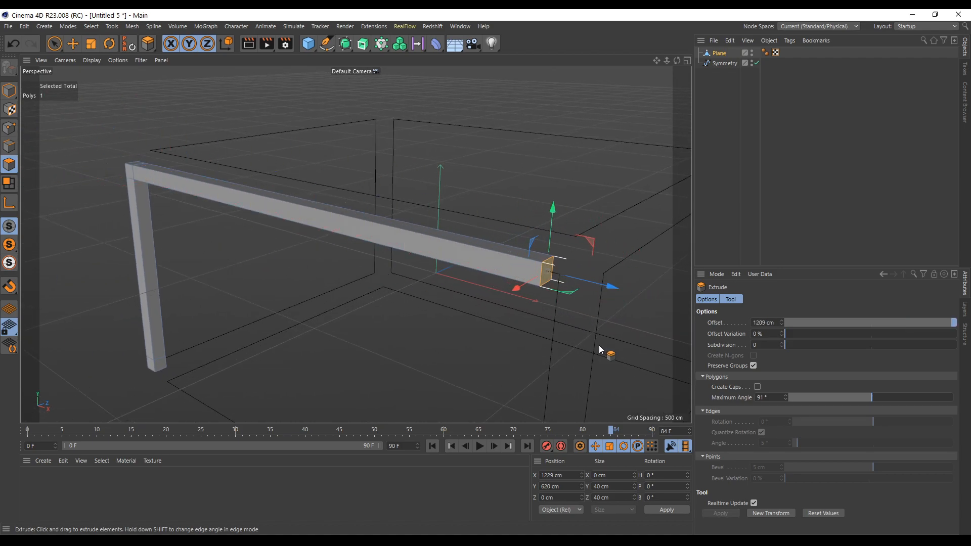
{"action": "left_click", "coordinate": [771, 319]}
{"action": "type", "text": "1210"}
{"action": "key", "text": "Return"}
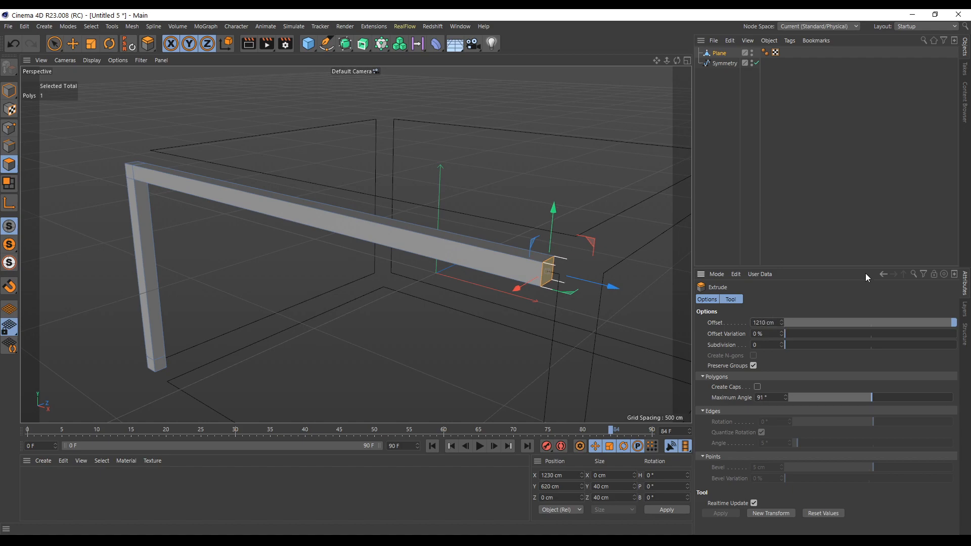
Extrude the top beam's end polygon by another 40 cm to form the second upper corner block.
{"action": "left_click_drag", "start_coordinate": [542, 335], "coordinate": [554, 335]}
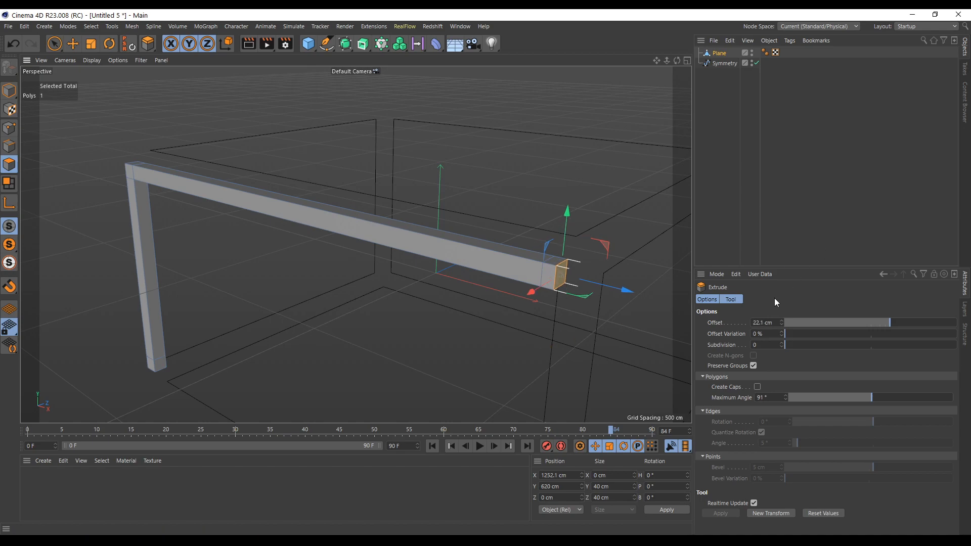
{"action": "double_click", "coordinate": [773, 324]}
{"action": "type", "text": "40"}
{"action": "key", "text": "Return"}
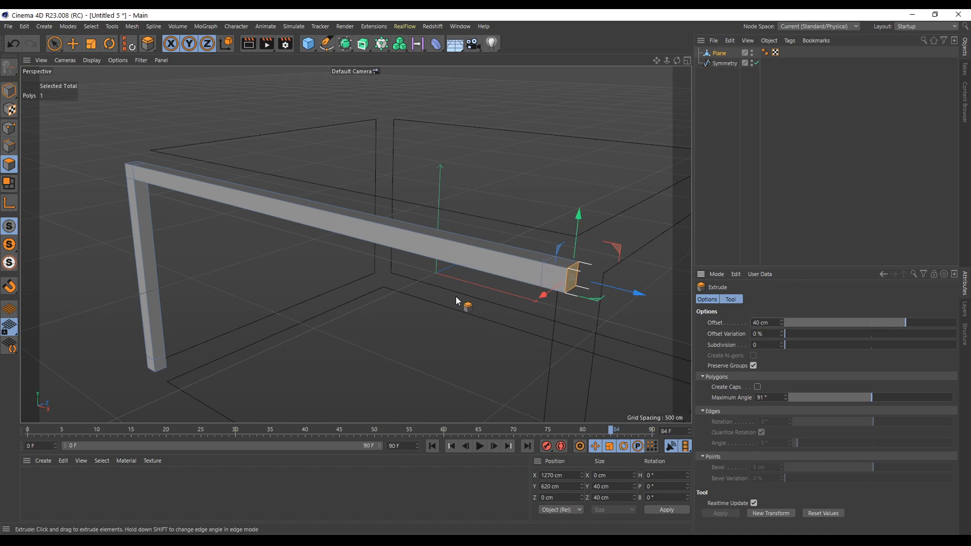
Extrude the second upper corner block's underside down along the vertical spline edge, and add a 40 cm block at its foot.
{"action": "left_click_drag", "start_coordinate": [415, 375], "coordinate": [565, 323], "text": "alt"}
{"action": "left_click", "coordinate": [557, 294]}
{"action": "left_click_drag", "start_coordinate": [610, 364], "coordinate": [410, 182], "text": "alt"}
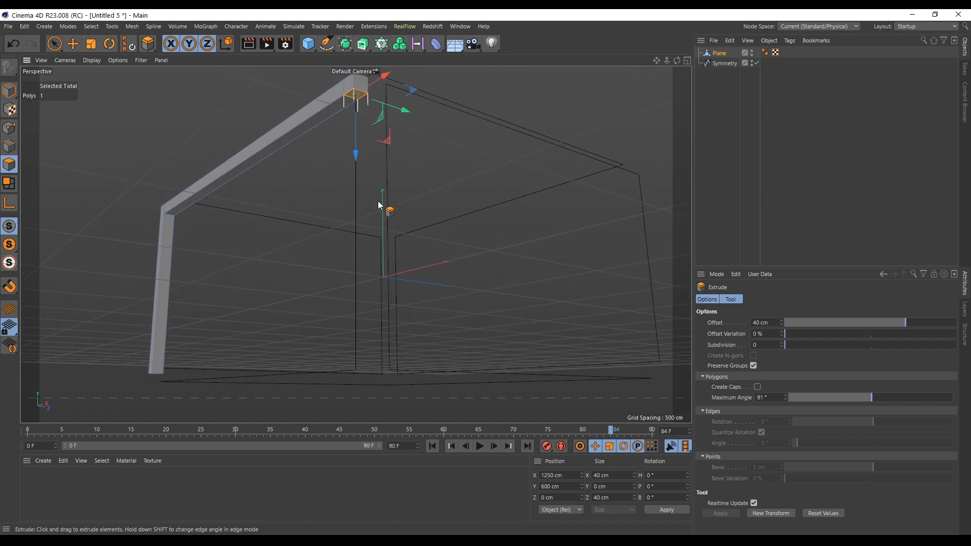
{"action": "left_click_drag", "start_coordinate": [392, 218], "coordinate": [497, 218]}
{"action": "left_click_drag", "start_coordinate": [417, 278], "coordinate": [470, 296], "text": "alt"}
{"action": "left_click_drag", "start_coordinate": [426, 391], "coordinate": [448, 390]}
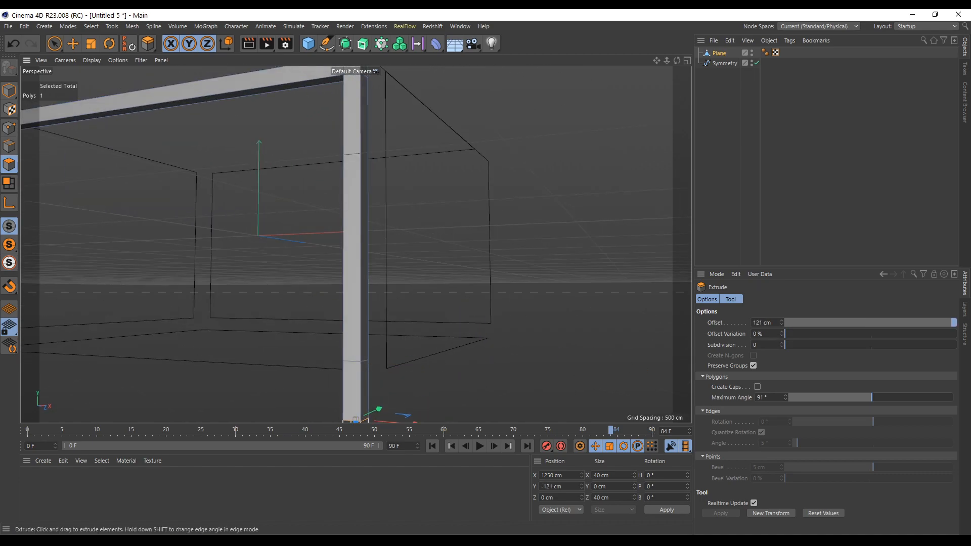
{"action": "type", "text": "40"}
{"action": "key", "text": "Return"}
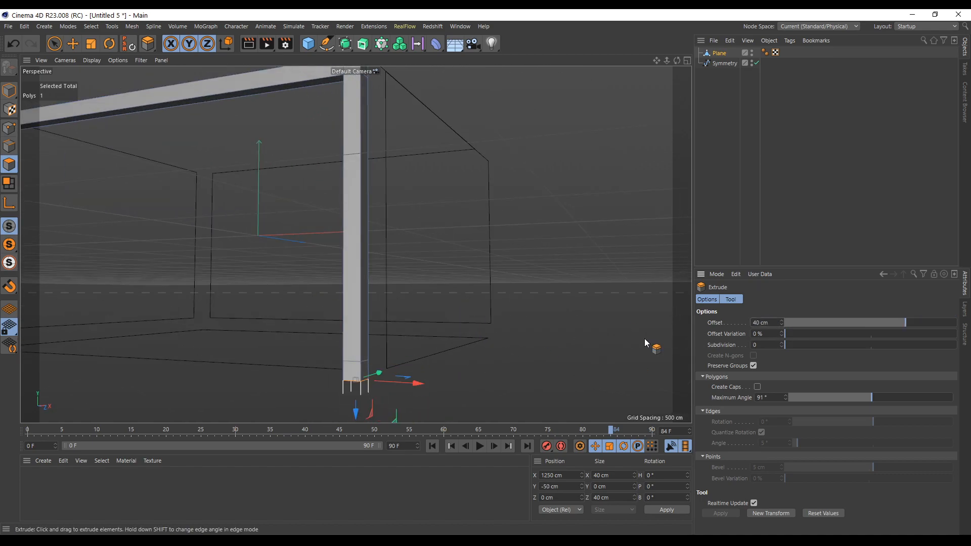
Extrude the foot block's inner side polygon 1160 cm toward the first post, and add a 40 cm corner block at its end.
{"action": "left_click_drag", "start_coordinate": [175, 401], "coordinate": [340, 236], "text": "alt"}
{"action": "left_click", "coordinate": [423, 245]}
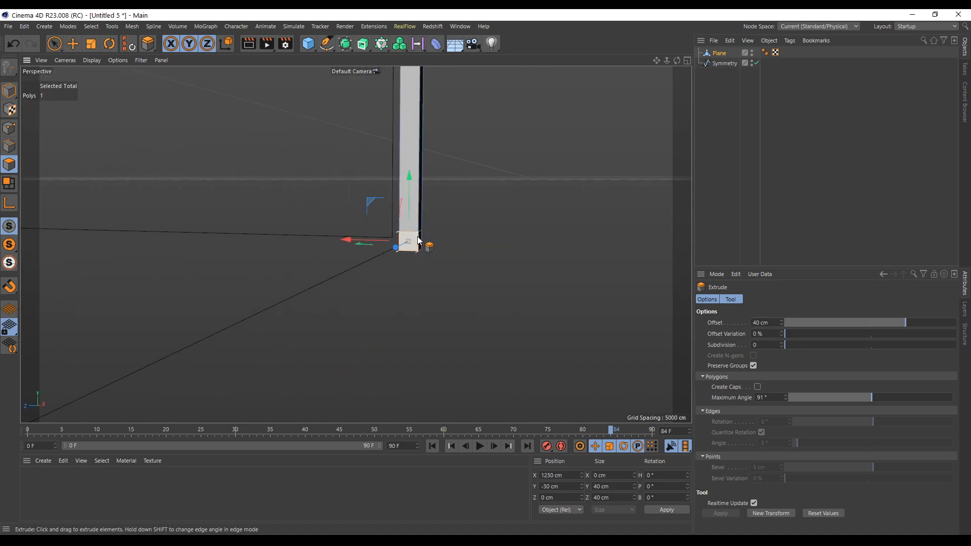
{"action": "left_click_drag", "start_coordinate": [460, 305], "coordinate": [867, 325], "text": "alt"}
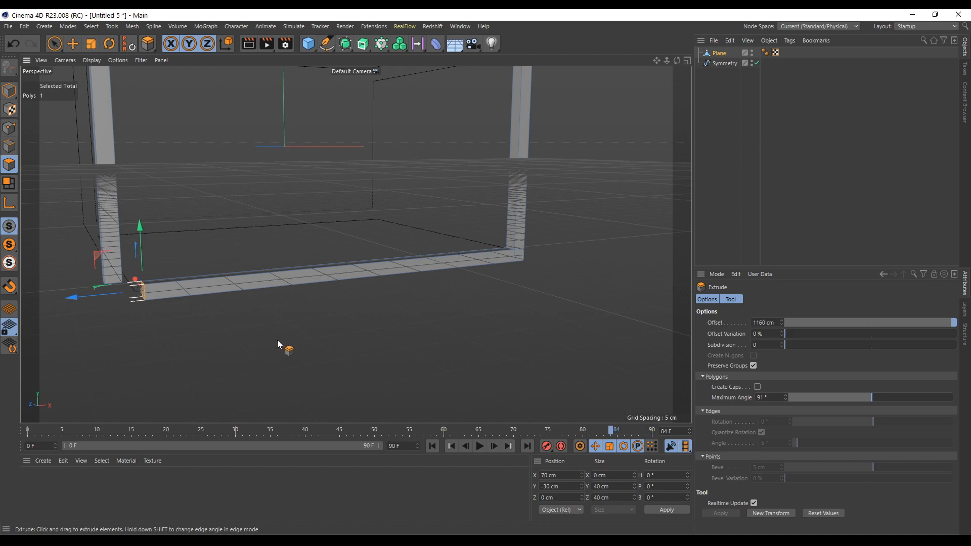
{"action": "left_click_drag", "start_coordinate": [273, 339], "coordinate": [289, 339]}
{"action": "left_click_drag", "start_coordinate": [773, 323], "coordinate": [653, 324]}
{"action": "type", "text": "40"}
{"action": "key", "text": "Return"}
Extrude the new corner block's rear-facing polygon 1010 cm along the bottom spline edge, and extrude a short block at its end.
{"action": "left_click_drag", "start_coordinate": [332, 296], "coordinate": [283, 283], "text": "alt"}
{"action": "left_click", "coordinate": [305, 297]}
{"action": "left_click_drag", "start_coordinate": [480, 354], "coordinate": [632, 354]}
{"action": "left_click_drag", "start_coordinate": [773, 322], "coordinate": [708, 324]}
{"action": "type", "text": "1010"}
{"action": "key", "text": "Return"}
{"action": "left_click_drag", "start_coordinate": [461, 350], "coordinate": [480, 350]}
Extrude the rear corner block's inner side polygon 1210 cm along the bottom rear edge, plus a 40 cm corner block.
{"action": "left_click_drag", "start_coordinate": [606, 350], "coordinate": [607, 303], "text": "alt"}
{"action": "left_click", "coordinate": [577, 190]}
{"action": "left_click_drag", "start_coordinate": [572, 186], "coordinate": [445, 253], "text": "alt"}
{"action": "type", "text": "1210"}
{"action": "key", "text": "Return"}
{"action": "left_click_drag", "start_coordinate": [354, 324], "coordinate": [374, 323]}
{"action": "type", "text": "40"}
Extrude the bottom rear corner block's side polygon along the bottom side spline edge, and add a short corner block at its end.
{"action": "left_click_drag", "start_coordinate": [253, 303], "coordinate": [455, 283], "text": "alt"}
{"action": "left_click", "coordinate": [425, 233]}
{"action": "left_click_drag", "start_coordinate": [379, 385], "coordinate": [606, 386]}
{"action": "key", "text": "ctrl+z"}
{"action": "left_click_drag", "start_coordinate": [310, 378], "coordinate": [531, 378]}
{"action": "key", "text": "ctrl+z"}
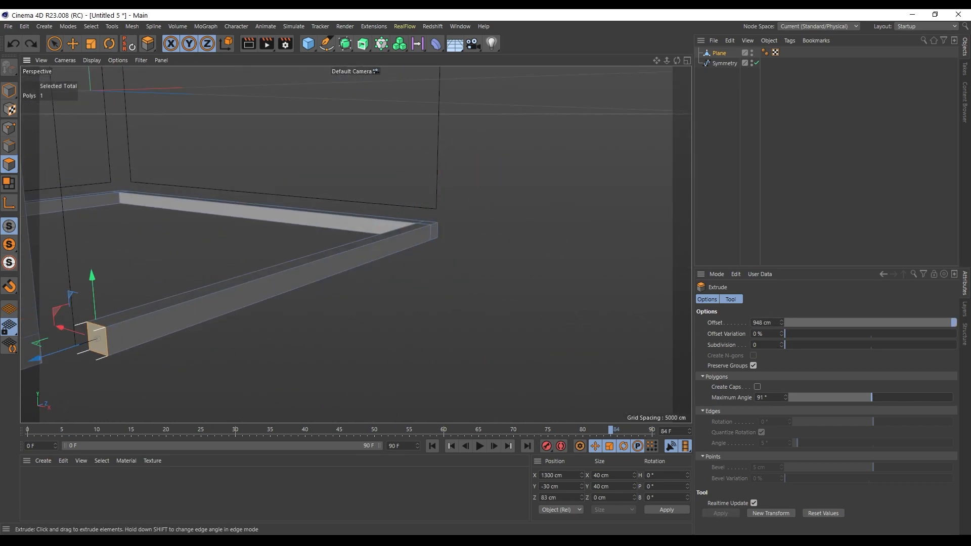
{"action": "left_click_drag", "start_coordinate": [310, 384], "coordinate": [329, 385]}
Extrude the new corner block's upper polygon 610 cm upward as a post, and add a 40 cm block on top.
{"action": "left_click_drag", "start_coordinate": [675, 327], "coordinate": [395, 307], "text": "alt"}
{"action": "left_click", "coordinate": [324, 226]}
{"action": "left_click_drag", "start_coordinate": [394, 324], "coordinate": [627, 324]}
{"action": "type", "text": "610"}
{"action": "key", "text": "Return"}
{"action": "left_click_drag", "start_coordinate": [623, 368], "coordinate": [385, 324]}
{"action": "left_click", "coordinate": [242, 167]}
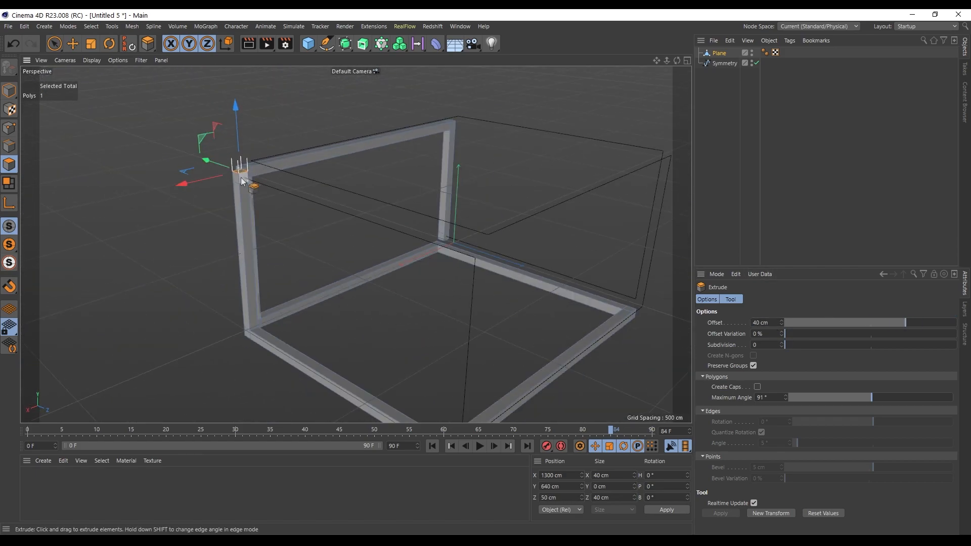
Extrude the inward-facing side polygon of the post's top block along the upper side spline edge.
{"action": "left_click_drag", "start_coordinate": [308, 199], "coordinate": [546, 199]}
{"action": "left_click", "coordinate": [782, 324]}
{"action": "left_click_drag", "start_coordinate": [526, 323], "coordinate": [486, 213]}
{"action": "left_click", "coordinate": [478, 91]}
{"action": "left_click_drag", "start_coordinate": [354, 203], "coordinate": [589, 202]}
{"action": "double_click", "coordinate": [760, 322]}
{"action": "type", "text": "560"}
{"action": "key", "text": "Return"}
Extrude the adjoining corner block's side polygon 1210 cm along the next long spline edge.
{"action": "left_click_drag", "start_coordinate": [587, 324], "coordinate": [551, 247]}
{"action": "left_click", "coordinate": [551, 248]}
{"action": "left_click_drag", "start_coordinate": [354, 242], "coordinate": [587, 253]}
{"action": "double_click", "coordinate": [758, 323]}
{"action": "type", "text": "1100"}
{"action": "key", "text": "Return"}
{"action": "double_click", "coordinate": [761, 323]}
{"action": "type", "text": "1210"}
{"action": "key", "text": "Return"}
Extrude the next corner block's polygon 610 cm along the vertical spline edge as a post.
{"action": "left_click", "coordinate": [565, 320]}
{"action": "double_click", "coordinate": [760, 322]}
{"action": "type", "text": "610"}
{"action": "key", "text": "Return"}
Extrude the upper corner block's side polygon 1160 cm along the long upper spline edge toward the opposite post.
{"action": "left_click", "coordinate": [514, 153]}
{"action": "left_click_drag", "start_coordinate": [353, 243], "coordinate": [587, 243]}
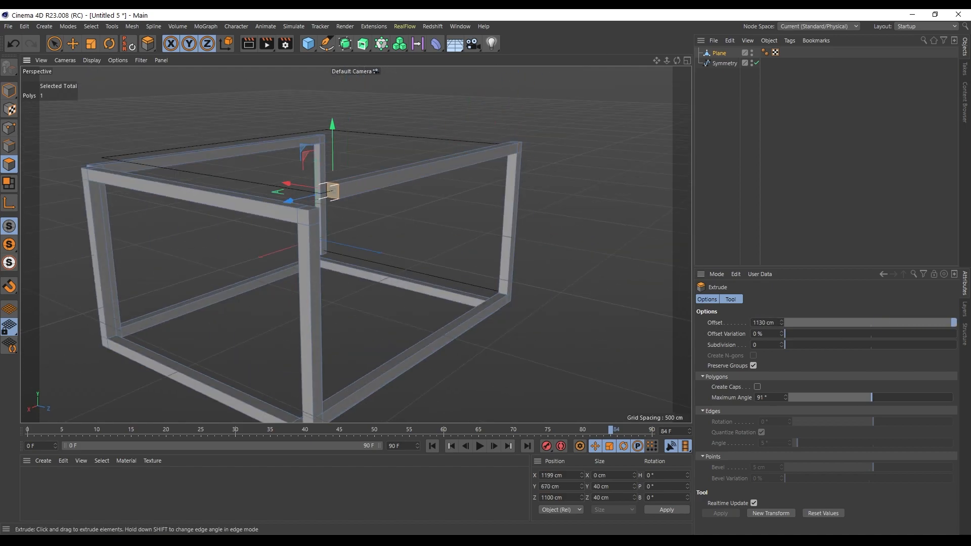
{"action": "double_click", "coordinate": [760, 322]}
{"action": "type", "text": "1210"}
{"action": "left_click_drag", "start_coordinate": [384, 243], "coordinate": [410, 304], "text": "alt"}
{"action": "double_click", "coordinate": [760, 322]}
{"action": "type", "text": "1120"}
{"action": "key", "text": "Return"}
{"action": "double_click", "coordinate": [760, 322]}
{"action": "type", "text": "110"}
{"action": "key", "text": "Return"}
{"action": "left_click_drag", "start_coordinate": [354, 243], "coordinate": [587, 243]}
{"action": "double_click", "coordinate": [763, 324]}
{"action": "type", "text": "1160"}
{"action": "key", "text": "Return"}
Add a 40 cm corner block at the end of the new long upper beam.
{"action": "left_click_drag", "start_coordinate": [404, 252], "coordinate": [430, 253]}
{"action": "double_click", "coordinate": [760, 323]}
{"action": "type", "text": "40"}
{"action": "key", "text": "Return"}
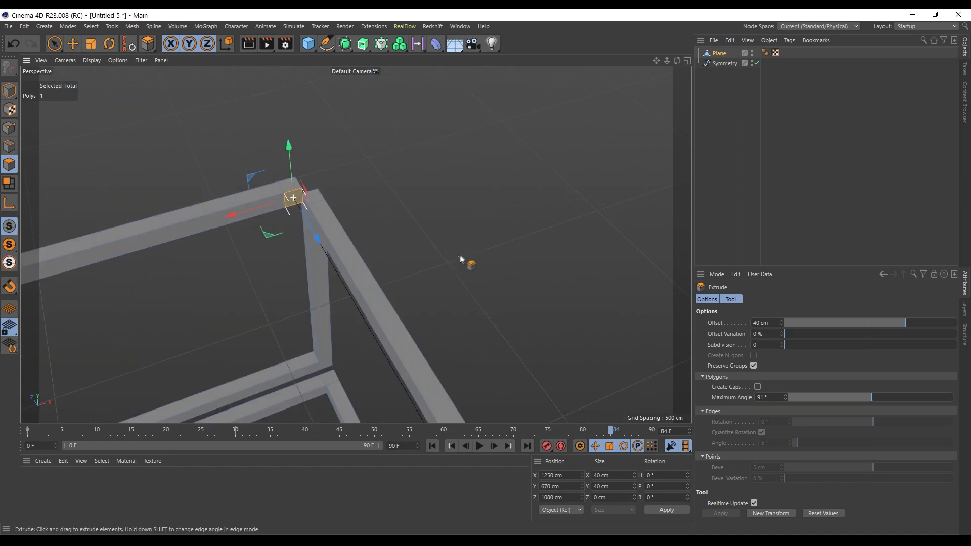
Extrude the new upper corner block's inner side polygon along the adjoining upper side spline edge.
{"action": "left_click_drag", "start_coordinate": [353, 243], "coordinate": [506, 216]}
{"action": "double_click", "coordinate": [761, 323]}
{"action": "type", "text": "230"}
{"action": "key", "text": "Return"}
Extrude the following upper corner polygon 1210 cm along the second long upper edge, and add a 40 cm corner block.
{"action": "left_click_drag", "start_coordinate": [661, 284], "coordinate": [405, 304], "text": "alt"}
{"action": "double_click", "coordinate": [761, 323]}
{"action": "type", "text": "1210"}
{"action": "key", "text": "Return"}
{"action": "type", "text": "40"}
Extrude the fourth upper beam along the remaining upper spline edge, and add a 40 cm corner block at its end.
{"action": "left_click_drag", "start_coordinate": [404, 252], "coordinate": [506, 227]}
{"action": "left_click_drag", "start_coordinate": [368, 164], "coordinate": [455, 167]}
{"action": "left_click_drag", "start_coordinate": [352, 178], "coordinate": [275, 243]}
{"action": "left_click_drag", "start_coordinate": [354, 253], "coordinate": [430, 283], "text": "alt"}
{"action": "double_click", "coordinate": [760, 323]}
{"action": "type", "text": "40"}
{"action": "key", "text": "Return"}
{"action": "left_click_drag", "start_coordinate": [354, 283], "coordinate": [404, 202], "text": "alt"}
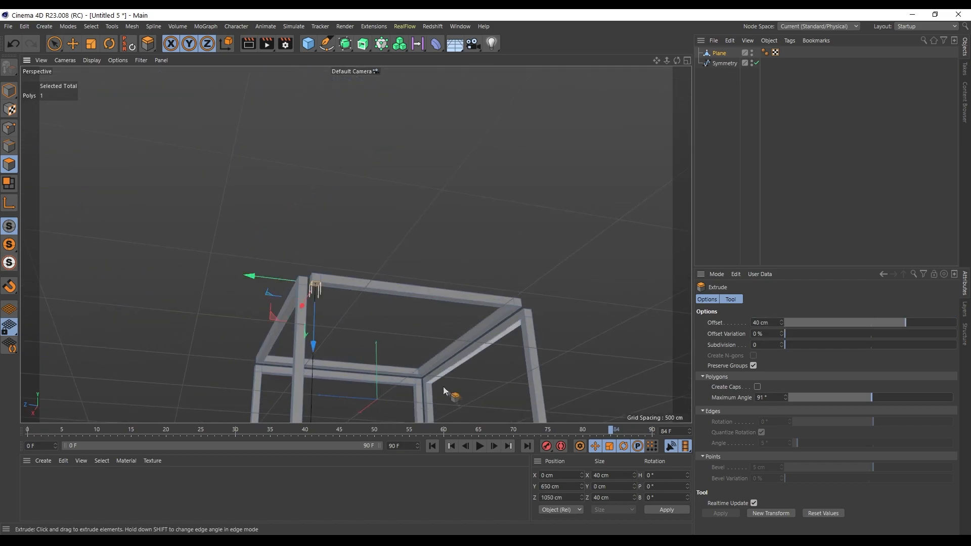
Extrude the last upper corner block's underside down along the vertical spline edge, and add a 40 cm block at its foot.
{"action": "left_click_drag", "start_coordinate": [314, 286], "coordinate": [455, 287]}
{"action": "left_click_drag", "start_coordinate": [404, 228], "coordinate": [353, 253], "text": "alt"}
{"action": "double_click", "coordinate": [757, 322]}
{"action": "type", "text": "60"}
{"action": "left_click_drag", "start_coordinate": [618, 314], "coordinate": [637, 314]}
{"action": "left_click_drag", "start_coordinate": [763, 322], "coordinate": [703, 326]}
{"action": "type", "text": "40"}
{"action": "key", "text": "Return"}
Remove the facing end polygons of the two lower corner blocks on either side of the remaining gap.
{"action": "left_click_drag", "start_coordinate": [506, 253], "coordinate": [490, 220], "text": "alt"}
{"action": "scroll", "coordinate": [336, 177], "scroll_direction": "up", "scroll_amount": 5}
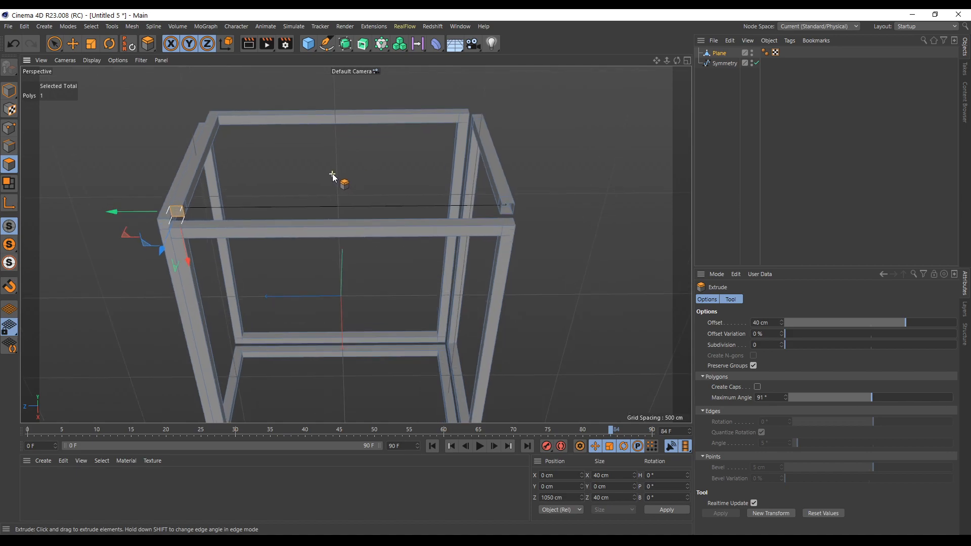
{"action": "left_click_drag", "start_coordinate": [297, 175], "coordinate": [307, 187], "text": "alt"}
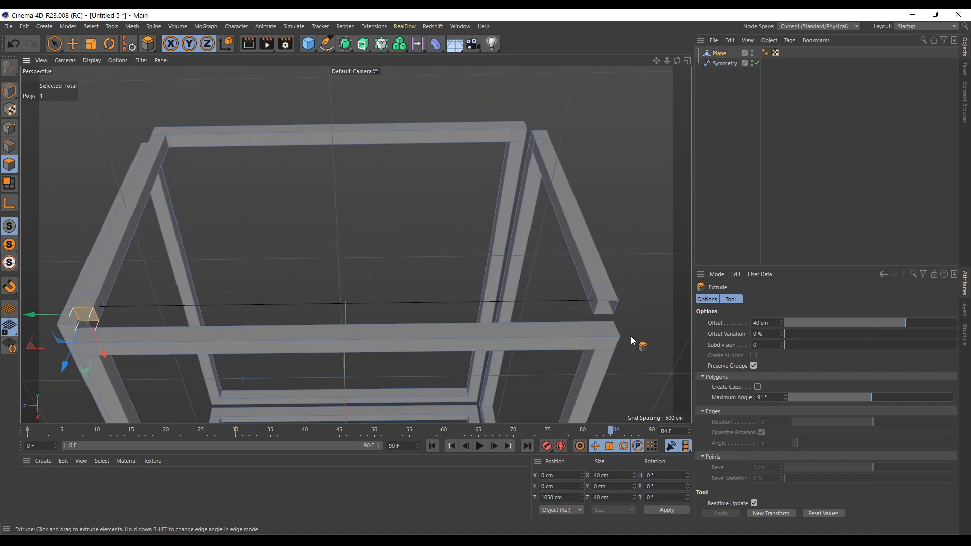
{"action": "left_click", "coordinate": [596, 308]}
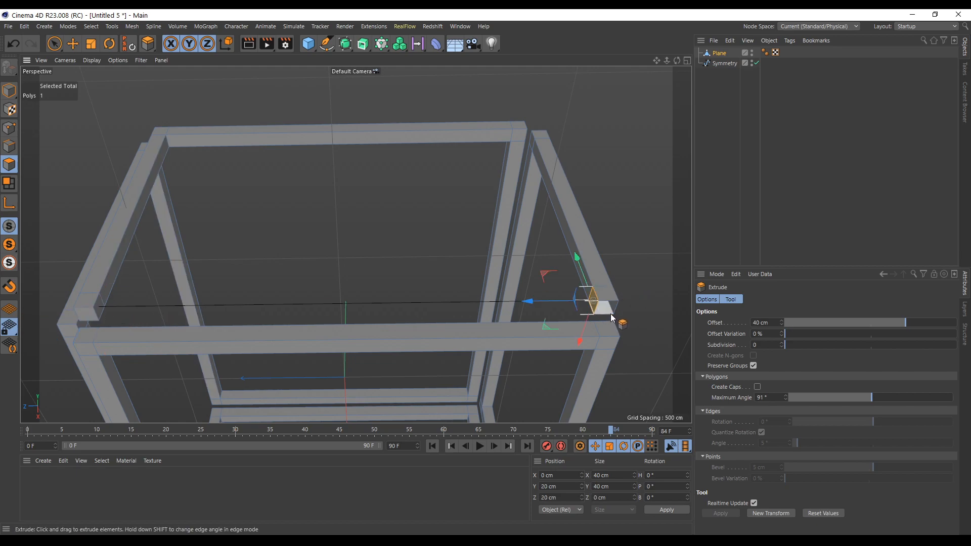
{"action": "right_click", "coordinate": [611, 318]}
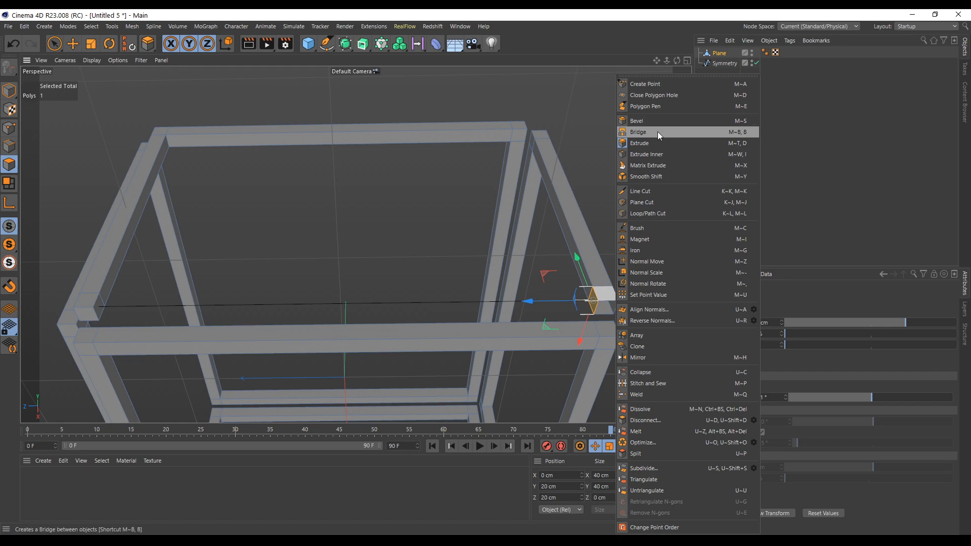
{"action": "left_click", "coordinate": [638, 132]}
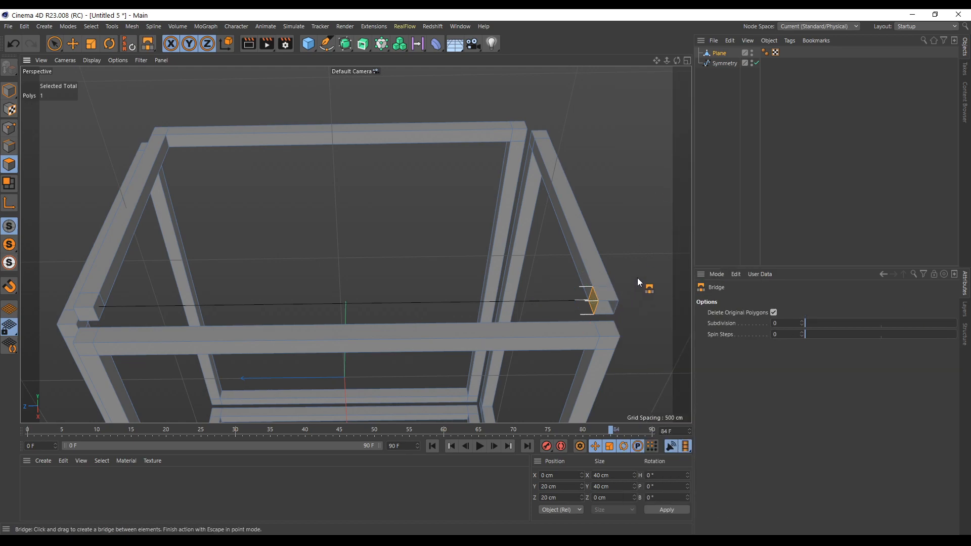
{"action": "left_click", "coordinate": [10, 147]}
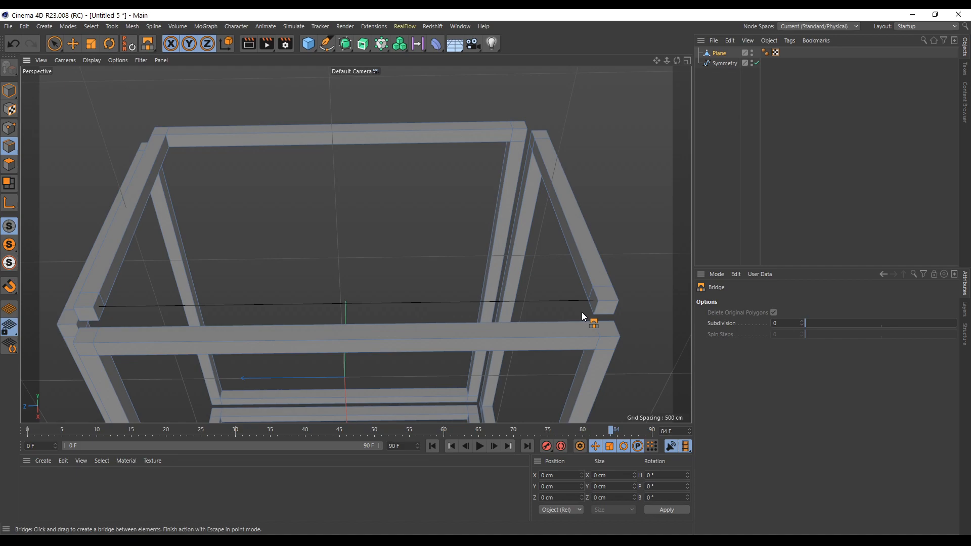
{"action": "left_click", "coordinate": [9, 164]}
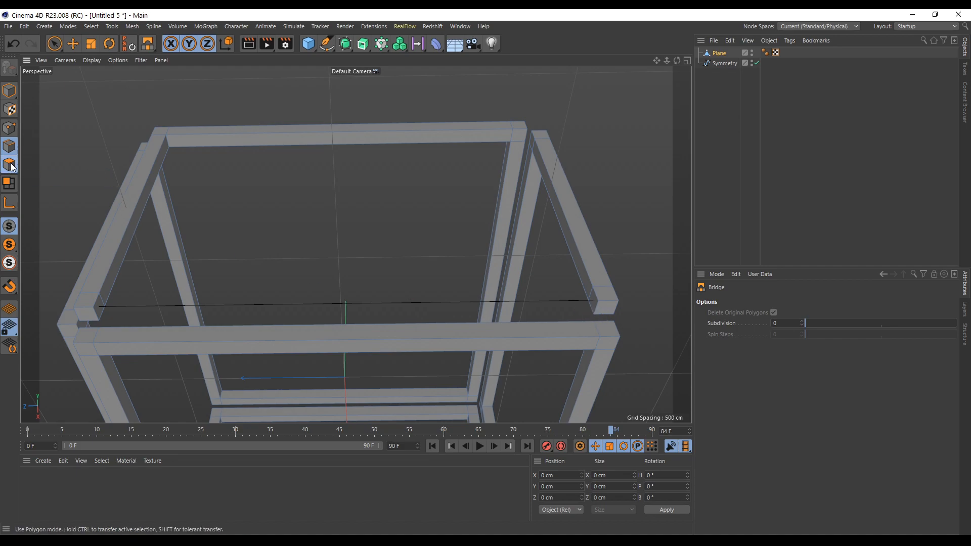
{"action": "key", "text": "d"}
{"action": "left_click", "coordinate": [594, 304]}
{"action": "left_click", "coordinate": [341, 268]}
{"action": "left_click", "coordinate": [101, 303]}
{"action": "left_click", "coordinate": [234, 295]}
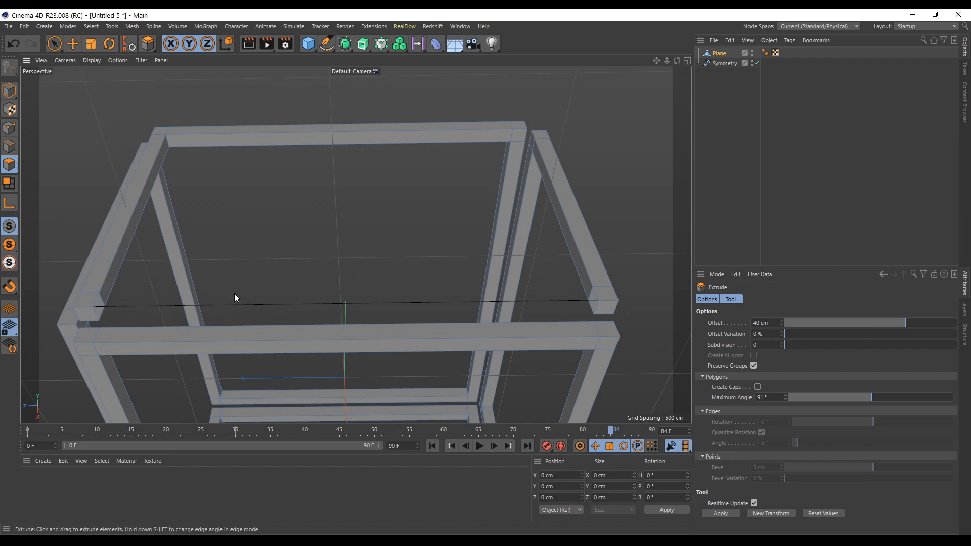
Try to bridge matching open edges of the two lower corner blocks with the Bridge tool in edge mode.
{"action": "left_click", "coordinate": [9, 146]}
{"action": "left_click", "coordinate": [98, 304]}
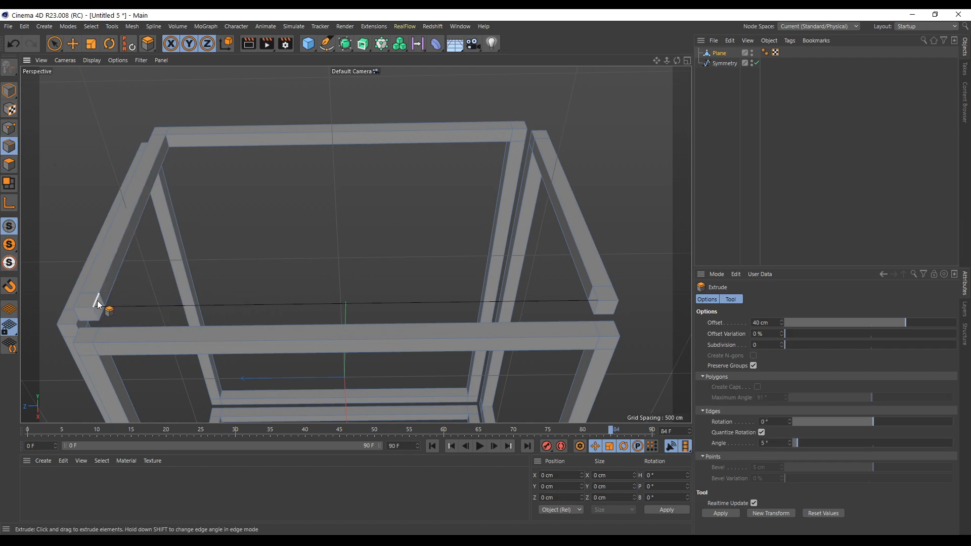
{"action": "right_click", "coordinate": [97, 304]}
{"action": "left_click", "coordinate": [129, 251]}
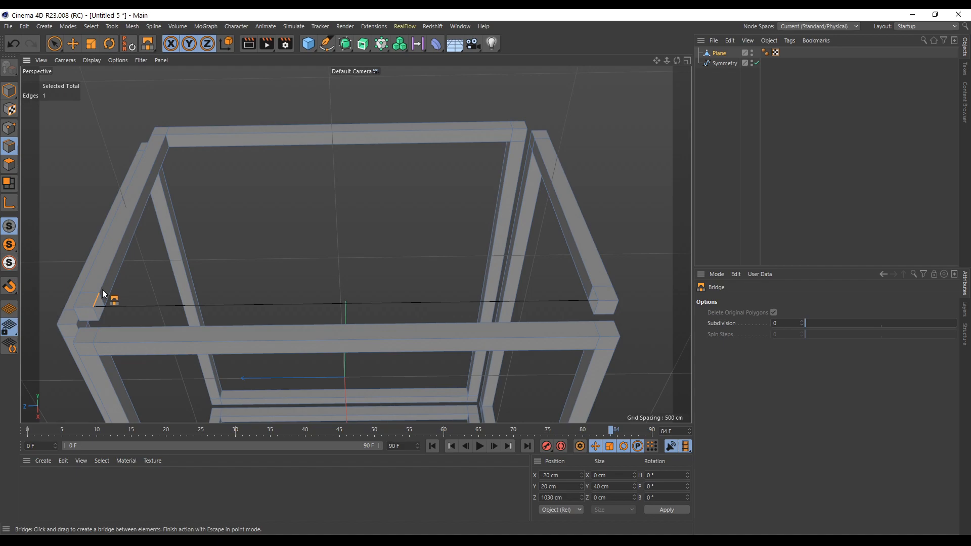
{"action": "left_click_drag", "start_coordinate": [97, 303], "coordinate": [595, 293]}
{"action": "left_click_drag", "start_coordinate": [544, 311], "coordinate": [436, 227], "text": "alt"}
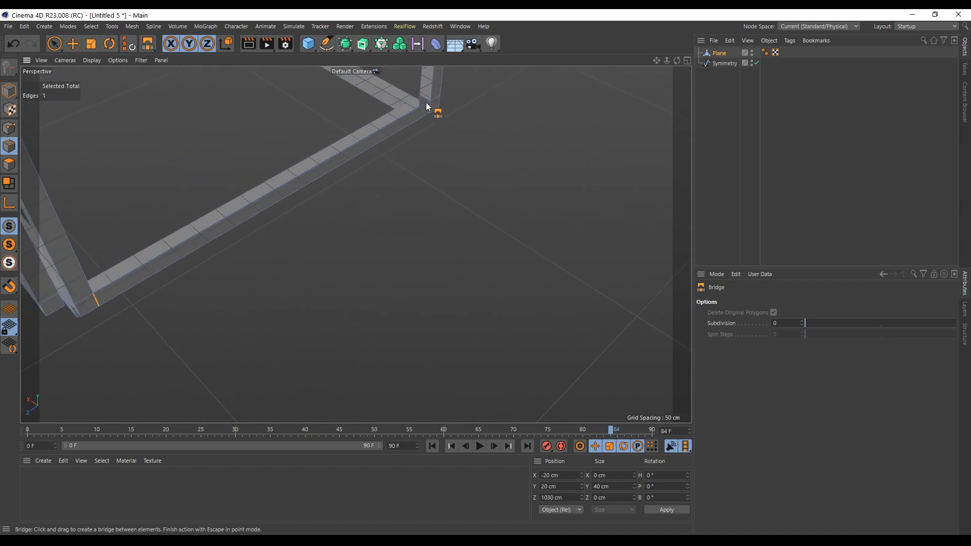
{"action": "left_click_drag", "start_coordinate": [427, 99], "coordinate": [97, 286]}
{"action": "left_click_drag", "start_coordinate": [226, 287], "coordinate": [142, 238], "text": "alt"}
{"action": "left_click_drag", "start_coordinate": [262, 293], "coordinate": [319, 298], "text": "alt"}
{"action": "left_click_drag", "start_coordinate": [56, 312], "coordinate": [321, 329]}
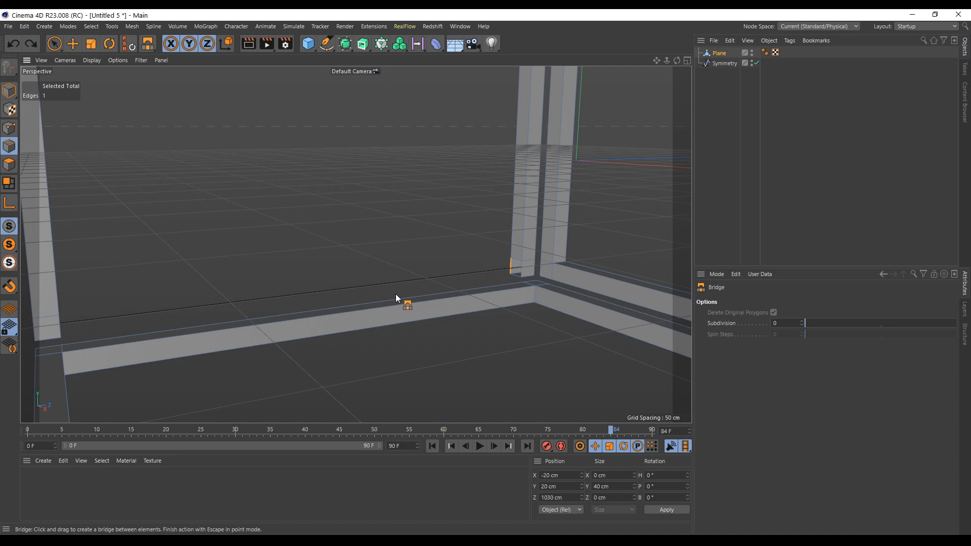
{"action": "left_click_drag", "start_coordinate": [425, 315], "coordinate": [365, 260], "text": "alt"}
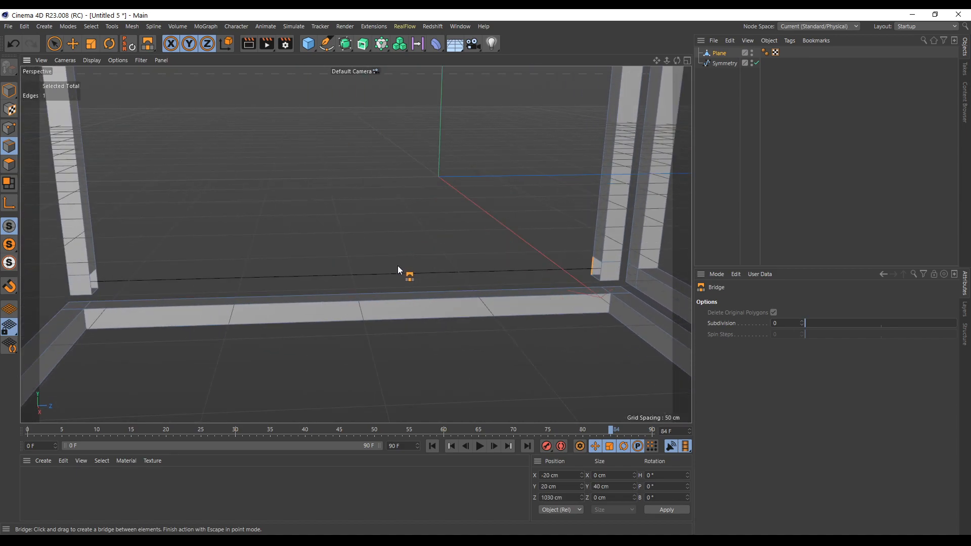
Bridge the matching edges of the two lower corner blocks to form the last bottom beam along the spline.
{"action": "left_click_drag", "start_coordinate": [594, 270], "coordinate": [93, 275]}
{"action": "left_click_drag", "start_coordinate": [313, 400], "coordinate": [293, 228], "text": "alt"}
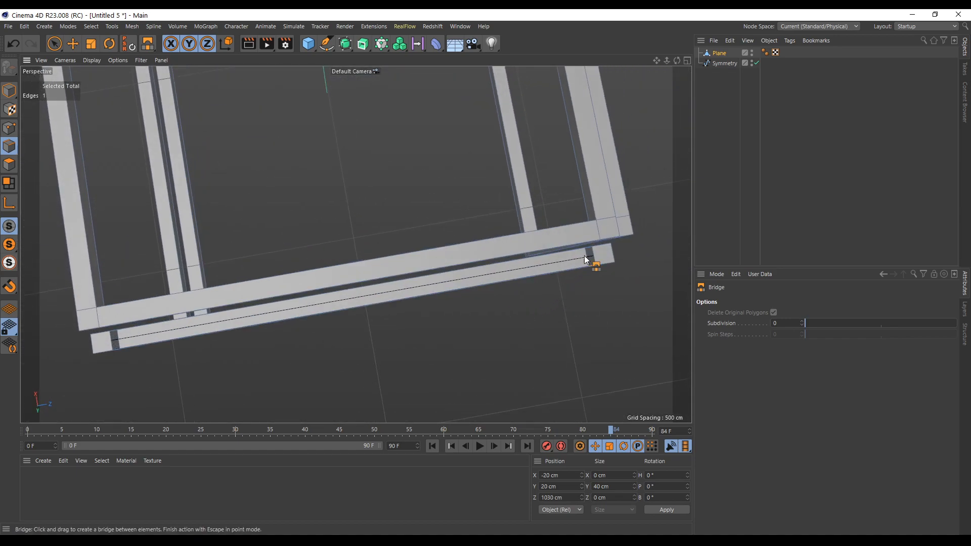
{"action": "left_click_drag", "start_coordinate": [593, 255], "coordinate": [592, 254]}
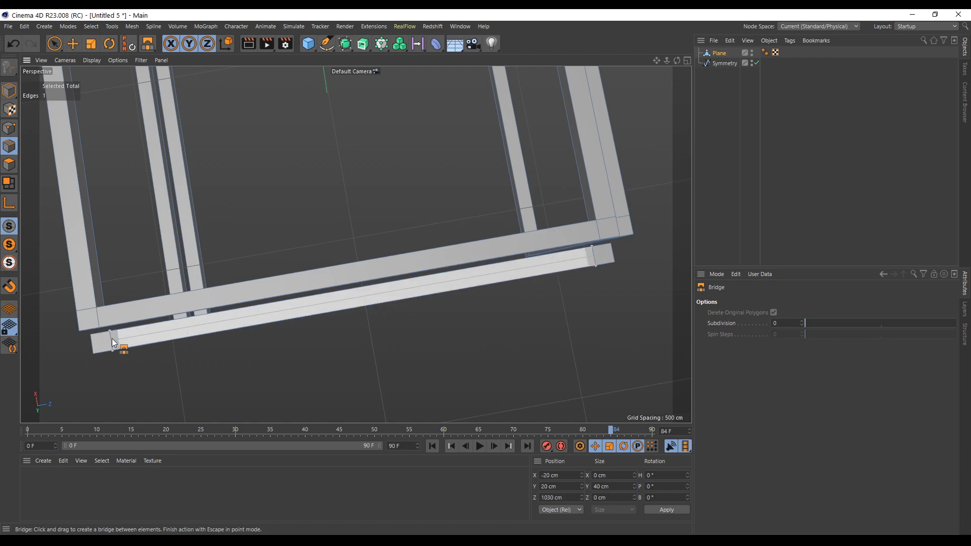
Examine the whole frame in Model mode, with the Plane object selected and deselected.
{"action": "left_click_drag", "start_coordinate": [166, 360], "coordinate": [755, 172], "text": "alt"}
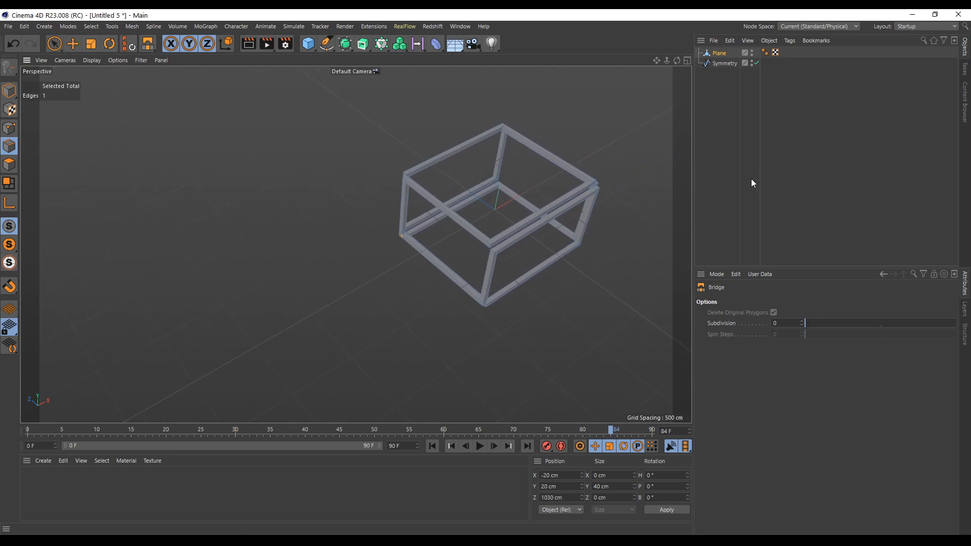
{"action": "left_click_drag", "start_coordinate": [511, 273], "coordinate": [477, 238], "text": "alt"}
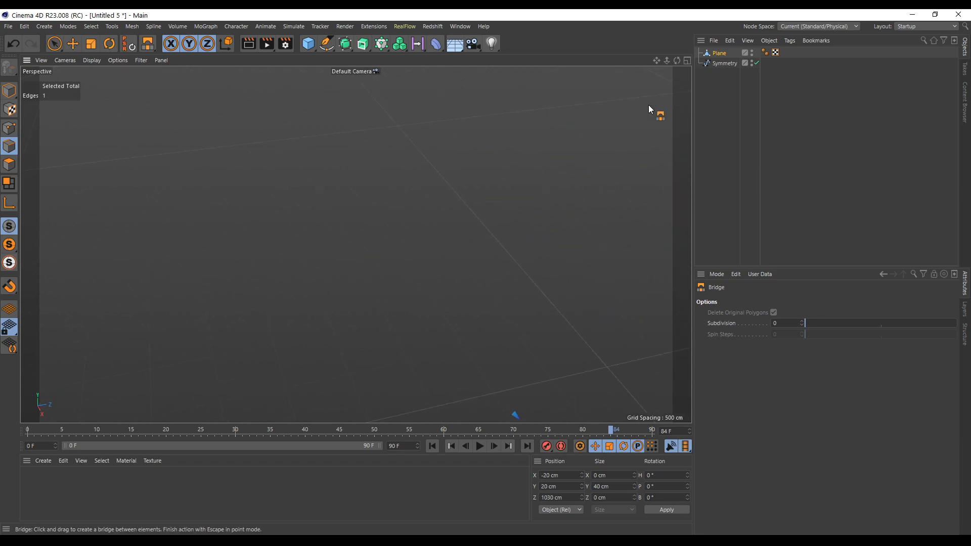
{"action": "left_click", "coordinate": [721, 63]}
{"action": "left_click", "coordinate": [719, 54]}
{"action": "key", "text": "s"}
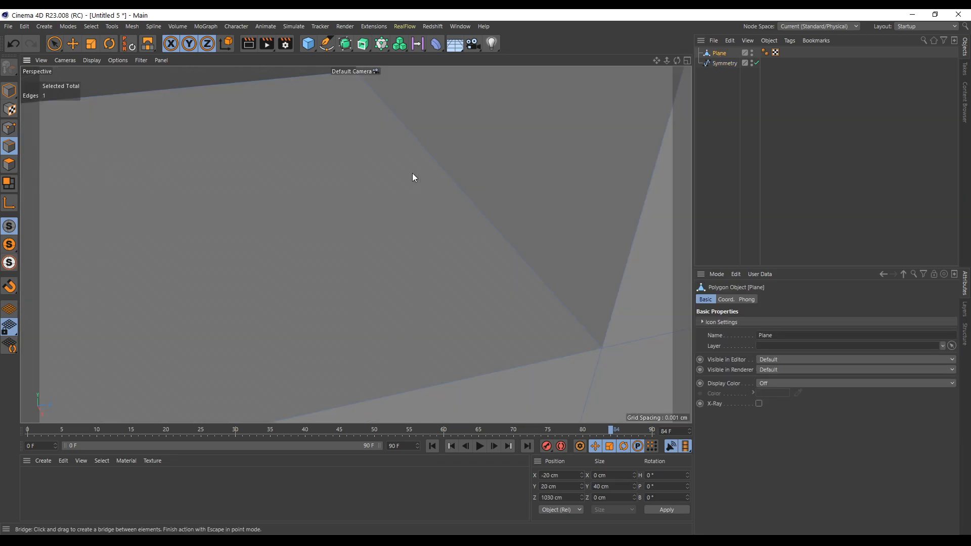
{"action": "left_click", "coordinate": [9, 90]}
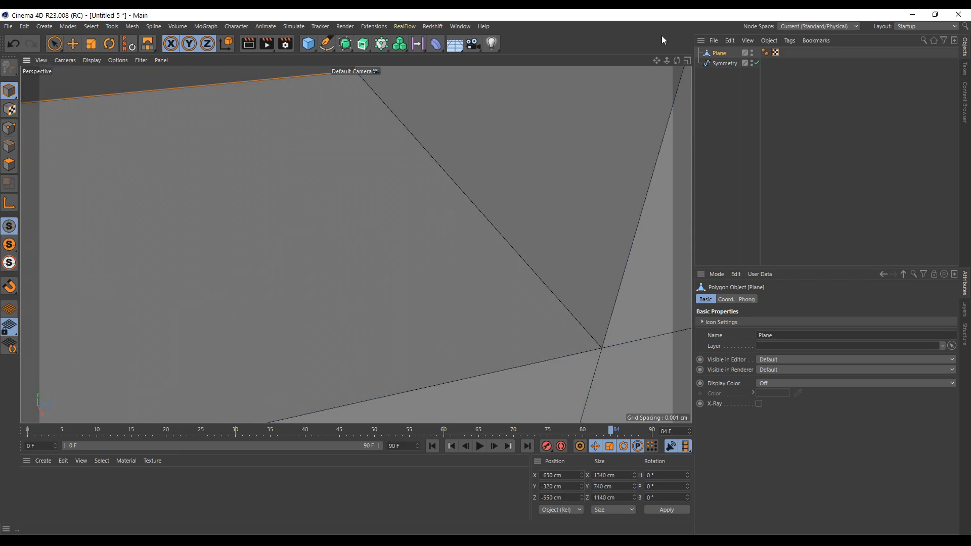
{"action": "left_click_drag", "start_coordinate": [667, 60], "coordinate": [535, 272]}
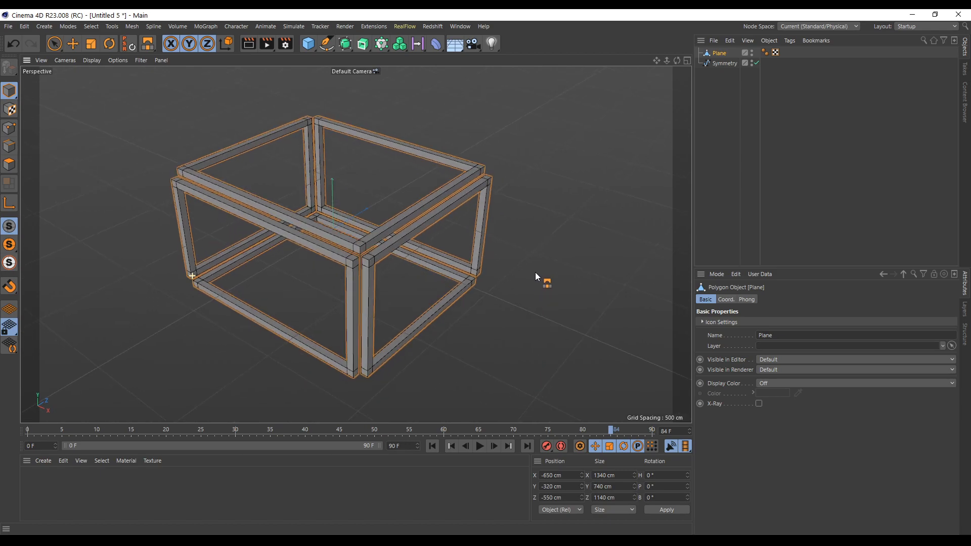
{"action": "left_click", "coordinate": [823, 165]}
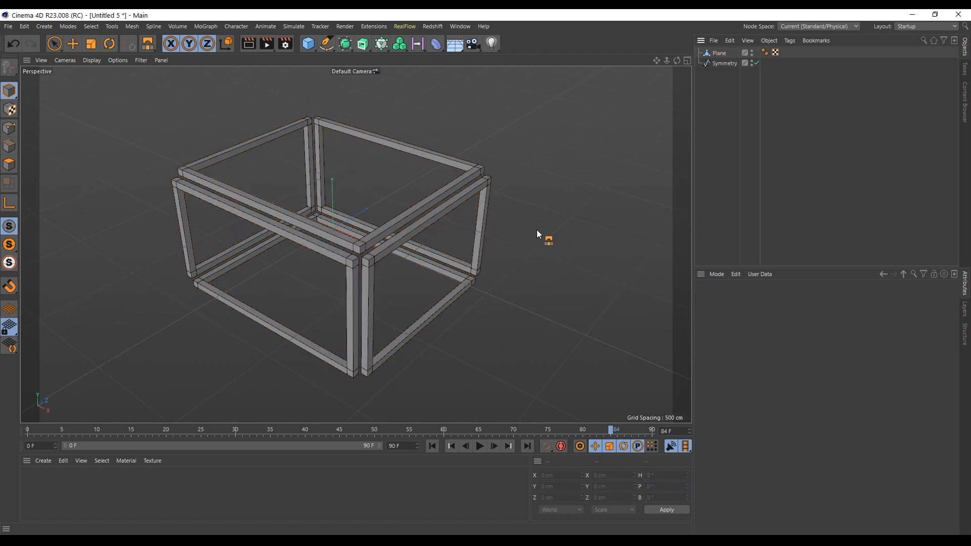
{"action": "scroll", "coordinate": [445, 230], "scroll_direction": "up", "scroll_amount": 2}
{"action": "middle_click_drag", "start_coordinate": [317, 165], "coordinate": [384, 155], "text": "alt"}
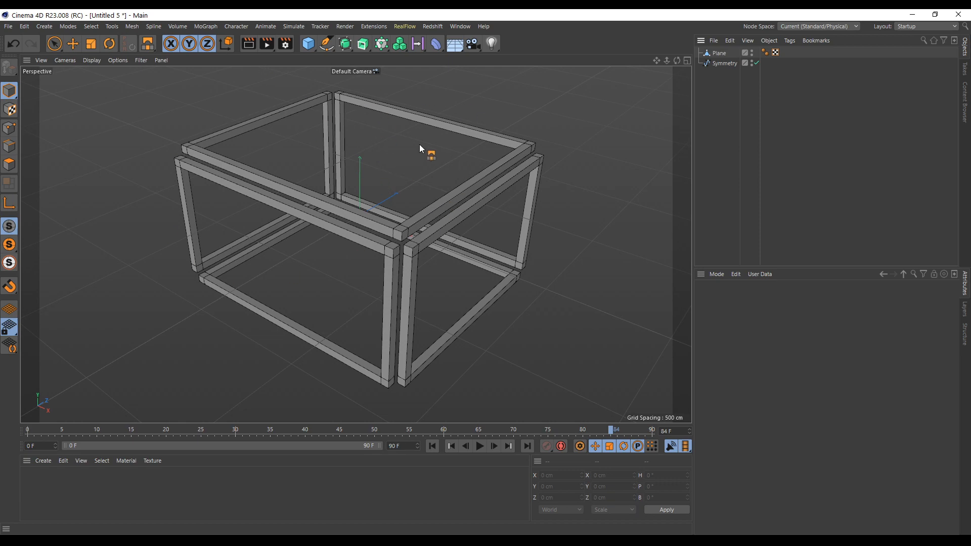
Return the Plane object to edge mode and loop-select the inner and outer edges of the top frame's upper face.
{"action": "left_click", "coordinate": [720, 54]}
{"action": "left_click", "coordinate": [9, 146]}
{"action": "key", "text": "m"}
{"action": "key", "text": "b"}
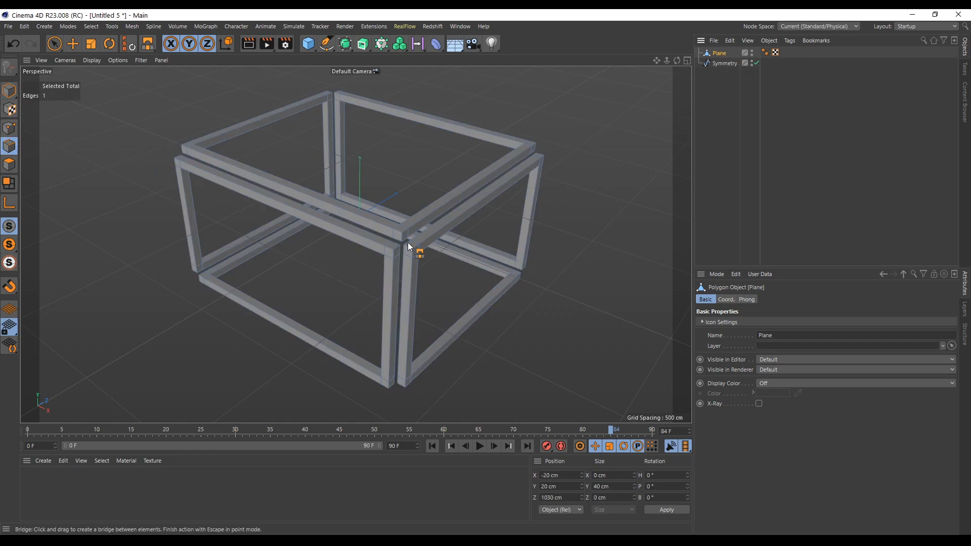
{"action": "key", "text": "m"}
{"action": "key", "text": "b"}
{"action": "key", "text": "space"}
{"action": "key", "text": "u"}
{"action": "key", "text": "l"}
{"action": "left_click", "coordinate": [401, 232]}
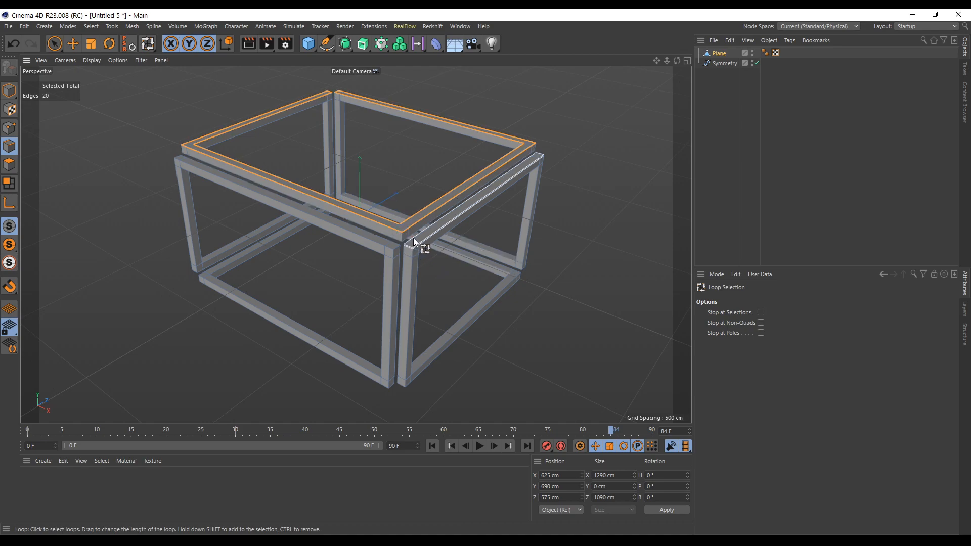
Add the long edge loops of the top, side and bottom beams to the loop selection.
{"action": "left_click", "coordinate": [413, 237], "text": "shift"}
{"action": "left_click", "coordinate": [382, 245], "text": "shift"}
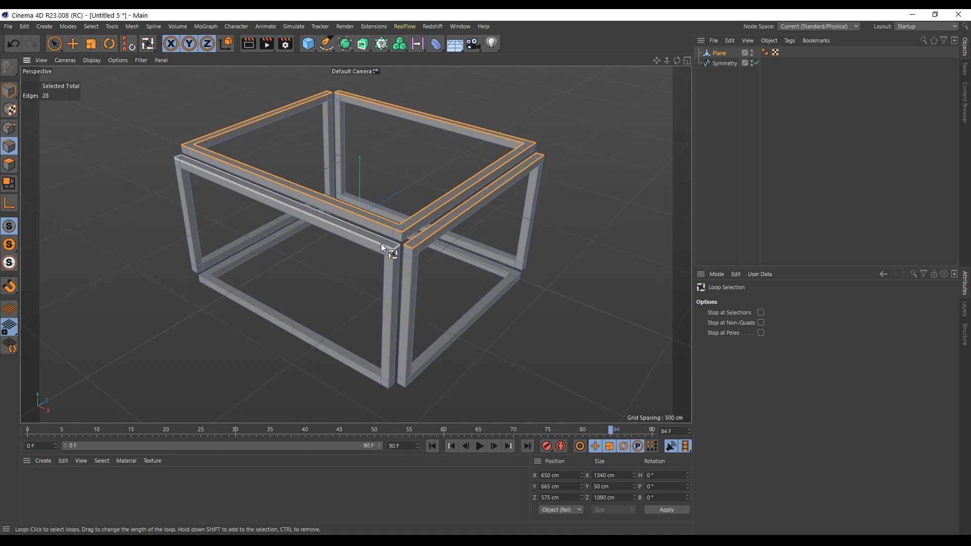
{"action": "left_click", "coordinate": [385, 232], "text": "shift"}
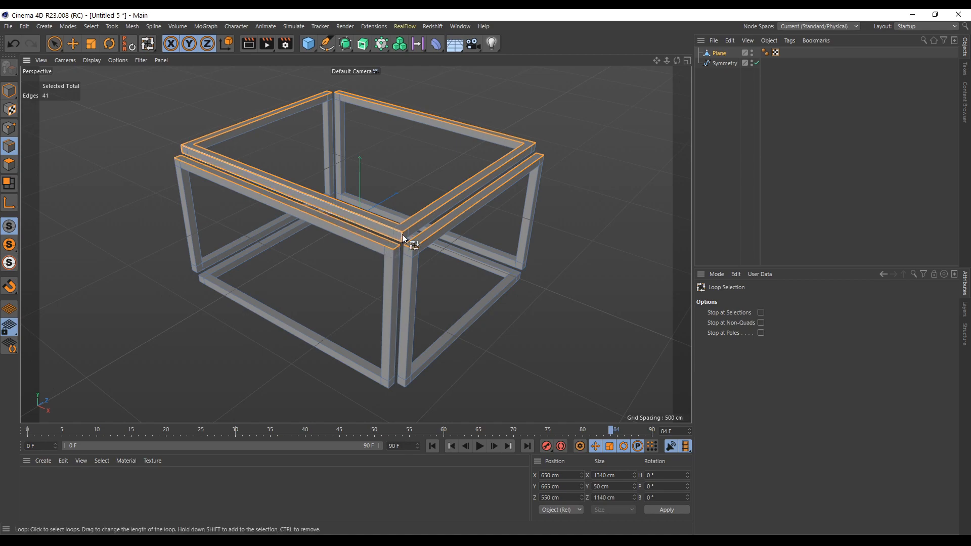
{"action": "left_click", "coordinate": [416, 273], "text": "shift"}
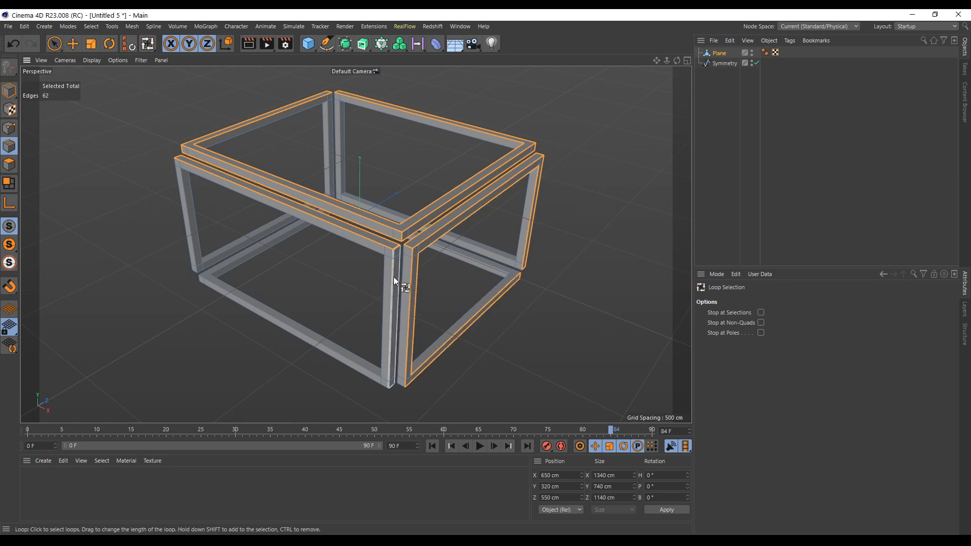
{"action": "left_click", "coordinate": [393, 276], "text": "shift"}
{"action": "left_click", "coordinate": [399, 349], "text": "shift"}
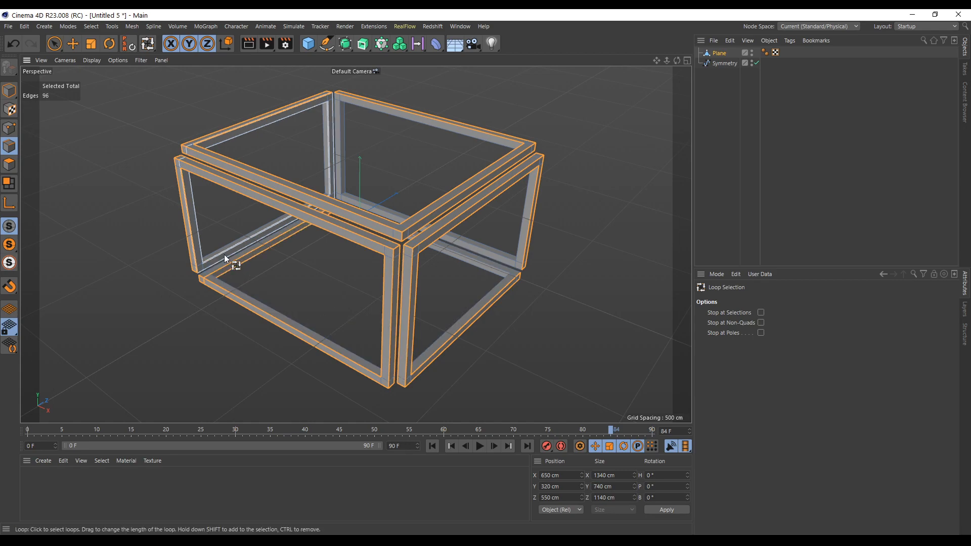
Try adding an edge loop at the lower rear beams to the selection, and undo the last two selection changes.
{"action": "left_click", "coordinate": [224, 256], "text": "shift"}
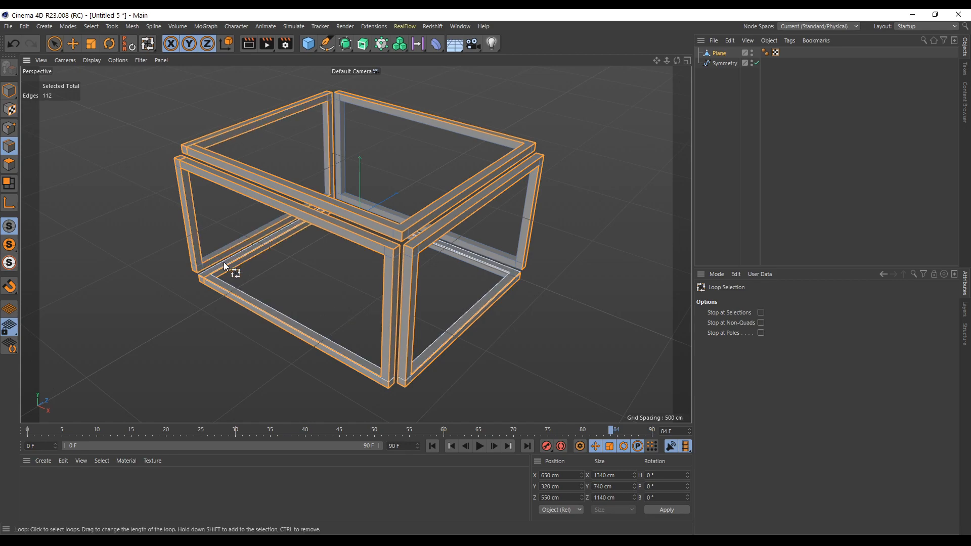
{"action": "key", "text": "ctrl+z"}
{"action": "key", "text": "ctrl+z"}
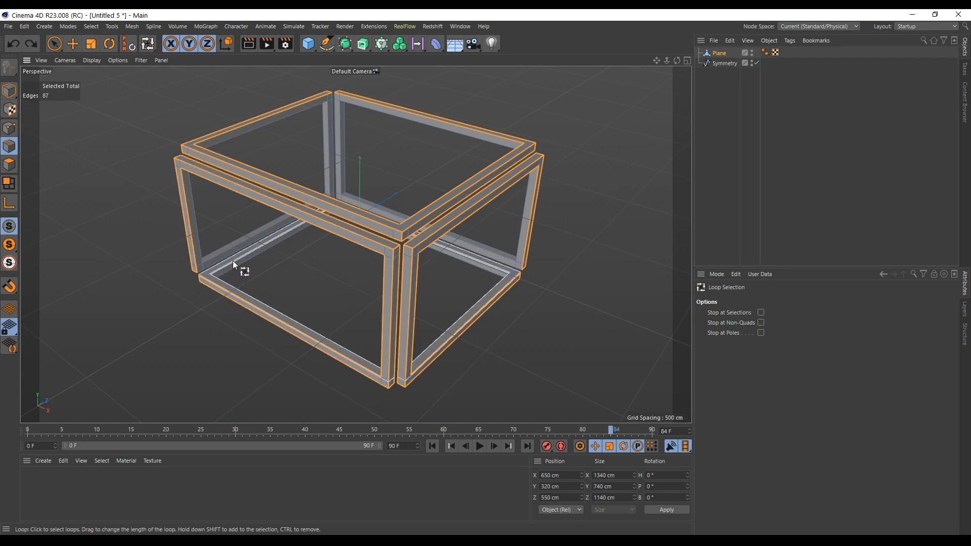
Add the remaining long edge loops of the bottom, side and rear beams to the loop selection.
{"action": "left_click", "coordinate": [216, 268], "text": "shift"}
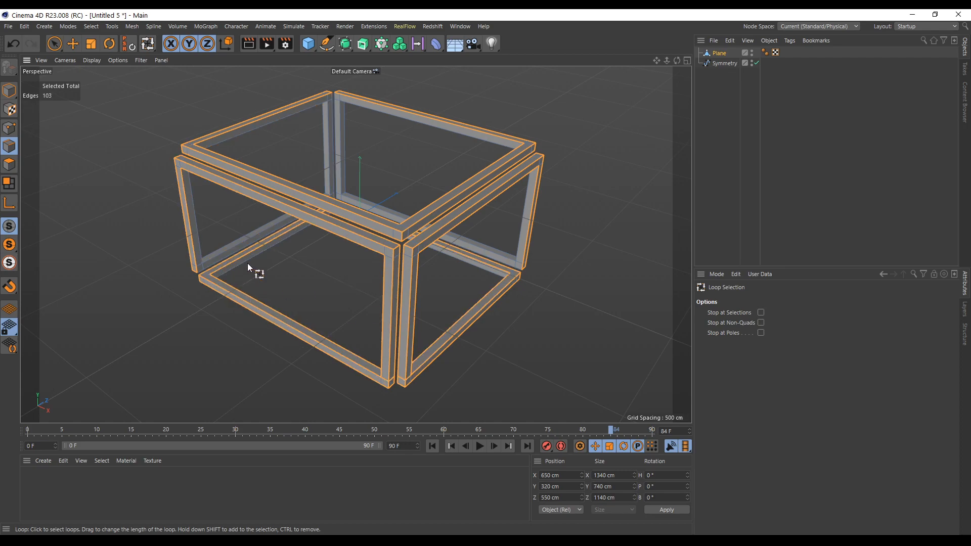
{"action": "left_click", "coordinate": [199, 254], "text": "shift"}
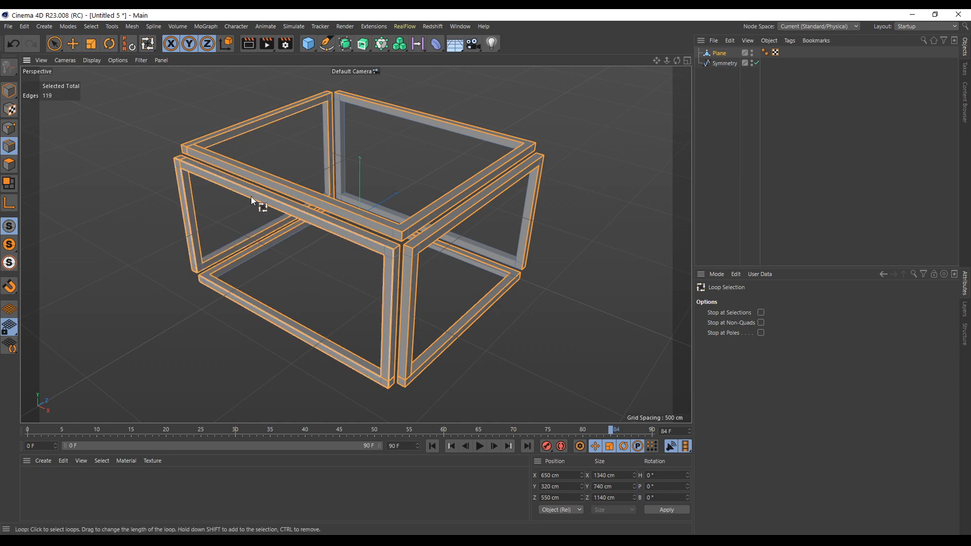
{"action": "left_click", "coordinate": [512, 287], "text": "shift"}
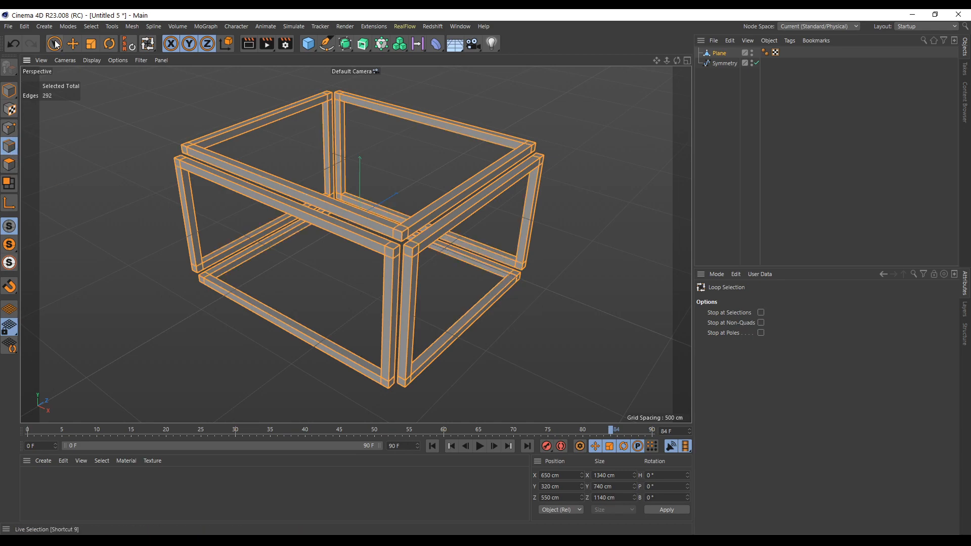
Use Live Selection to deselect the short cross edges at the front upper corner of the top and side frames.
{"action": "left_click", "coordinate": [55, 45]}
{"action": "scroll", "coordinate": [349, 259], "scroll_direction": "up", "scroll_amount": 3}
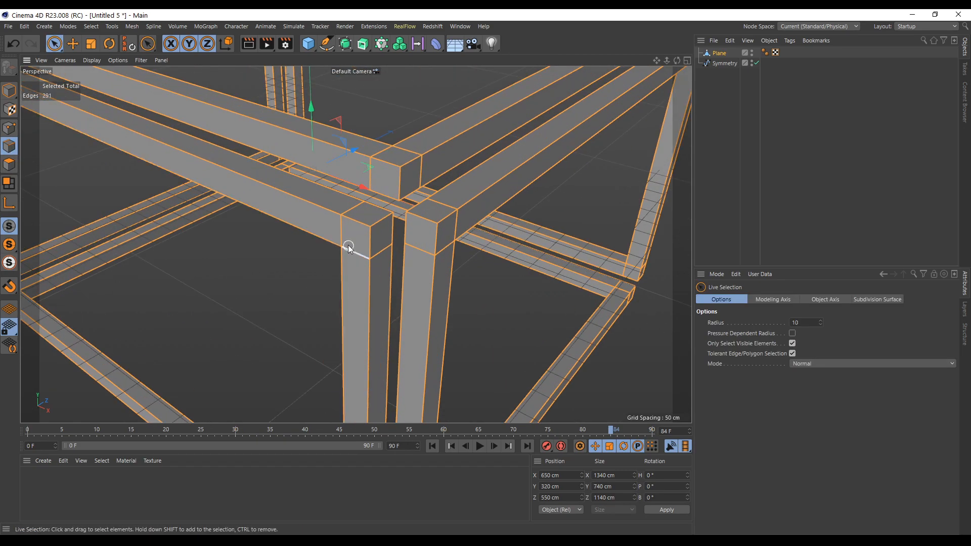
{"action": "left_click", "coordinate": [382, 259], "text": "ctrl"}
{"action": "left_click", "coordinate": [419, 258], "text": "ctrl"}
{"action": "left_click", "coordinate": [444, 250], "text": "ctrl"}
{"action": "left_click", "coordinate": [422, 178], "text": "ctrl"}
{"action": "left_click", "coordinate": [370, 178], "text": "ctrl"}
{"action": "left_click", "coordinate": [383, 152], "text": "ctrl"}
{"action": "left_click", "coordinate": [408, 154], "text": "ctrl"}
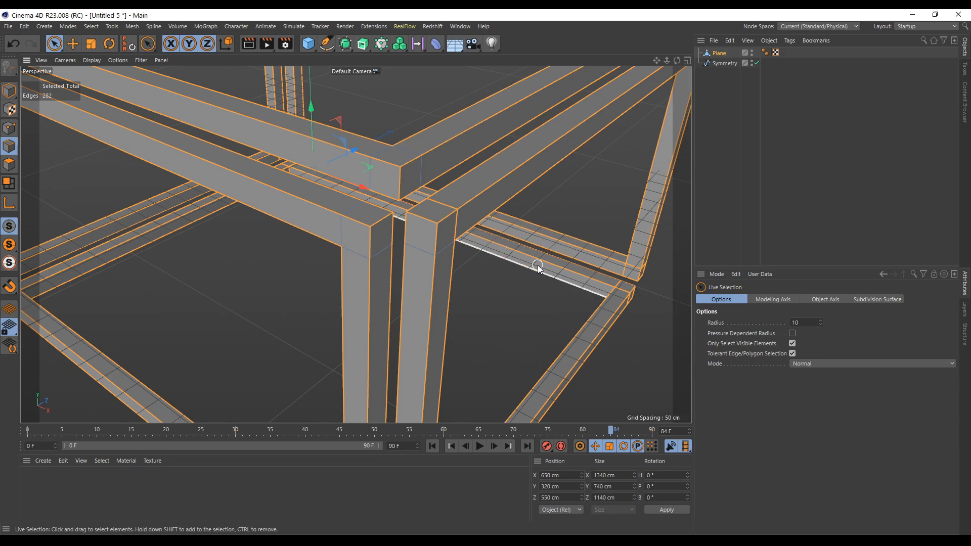
{"action": "left_click", "coordinate": [455, 222], "text": "ctrl"}
{"action": "scroll", "coordinate": [481, 294], "scroll_direction": "down", "scroll_amount": 3}
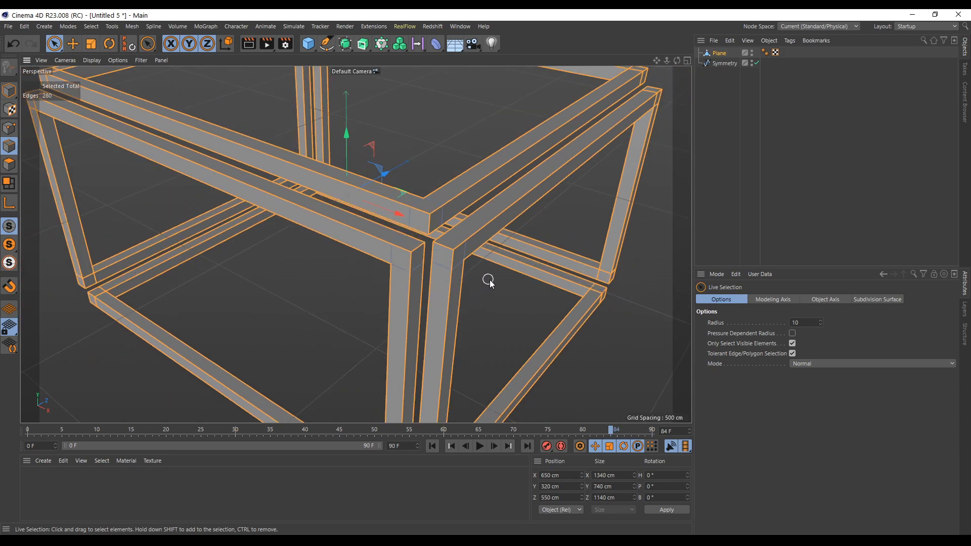
Deselect the short cross edges on both uprights' bottom ends at the lower front corner, undoing one mistaken deselection.
{"action": "left_click_drag", "start_coordinate": [545, 281], "coordinate": [542, 225], "text": "alt"}
{"action": "scroll", "coordinate": [405, 254], "scroll_direction": "up", "scroll_amount": 5}
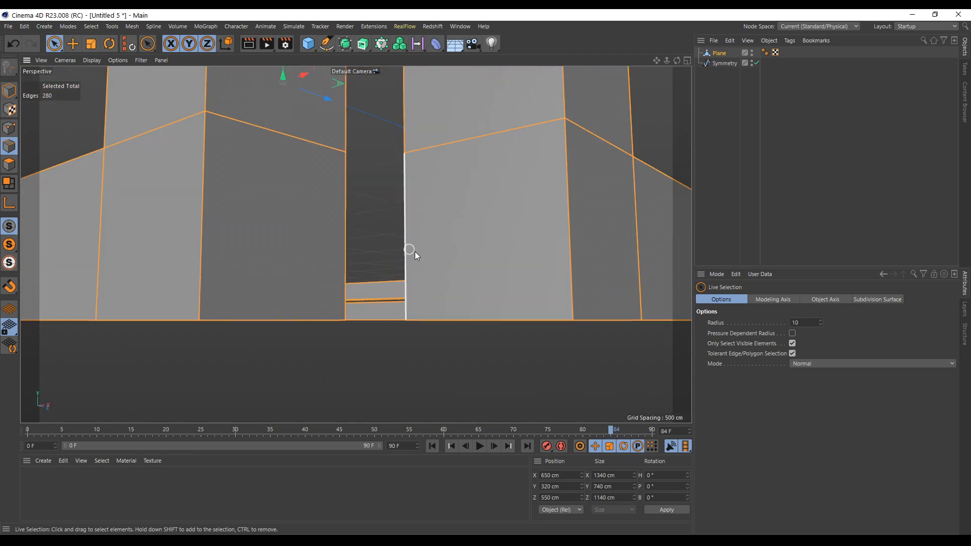
{"action": "scroll", "coordinate": [411, 250], "scroll_direction": "down", "scroll_amount": 2}
{"action": "left_click_drag", "start_coordinate": [455, 257], "coordinate": [463, 210], "text": "alt"}
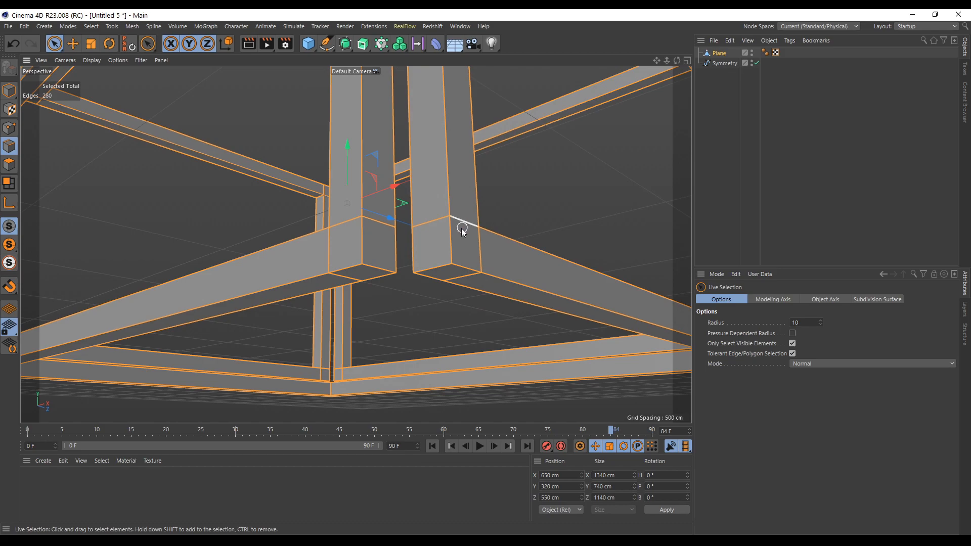
{"action": "left_click", "coordinate": [438, 218], "text": "ctrl"}
{"action": "left_click", "coordinate": [460, 219], "text": "ctrl"}
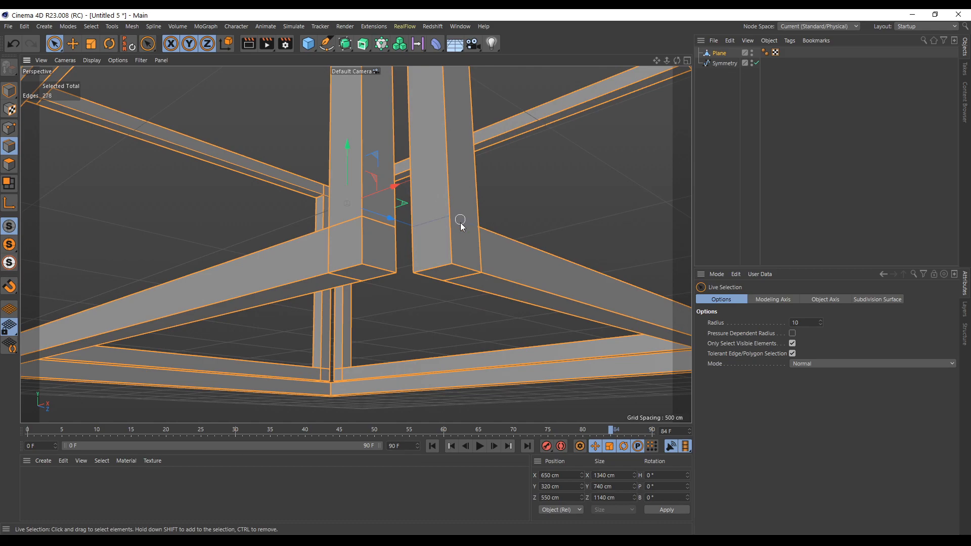
{"action": "left_click", "coordinate": [460, 268], "text": "ctrl"}
{"action": "left_click", "coordinate": [481, 255], "text": "ctrl"}
{"action": "left_click", "coordinate": [457, 283], "text": "ctrl"}
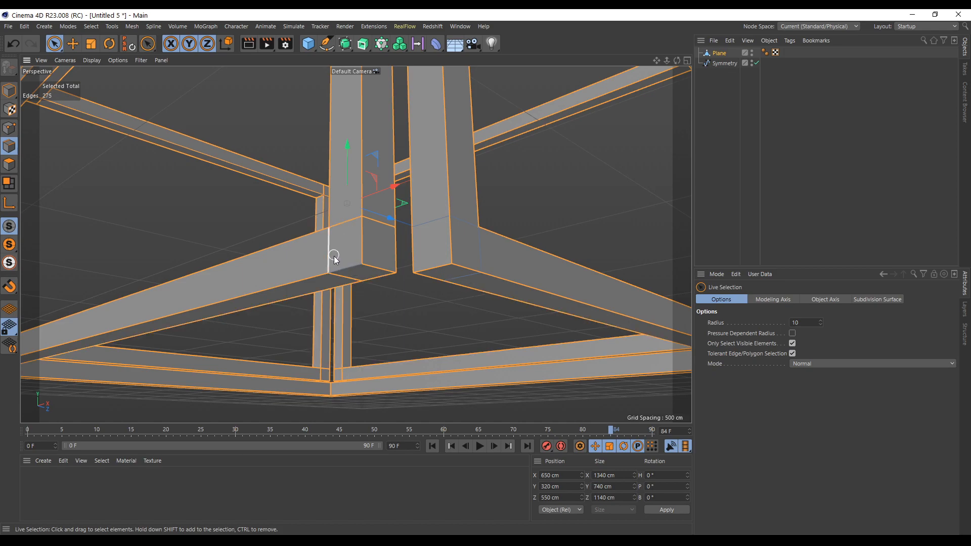
{"action": "key", "text": "ctrl+z"}
{"action": "left_click", "coordinate": [347, 278], "text": "ctrl"}
{"action": "scroll", "coordinate": [435, 310], "scroll_direction": "down", "scroll_amount": 5}
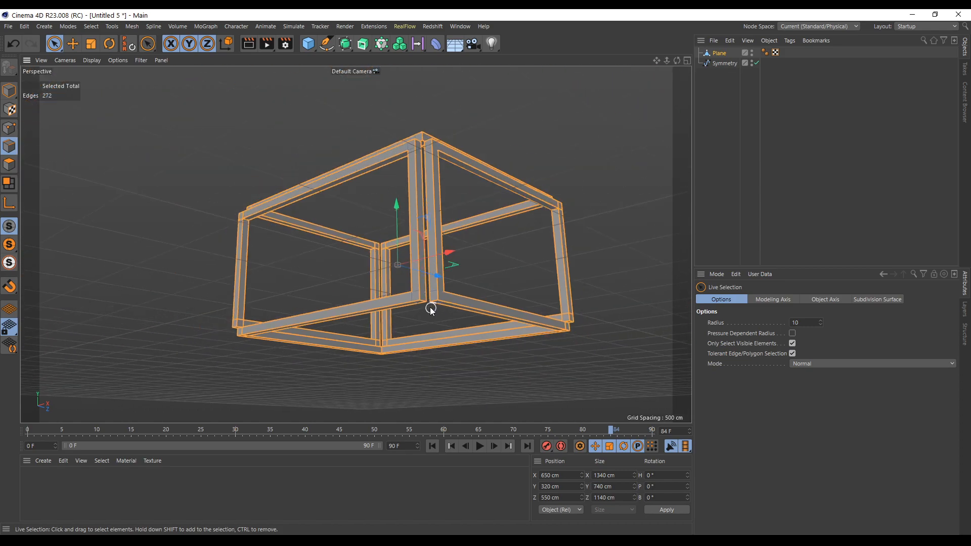
Deselect the short cross edges of the bottom frame's corner and the upright's foot directly above it.
{"action": "left_click_drag", "start_coordinate": [431, 310], "coordinate": [348, 313], "text": "alt"}
{"action": "scroll", "coordinate": [348, 313], "scroll_direction": "up", "scroll_amount": 5}
{"action": "left_click_drag", "start_coordinate": [217, 315], "coordinate": [460, 293], "text": "alt"}
{"action": "left_click", "coordinate": [312, 310], "text": "ctrl"}
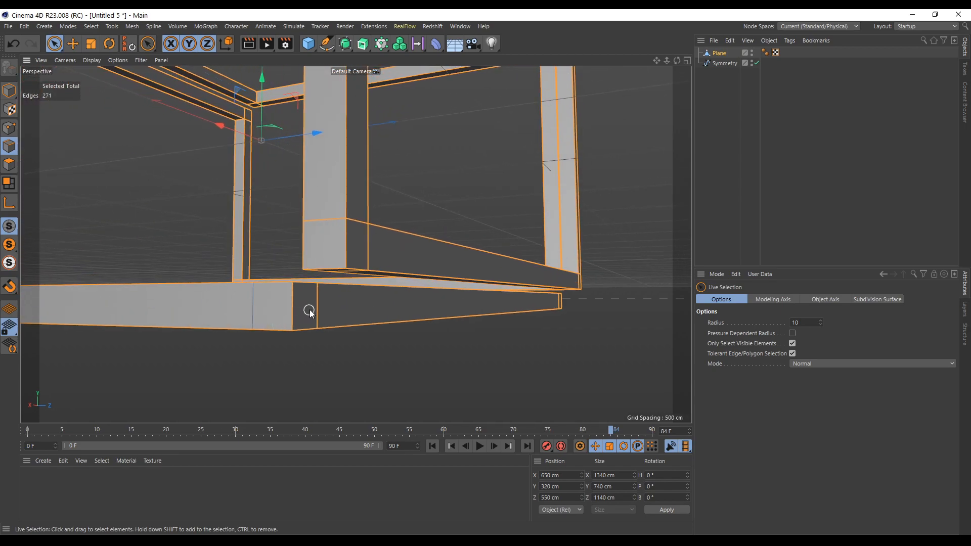
{"action": "left_click", "coordinate": [346, 218], "text": "ctrl"}
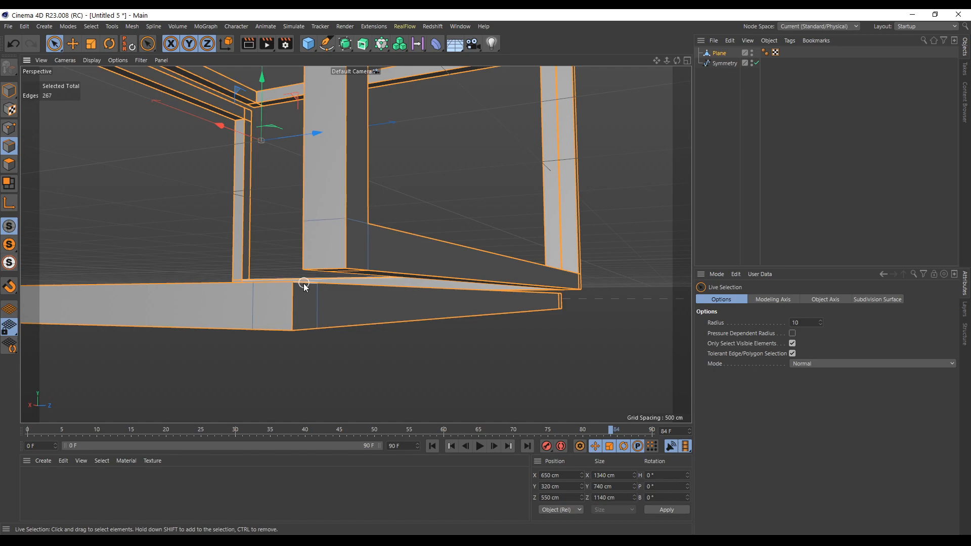
Deselect the short cross edges at the far end of that side's lower beams.
{"action": "left_click_drag", "start_coordinate": [270, 258], "coordinate": [483, 287], "text": "alt"}
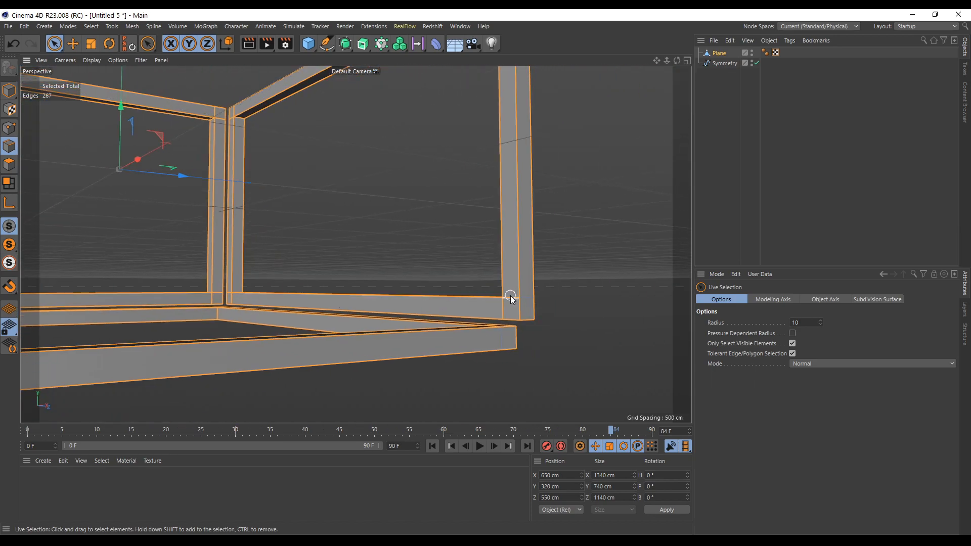
{"action": "left_click", "coordinate": [503, 308], "text": "ctrl"}
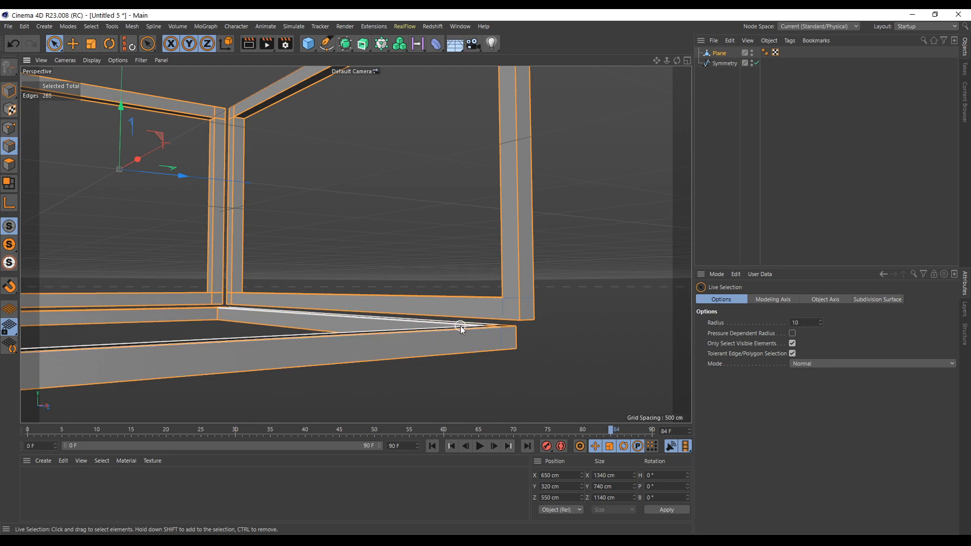
{"action": "scroll", "coordinate": [461, 329], "scroll_direction": "up", "scroll_amount": 5}
{"action": "left_click", "coordinate": [496, 333], "text": "ctrl"}
{"action": "scroll", "coordinate": [481, 229], "scroll_direction": "down", "scroll_amount": 6}
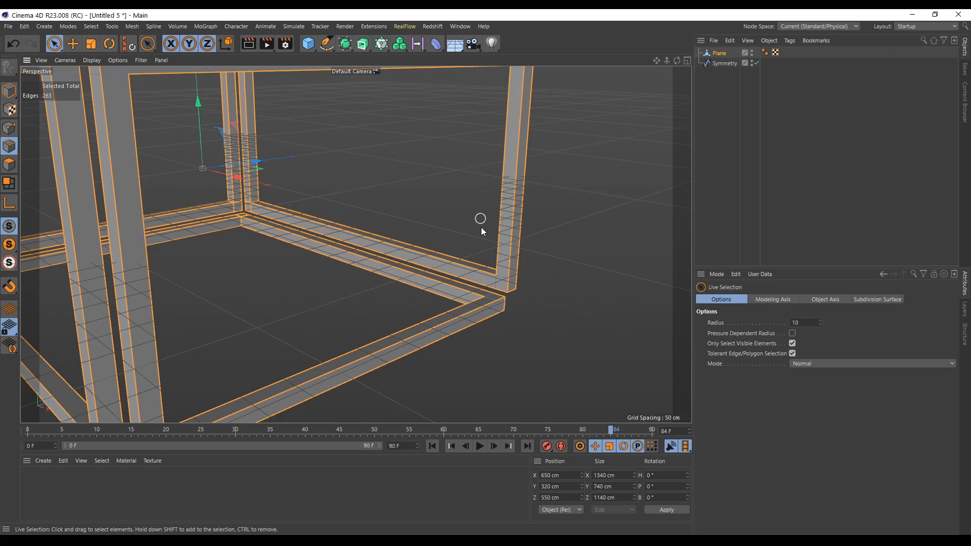
Deselect the short cross edges where the top frame meets the side frame at the neighbouring upper corner.
{"action": "left_click_drag", "start_coordinate": [521, 151], "coordinate": [372, 193], "text": "alt"}
{"action": "scroll", "coordinate": [373, 197], "scroll_direction": "up", "scroll_amount": 5}
{"action": "left_click", "coordinate": [423, 316], "text": "ctrl"}
{"action": "left_click", "coordinate": [405, 301], "text": "ctrl"}
{"action": "left_click", "coordinate": [408, 268], "text": "ctrl"}
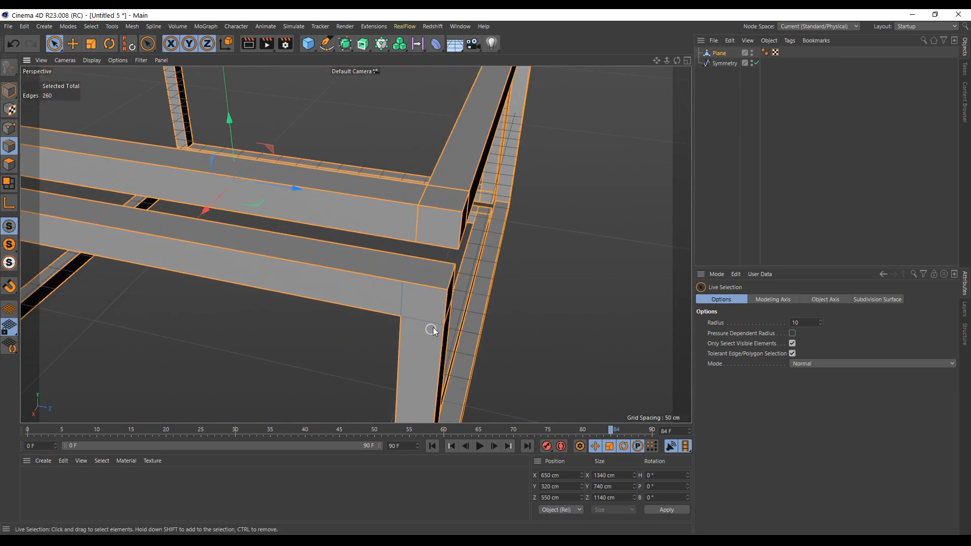
{"action": "left_click_drag", "start_coordinate": [412, 322], "coordinate": [367, 317], "text": "alt"}
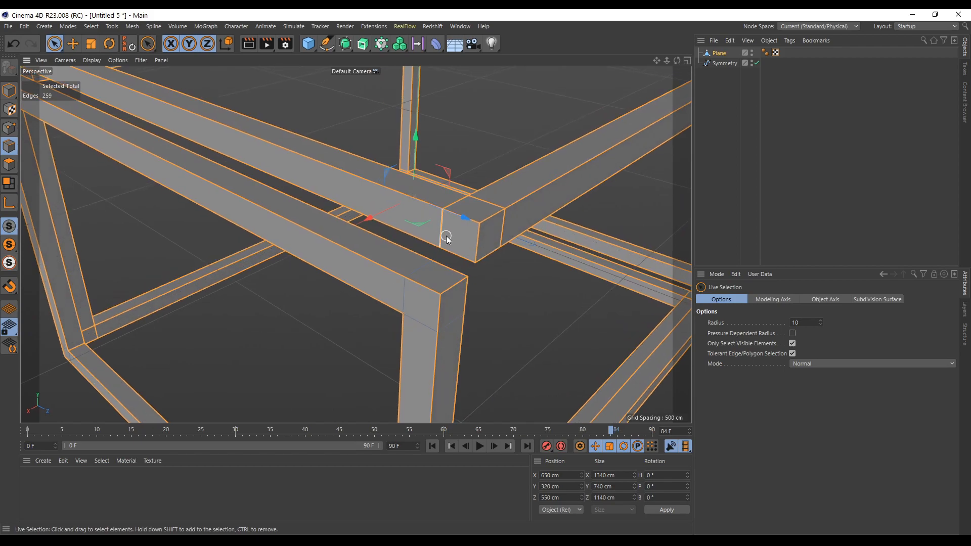
{"action": "left_click", "coordinate": [480, 211], "text": "ctrl"}
{"action": "scroll", "coordinate": [499, 298], "scroll_direction": "down", "scroll_amount": 4}
Deselect the short cross edges at the lower corner where the two adjacent uprights meet the bottom frame.
{"action": "left_click_drag", "start_coordinate": [499, 298], "coordinate": [458, 335], "text": "alt"}
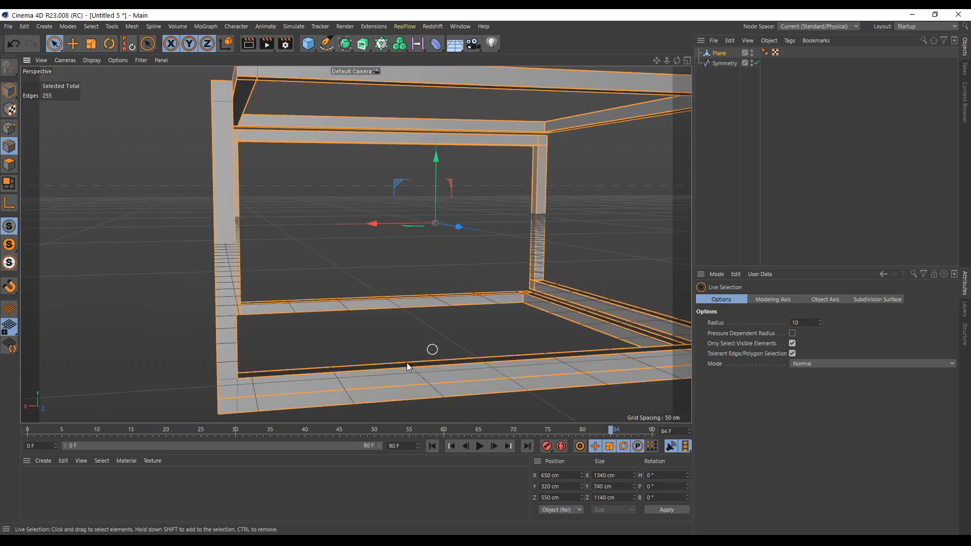
{"action": "left_click_drag", "start_coordinate": [341, 349], "coordinate": [193, 329], "text": "alt"}
{"action": "left_click", "coordinate": [408, 391], "text": "ctrl"}
{"action": "left_click_drag", "start_coordinate": [503, 364], "coordinate": [504, 356], "text": "alt"}
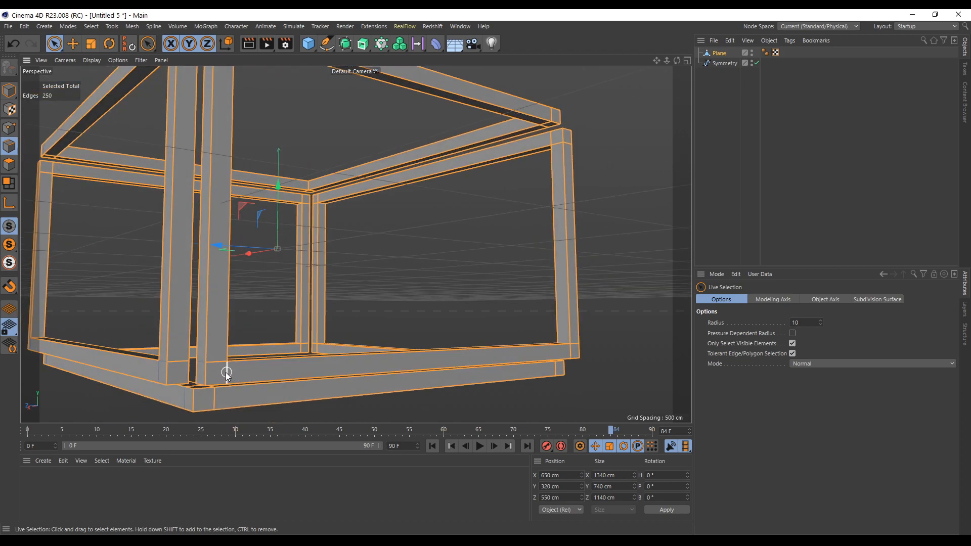
{"action": "left_click", "coordinate": [175, 363], "text": "ctrl"}
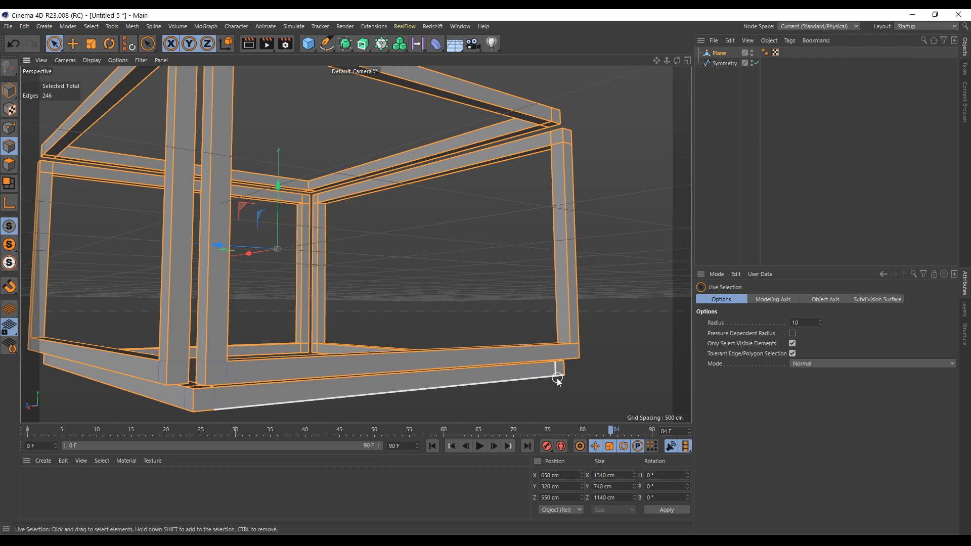
Deselect the short cross edges at the outer end of the bottom frame and the foot of the upright above it.
{"action": "scroll", "coordinate": [557, 371], "scroll_direction": "up", "scroll_amount": 5}
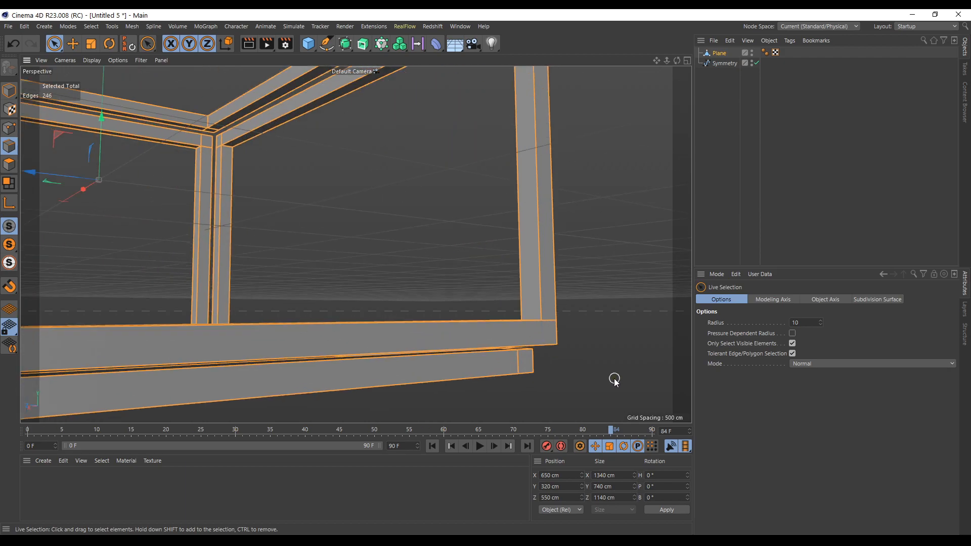
{"action": "scroll", "coordinate": [472, 317], "scroll_direction": "down", "scroll_amount": 5}
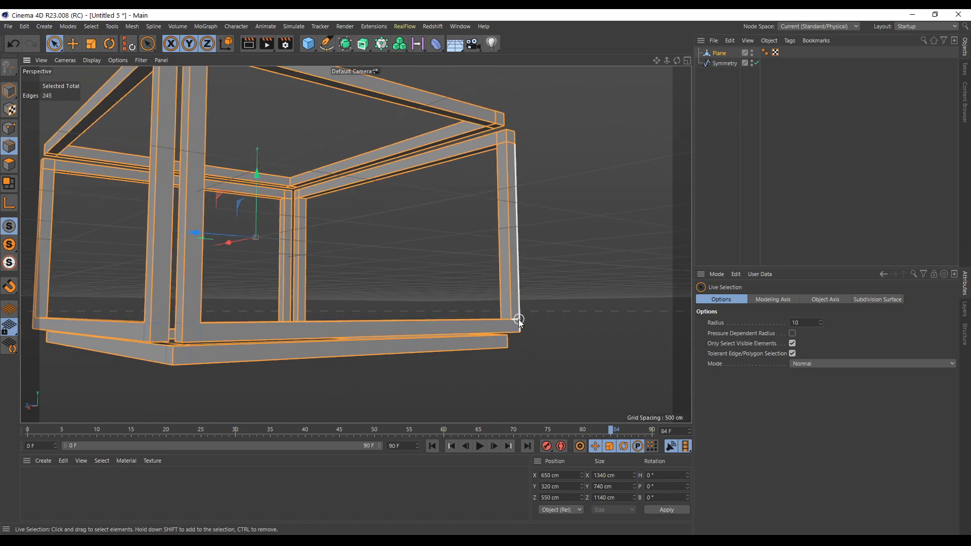
{"action": "scroll", "coordinate": [519, 319], "scroll_direction": "up", "scroll_amount": 8}
{"action": "left_click", "coordinate": [496, 329], "text": "ctrl"}
{"action": "scroll", "coordinate": [461, 364], "scroll_direction": "down", "scroll_amount": 5}
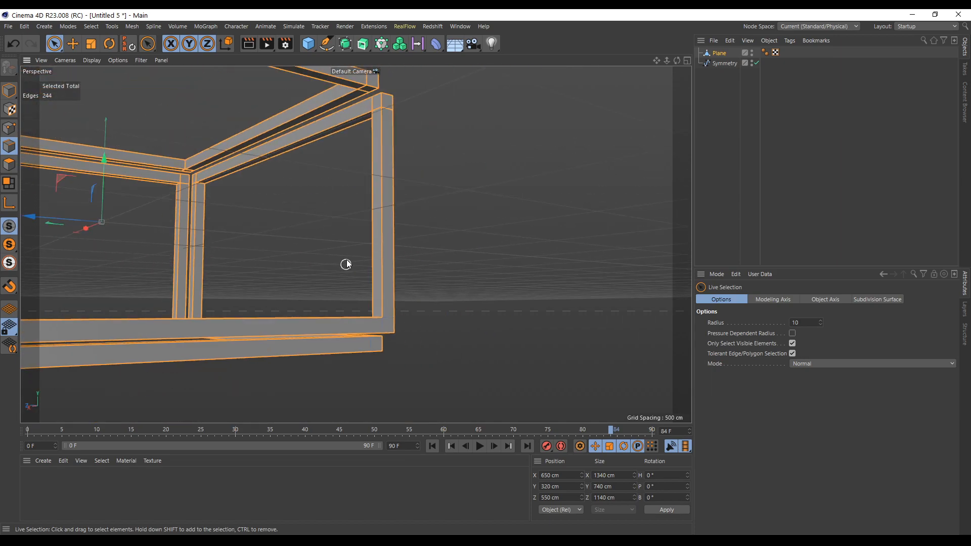
Deselect the short cross edges at the top of the same upright and on the top frame's corner beside it.
{"action": "scroll", "coordinate": [388, 94], "scroll_direction": "up", "scroll_amount": 5}
{"action": "left_click", "coordinate": [382, 178], "text": "ctrl"}
{"action": "left_click", "coordinate": [321, 156], "text": "ctrl"}
{"action": "scroll", "coordinate": [291, 107], "scroll_direction": "down", "scroll_amount": 2}
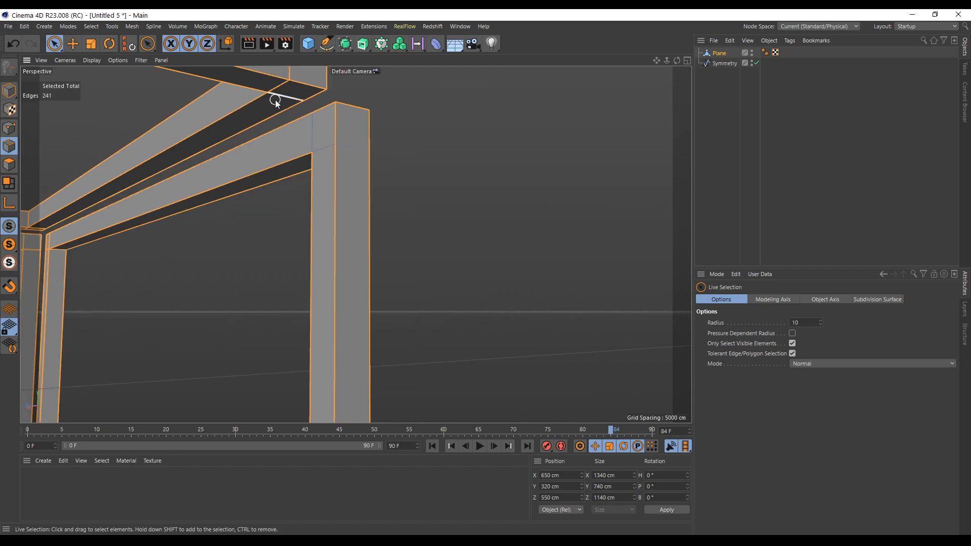
{"action": "left_click", "coordinate": [279, 90], "text": "ctrl"}
{"action": "scroll", "coordinate": [282, 162], "scroll_direction": "down", "scroll_amount": 2}
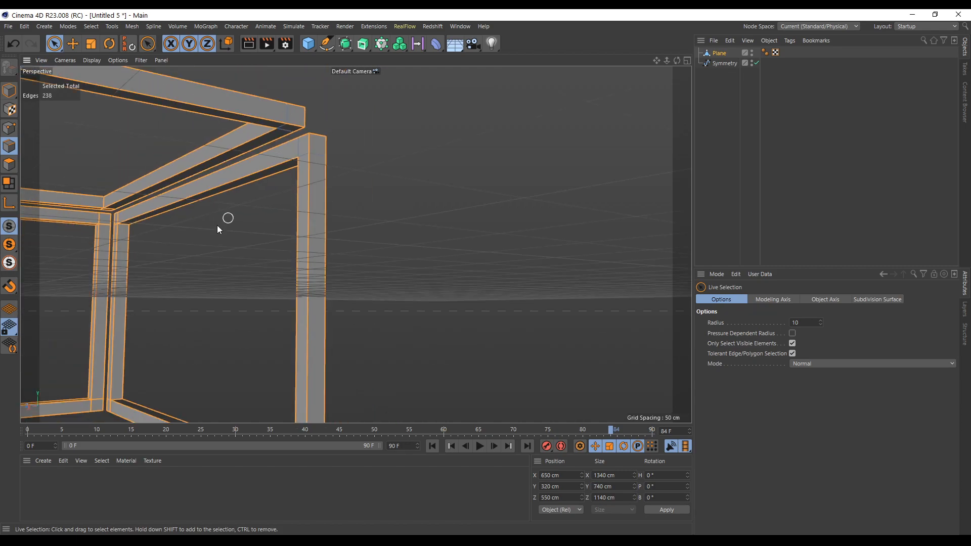
{"action": "scroll", "coordinate": [153, 260], "scroll_direction": "down", "scroll_amount": 4}
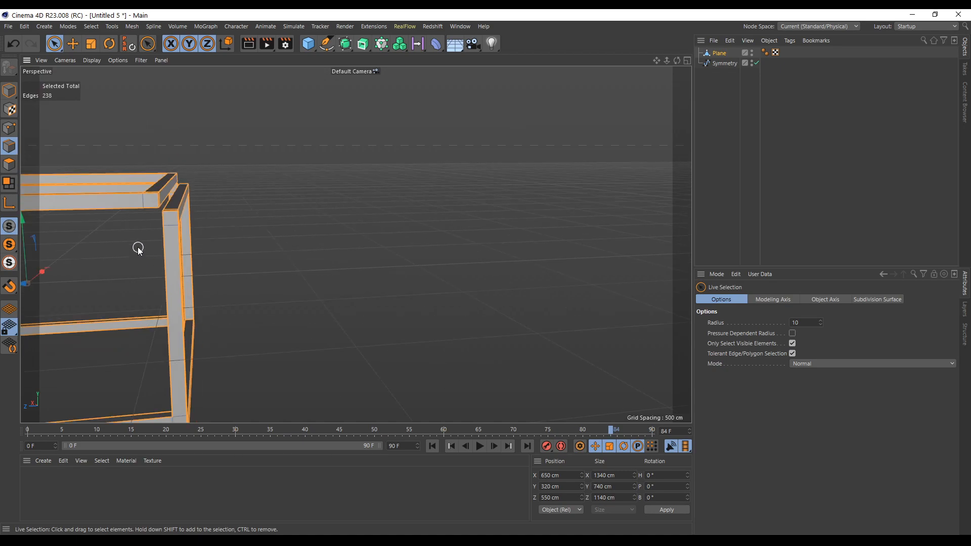
Deselect the short cross edges on the upper ends of the two adjacent side frames, seen from above.
{"action": "left_click_drag", "start_coordinate": [138, 251], "coordinate": [161, 296], "text": "alt"}
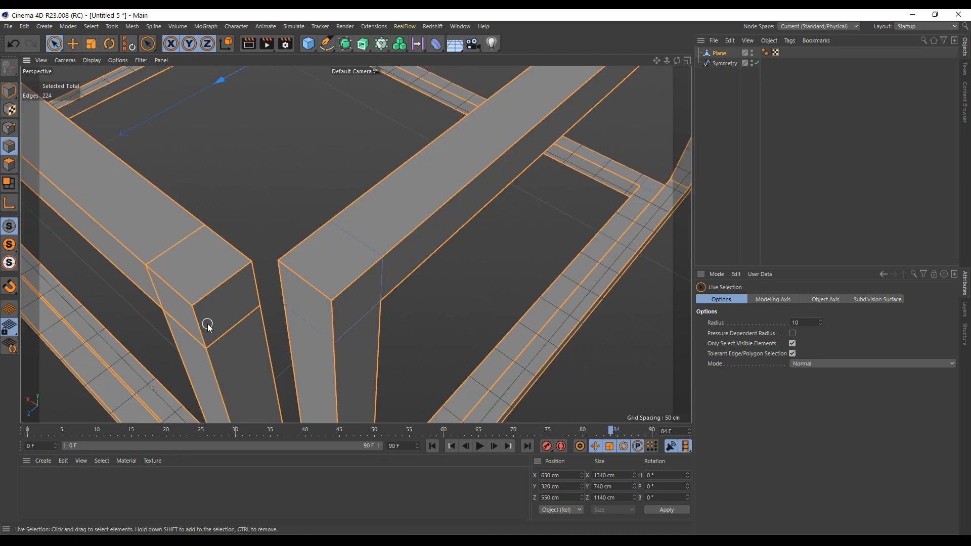
{"action": "left_click", "coordinate": [209, 331], "text": "ctrl"}
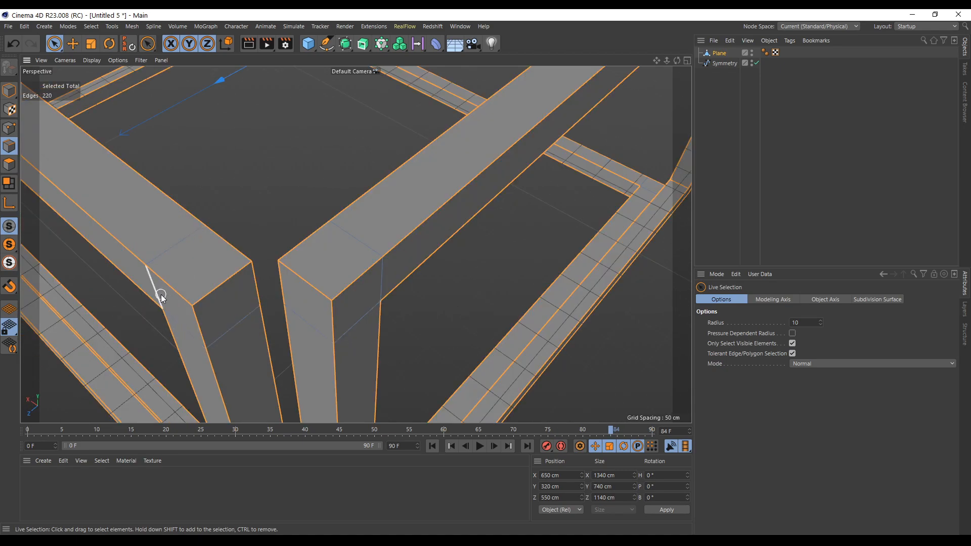
{"action": "left_click", "coordinate": [153, 283], "text": "ctrl"}
{"action": "scroll", "coordinate": [292, 295], "scroll_direction": "down", "scroll_amount": 6}
Deselect the leftover short cross edges on the inner side of the frame corner, seen from below.
{"action": "left_click_drag", "start_coordinate": [331, 352], "coordinate": [319, 279], "text": "alt"}
{"action": "scroll", "coordinate": [318, 276], "scroll_direction": "up", "scroll_amount": 4}
{"action": "left_click", "coordinate": [321, 263], "text": "ctrl"}
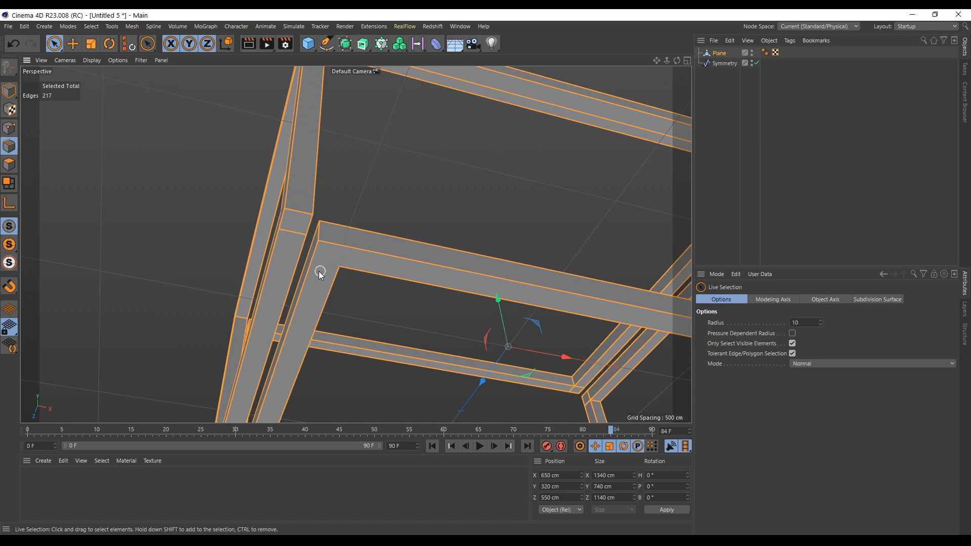
{"action": "left_click_drag", "start_coordinate": [259, 250], "coordinate": [149, 339], "text": "alt"}
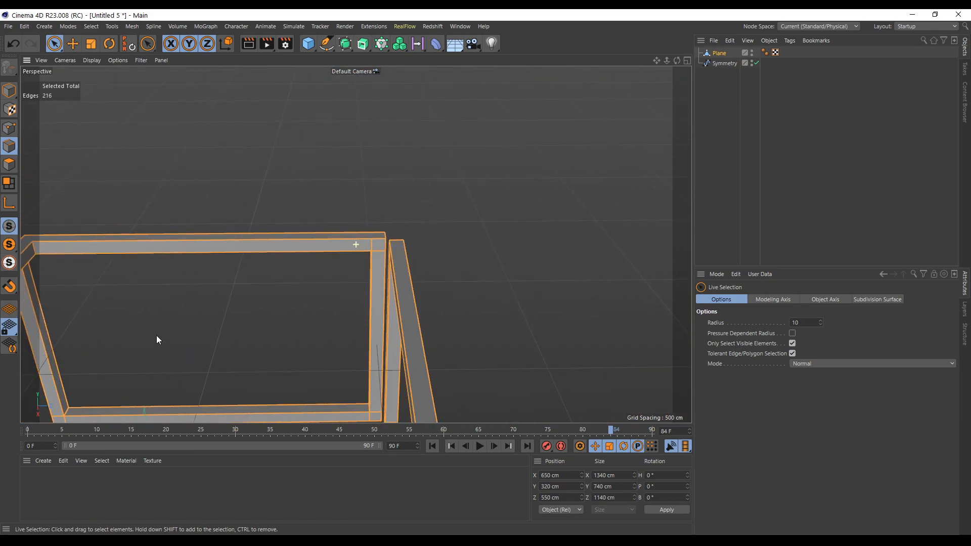
Deselect the short cross edges on the inner faces of the lower beams and uprights at both far corners.
{"action": "middle_click_drag", "start_coordinate": [150, 339], "coordinate": [343, 205], "text": "alt"}
{"action": "scroll", "coordinate": [287, 351], "scroll_direction": "up", "scroll_amount": 4}
{"action": "middle_click_drag", "start_coordinate": [363, 353], "coordinate": [325, 332], "text": "alt"}
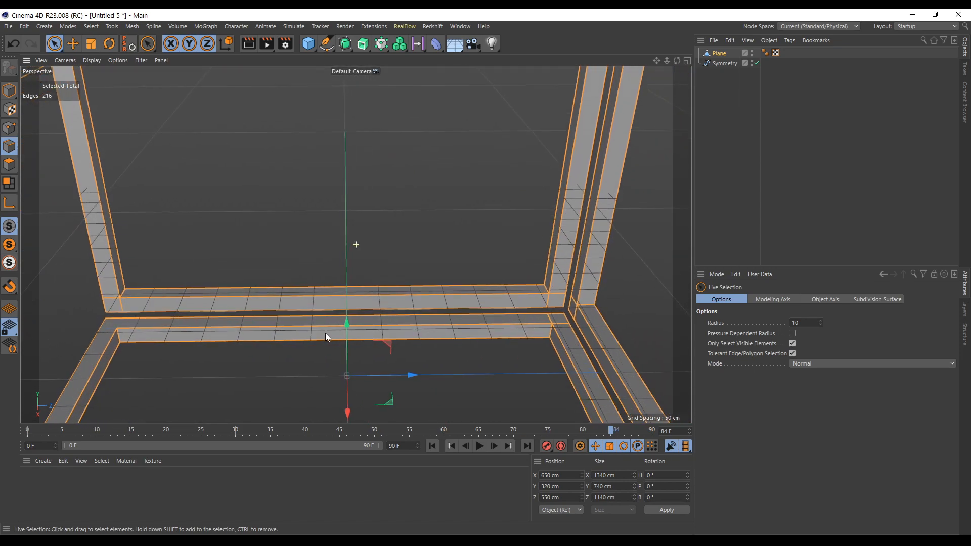
{"action": "left_click", "coordinate": [120, 305], "text": "ctrl"}
{"action": "left_click", "coordinate": [550, 304], "text": "ctrl"}
{"action": "left_click", "coordinate": [585, 304], "text": "ctrl"}
{"action": "scroll", "coordinate": [587, 313], "scroll_direction": "up", "scroll_amount": 2}
{"action": "scroll", "coordinate": [579, 318], "scroll_direction": "up", "scroll_amount": 5}
{"action": "left_click", "coordinate": [562, 299], "text": "ctrl"}
{"action": "left_click", "coordinate": [557, 254], "text": "ctrl"}
{"action": "left_click", "coordinate": [501, 349], "text": "ctrl"}
{"action": "left_click", "coordinate": [457, 326], "text": "ctrl"}
{"action": "scroll", "coordinate": [475, 336], "scroll_direction": "down", "scroll_amount": 8}
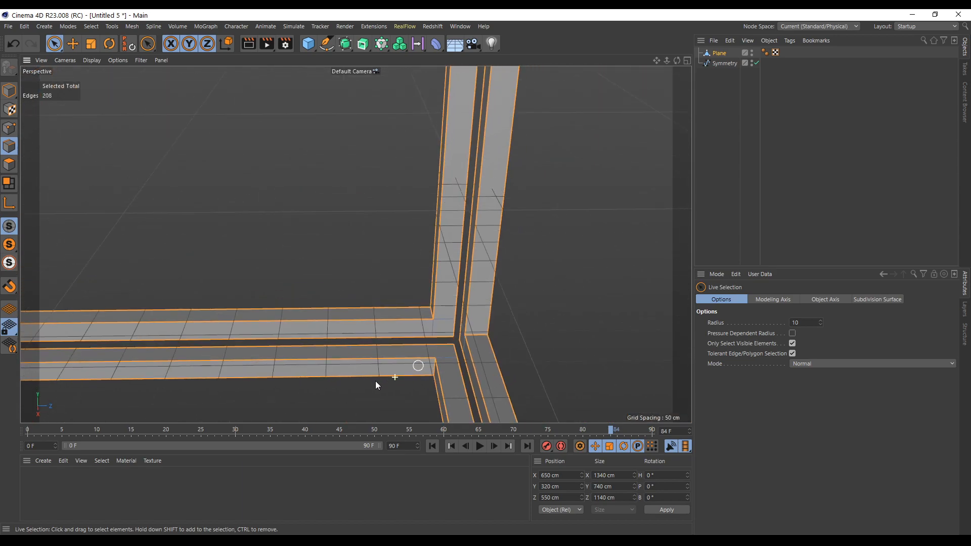
Deselect the leftover short cross edges at the end corner of the side frames.
{"action": "scroll", "coordinate": [281, 335], "scroll_direction": "up", "scroll_amount": 1}
{"action": "scroll", "coordinate": [402, 215], "scroll_direction": "up", "scroll_amount": 8}
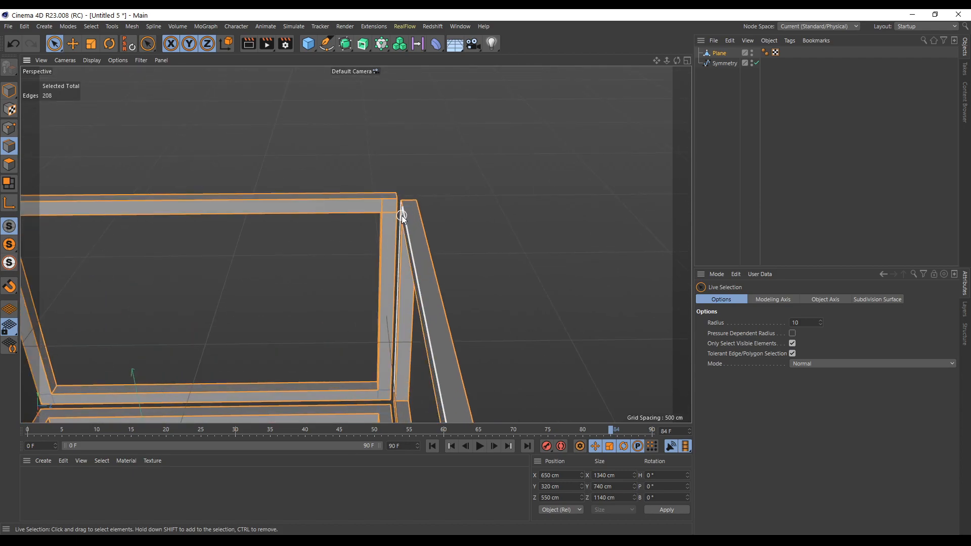
{"action": "left_click_drag", "start_coordinate": [445, 302], "coordinate": [444, 298], "text": "alt"}
{"action": "left_click", "coordinate": [255, 289], "text": "ctrl"}
{"action": "left_click", "coordinate": [234, 278], "text": "ctrl"}
{"action": "left_click_drag", "start_coordinate": [209, 342], "coordinate": [242, 335], "text": "alt"}
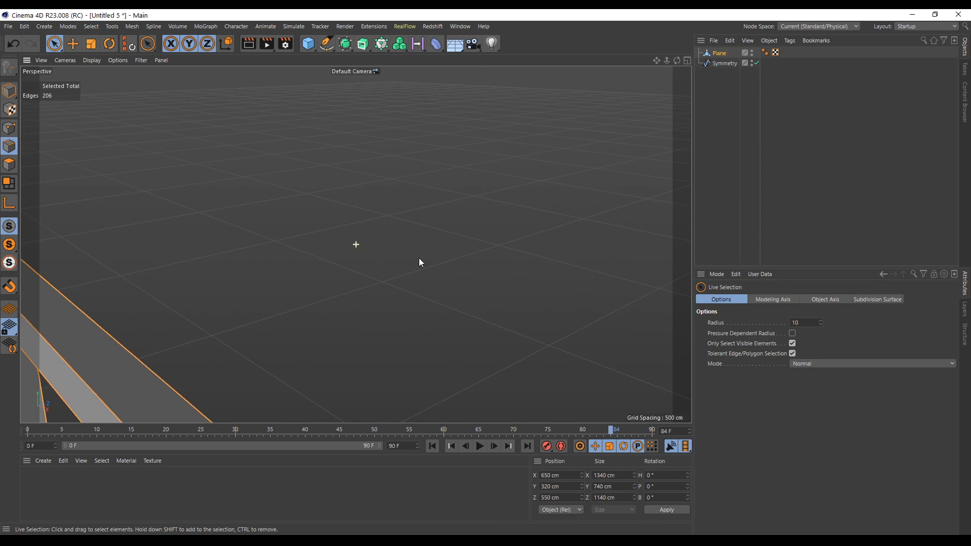
Deselect the remaining short cross edges at the upper corner of the side frame and at the neighbouring frame's corner, seen from below.
{"action": "left_click", "coordinate": [724, 53]}
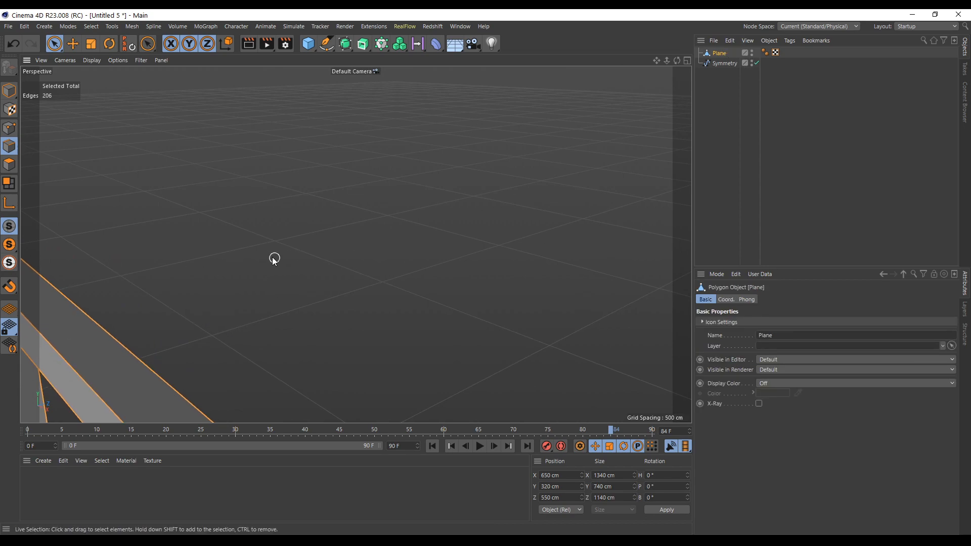
{"action": "key", "text": "s"}
{"action": "left_click", "coordinate": [278, 219], "text": "ctrl"}
{"action": "scroll", "coordinate": [268, 316], "scroll_direction": "down", "scroll_amount": 8}
{"action": "middle_click_drag", "start_coordinate": [271, 341], "coordinate": [326, 220], "text": "alt"}
{"action": "scroll", "coordinate": [325, 220], "scroll_direction": "down", "scroll_amount": 5}
{"action": "left_click_drag", "start_coordinate": [342, 335], "coordinate": [251, 201], "text": "alt"}
{"action": "scroll", "coordinate": [409, 130], "scroll_direction": "up", "scroll_amount": 5}
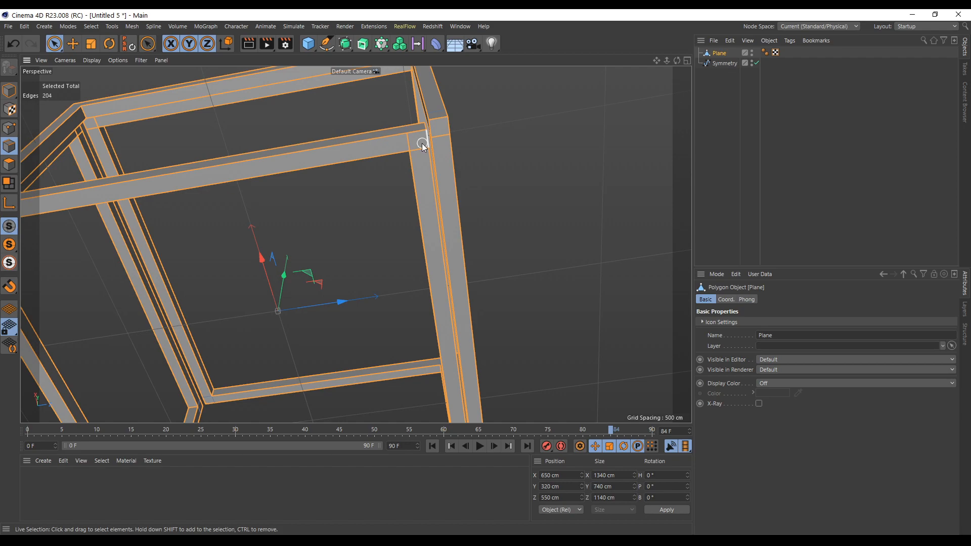
{"action": "left_click", "coordinate": [410, 141], "text": "ctrl"}
{"action": "left_click", "coordinate": [439, 135], "text": "ctrl"}
{"action": "scroll", "coordinate": [378, 311], "scroll_direction": "down", "scroll_amount": 3}
{"action": "left_click", "coordinate": [377, 351], "text": "ctrl"}
{"action": "left_click_drag", "start_coordinate": [378, 350], "coordinate": [380, 244], "text": "alt"}
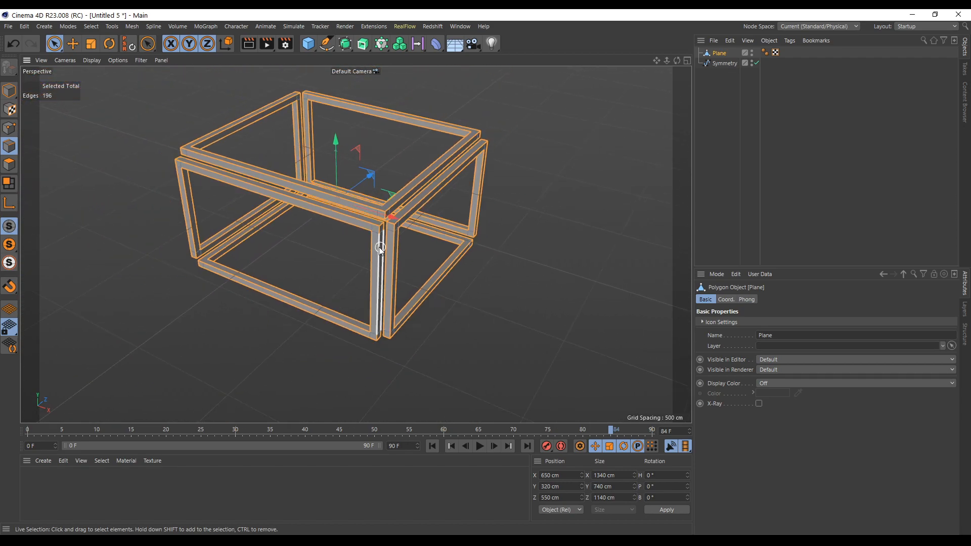
Store the long edges in an edge selection tag on Plane, clear the selection and recall the edges from the tag.
{"action": "middle_click_drag", "start_coordinate": [384, 160], "coordinate": [386, 201], "text": "alt"}
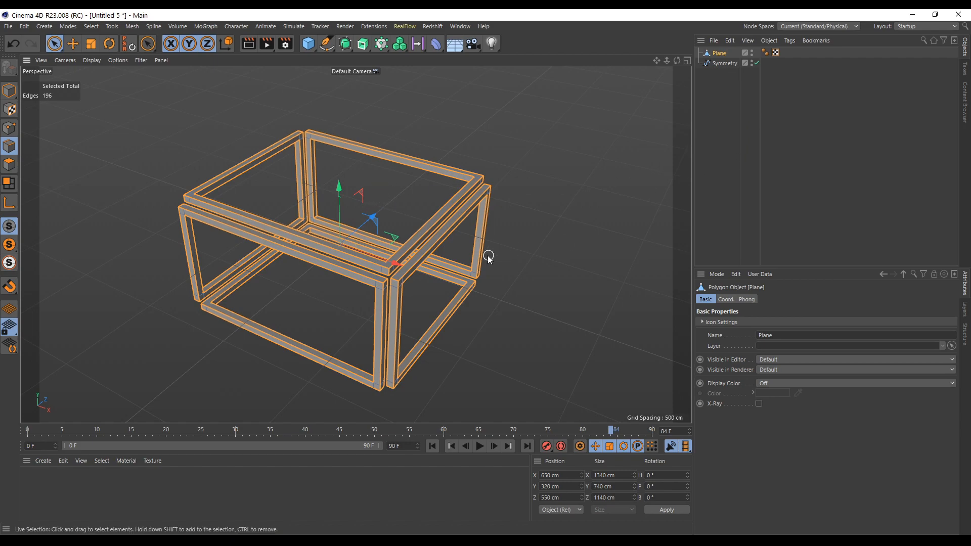
{"action": "left_click", "coordinate": [89, 27]}
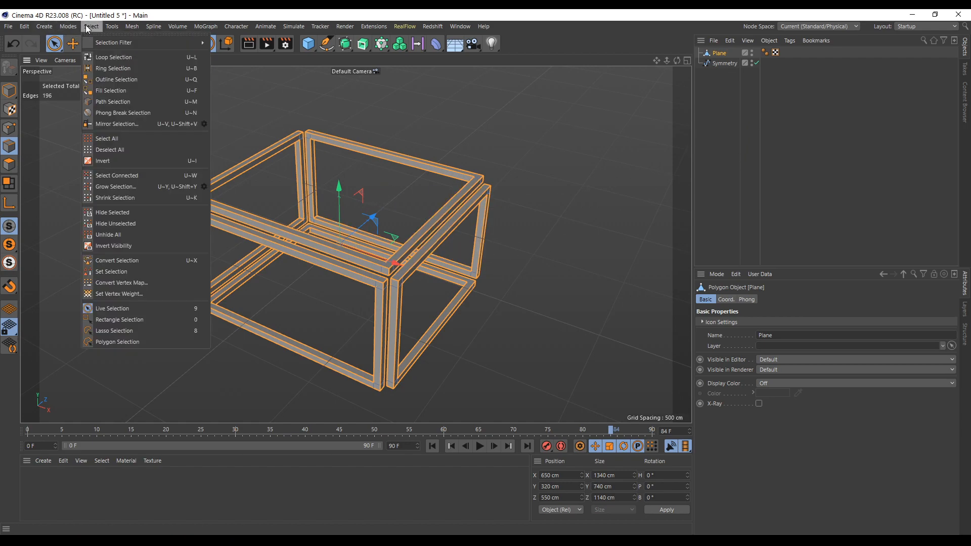
{"action": "left_click", "coordinate": [144, 280]}
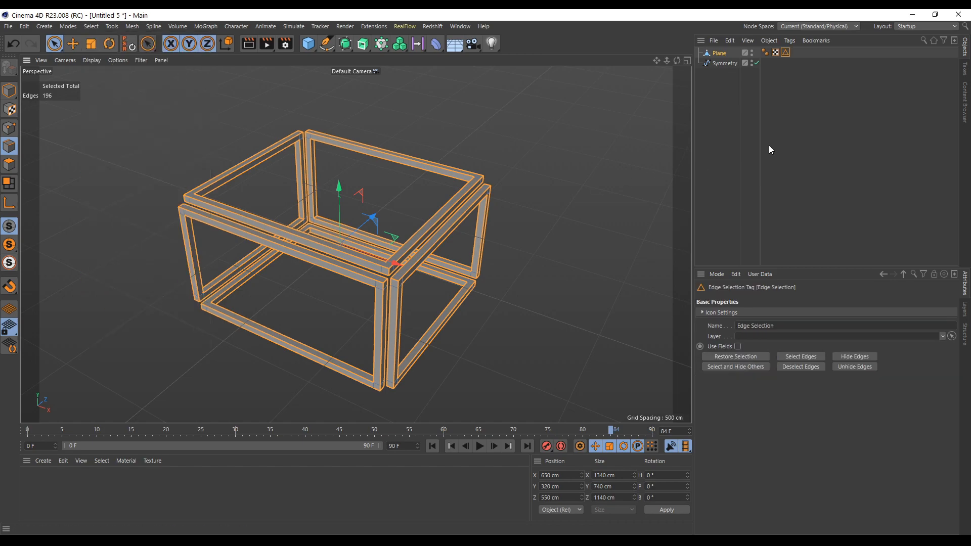
{"action": "left_click", "coordinate": [785, 72]}
{"action": "left_click", "coordinate": [786, 52]}
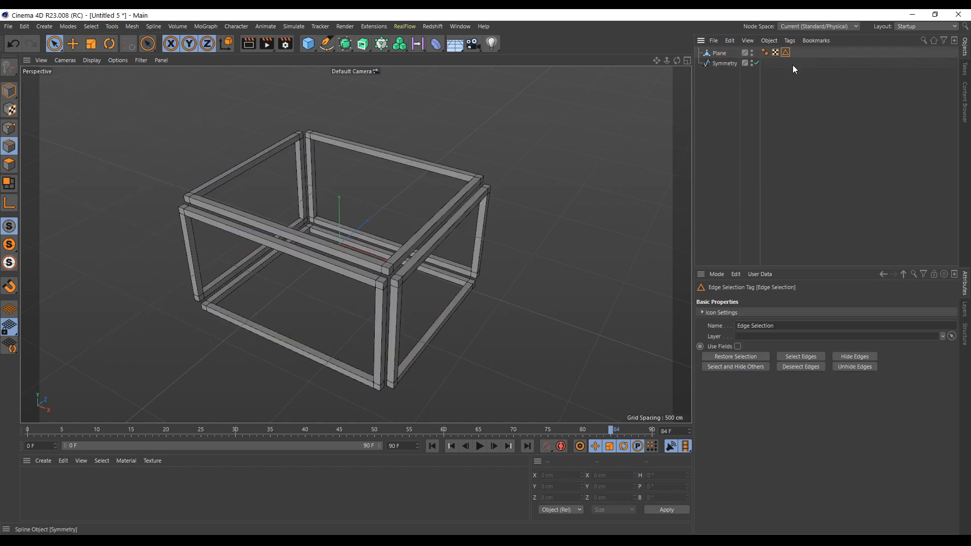
{"action": "left_click", "coordinate": [806, 356]}
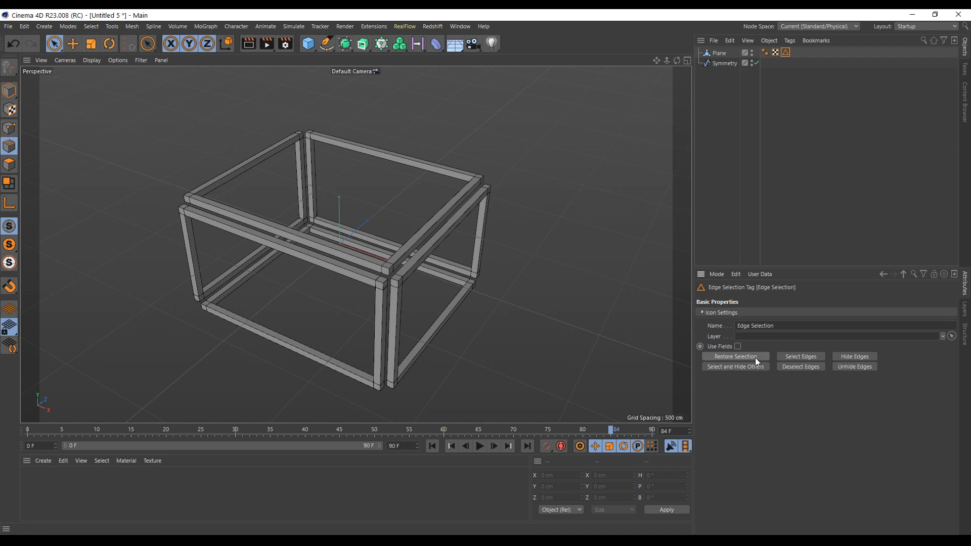
{"action": "left_click", "coordinate": [722, 52]}
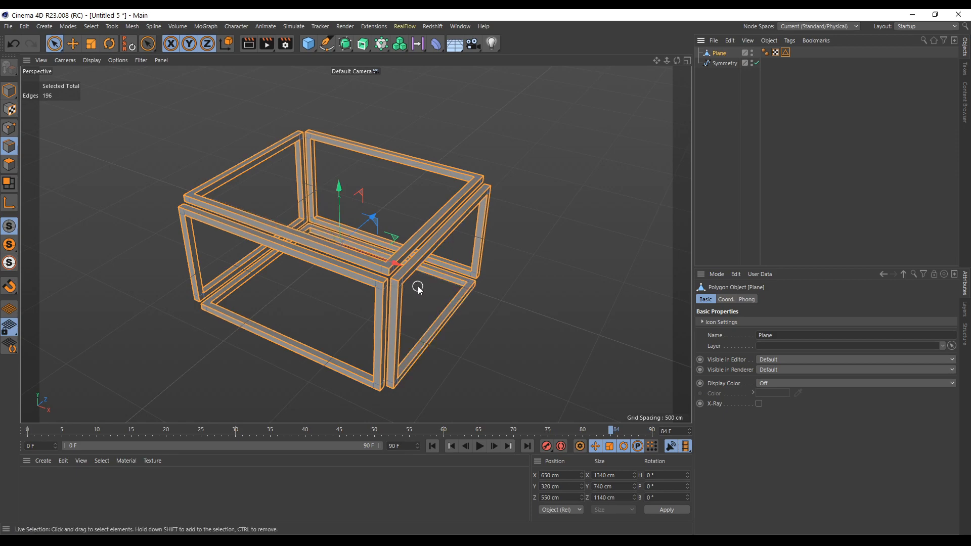
Bevel the selected long edges with a 3 cm offset and 5 subdivisions.
{"action": "scroll", "coordinate": [418, 288], "scroll_direction": "up", "scroll_amount": 2}
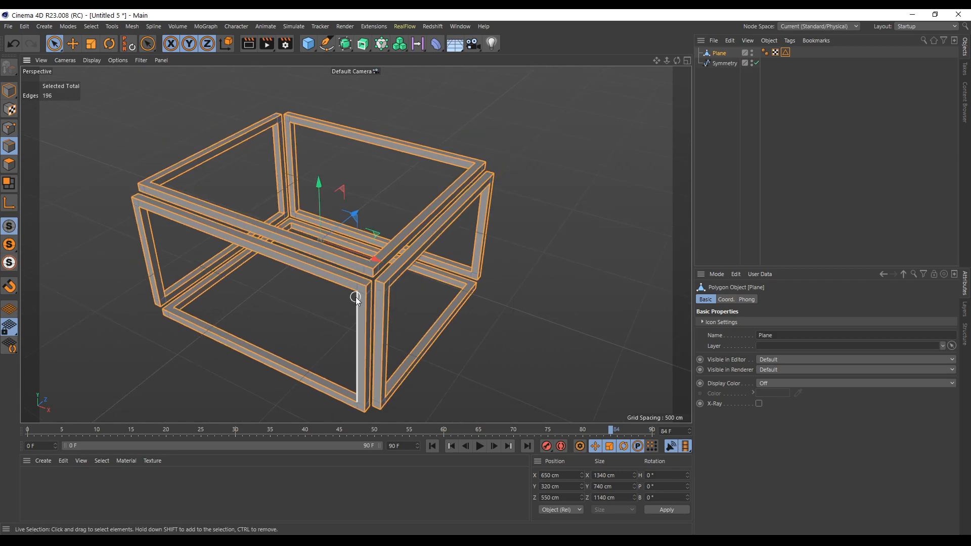
{"action": "scroll", "coordinate": [356, 299], "scroll_direction": "down", "scroll_amount": 1}
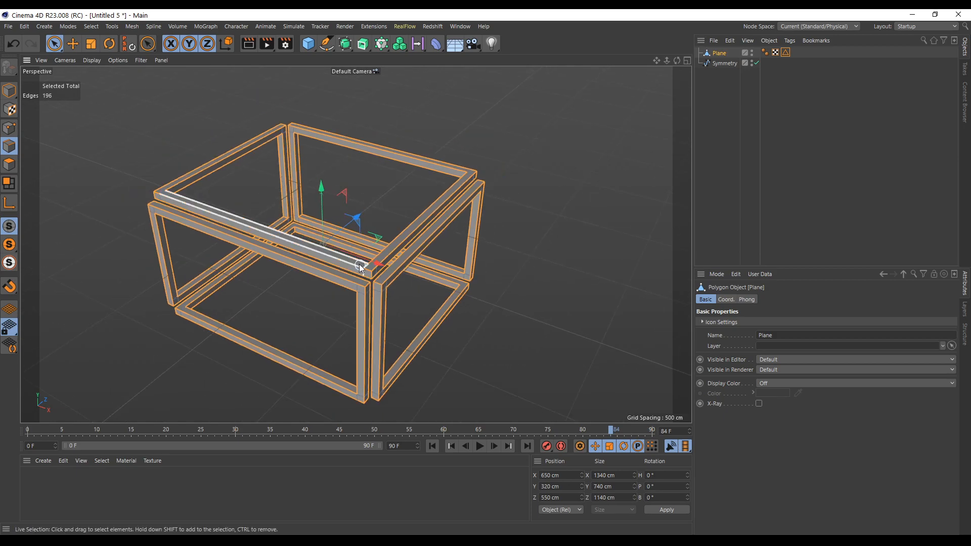
{"action": "right_click", "coordinate": [360, 266]}
{"action": "left_click", "coordinate": [397, 240]}
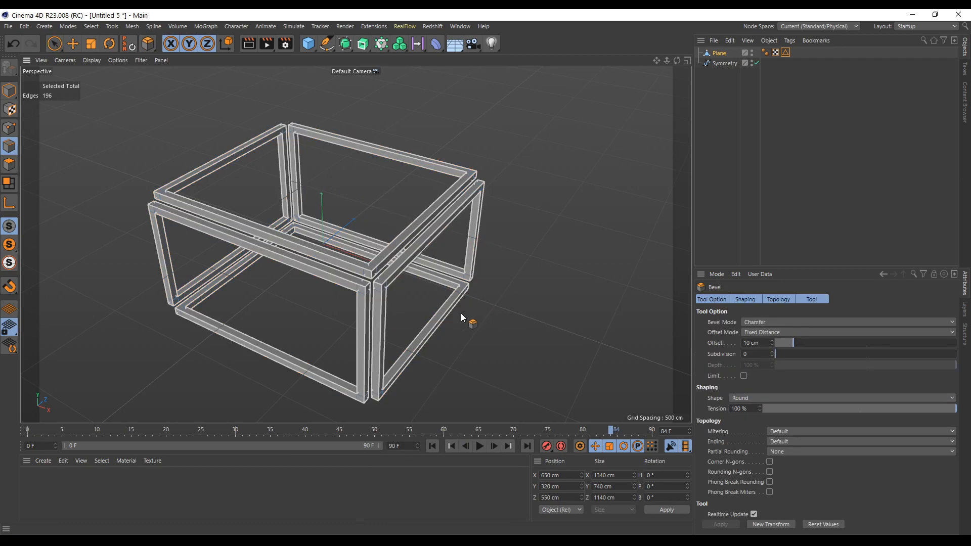
{"action": "scroll", "coordinate": [444, 299], "scroll_direction": "up", "scroll_amount": 4}
{"action": "left_click_drag", "start_coordinate": [369, 305], "coordinate": [375, 305]}
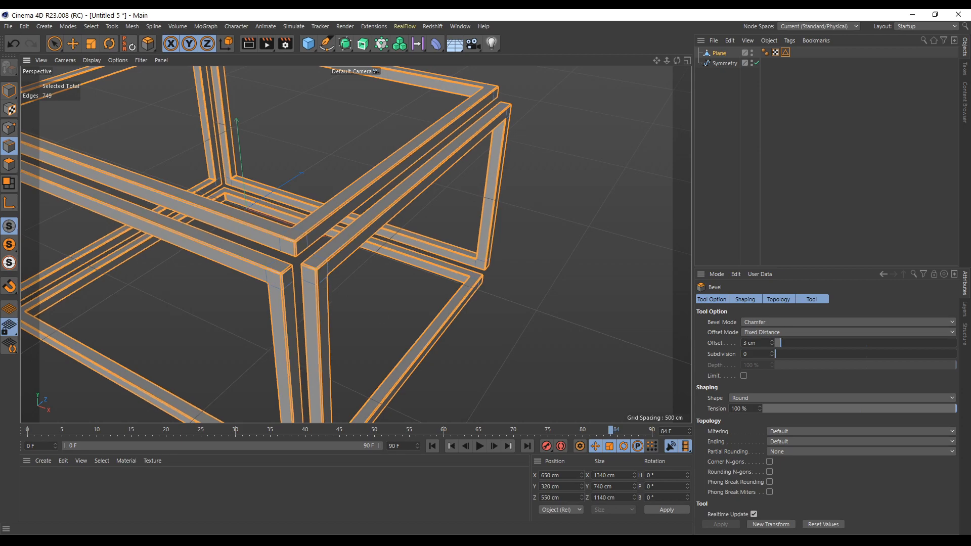
{"action": "scroll", "coordinate": [755, 354], "scroll_direction": "up", "scroll_amount": 3}
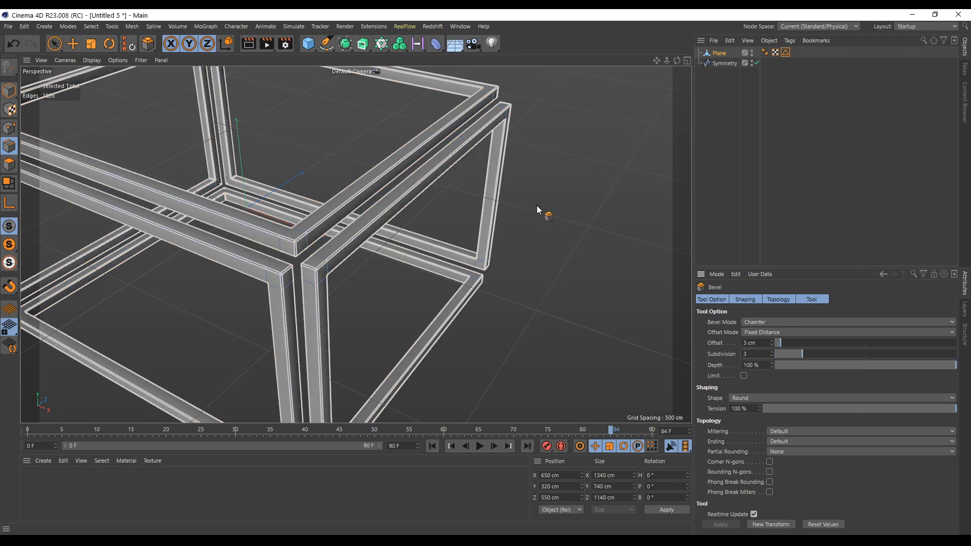
{"action": "key", "text": "Up"}
{"action": "key", "text": "Up"}
Clear the selection, render the view and examine the beveled beam corners up close.
{"action": "left_click_drag", "start_coordinate": [667, 60], "coordinate": [630, 60]}
{"action": "left_click", "coordinate": [783, 113]}
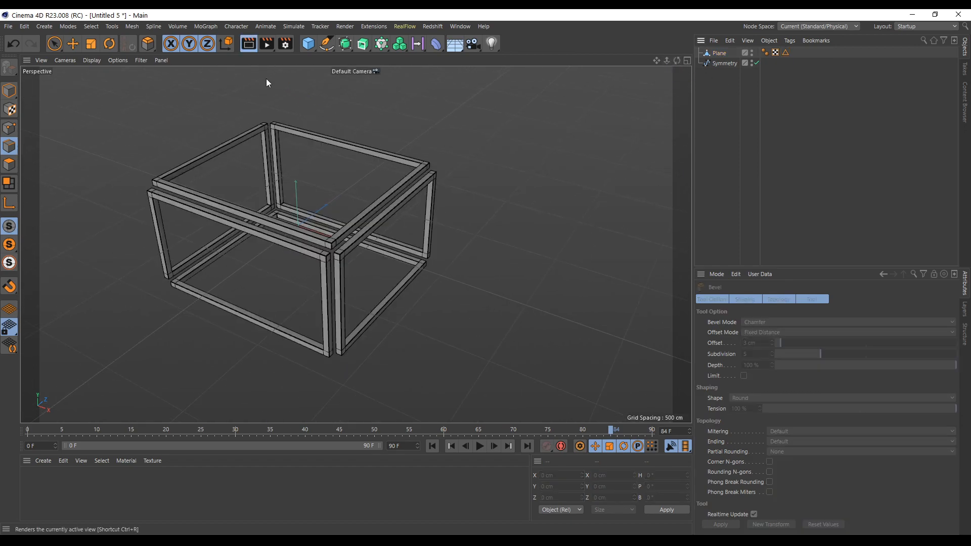
{"action": "left_click", "coordinate": [255, 50]}
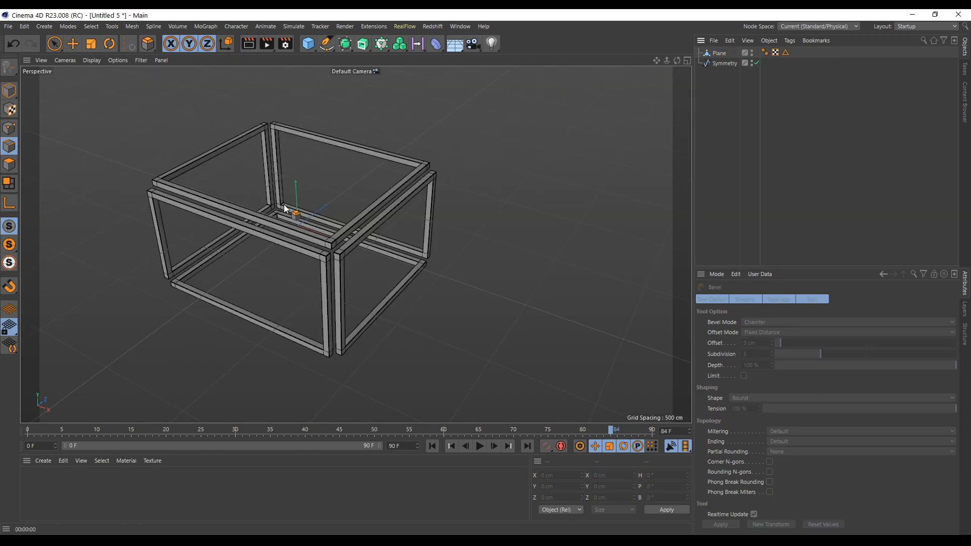
{"action": "scroll", "coordinate": [289, 210], "scroll_direction": "up", "scroll_amount": 10}
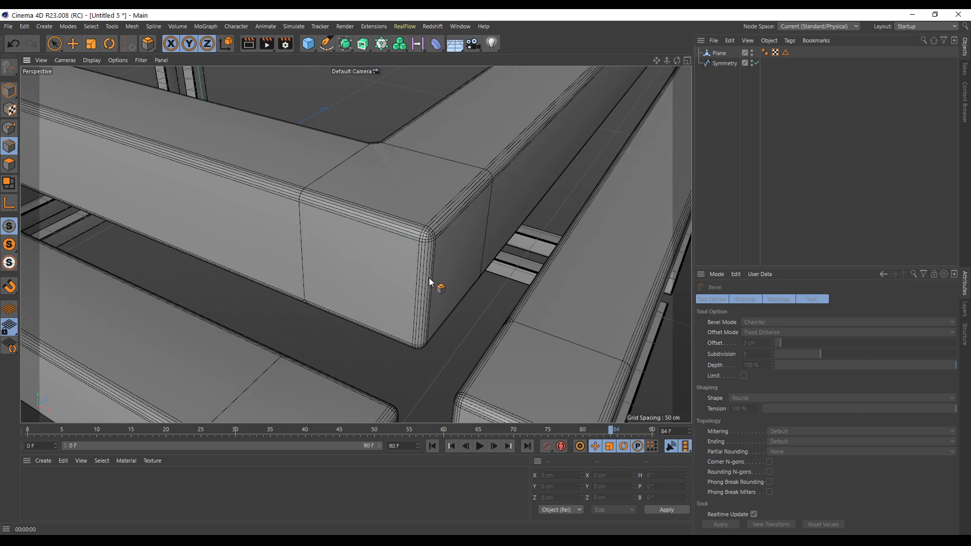
{"action": "scroll", "coordinate": [430, 276], "scroll_direction": "down", "scroll_amount": 4}
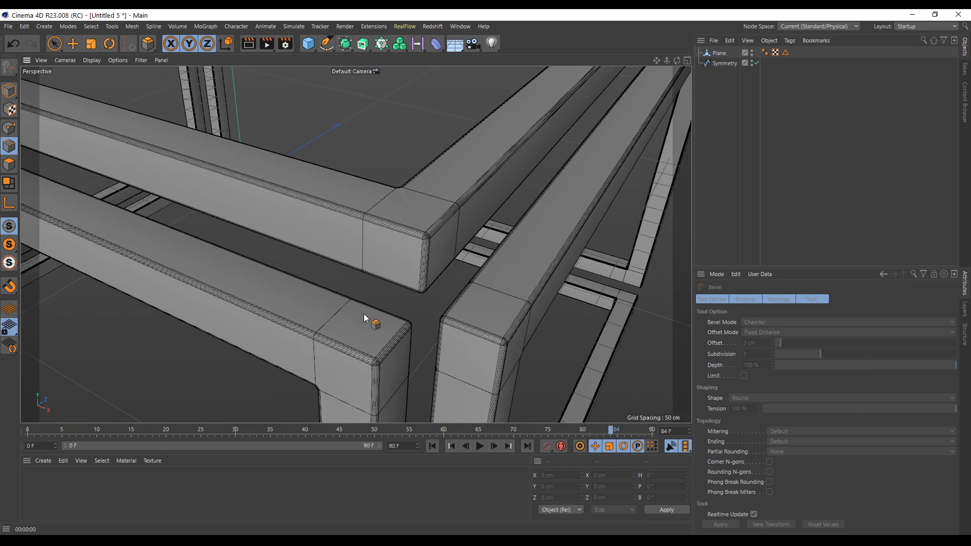
{"action": "scroll", "coordinate": [380, 300], "scroll_direction": "down", "scroll_amount": 5}
{"action": "scroll", "coordinate": [369, 303], "scroll_direction": "up", "scroll_amount": 6}
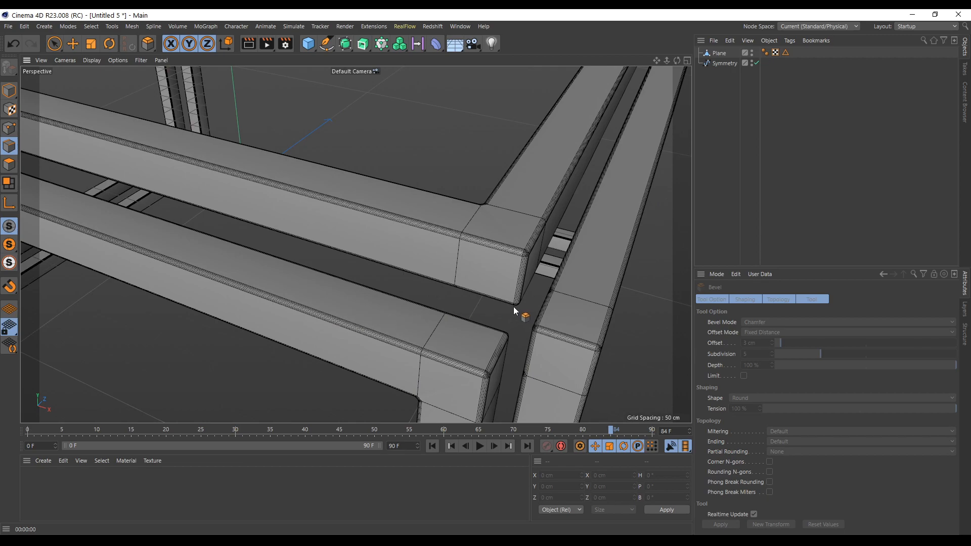
Undo the 3 cm bevel, bevel the long edges again with a 2 cm offset and clear the selection.
{"action": "key", "text": "ctrl+z"}
{"action": "key", "text": "ctrl+z"}
{"action": "key", "text": "ctrl+z"}
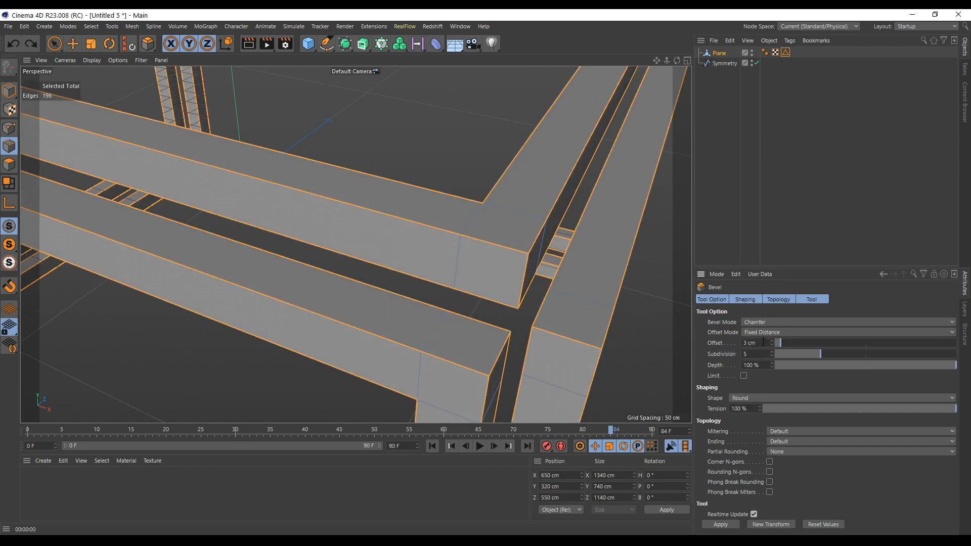
{"action": "left_click_drag", "start_coordinate": [762, 342], "coordinate": [710, 343]}
{"action": "type", "text": "2"}
{"action": "key", "text": "Return"}
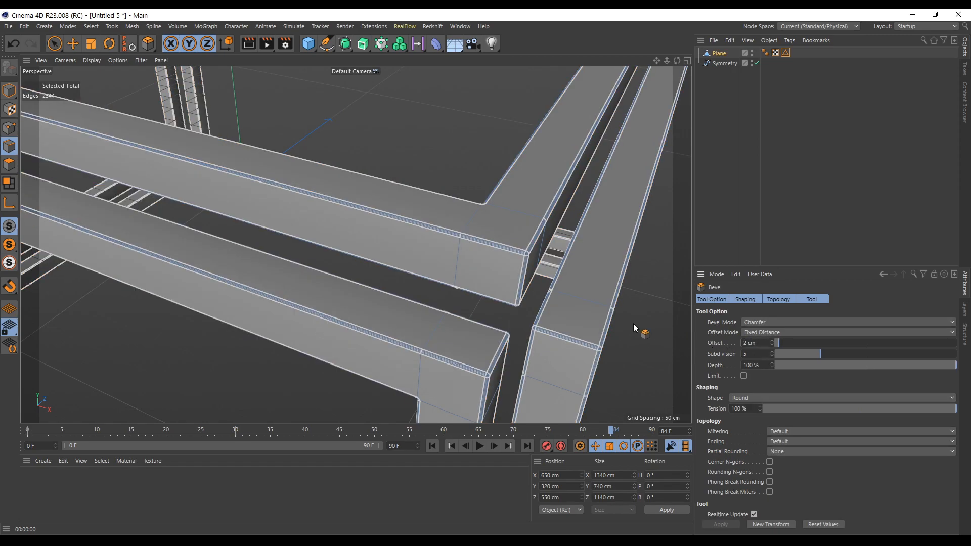
{"action": "scroll", "coordinate": [450, 289], "scroll_direction": "down", "scroll_amount": 6}
{"action": "left_click_drag", "start_coordinate": [657, 61], "coordinate": [634, 19]}
{"action": "left_click", "coordinate": [831, 136]}
{"action": "left_click_drag", "start_coordinate": [676, 60], "coordinate": [658, 58]}
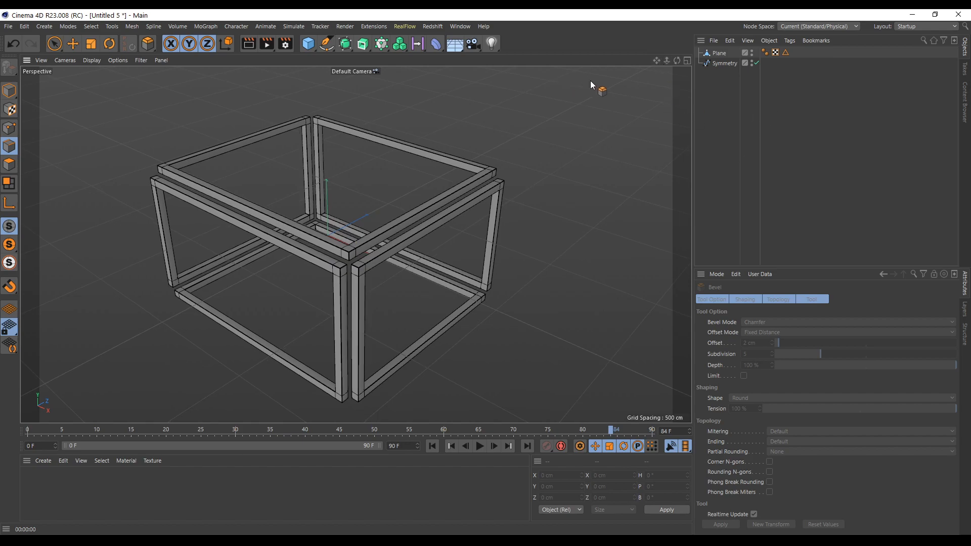
{"action": "left_click_drag", "start_coordinate": [669, 61], "coordinate": [429, 38]}
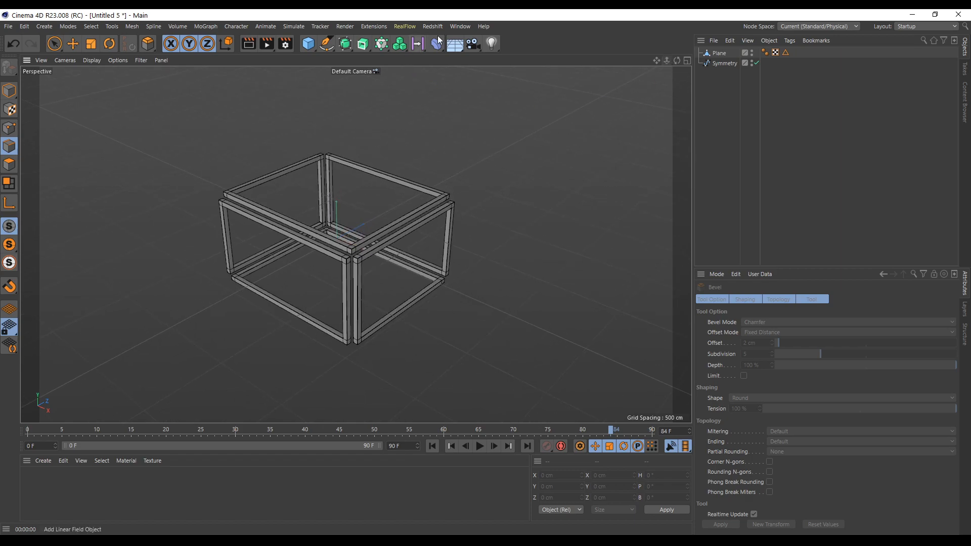
Set the renderer to Redshift in the render settings, with 128 progressive rendering passes.
{"action": "left_click", "coordinate": [285, 44]}
{"action": "left_click", "coordinate": [354, 61]}
{"action": "left_click", "coordinate": [362, 101]}
{"action": "left_click", "coordinate": [320, 102]}
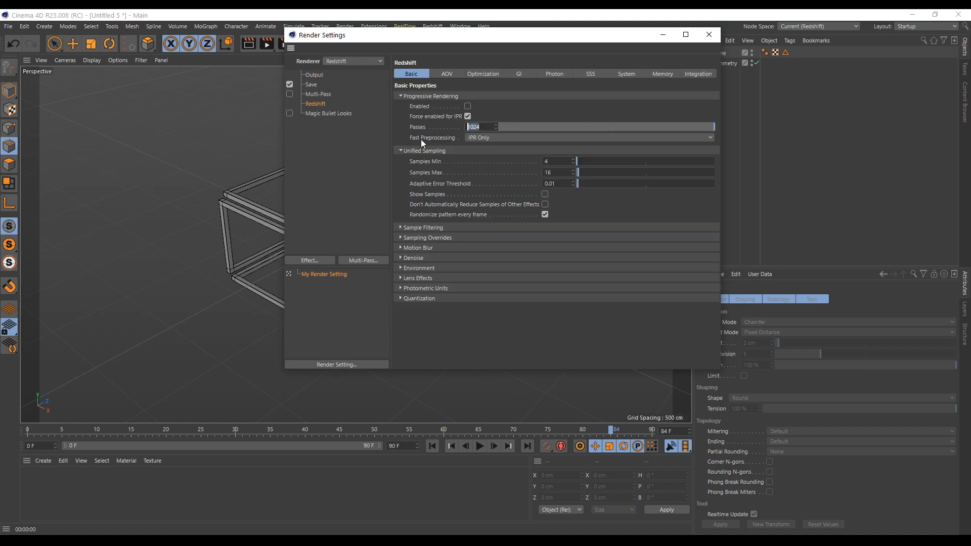
Set the unified sampling to a maximum of 1028 and a minimum of 128 samples.
{"action": "left_click", "coordinate": [561, 162]}
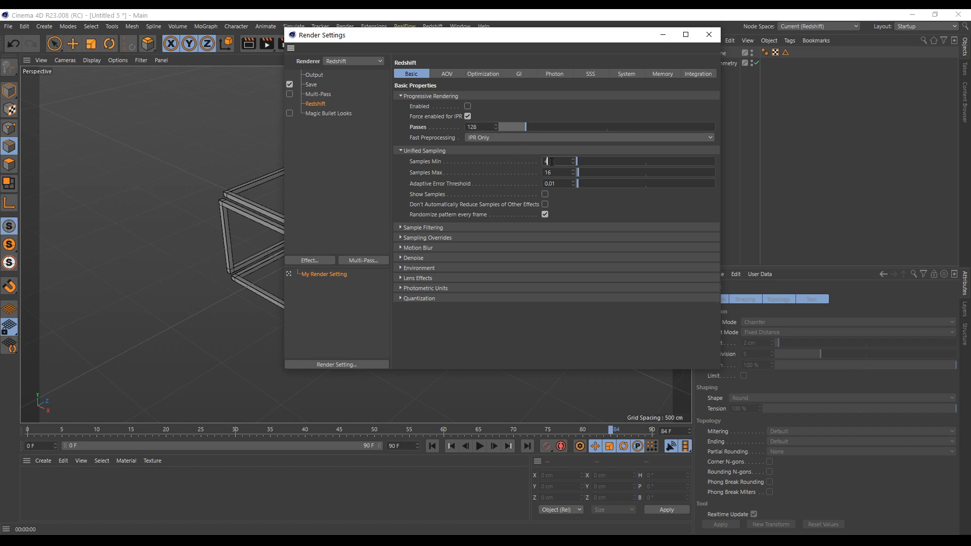
{"action": "left_click_drag", "start_coordinate": [564, 169], "coordinate": [472, 177]}
{"action": "type", "text": "1028"}
{"action": "left_click_drag", "start_coordinate": [563, 161], "coordinate": [454, 166]}
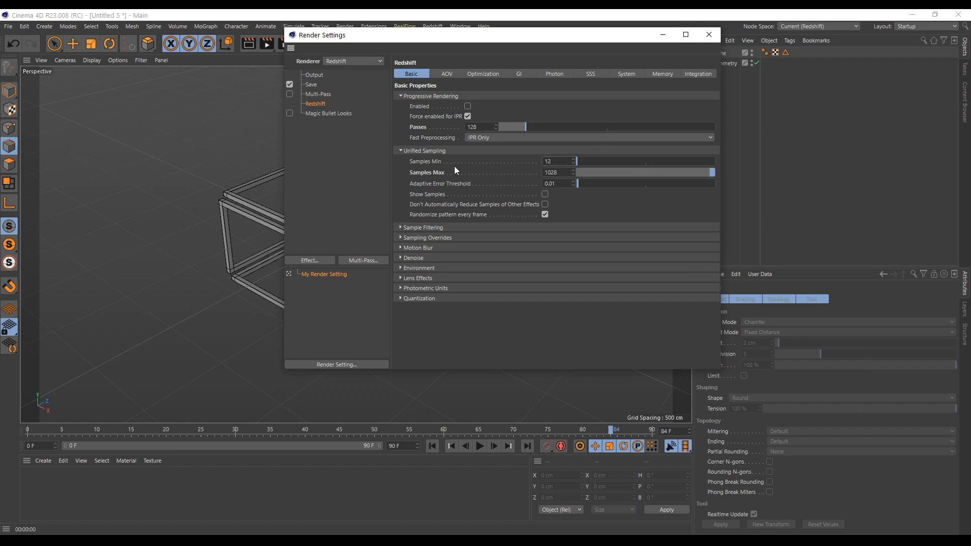
{"action": "type", "text": "8"}
{"action": "key", "text": "Return"}
Set the primary GI engine to Brute Force and close the render settings.
{"action": "left_click", "coordinate": [520, 74]}
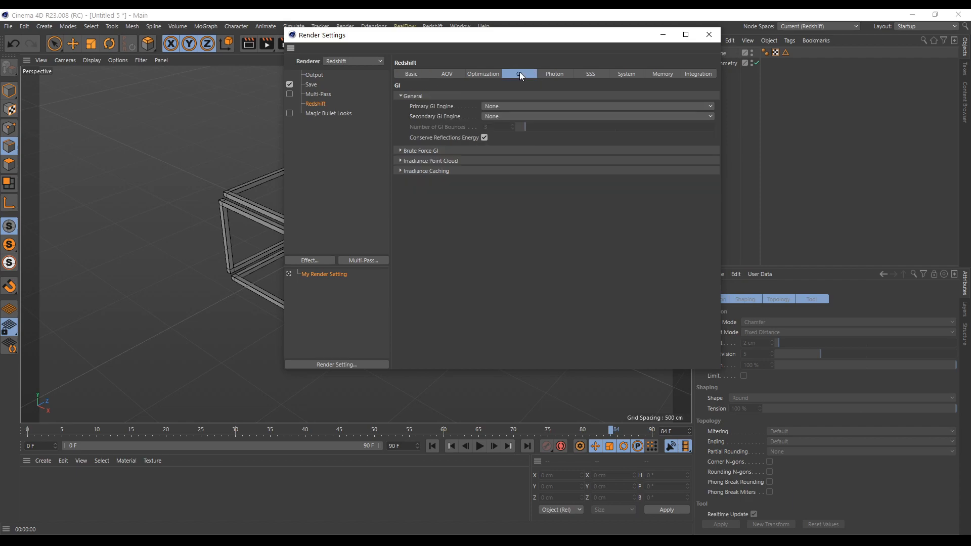
{"action": "left_click", "coordinate": [488, 107]}
{"action": "left_click", "coordinate": [508, 128]}
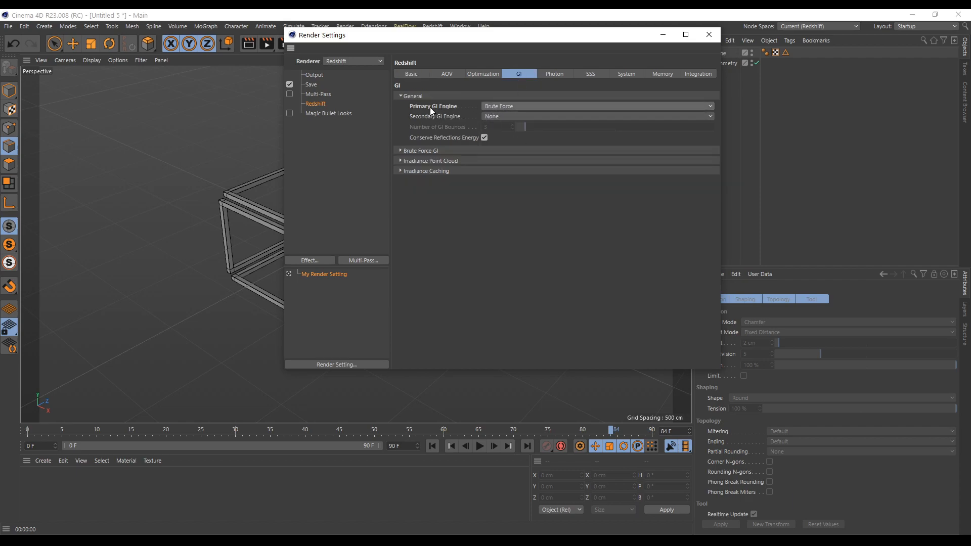
{"action": "left_click", "coordinate": [704, 38]}
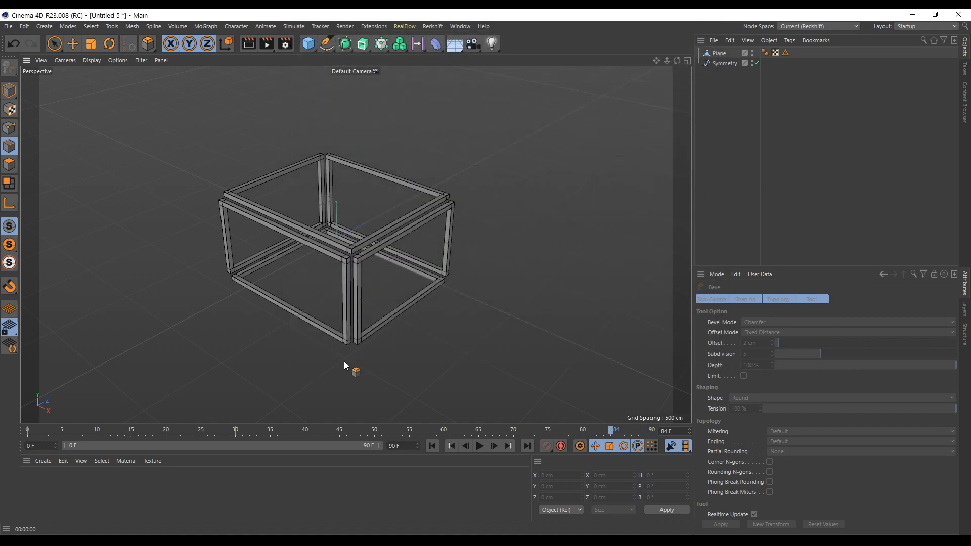
Add a plane primitive and scale it up into a large floor extending past the view.
{"action": "left_click", "coordinate": [309, 49]}
{"action": "left_click", "coordinate": [391, 77]}
{"action": "key", "text": "t"}
{"action": "left_click_drag", "start_coordinate": [336, 236], "coordinate": [652, 69]}
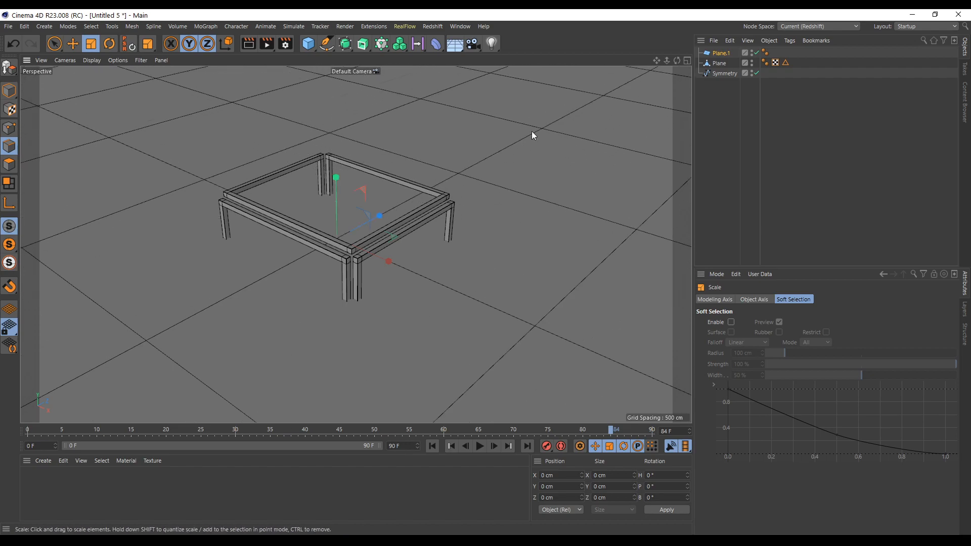
Raise the beam frame as a whole object onto the floor plane, to a Y position of about 40 cm.
{"action": "left_click", "coordinate": [721, 64]}
{"action": "key", "text": "space"}
{"action": "left_click", "coordinate": [10, 92]}
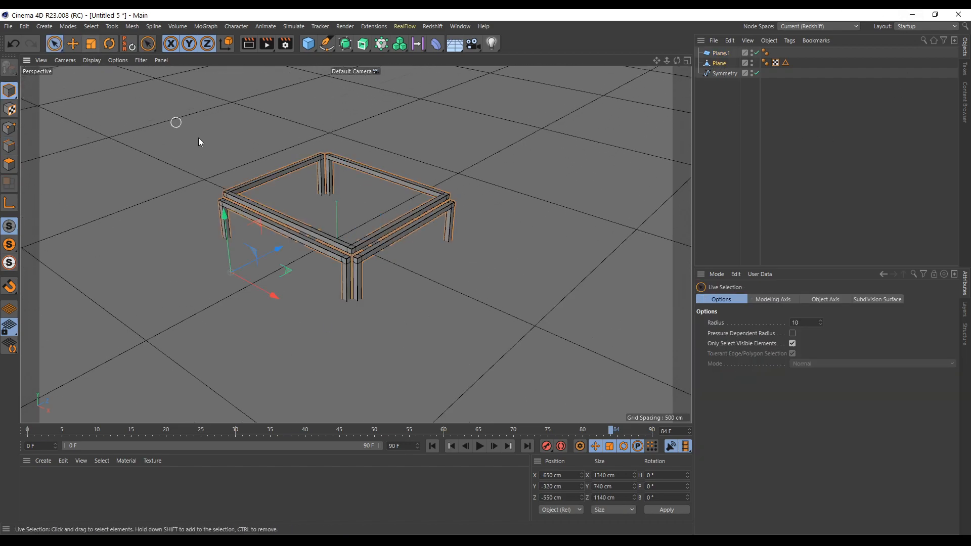
{"action": "left_click_drag", "start_coordinate": [232, 260], "coordinate": [234, 203]}
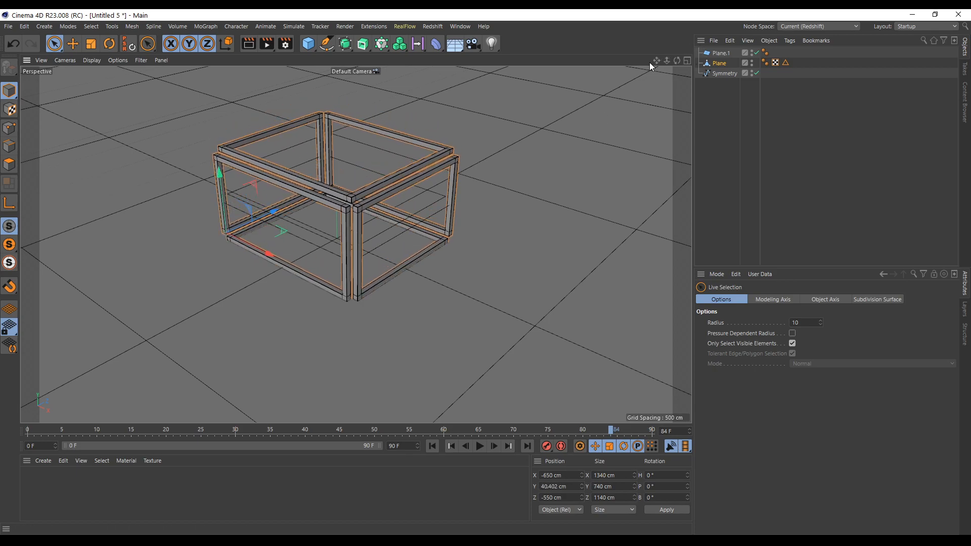
{"action": "left_click_drag", "start_coordinate": [656, 61], "coordinate": [615, 97]}
{"action": "middle_click_drag", "start_coordinate": [233, 202], "coordinate": [225, 214], "text": "alt"}
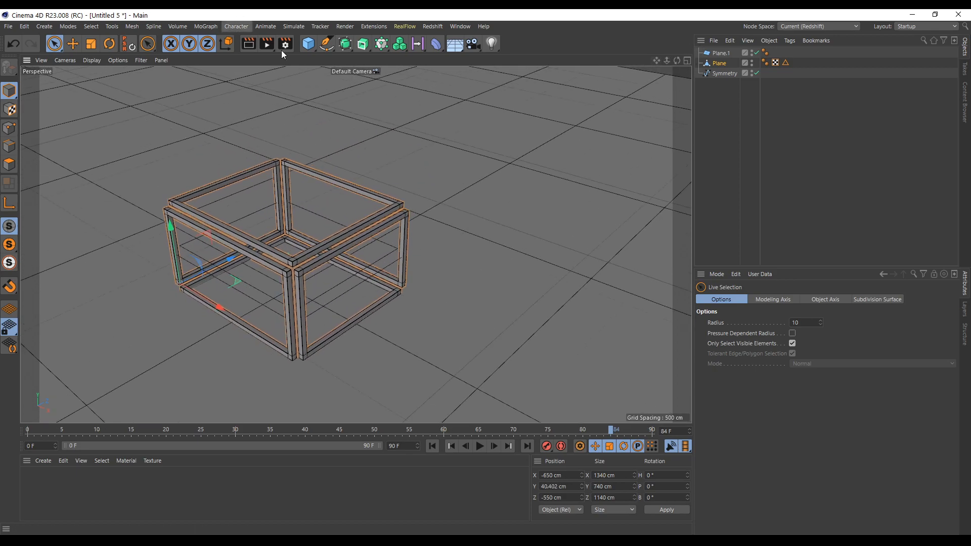
Add a cube and shape it into a thin tabletop about 1733 × 32 × 1621 cm, resting on the frame at Y about 744 cm.
{"action": "left_click", "coordinate": [721, 53]}
{"action": "left_click_drag", "start_coordinate": [324, 269], "coordinate": [450, 199]}
{"action": "left_click", "coordinate": [787, 130]}
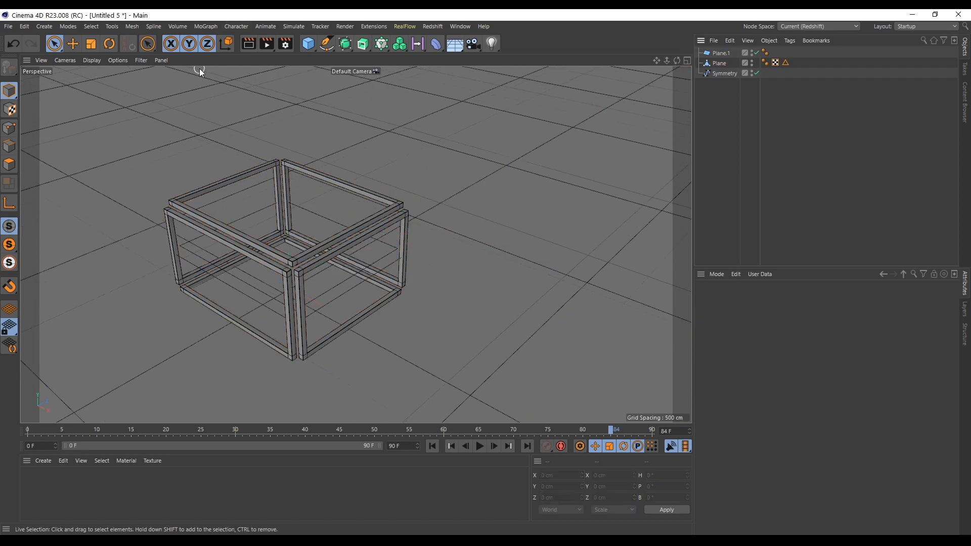
{"action": "left_click", "coordinate": [307, 44]}
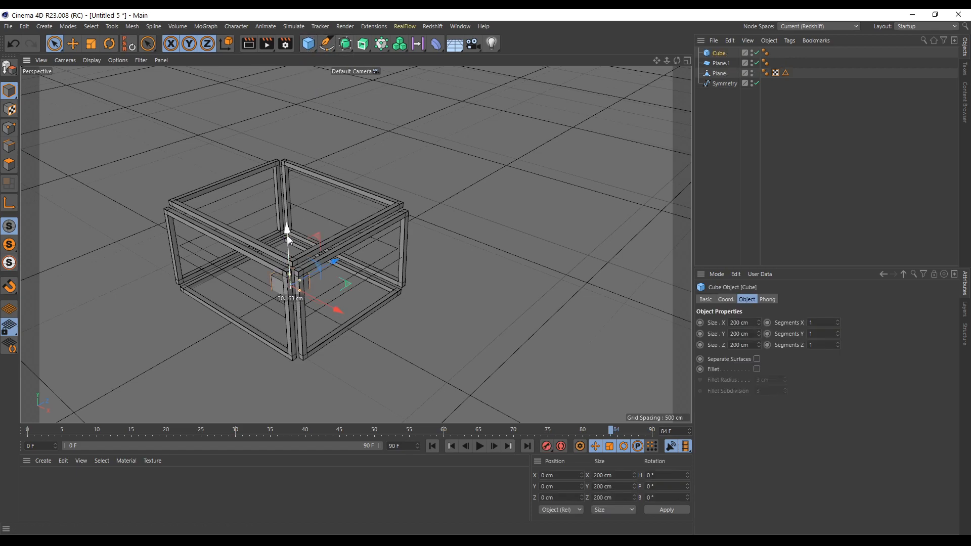
{"action": "left_click_drag", "start_coordinate": [298, 228], "coordinate": [360, 183]}
{"action": "left_click_drag", "start_coordinate": [422, 278], "coordinate": [380, 258]}
{"action": "left_click_drag", "start_coordinate": [285, 205], "coordinate": [294, 158]}
{"action": "left_click_drag", "start_coordinate": [396, 369], "coordinate": [377, 317], "text": "alt"}
{"action": "left_click_drag", "start_coordinate": [286, 142], "coordinate": [291, 143]}
{"action": "left_click_drag", "start_coordinate": [301, 175], "coordinate": [415, 345], "text": "alt"}
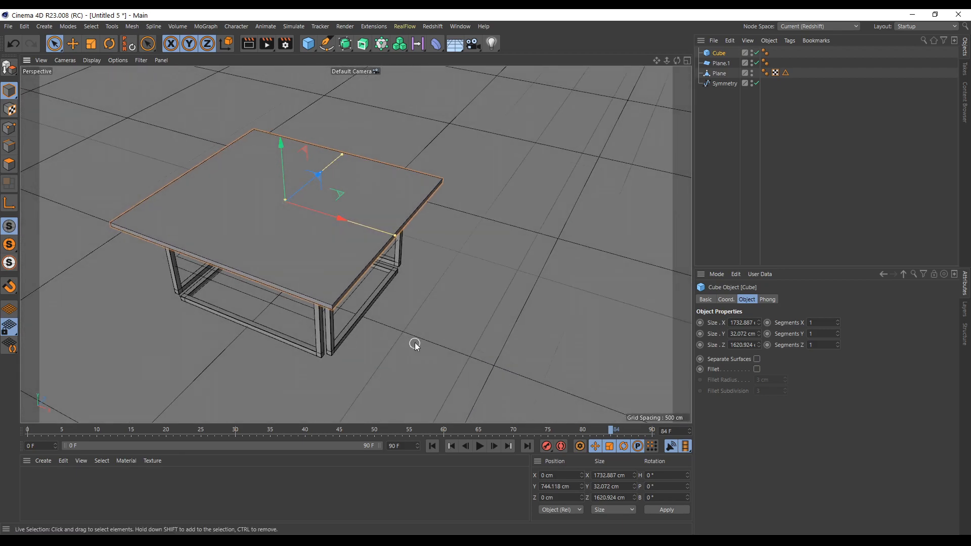
Reduce the tabletop to about 1682 cm in X and 1305 cm in Z, and enable its fillet.
{"action": "left_click_drag", "start_coordinate": [395, 238], "coordinate": [391, 234]}
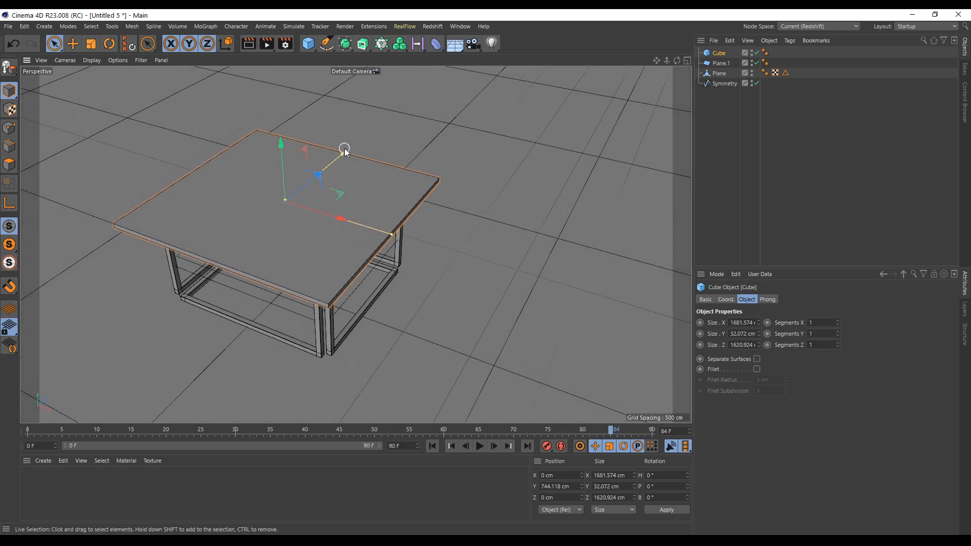
{"action": "left_click_drag", "start_coordinate": [339, 159], "coordinate": [332, 165]}
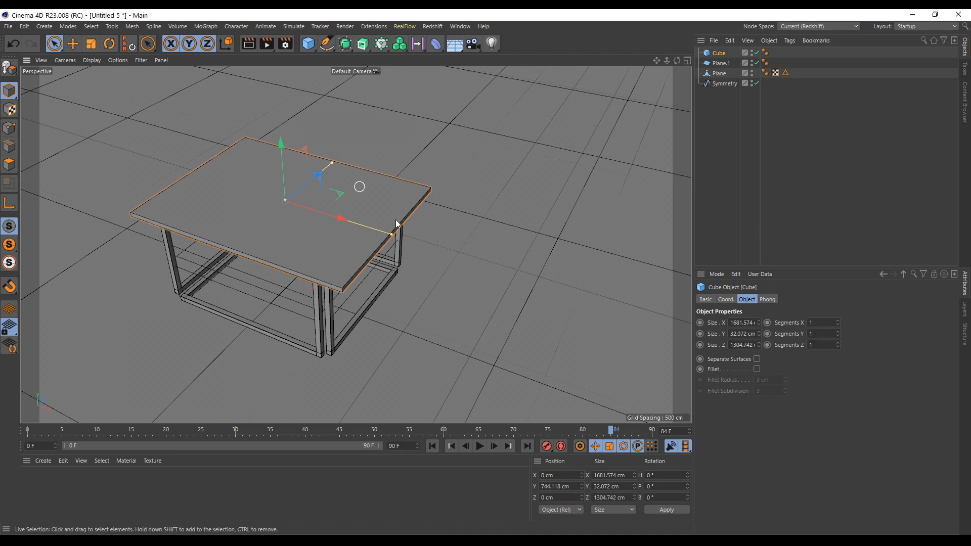
{"action": "left_click", "coordinate": [757, 370]}
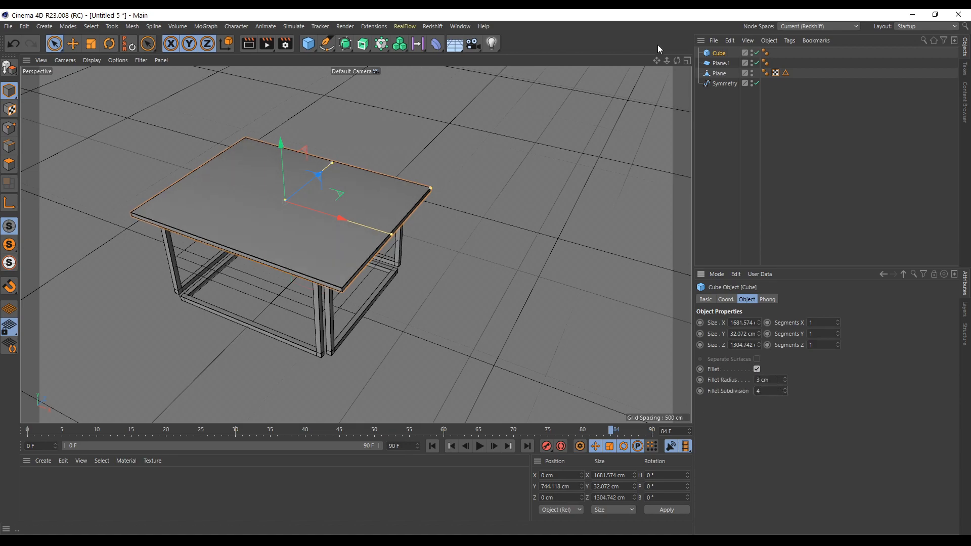
{"action": "left_click", "coordinate": [771, 129]}
{"action": "left_click_drag", "start_coordinate": [664, 61], "coordinate": [708, 94]}
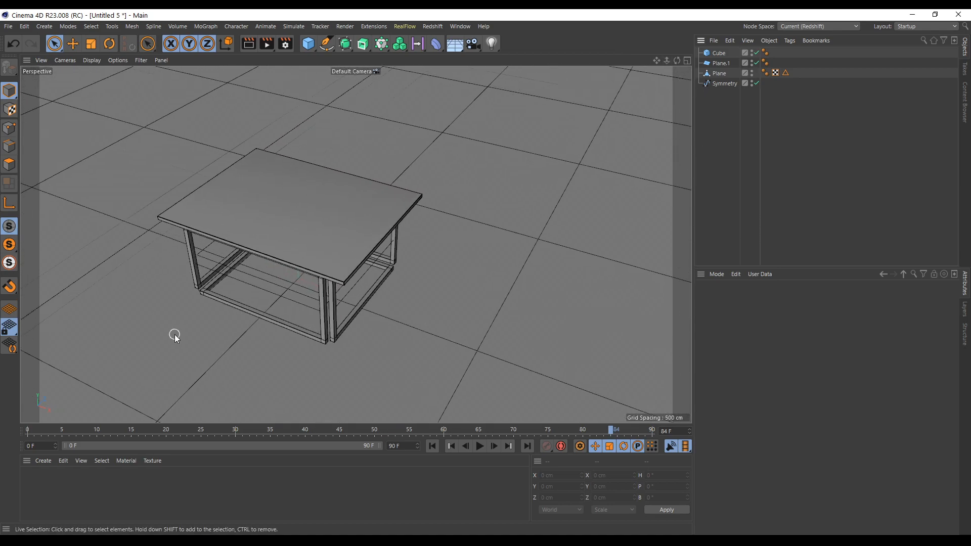
Open the Redshift RenderView, dock it between the object list and the attributes, and start an enlarged live render preview.
{"action": "left_click", "coordinate": [433, 26]}
{"action": "left_click", "coordinate": [478, 104]}
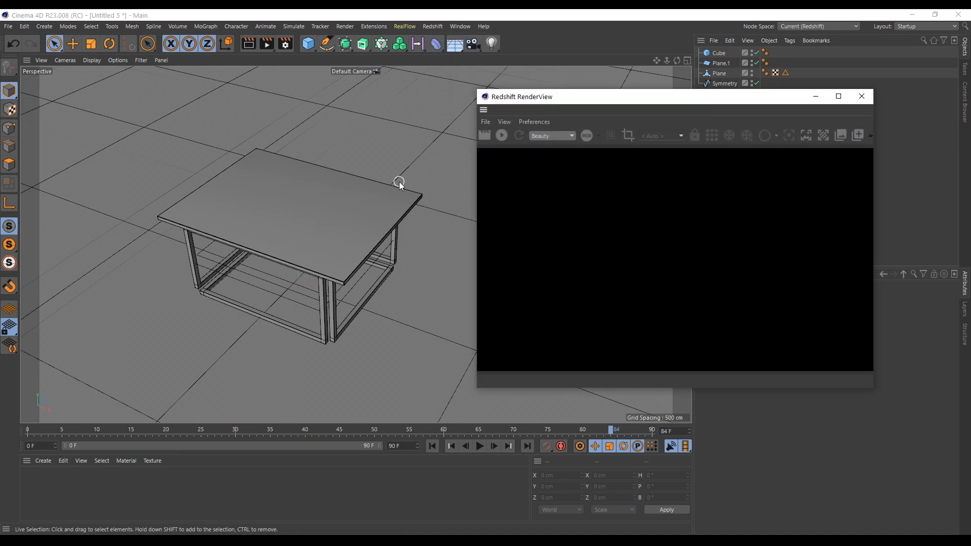
{"action": "left_click_drag", "start_coordinate": [484, 109], "coordinate": [937, 282]}
{"action": "left_click", "coordinate": [719, 243]}
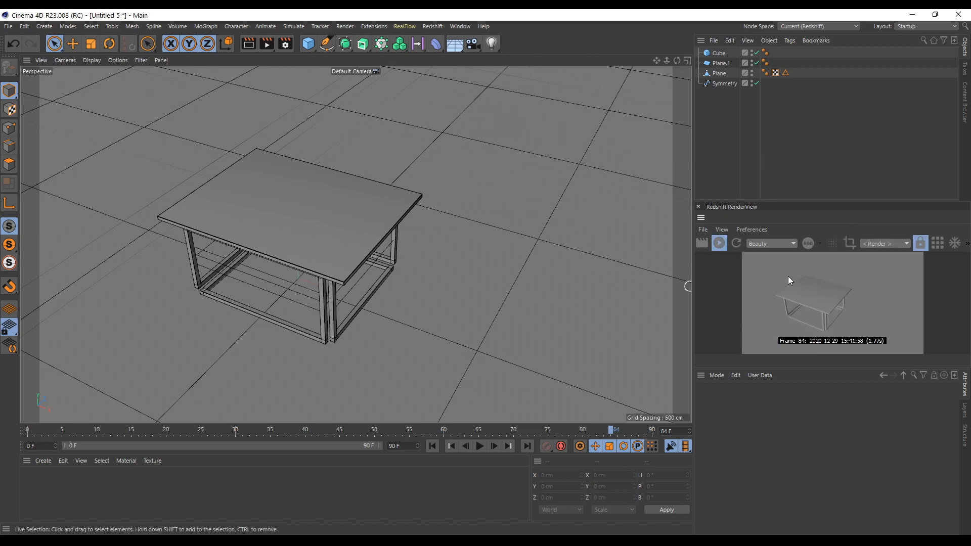
{"action": "left_click_drag", "start_coordinate": [802, 369], "coordinate": [804, 456]}
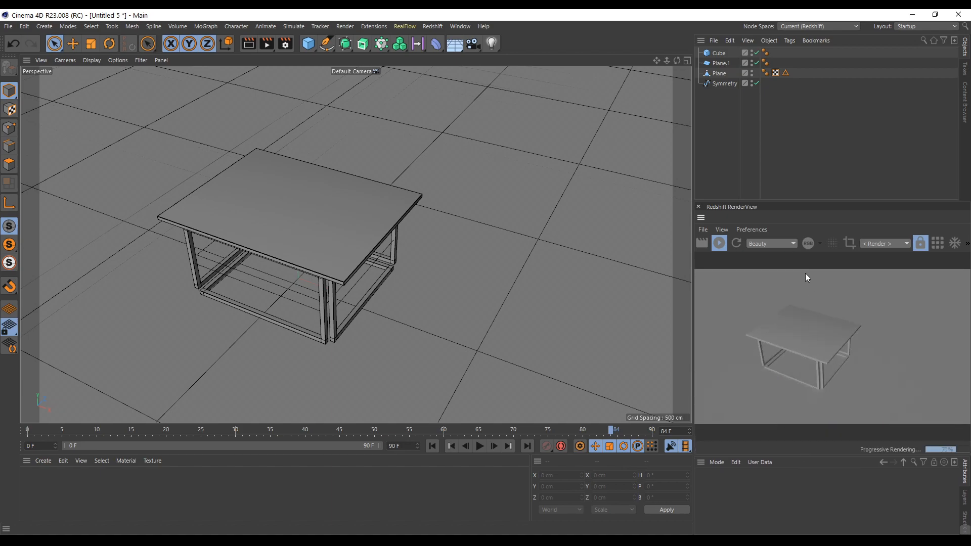
Review the basic Redshift progressive rendering and unified sampling values in the render settings, and close them.
{"action": "left_click", "coordinate": [285, 43]}
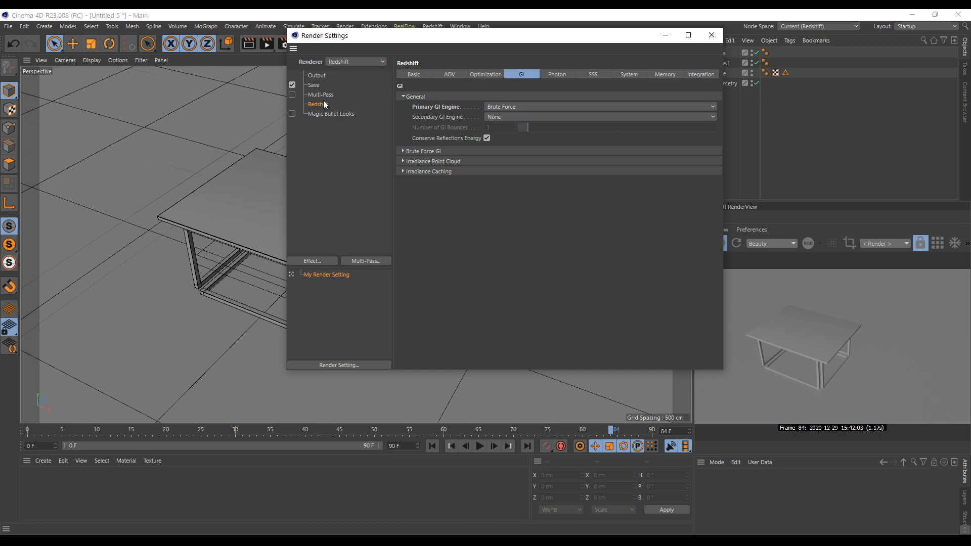
{"action": "left_click", "coordinate": [415, 74]}
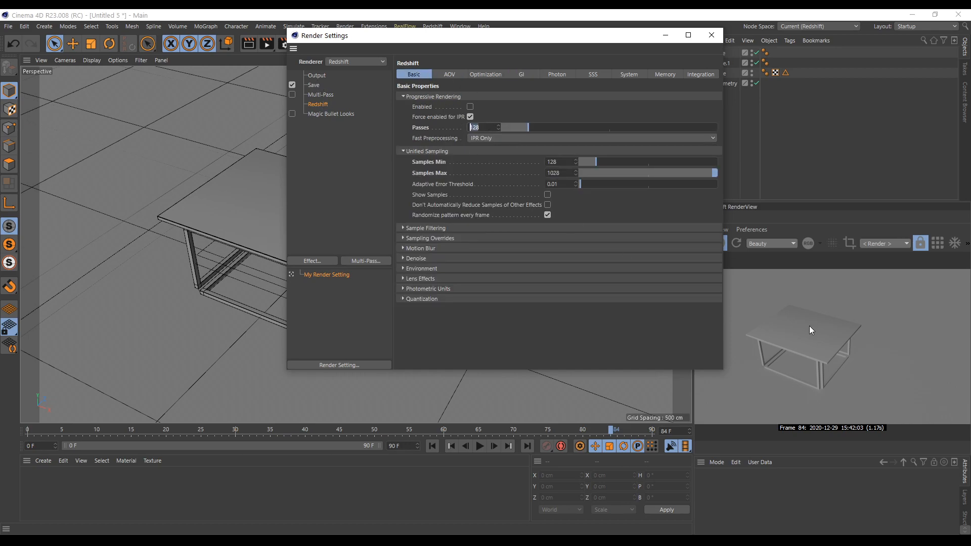
{"action": "left_click", "coordinate": [711, 35]}
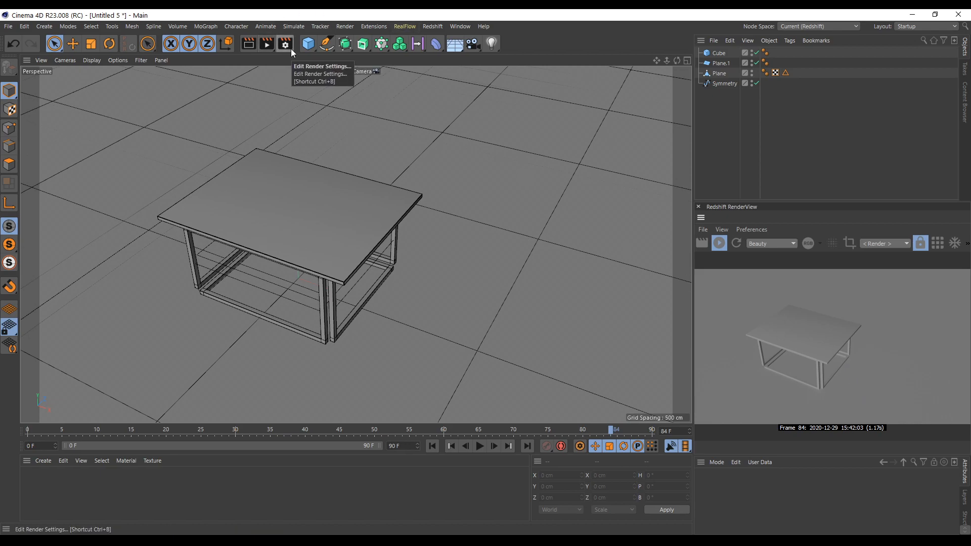
Add a Redshift Dome Light and resize the render preview to give the light's attributes more room.
{"action": "left_click", "coordinate": [434, 26]}
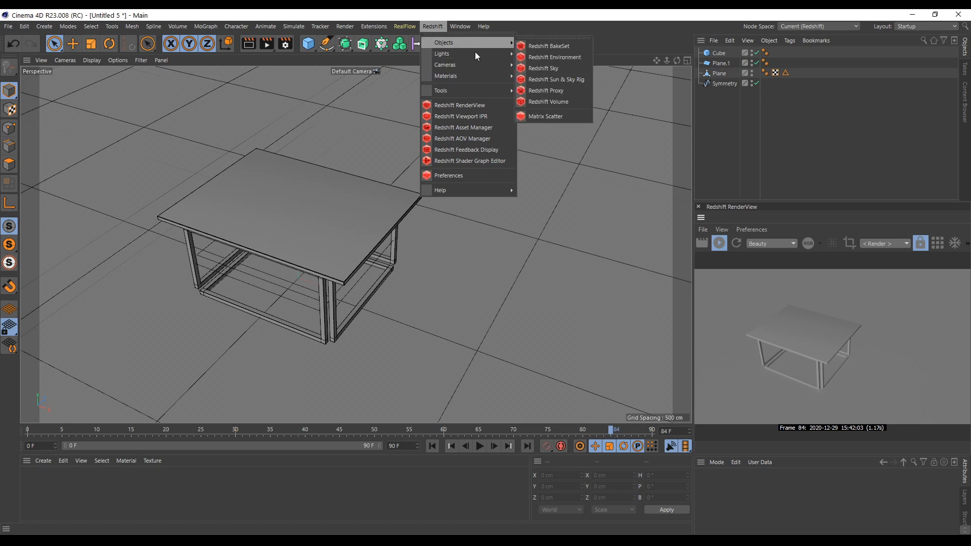
{"action": "mouse_move", "coordinate": [466, 53]}
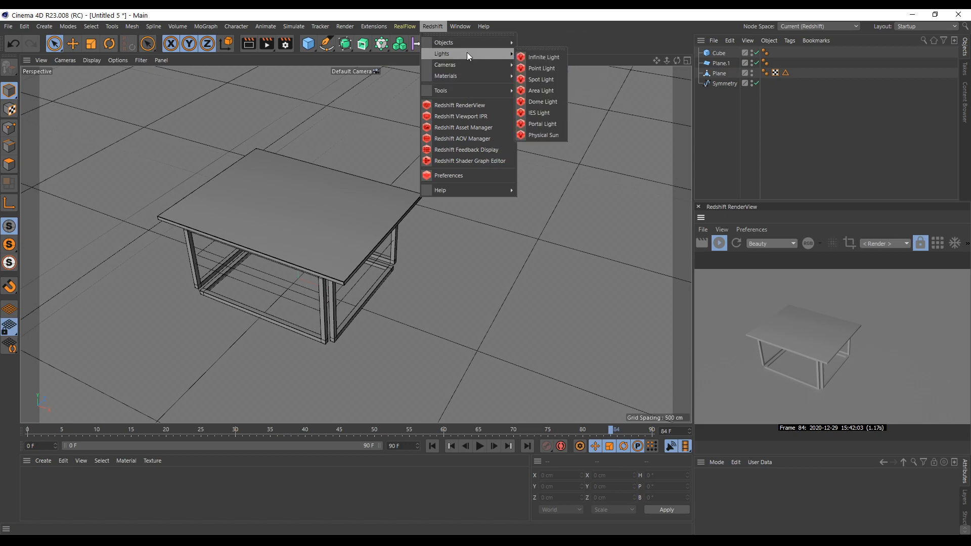
{"action": "left_click", "coordinate": [549, 101]}
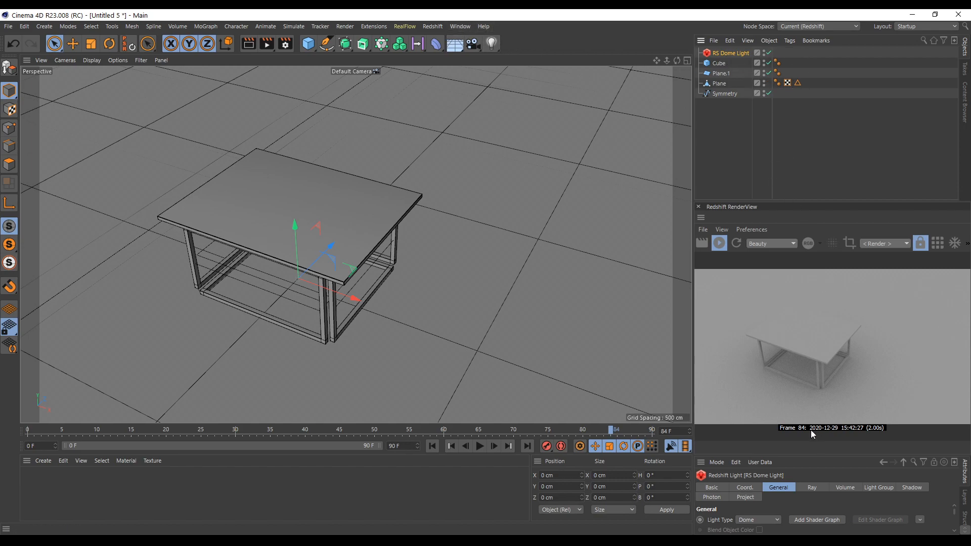
{"action": "left_click_drag", "start_coordinate": [808, 201], "coordinate": [803, 132]}
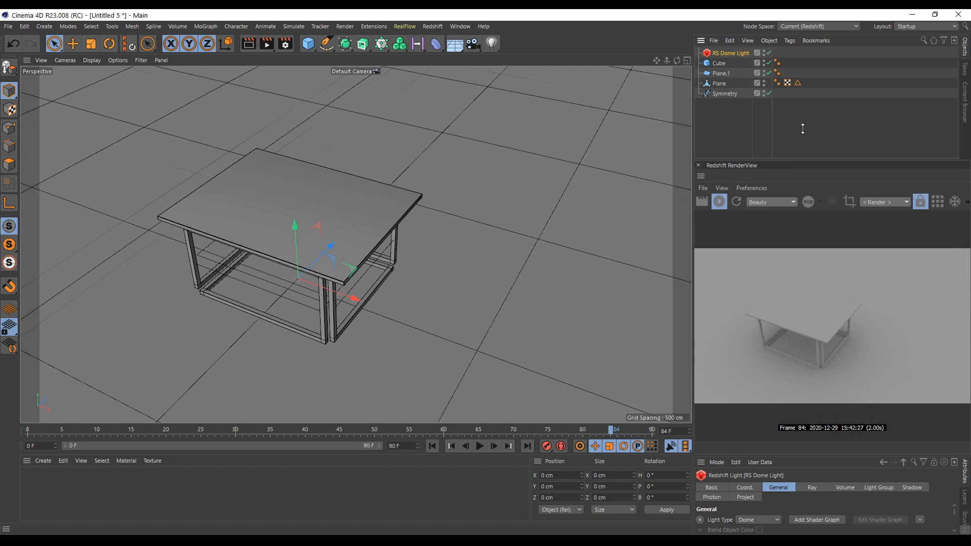
{"action": "left_click_drag", "start_coordinate": [811, 456], "coordinate": [809, 379]}
Load the Open_Car_Park HDR preset as the dome light's texture and set its exposure to about 1.97.
{"action": "scroll", "coordinate": [866, 457], "scroll_direction": "down", "scroll_amount": 2}
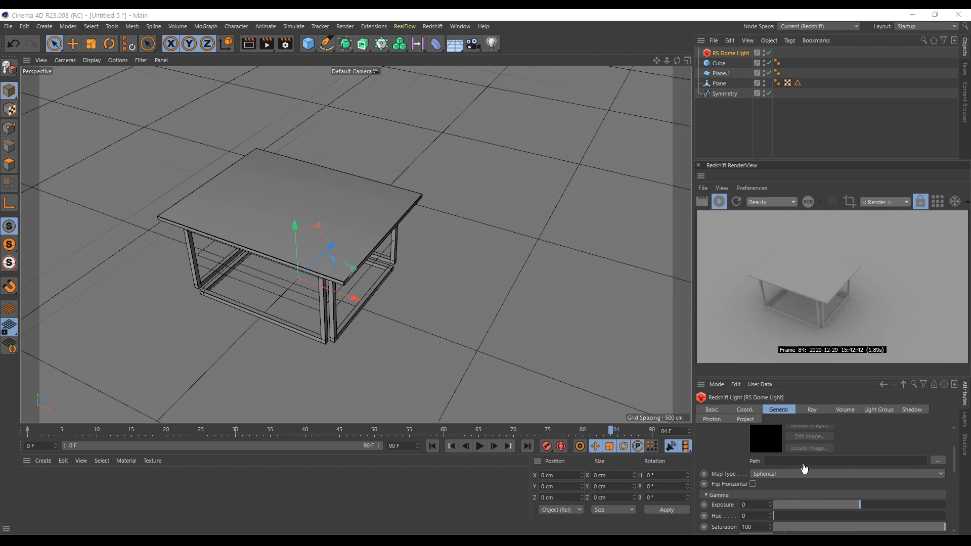
{"action": "left_click_drag", "start_coordinate": [805, 469], "coordinate": [804, 464]}
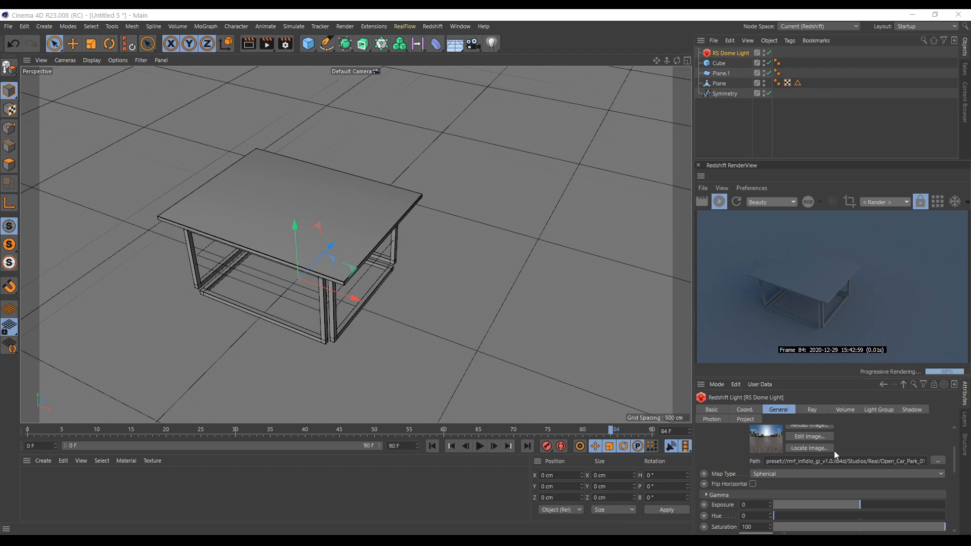
{"action": "left_click_drag", "start_coordinate": [873, 504], "coordinate": [881, 500]}
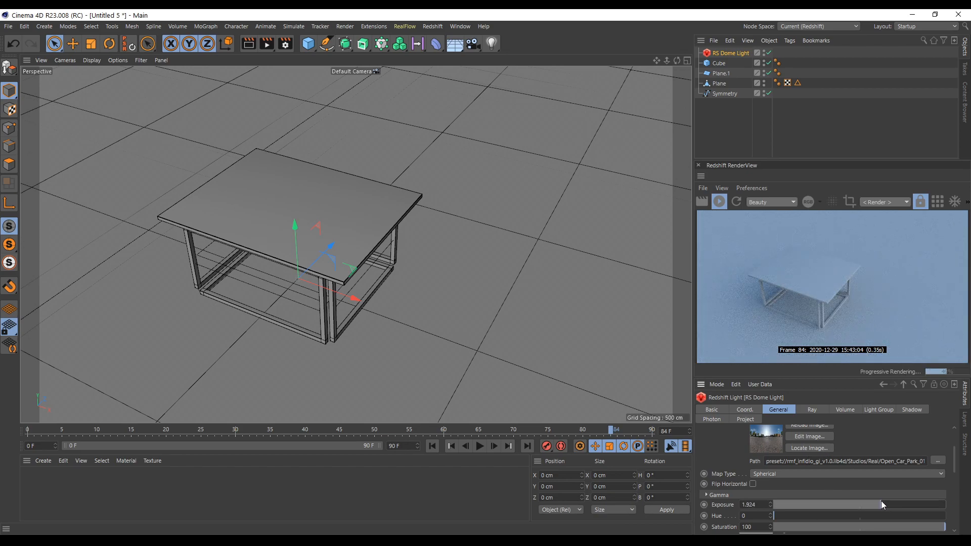
Add a Redshift Infinite Light, move it to about X -1311 cm, Y 956 cm and rotate its heading to about -50°.
{"action": "left_click", "coordinate": [433, 27]}
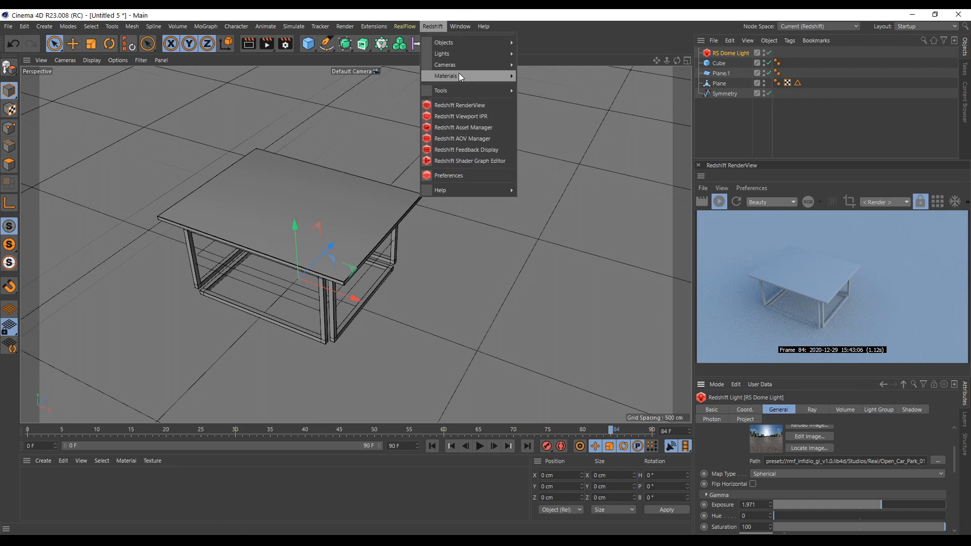
{"action": "mouse_move", "coordinate": [509, 54]}
{"action": "left_click", "coordinate": [542, 56]}
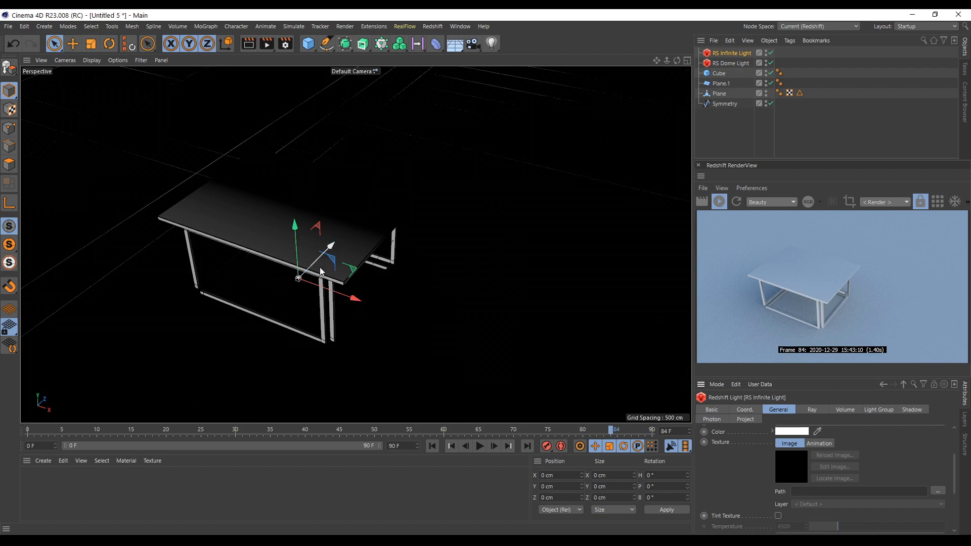
{"action": "left_click_drag", "start_coordinate": [353, 298], "coordinate": [161, 107]}
{"action": "key", "text": "r"}
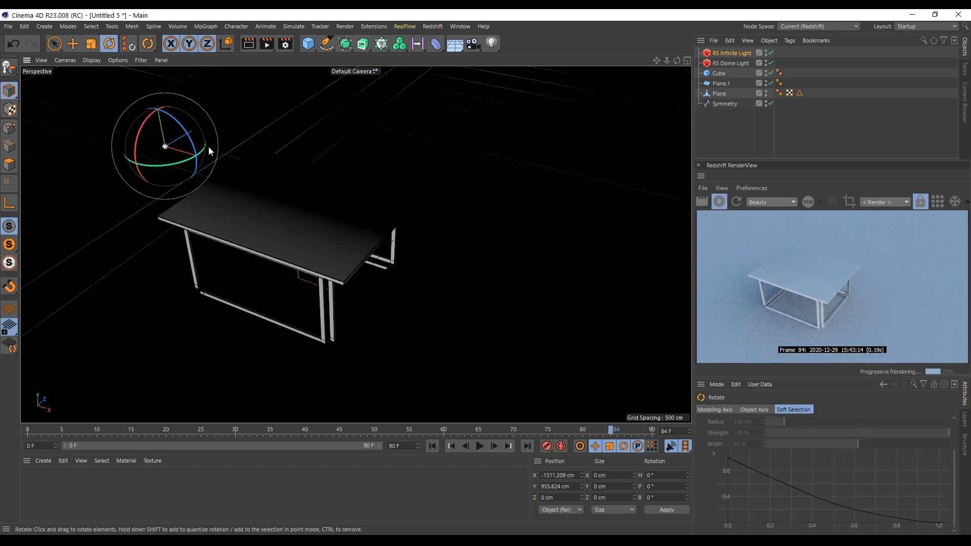
{"action": "left_click_drag", "start_coordinate": [186, 162], "coordinate": [143, 170]}
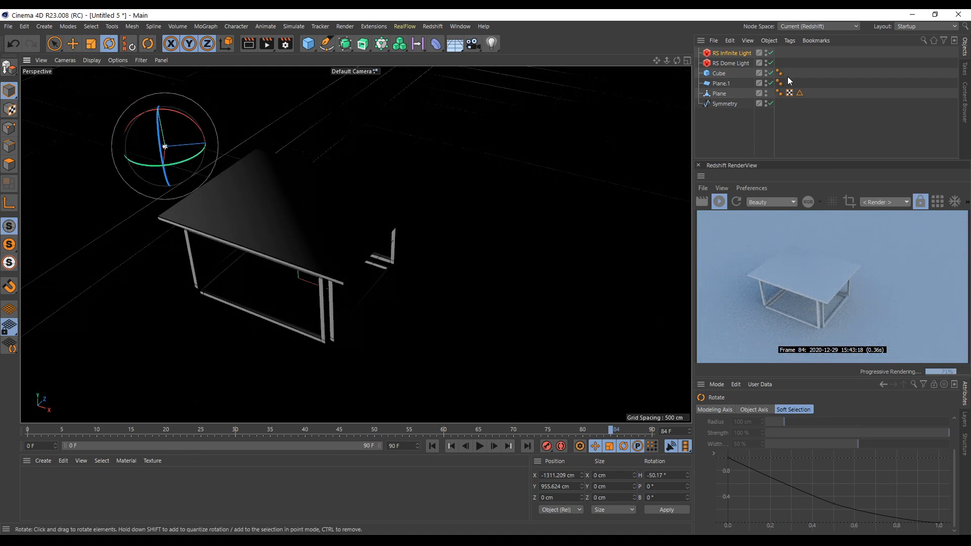
Disable the infinite light and deselect it.
{"action": "left_click", "coordinate": [770, 53]}
{"action": "left_click", "coordinate": [831, 132]}
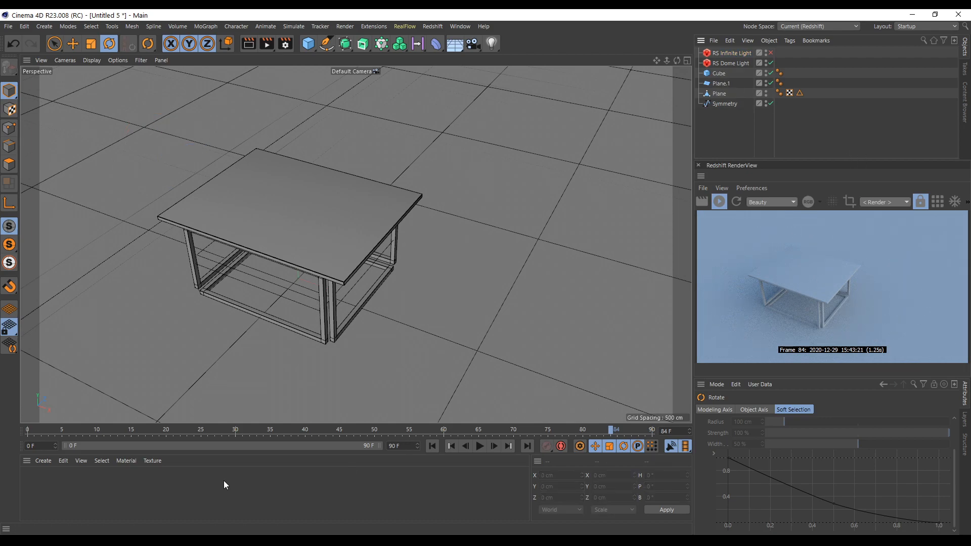
Save the project under the file name table_01.c4d.
{"action": "left_click", "coordinate": [44, 461]}
{"action": "left_click", "coordinate": [44, 461]}
{"action": "left_click", "coordinate": [8, 26]}
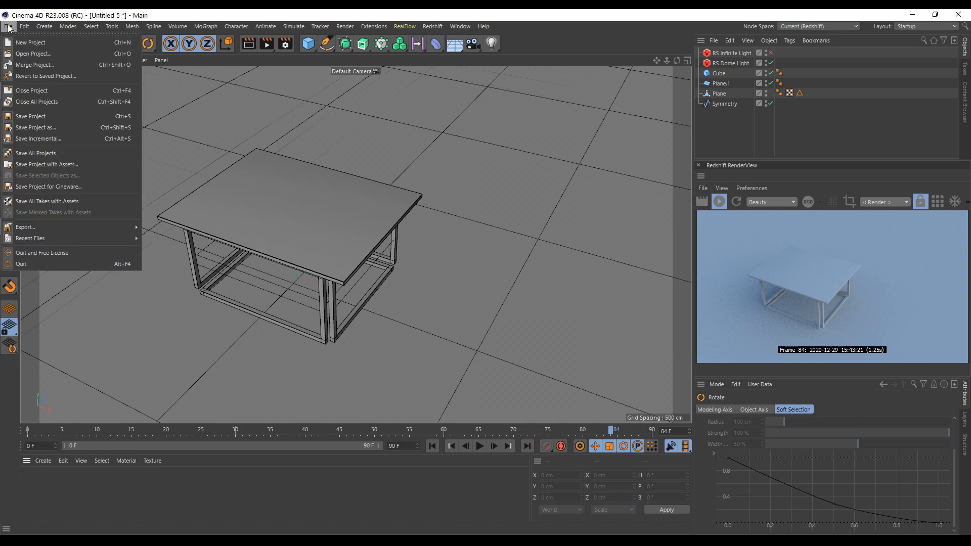
{"action": "left_click", "coordinate": [58, 128]}
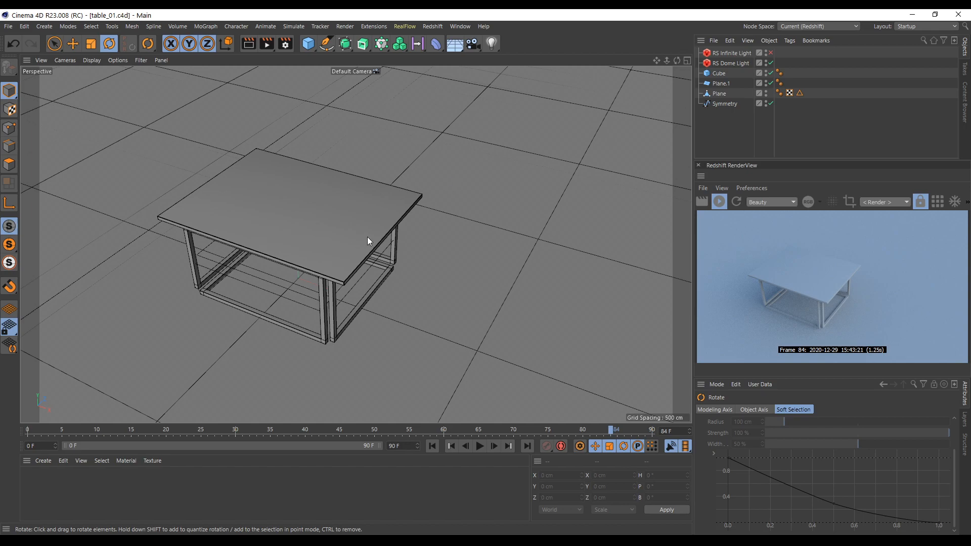
Create a Redshift material with the Platinum preset and close its shader graph.
{"action": "left_click", "coordinate": [43, 461]}
{"action": "left_click", "coordinate": [44, 461]}
{"action": "mouse_move", "coordinate": [69, 371]}
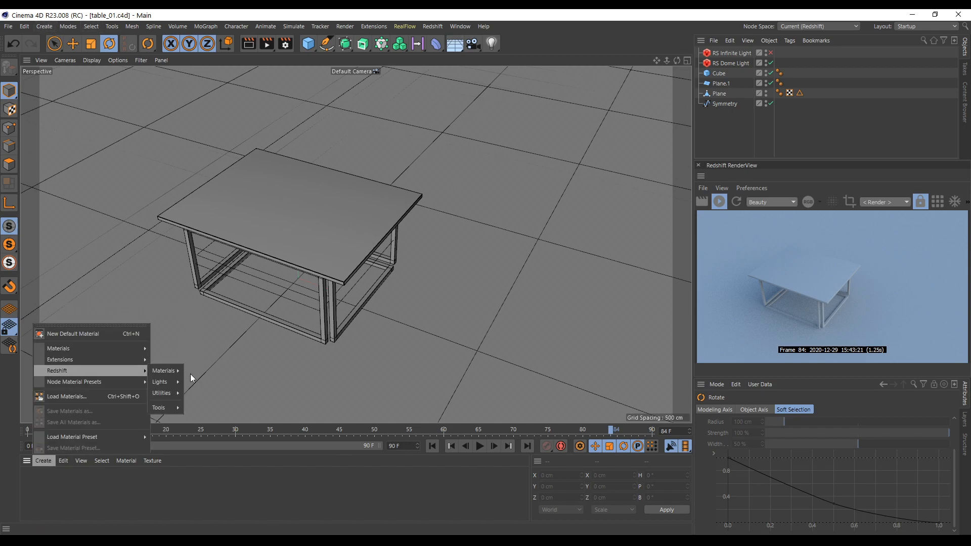
{"action": "mouse_move", "coordinate": [165, 373]}
{"action": "left_click", "coordinate": [205, 372]}
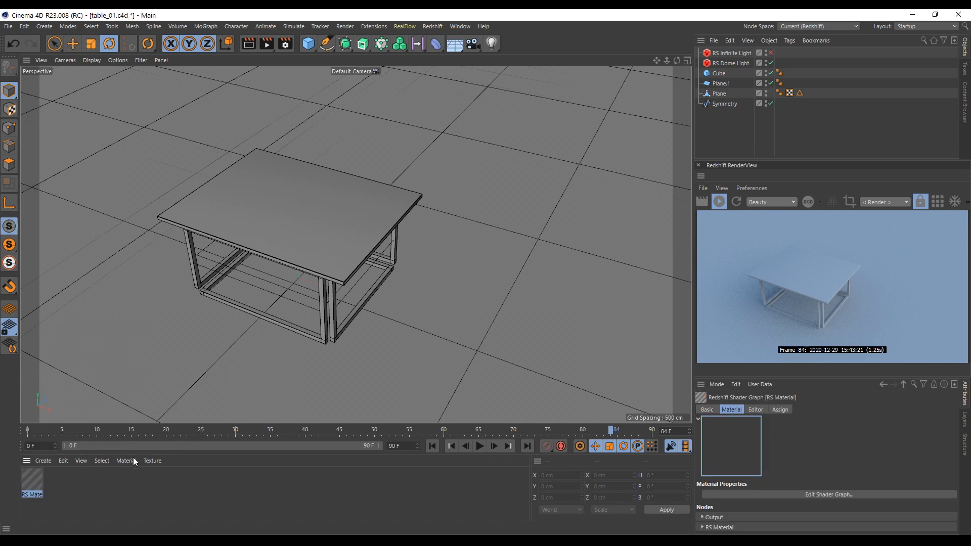
{"action": "double_click", "coordinate": [31, 478]}
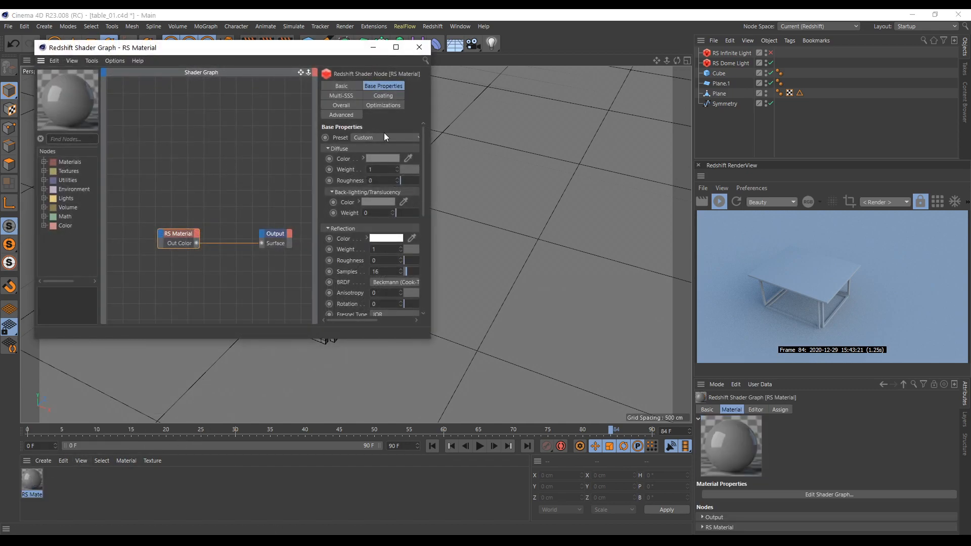
{"action": "left_click", "coordinate": [384, 136]}
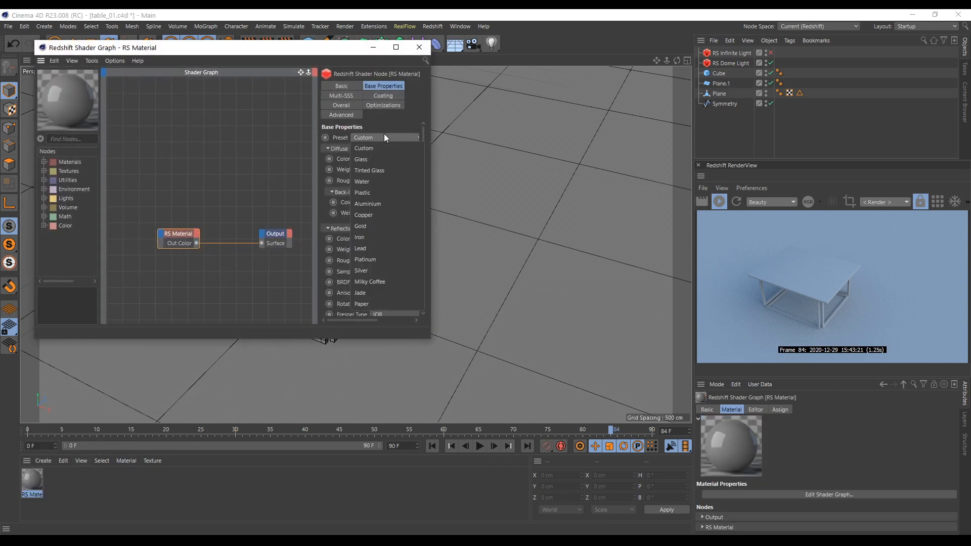
{"action": "left_click", "coordinate": [383, 259]}
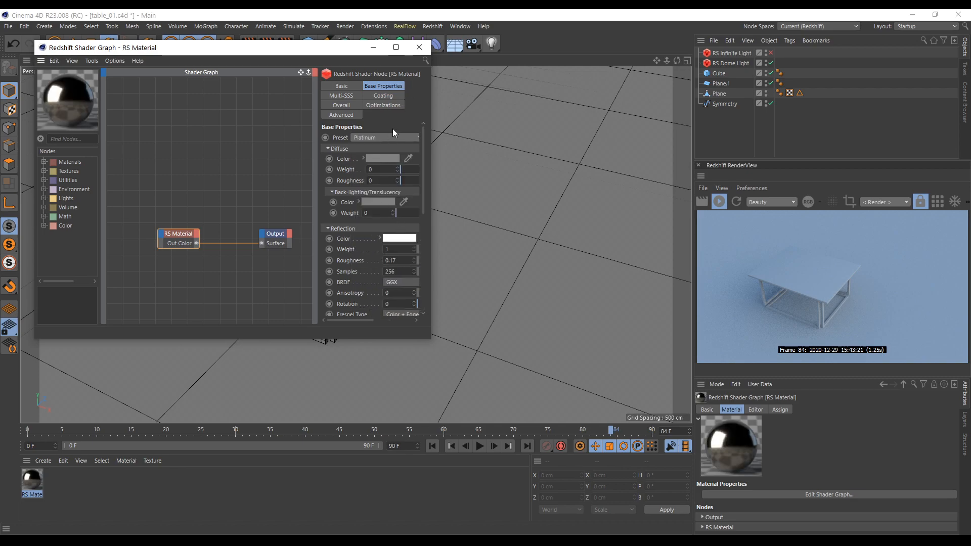
{"action": "left_click", "coordinate": [420, 47]}
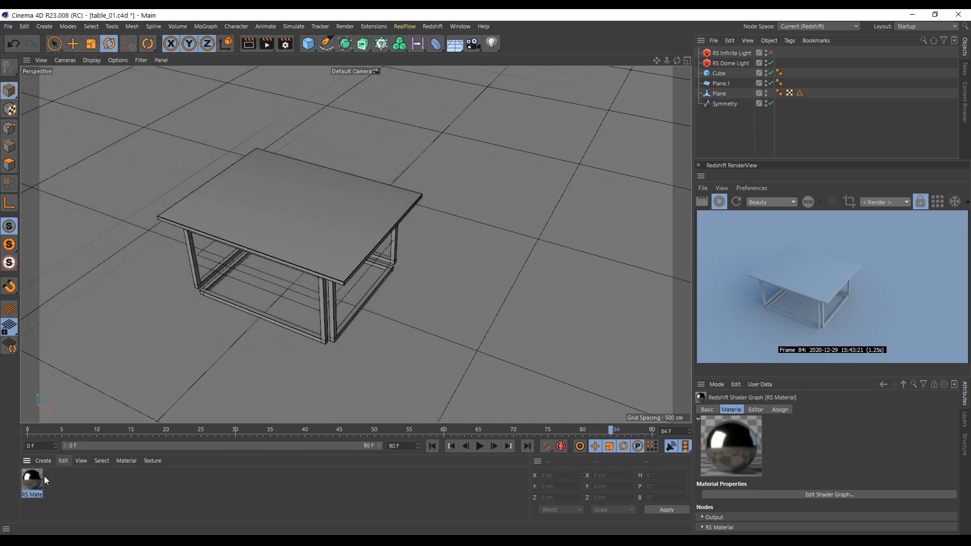
Apply the platinum material to the table's beam frame and check it up close in the live render.
{"action": "left_click_drag", "start_coordinate": [579, 130], "coordinate": [721, 94]}
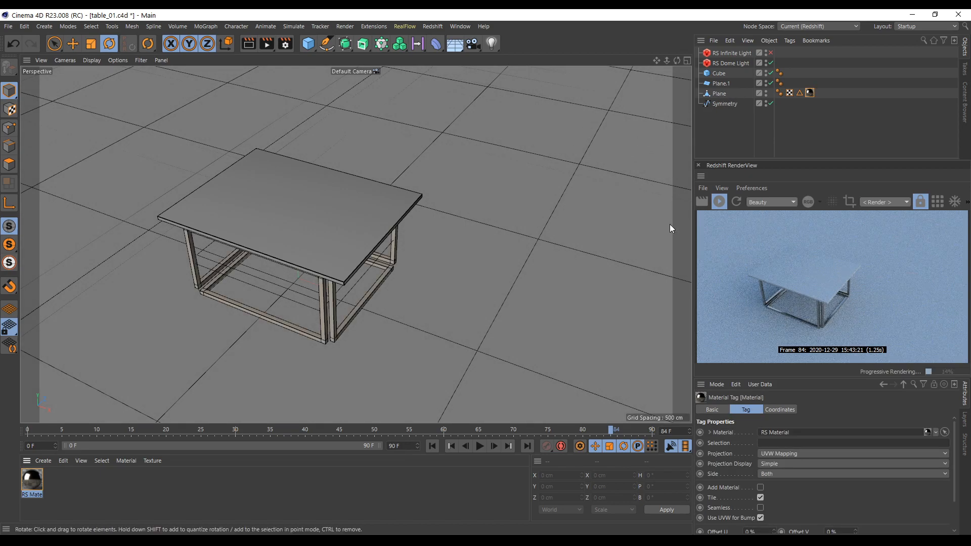
{"action": "scroll", "coordinate": [359, 302], "scroll_direction": "up", "scroll_amount": 4}
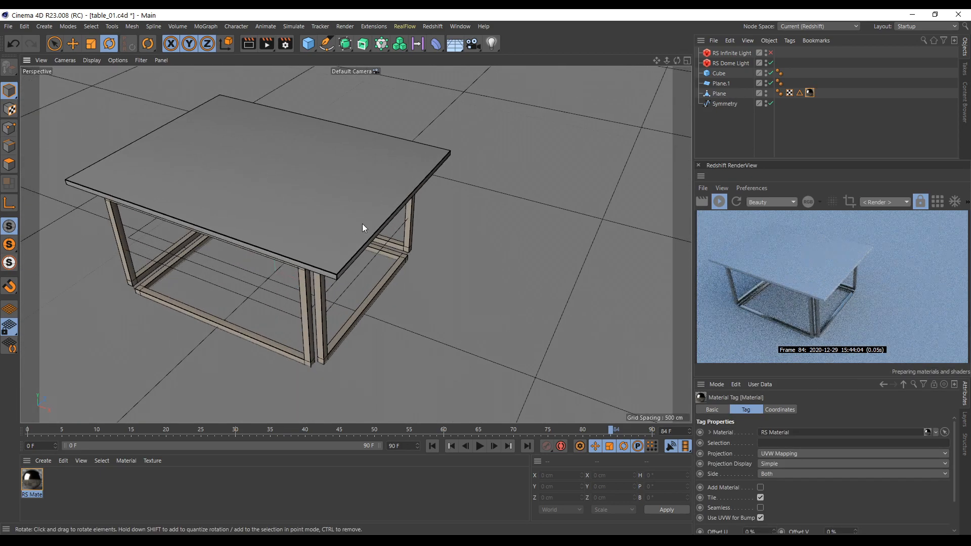
Disable the tabletop slab and create a new Redshift material.
{"action": "left_click_drag", "start_coordinate": [677, 61], "coordinate": [677, 60]}
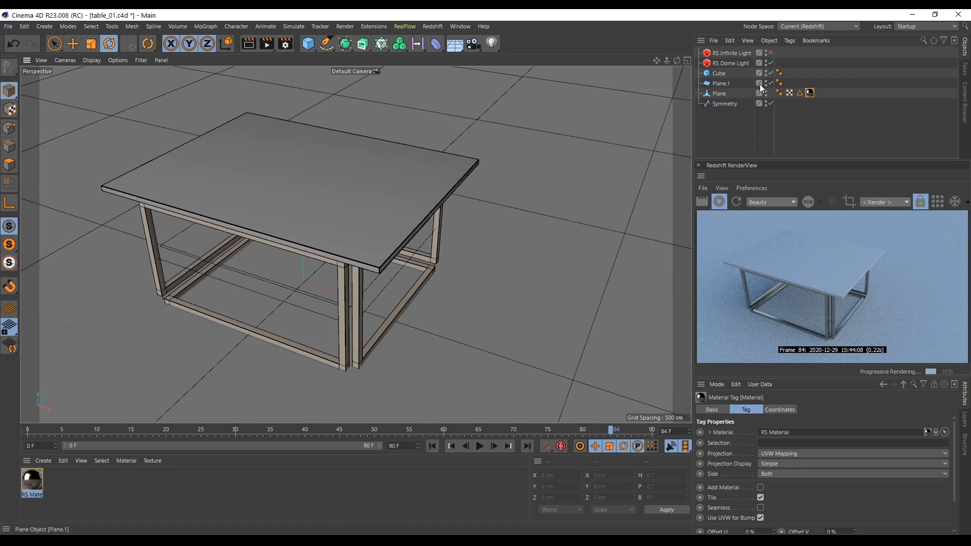
{"action": "left_click", "coordinate": [771, 73]}
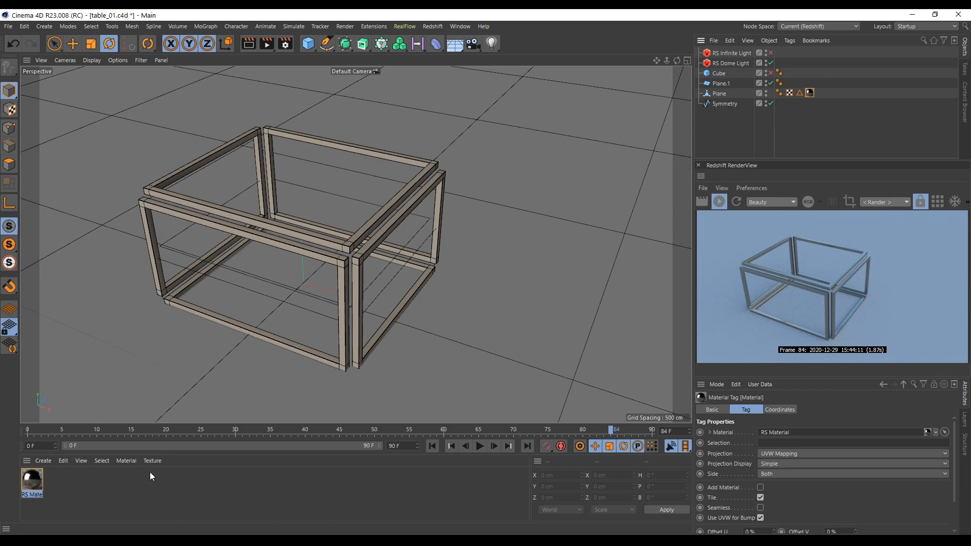
{"action": "left_click", "coordinate": [44, 461]}
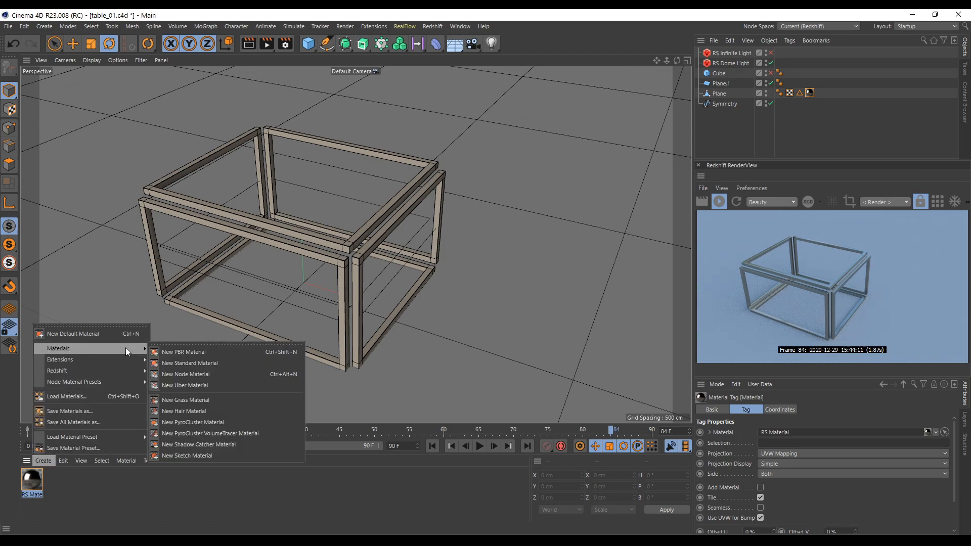
{"action": "mouse_move", "coordinate": [67, 371]}
{"action": "mouse_move", "coordinate": [169, 374]}
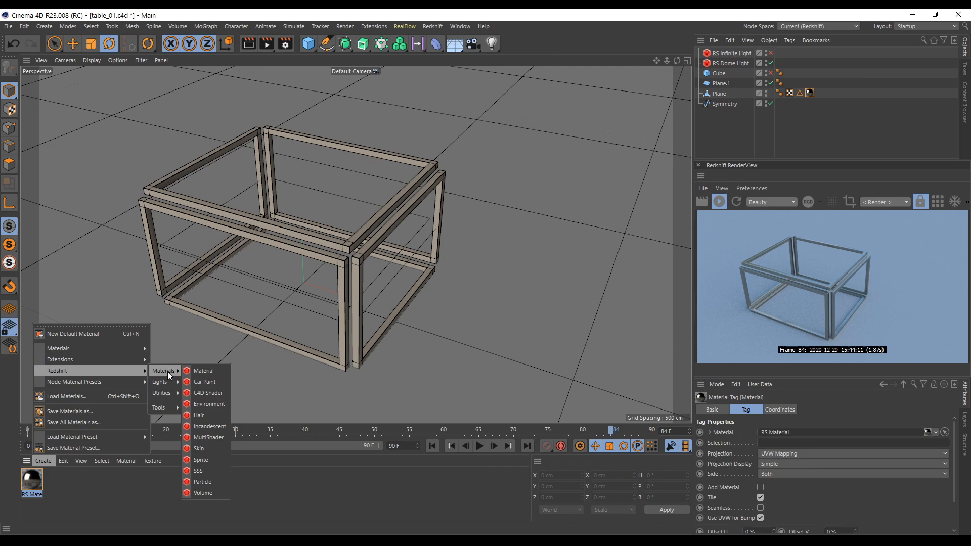
{"action": "left_click", "coordinate": [203, 371]}
Give the new material a white diffuse color and a reflection weight of about 0.069, and apply it to the floor plane.
{"action": "double_click", "coordinate": [31, 478]}
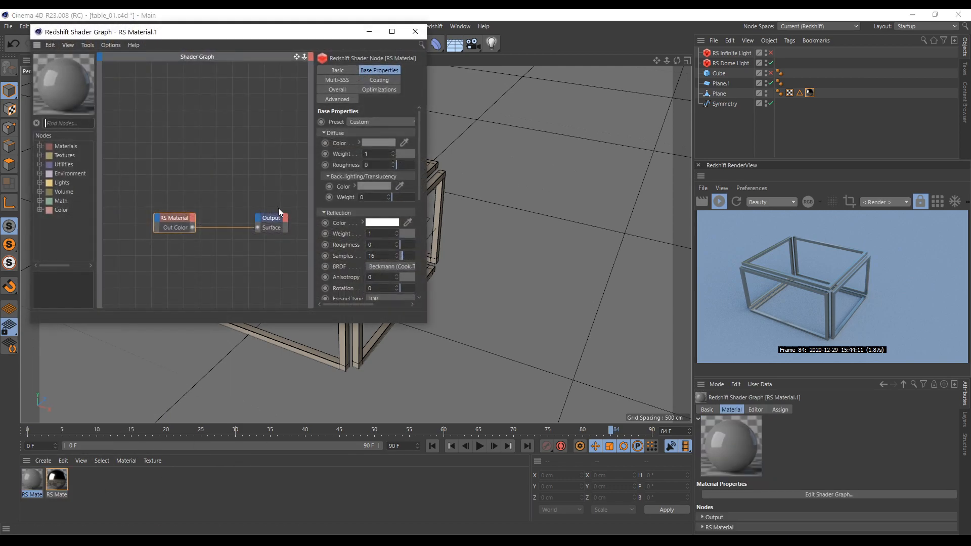
{"action": "left_click", "coordinate": [372, 145]}
{"action": "left_click_drag", "start_coordinate": [440, 161], "coordinate": [474, 162]}
{"action": "left_click", "coordinate": [364, 179]}
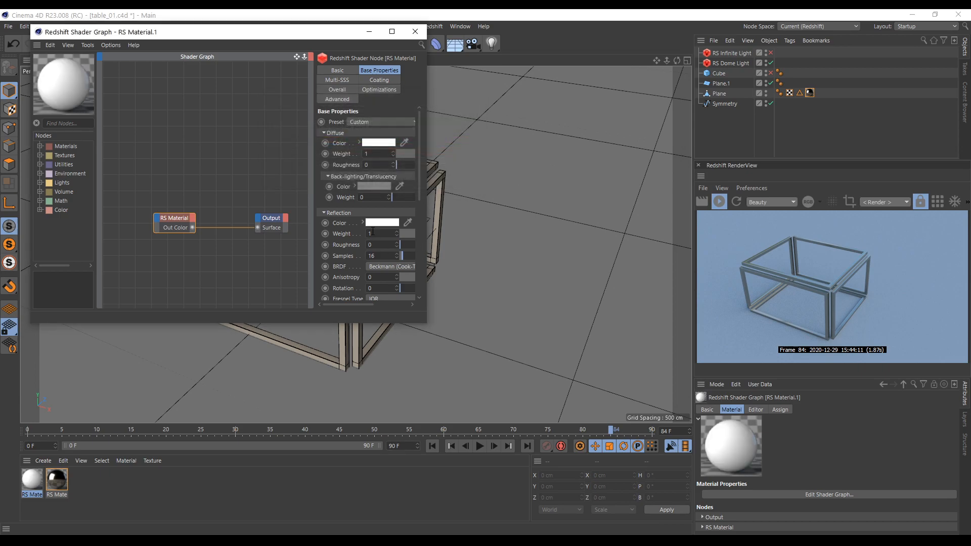
{"action": "left_click", "coordinate": [404, 232]}
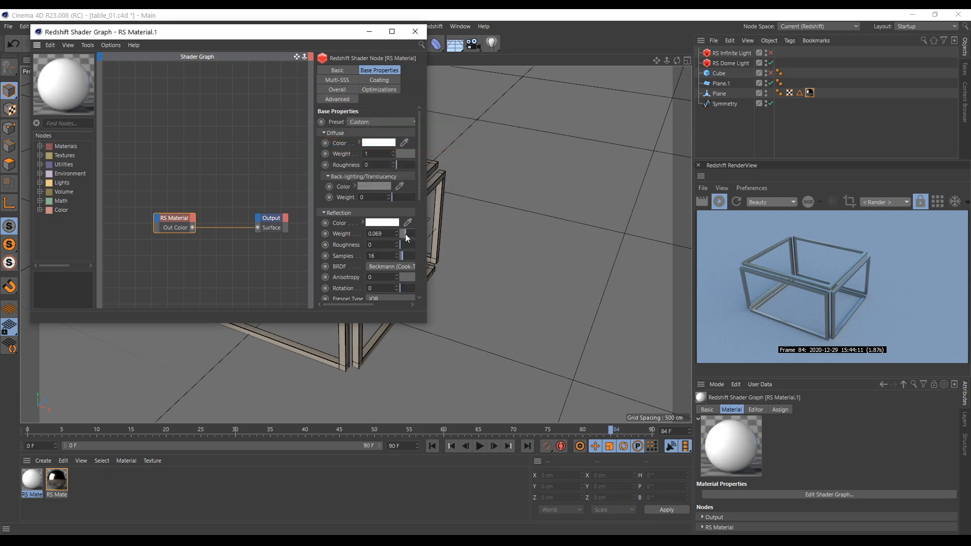
{"action": "left_click", "coordinate": [412, 37]}
{"action": "left_click_drag", "start_coordinate": [32, 479], "coordinate": [551, 338]}
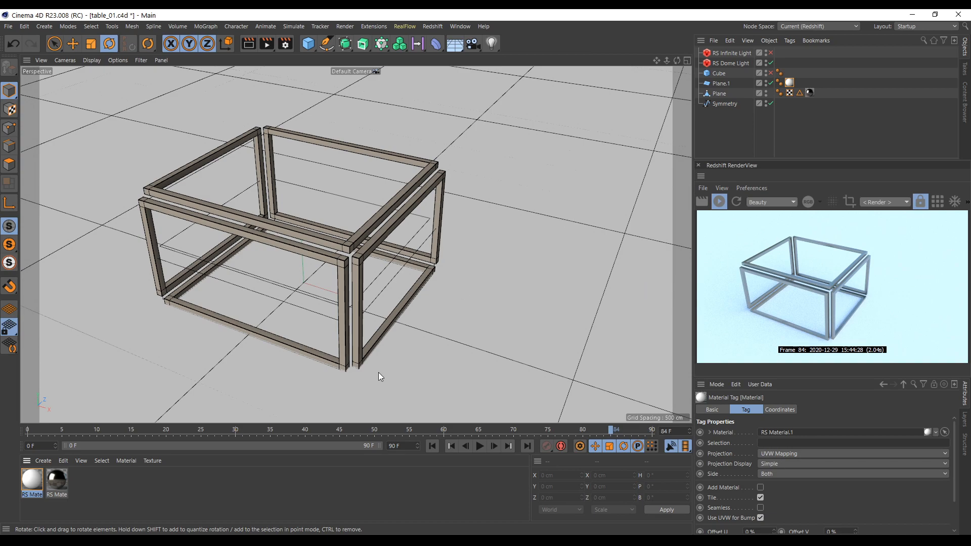
Create a Redshift material with the Glass preset and apply it to the re-enabled tabletop slab.
{"action": "left_click", "coordinate": [44, 461]}
{"action": "mouse_move", "coordinate": [62, 359]}
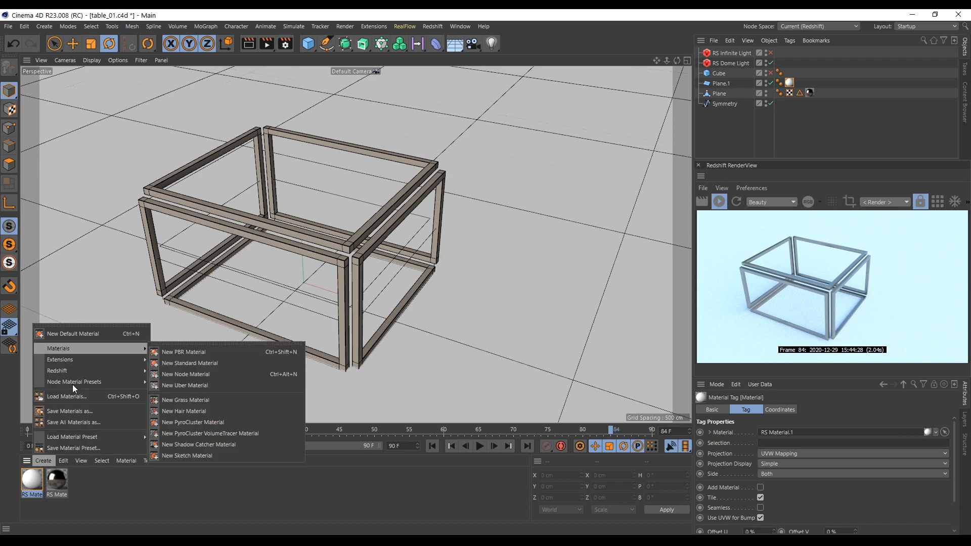
{"action": "mouse_move", "coordinate": [168, 372]}
{"action": "left_click", "coordinate": [212, 372]}
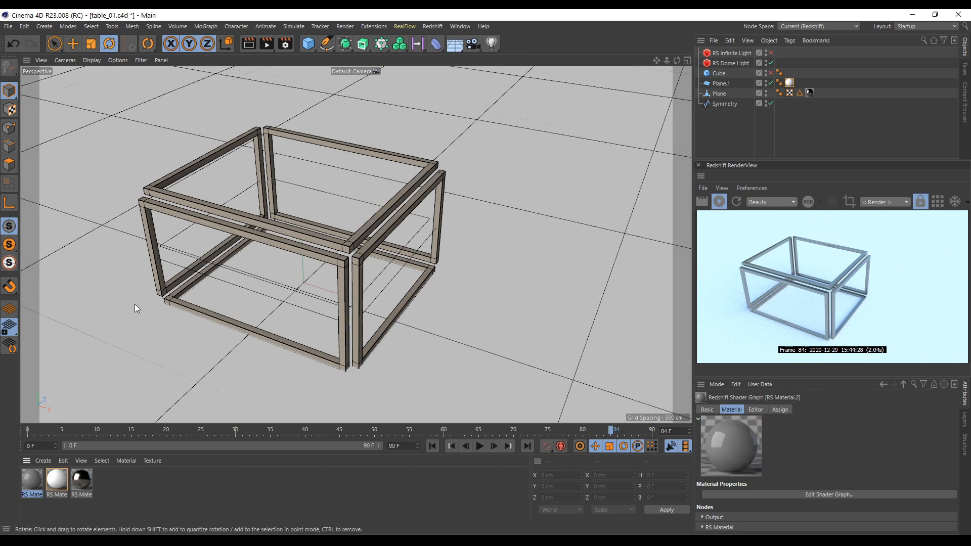
{"action": "double_click", "coordinate": [32, 481]}
{"action": "left_click", "coordinate": [376, 122]}
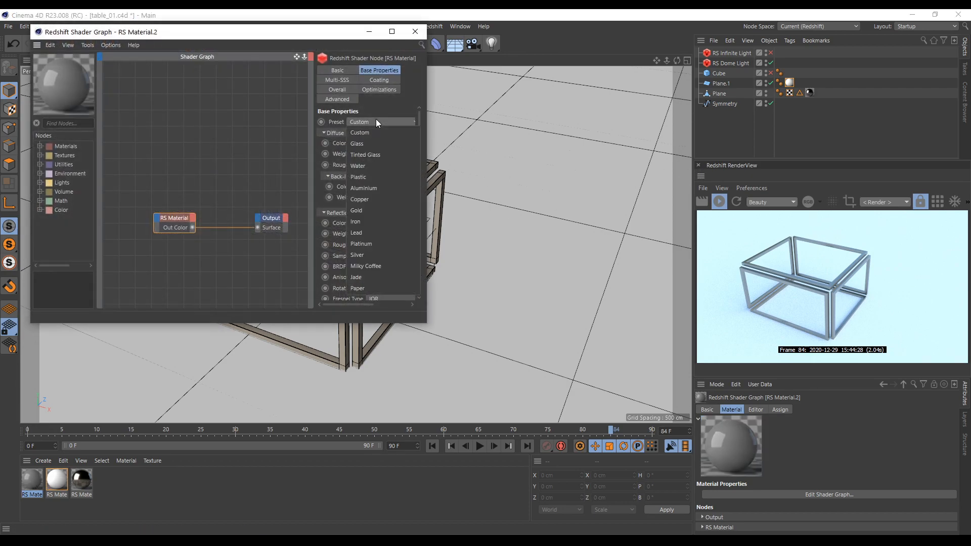
{"action": "left_click", "coordinate": [366, 143]}
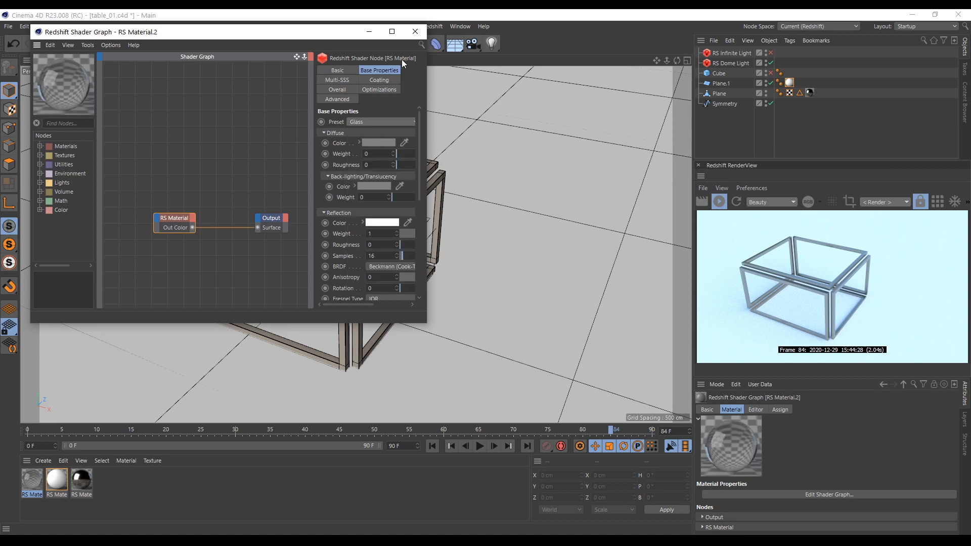
{"action": "left_click", "coordinate": [416, 32]}
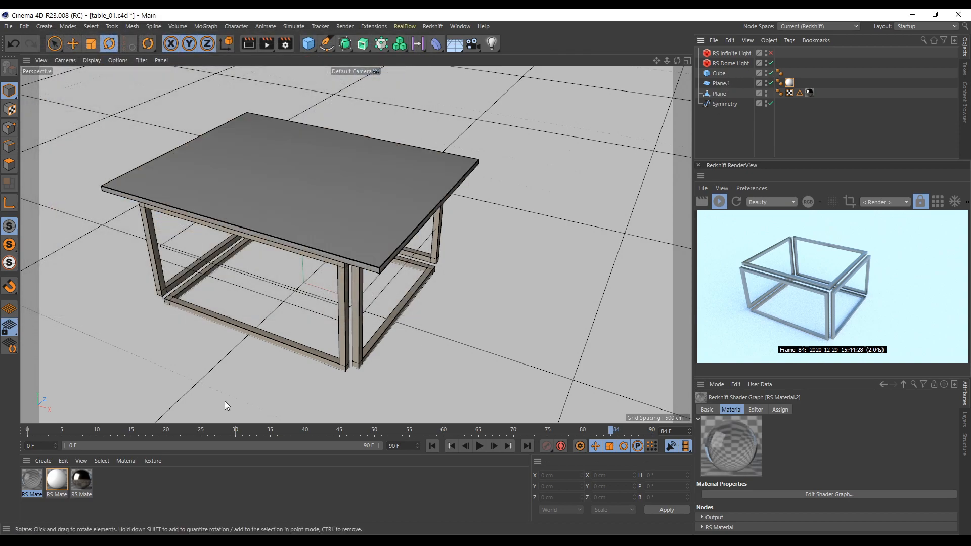
{"action": "left_click_drag", "start_coordinate": [23, 491], "coordinate": [321, 199]}
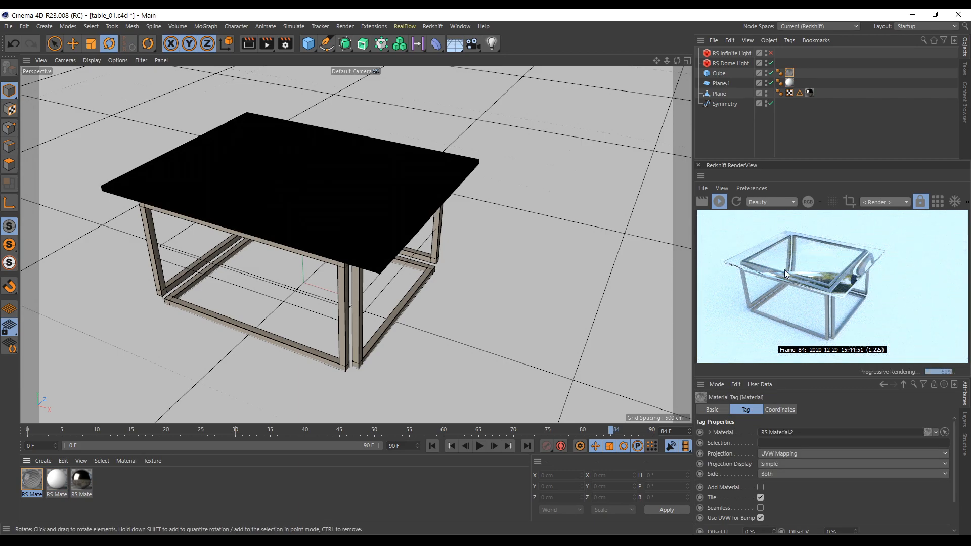
Set the glass material's reflection IOR to 1.1 and close its shader graph.
{"action": "double_click", "coordinate": [32, 481]}
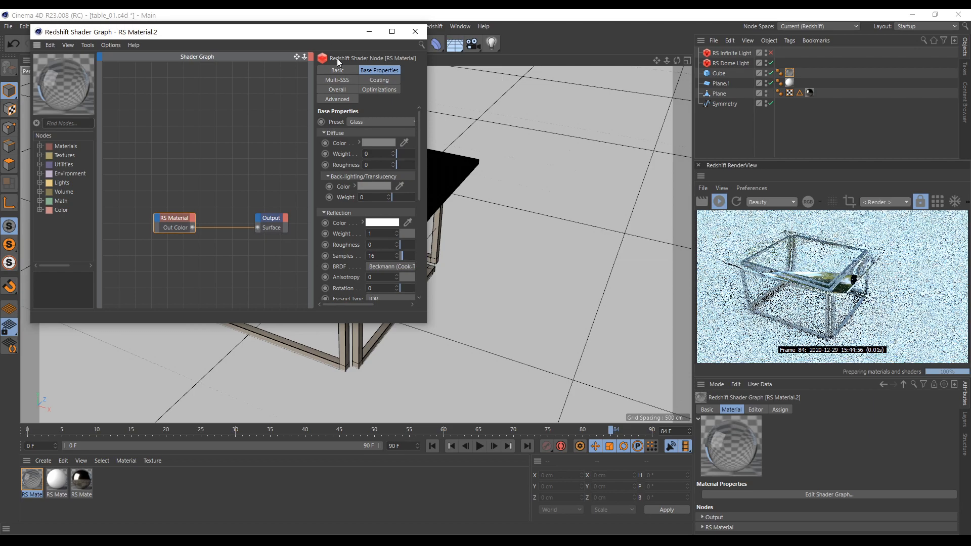
{"action": "left_click_drag", "start_coordinate": [429, 166], "coordinate": [606, 167]}
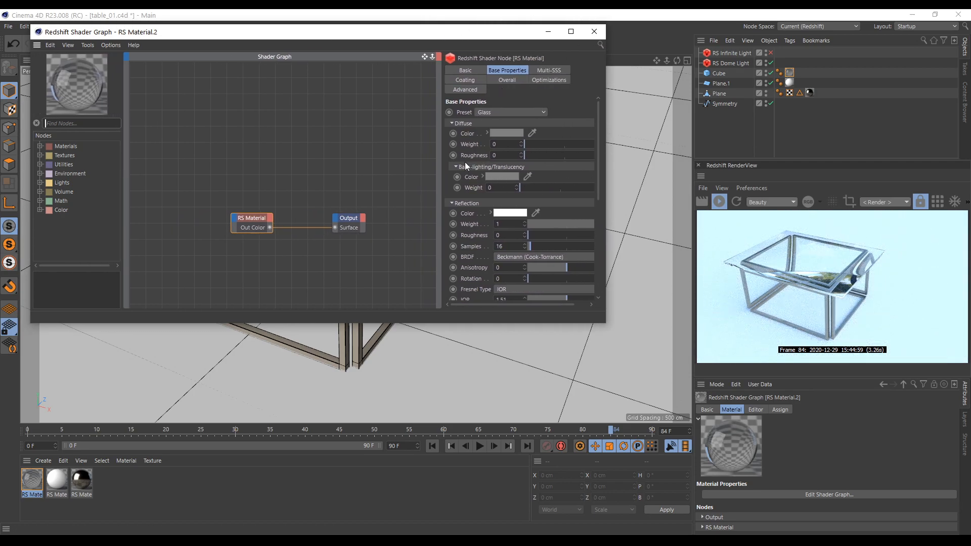
{"action": "scroll", "coordinate": [472, 202], "scroll_direction": "down", "scroll_amount": 3}
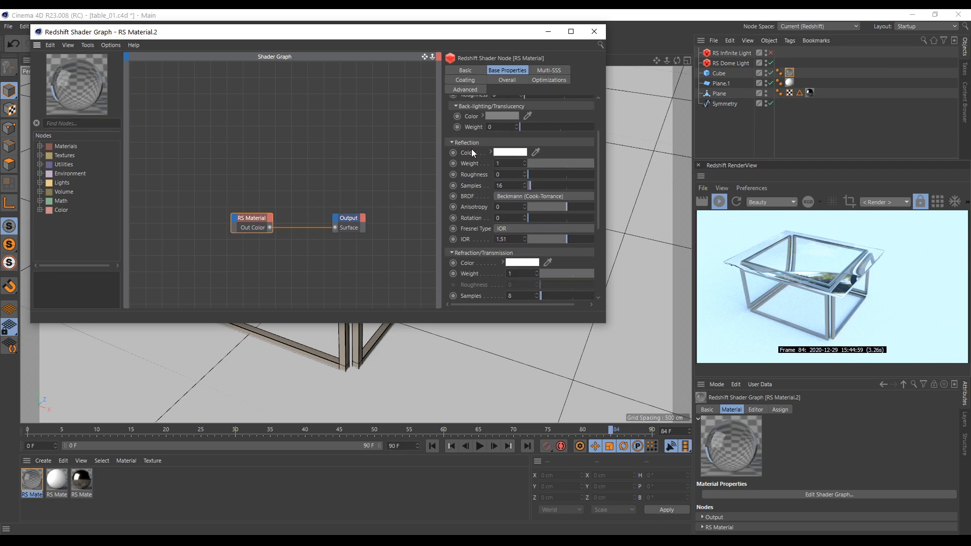
{"action": "scroll", "coordinate": [474, 182], "scroll_direction": "down", "scroll_amount": 3}
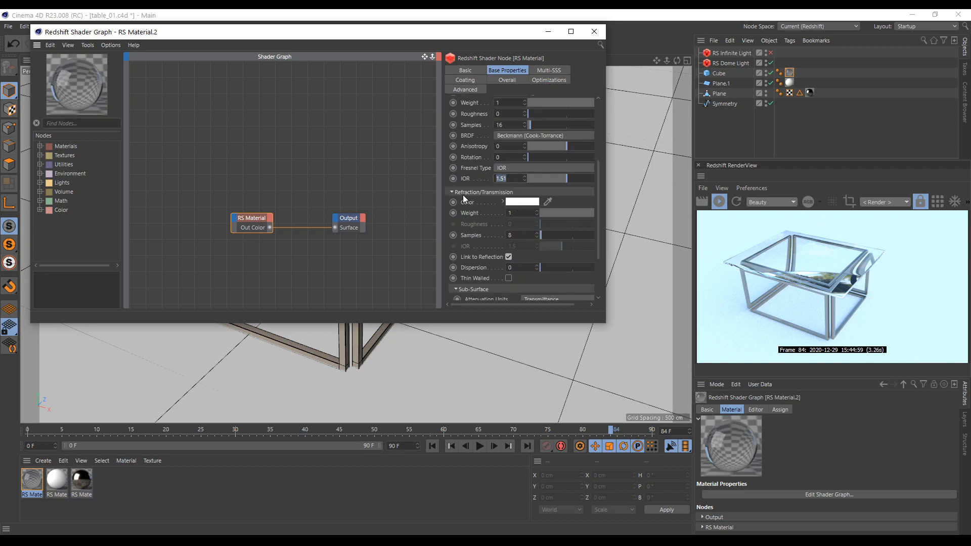
{"action": "double_click", "coordinate": [504, 178]}
{"action": "type", "text": "1"}
{"action": "key", "text": "Return"}
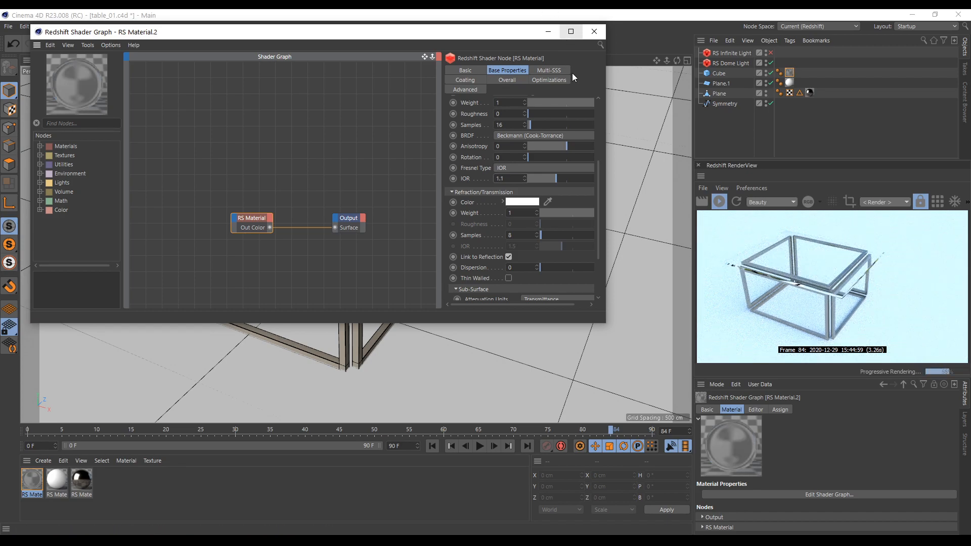
{"action": "left_click", "coordinate": [594, 31]}
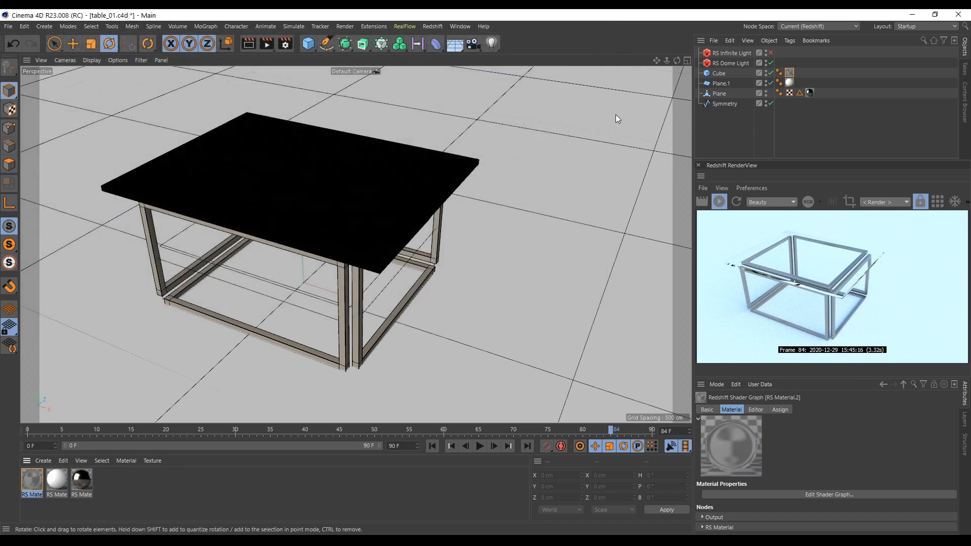
Render the current perspective view of the table to the Picture Viewer.
{"action": "left_click_drag", "start_coordinate": [676, 60], "coordinate": [675, 60]}
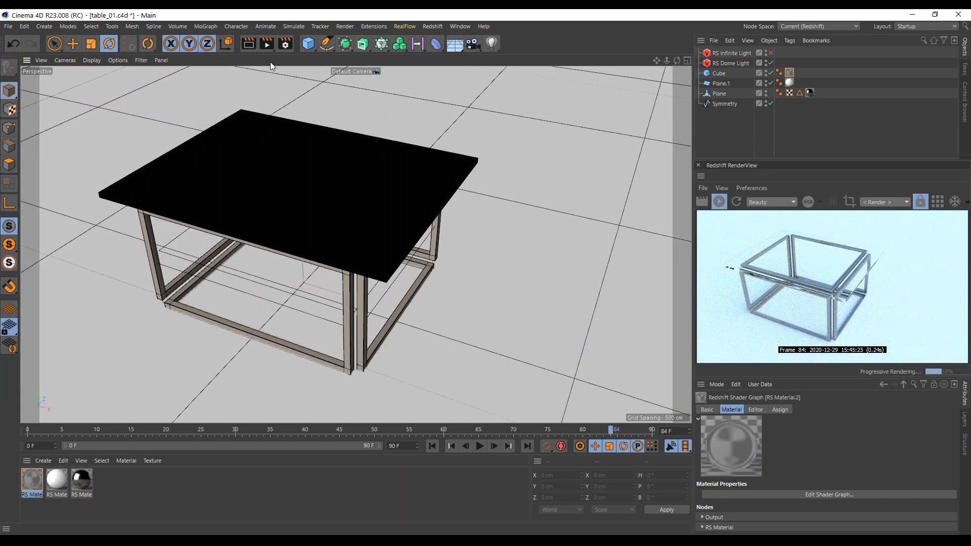
{"action": "left_click", "coordinate": [266, 44]}
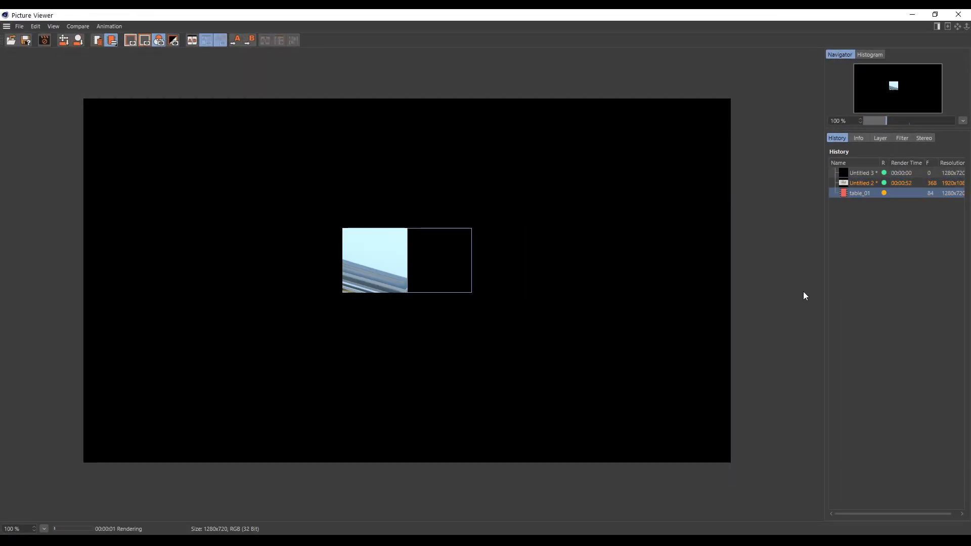